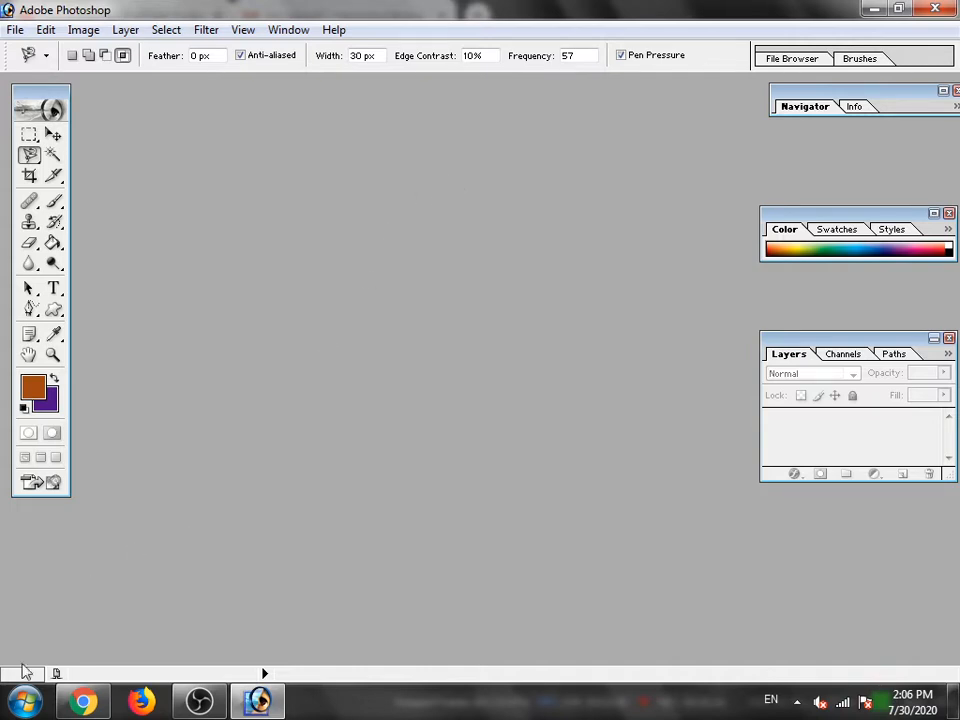
# - Launch Adobe Photoshop 7.0 from the list of installed programs
pyautogui.click(27, 703)
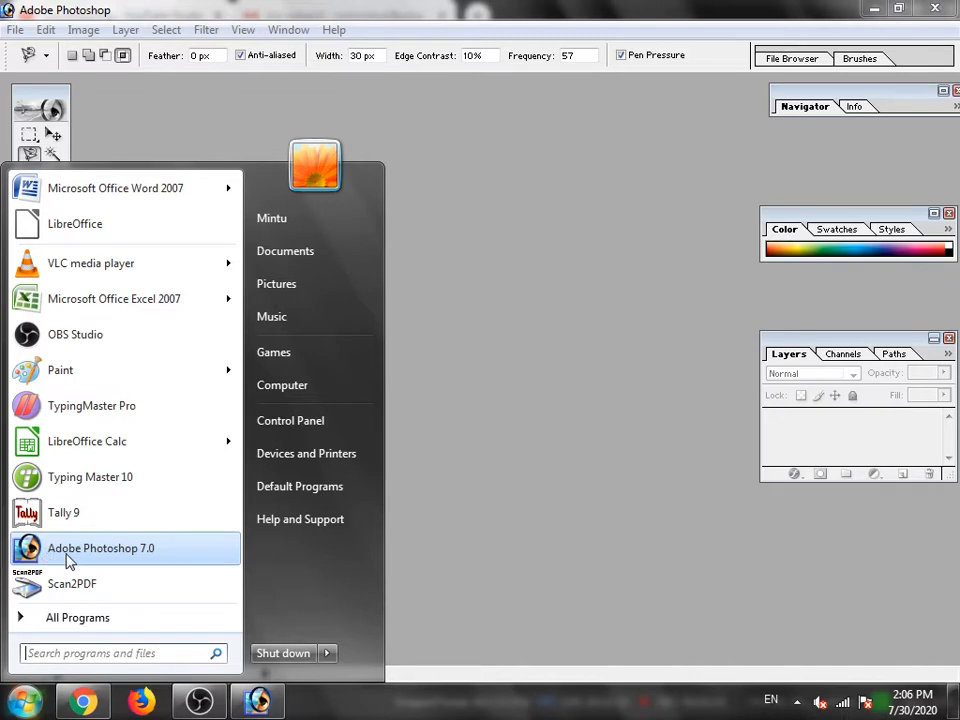
pyautogui.click(68, 553)
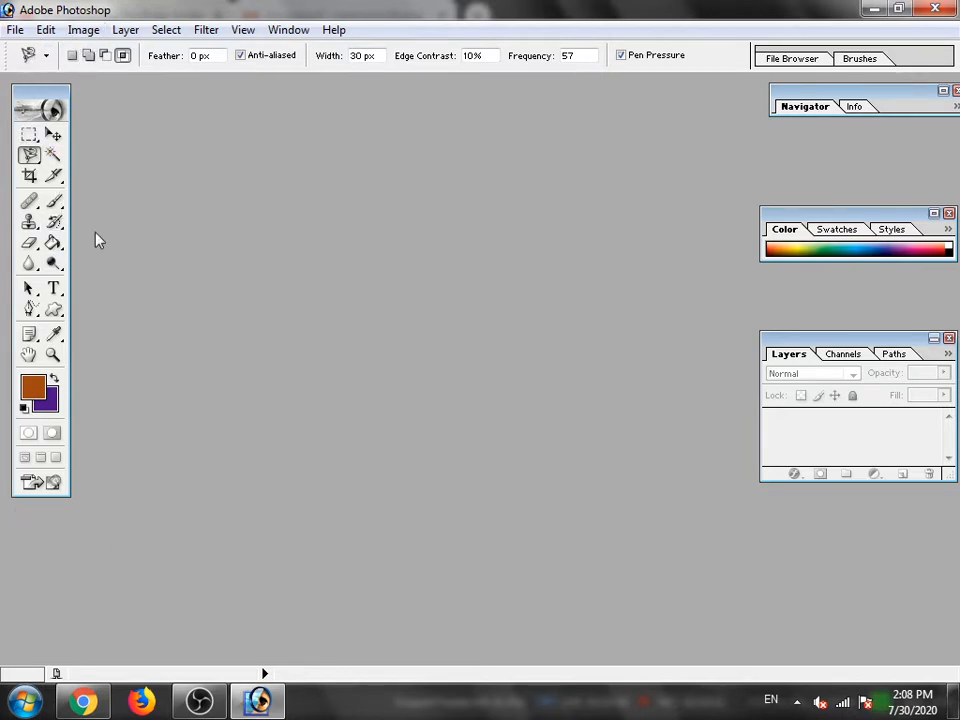
# - Activate the Crop, Slice, Magic Wand and Move tools in turn, leaving the Move tool active
pyautogui.click(31, 176)
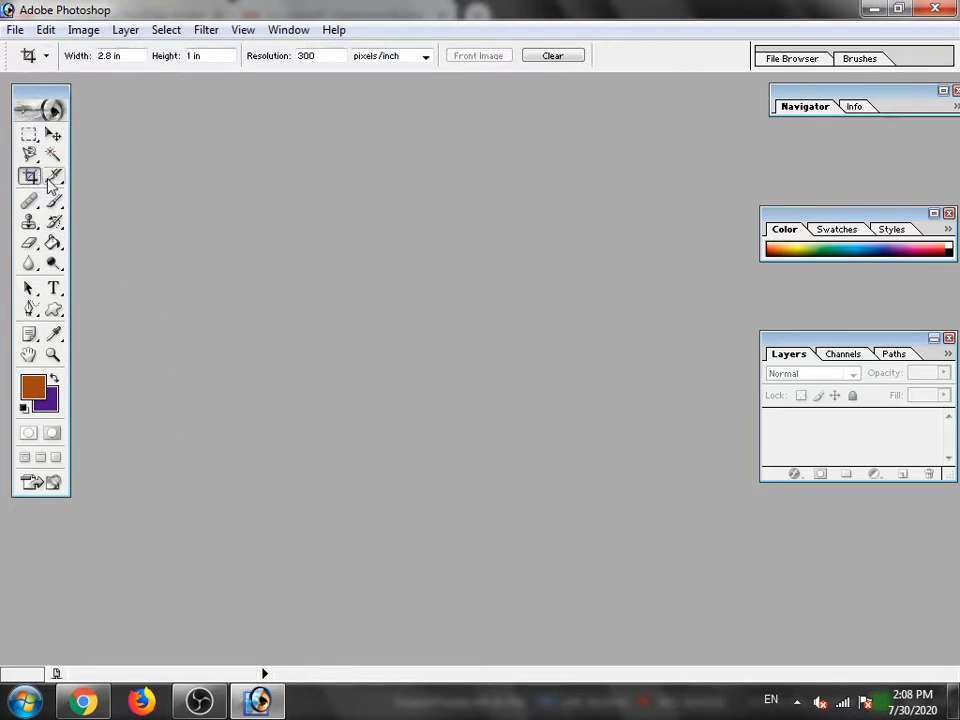
pyautogui.click(53, 178)
pyautogui.click(53, 155)
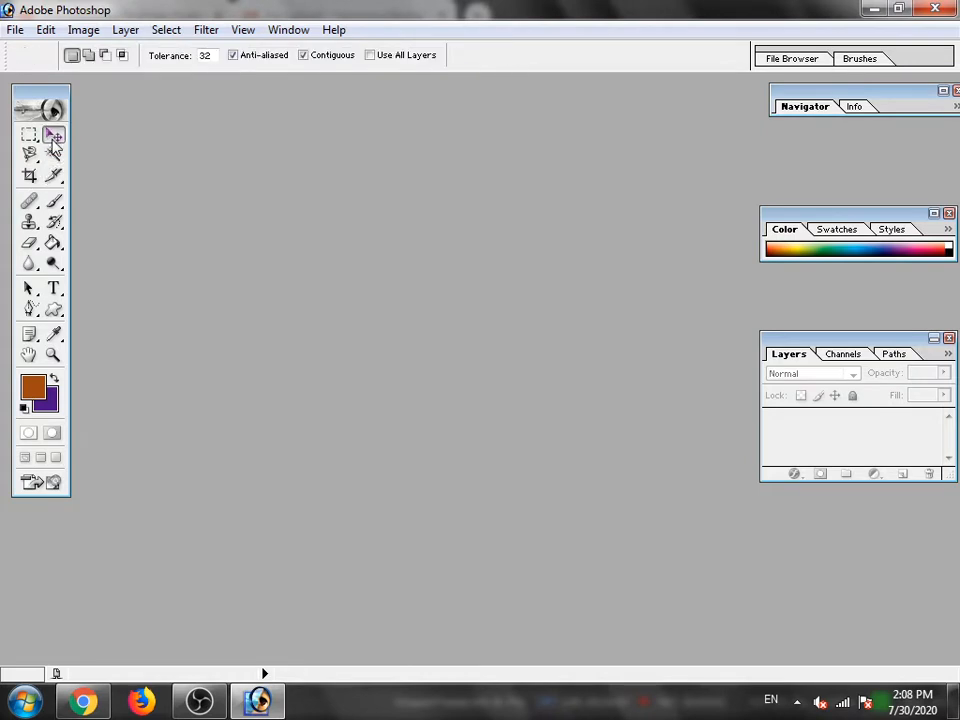
pyautogui.click(53, 137)
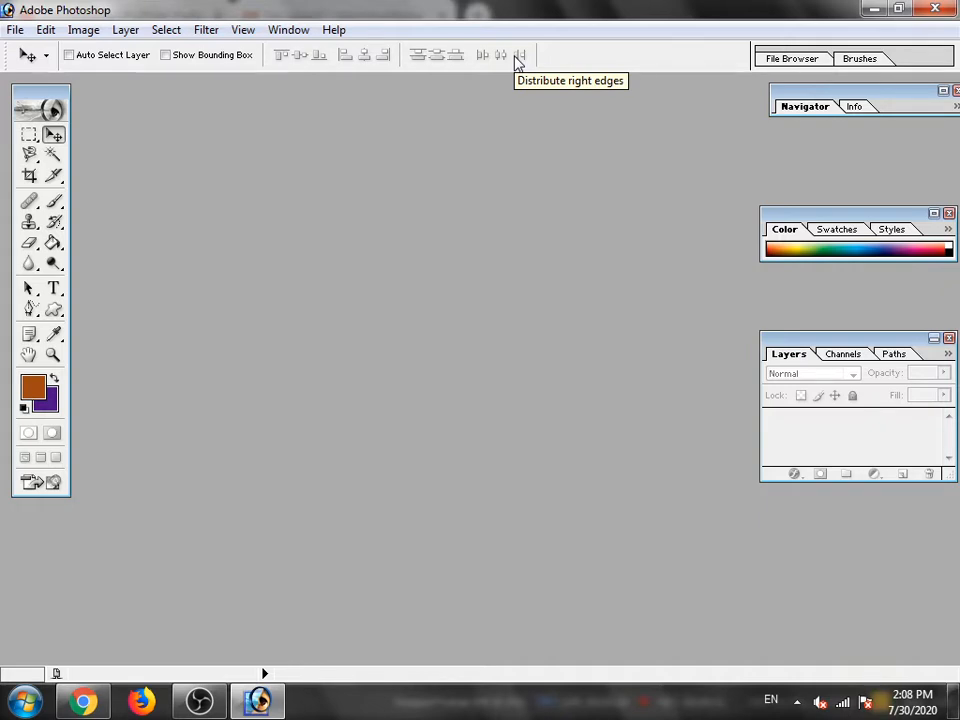
# - Expand the collapsed Navigator and Color palettes
pyautogui.click(944, 91)
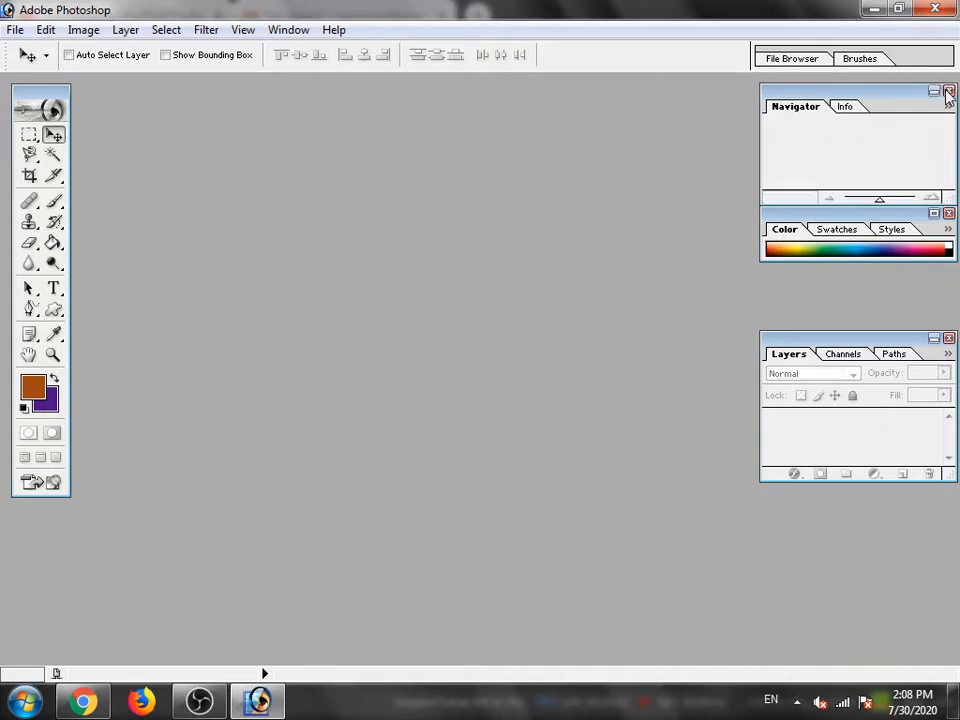
pyautogui.click(934, 213)
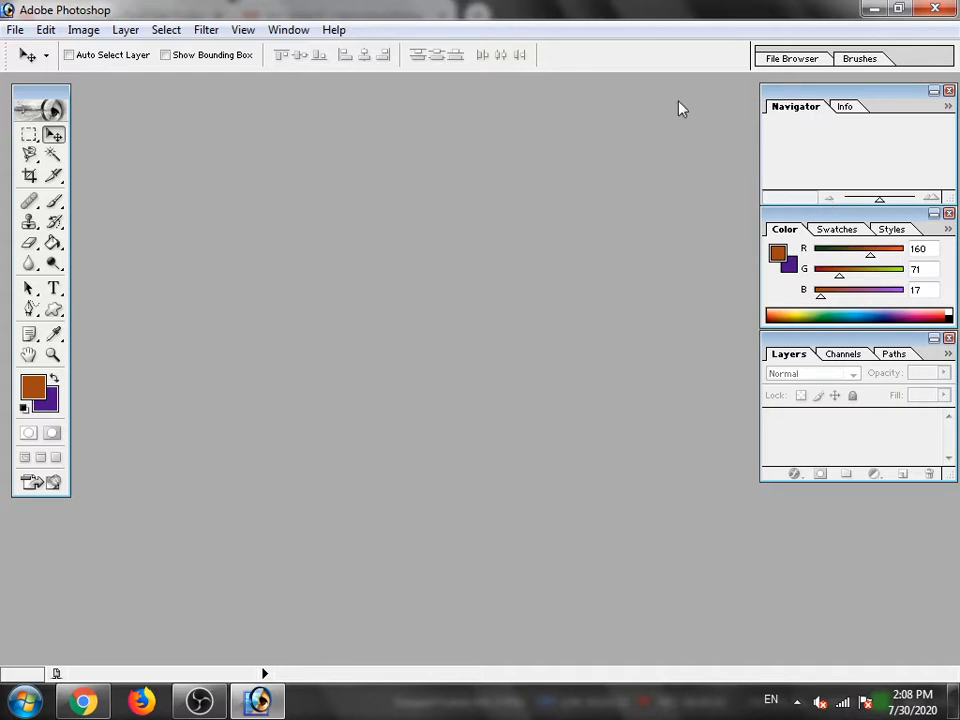
pyautogui.click(20, 31)
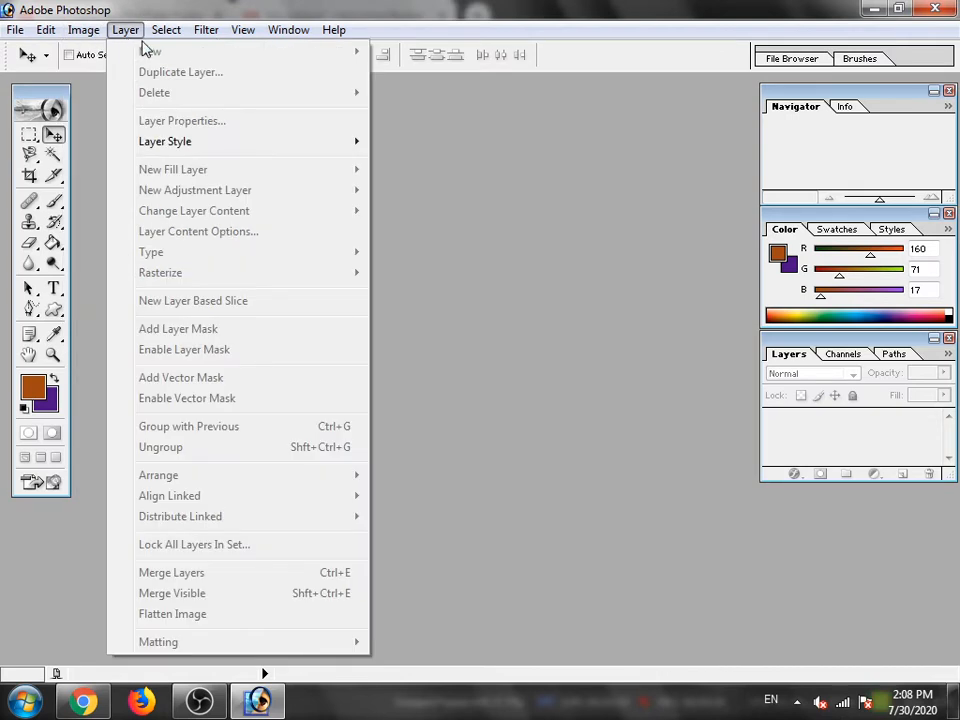
pyautogui.moveTo(166, 30)
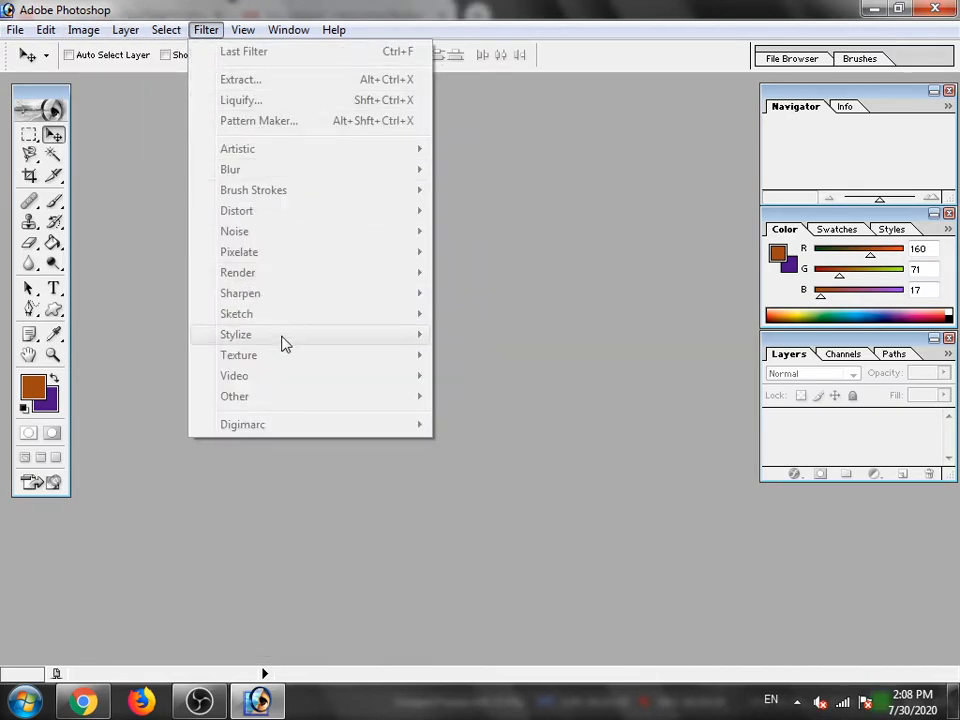
pyautogui.moveTo(243, 32)
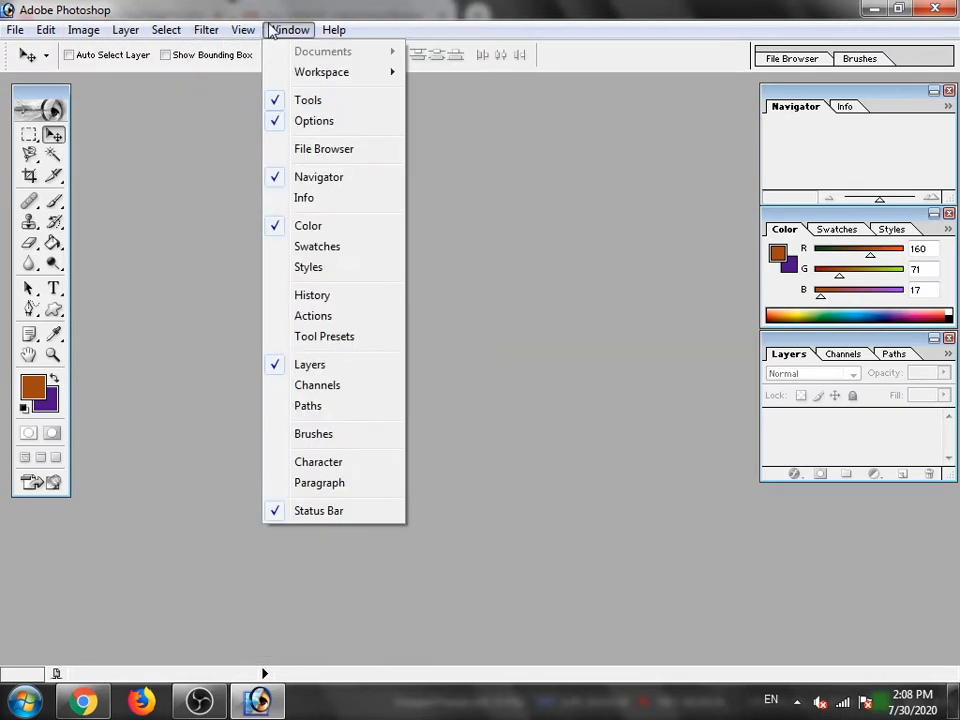
pyautogui.moveTo(208, 30)
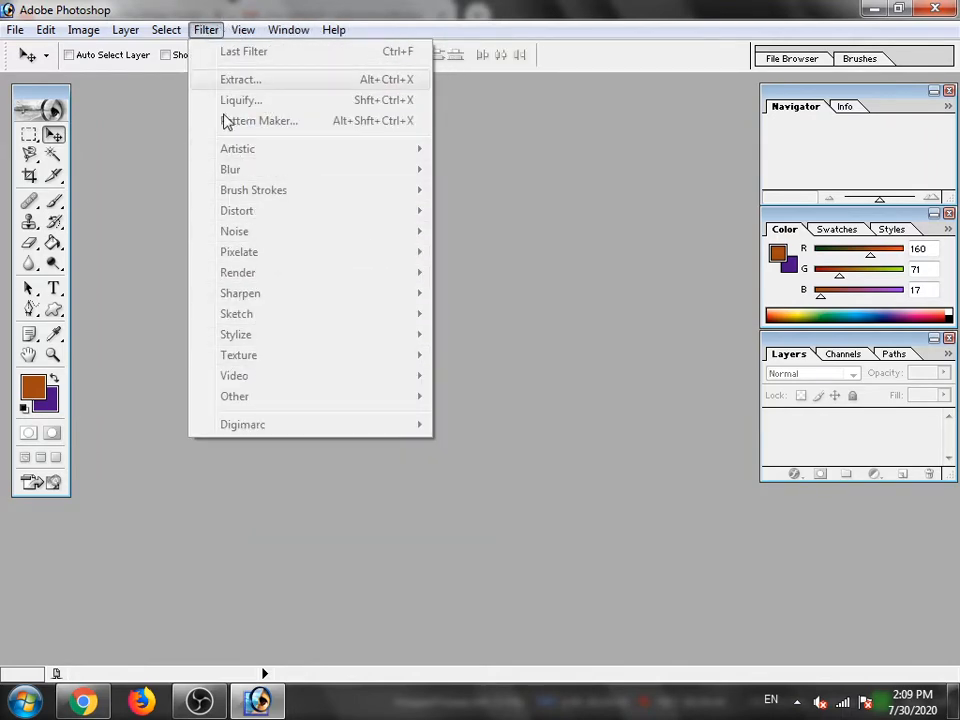
pyautogui.moveTo(72, 33)
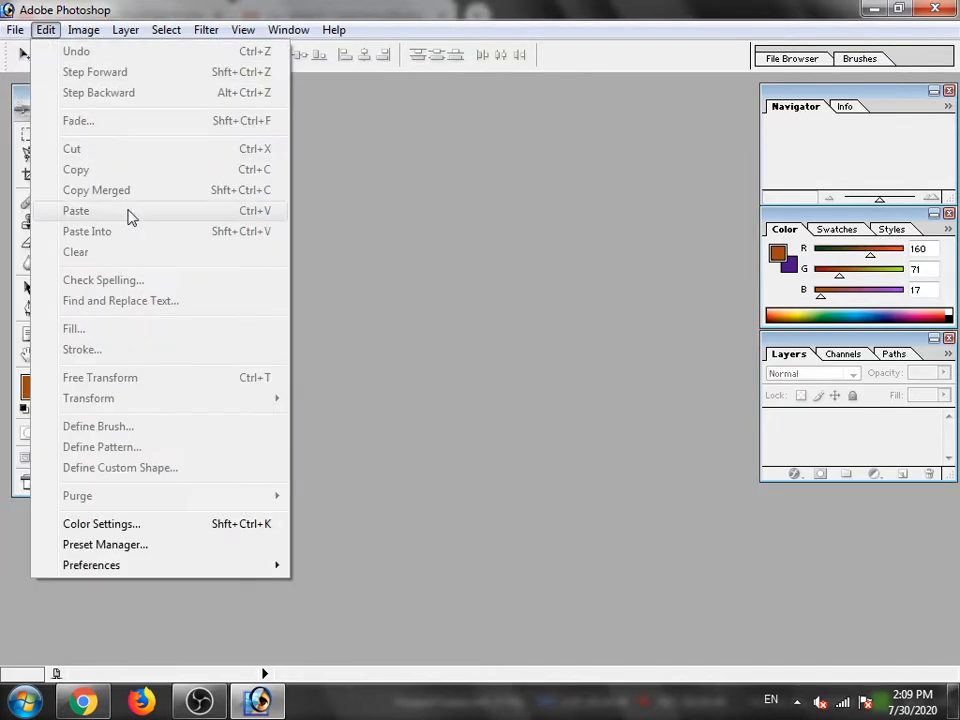
pyautogui.click(487, 205)
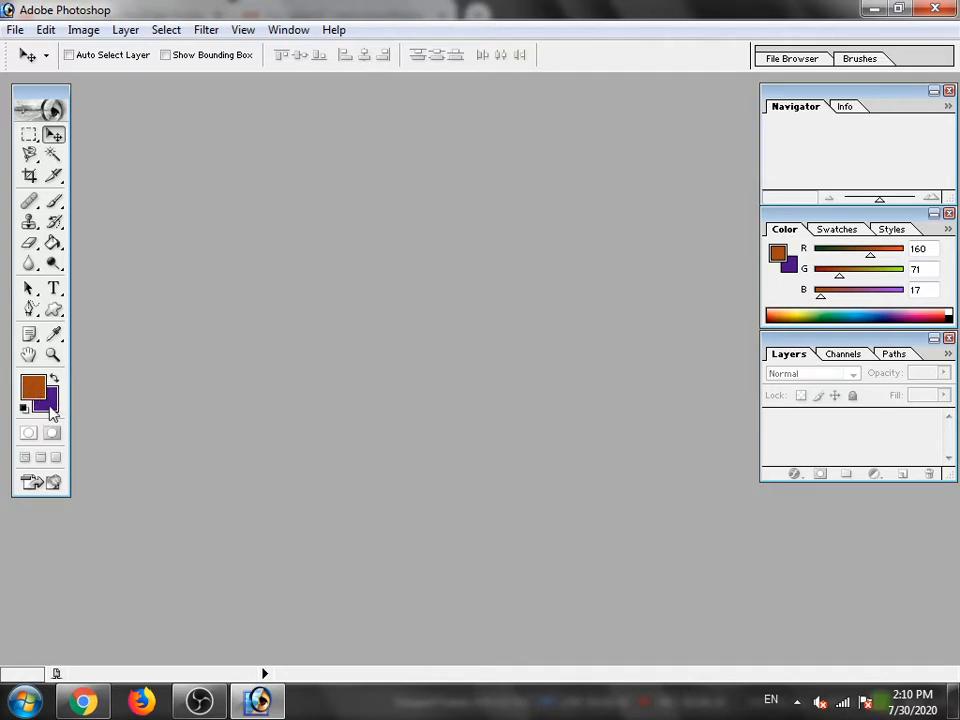
# - Try foreground colors such as beige B8937D and dark purple 26103B in the Color Picker, sampling the background swatch, and discard the changes
pyautogui.press('i')
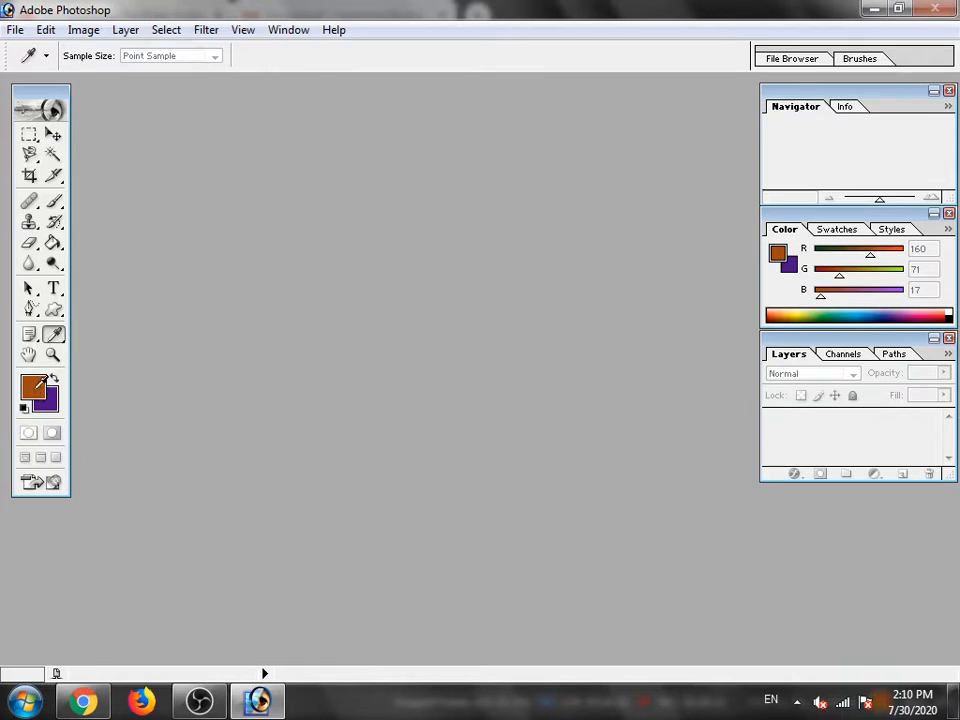
pyautogui.click(36, 384)
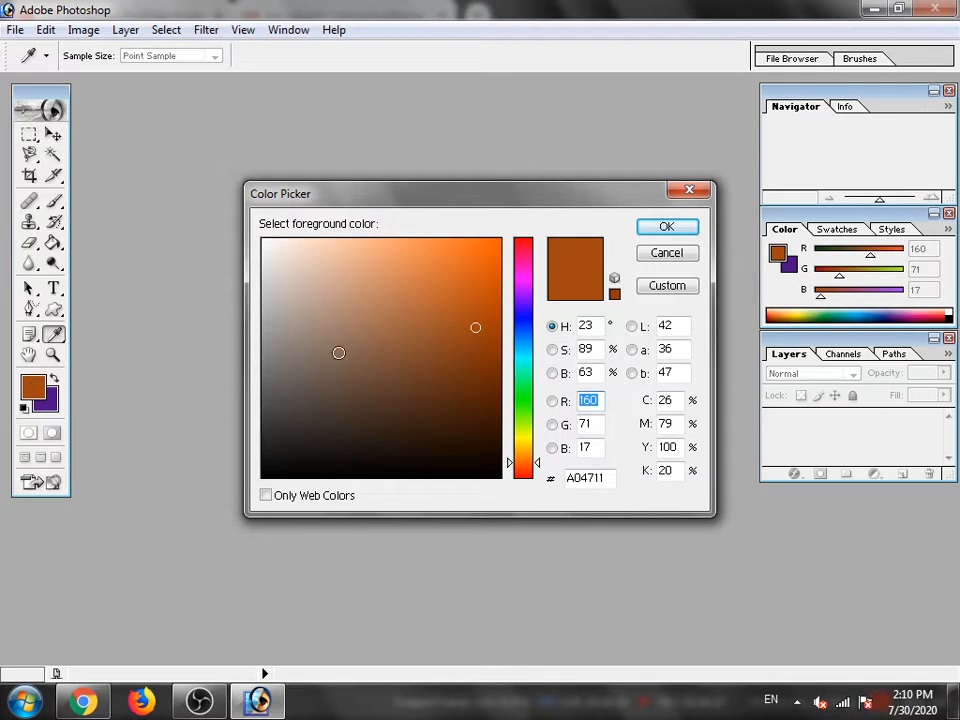
pyautogui.moveTo(398, 285)
pyautogui.mouseDown()
pyautogui.moveTo(418, 285)
pyautogui.moveTo(467, 253)
pyautogui.moveTo(456, 332)
pyautogui.moveTo(381, 302)
pyautogui.mouseUp()
pyautogui.click(338, 304)
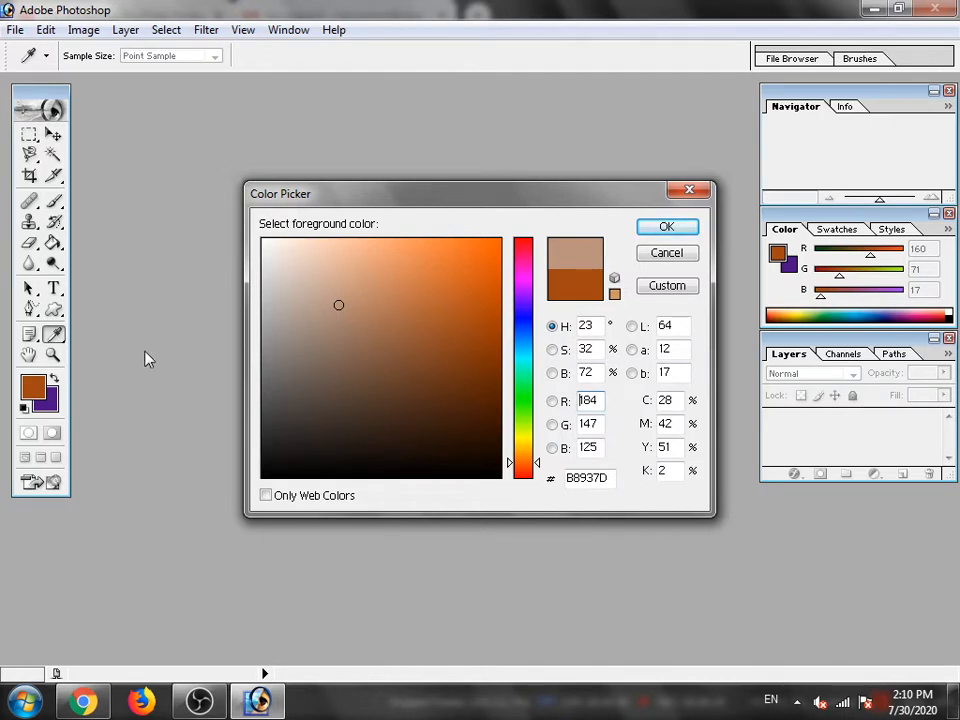
pyautogui.click(46, 402)
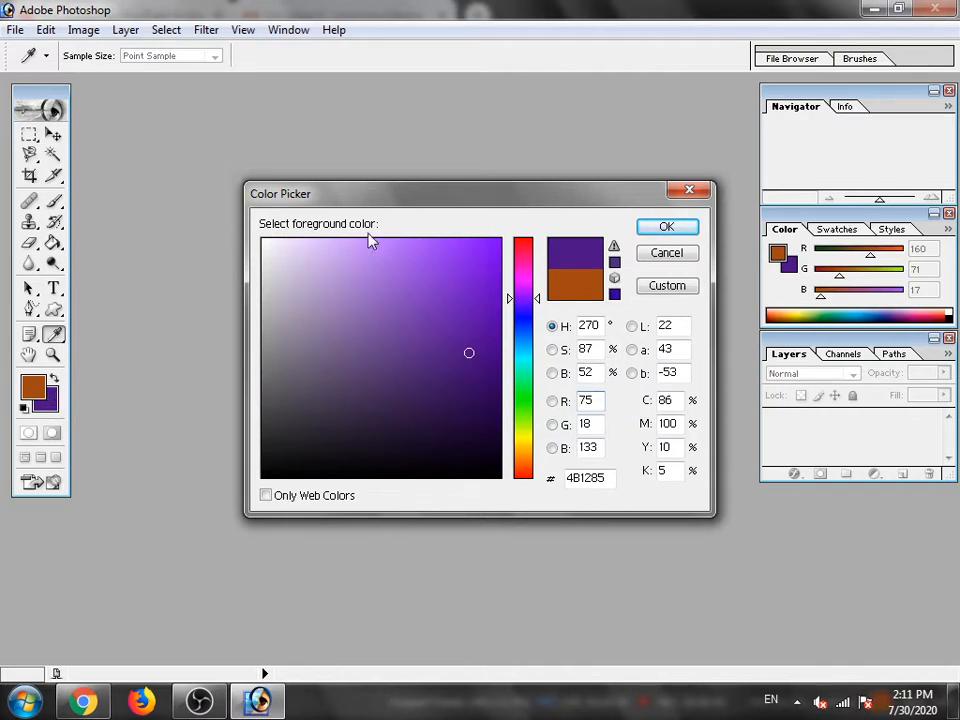
pyautogui.moveTo(469, 352)
pyautogui.mouseDown()
pyautogui.moveTo(407, 294)
pyautogui.moveTo(302, 259)
pyautogui.moveTo(355, 432)
pyautogui.mouseUp()
pyautogui.click(434, 421)
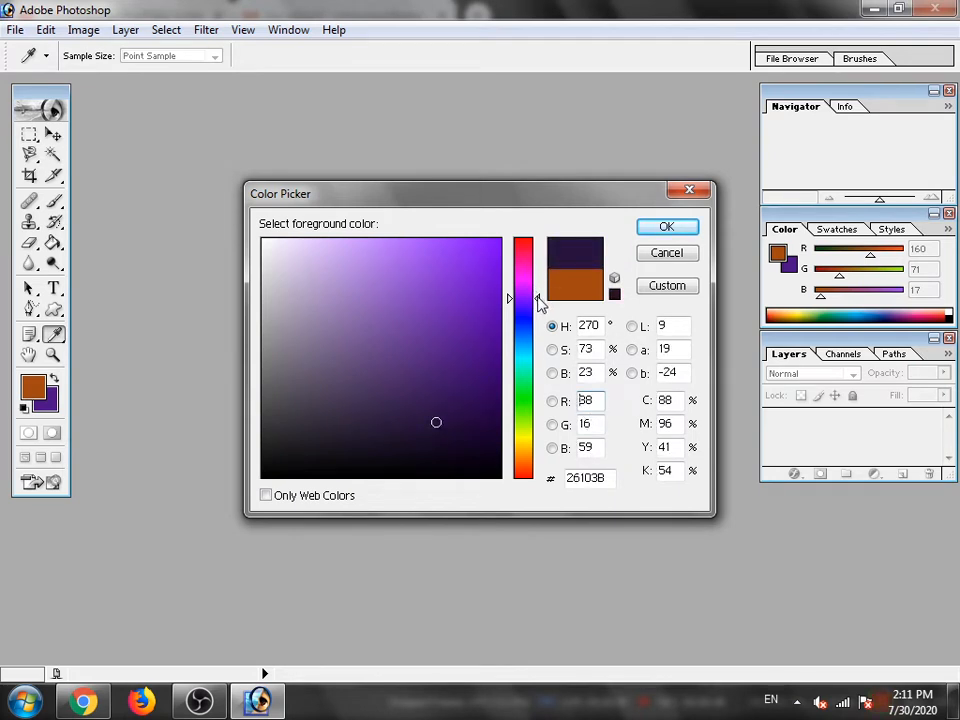
pyautogui.moveTo(538, 300)
pyautogui.mouseDown()
pyautogui.moveTo(540, 476)
pyautogui.moveTo(529, 411)
pyautogui.moveTo(536, 301)
pyautogui.moveTo(542, 459)
pyautogui.moveTo(533, 332)
pyautogui.mouseUp()
pyautogui.click(689, 191)
pyautogui.press('v')
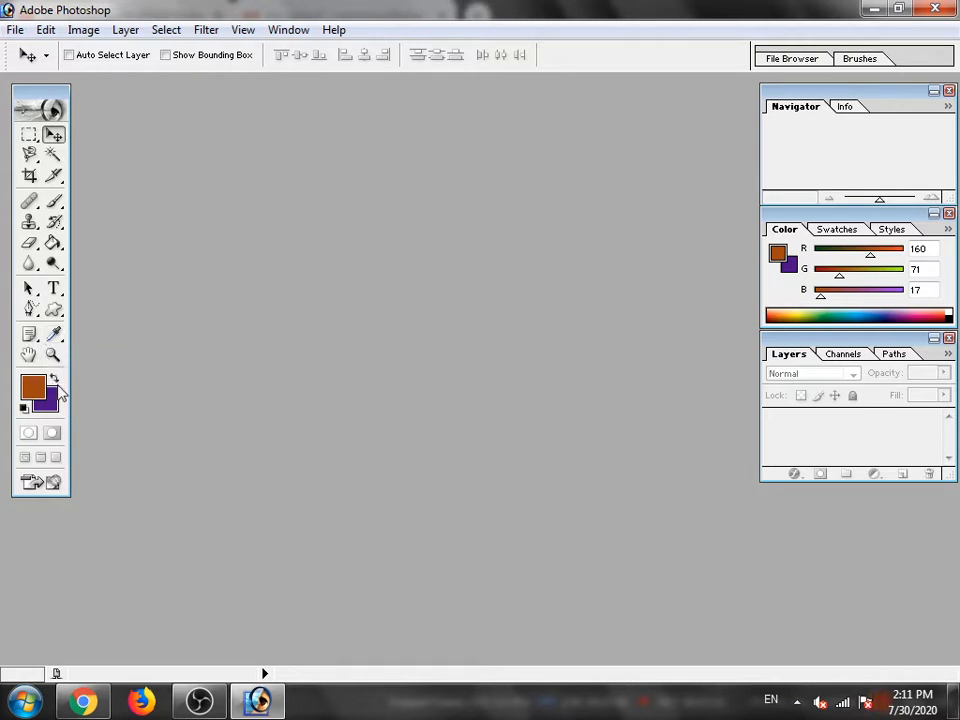
# - Swap the foreground and background colors back and forth several times, ending with brown as the foreground color
pyautogui.click(53, 378)
pyautogui.click(56, 382)
pyautogui.click(56, 382)
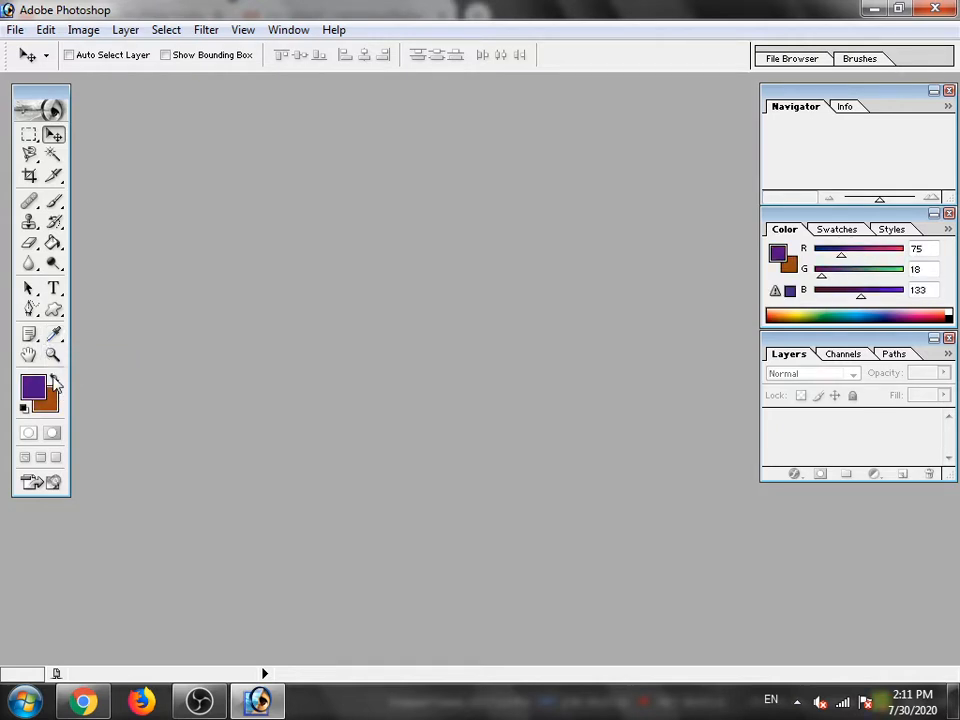
pyautogui.click(56, 382)
pyautogui.click(56, 382)
pyautogui.click(56, 382)
pyautogui.click(56, 382)
pyautogui.click(56, 382)
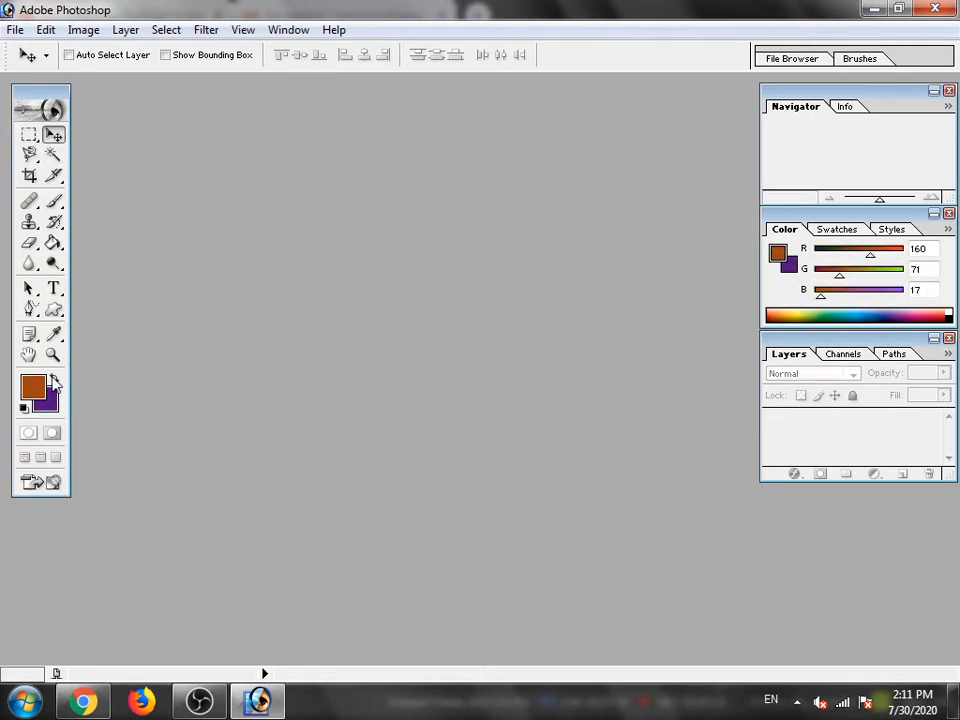
pyautogui.click(56, 382)
pyautogui.click(56, 382)
pyautogui.click(14, 31)
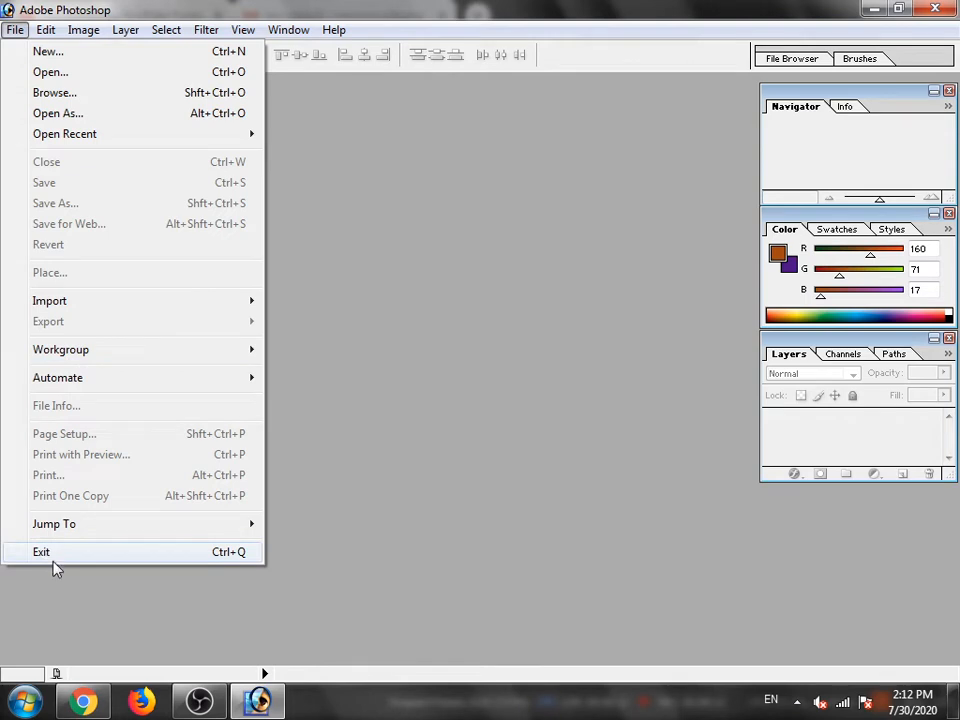
pyautogui.click(432, 212)
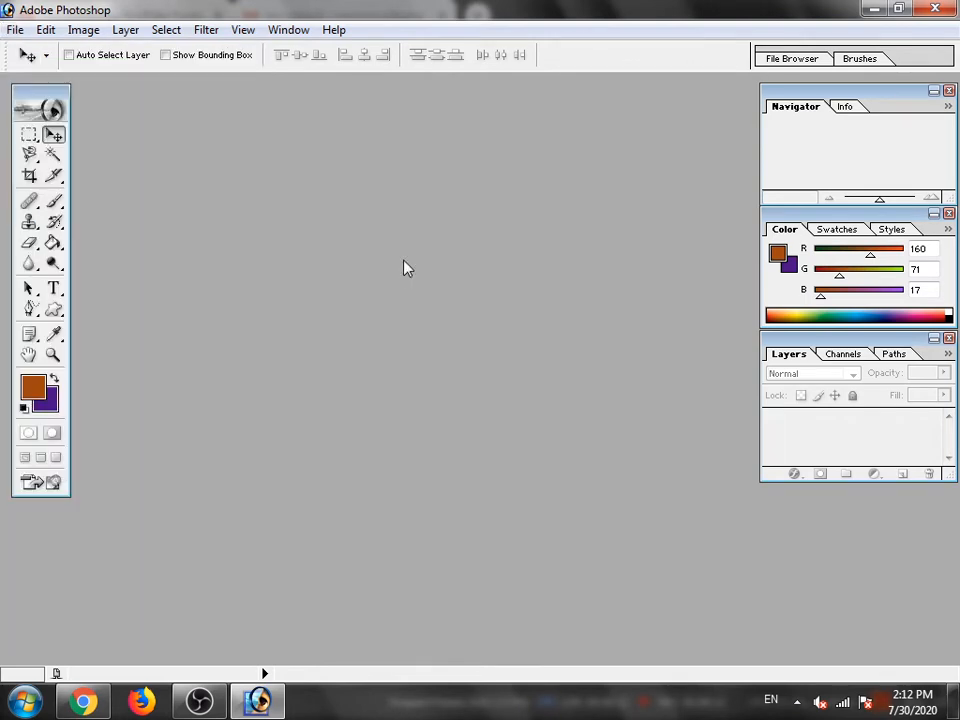
# - Create a new white A4 document, 210 × 297 mm at 300 pixels/inch in RGB Color, and move its window to the middle of the workspace
pyautogui.click(15, 30)
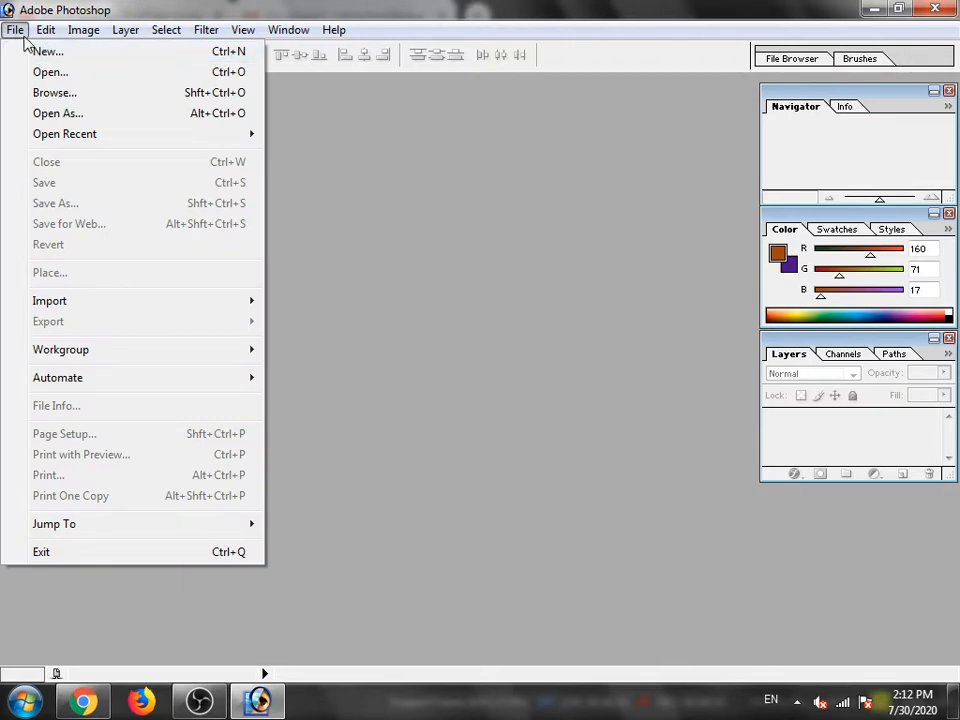
pyautogui.click(48, 54)
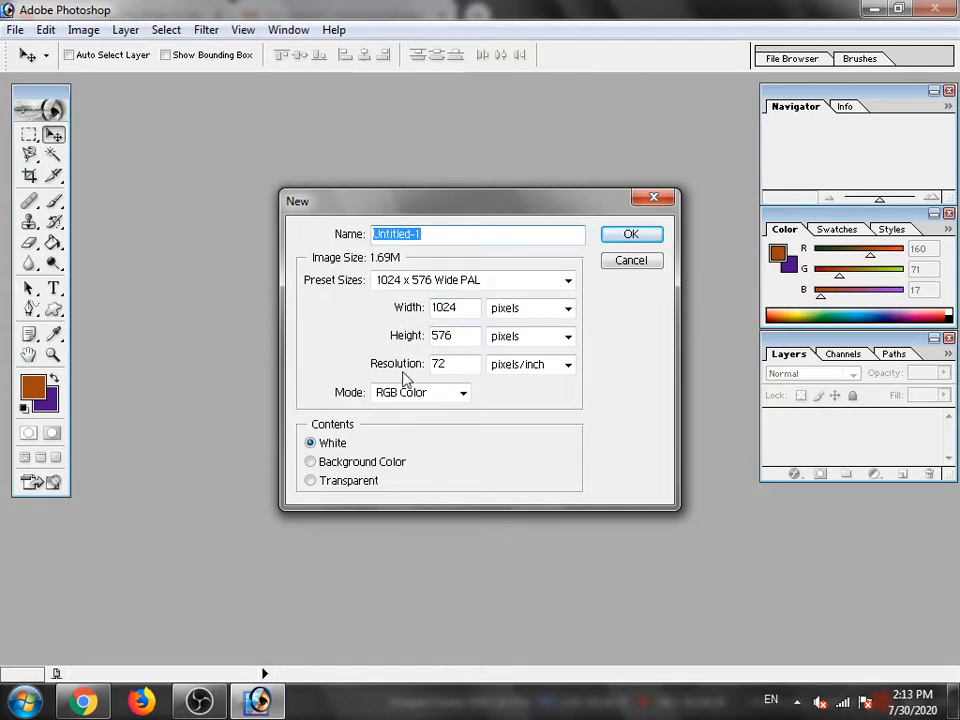
pyautogui.click(507, 283)
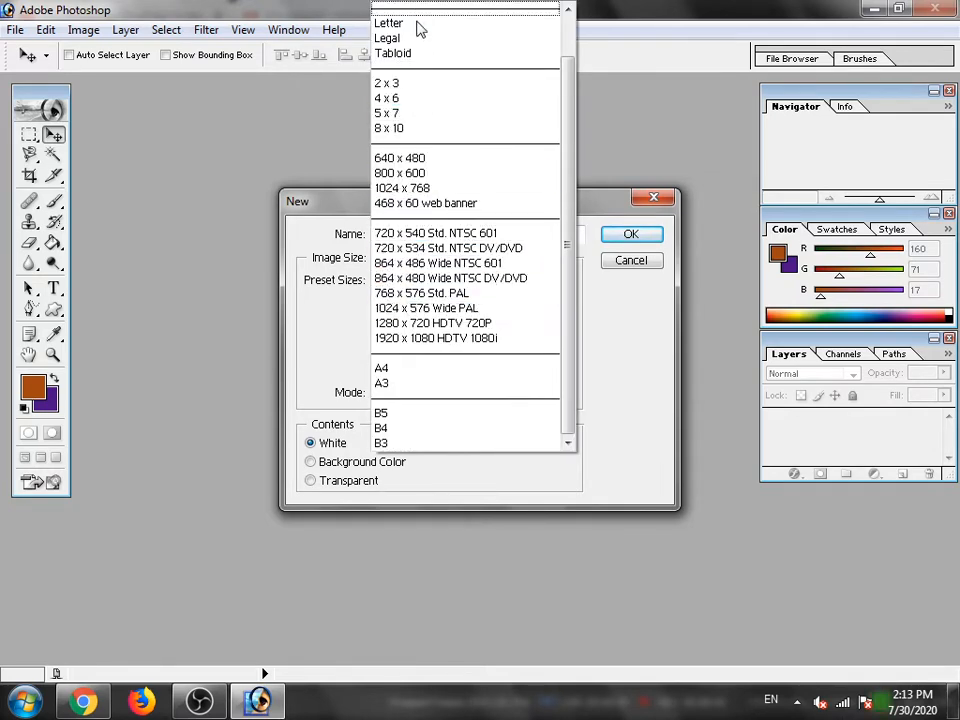
pyautogui.scroll(1, 395, 40)
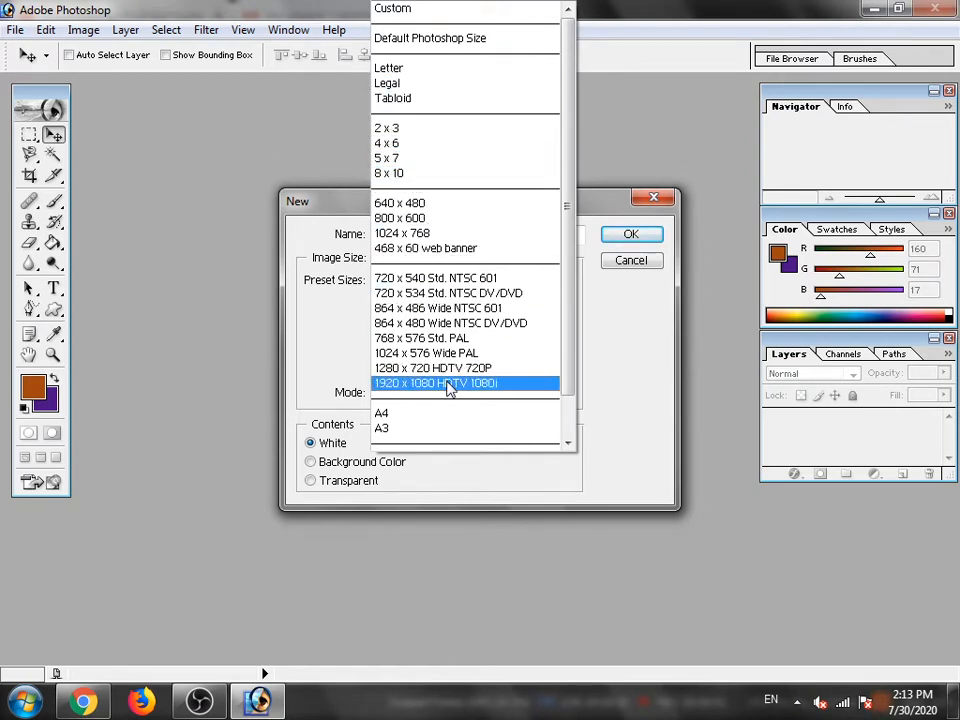
pyautogui.scroll(-1, 410, 340)
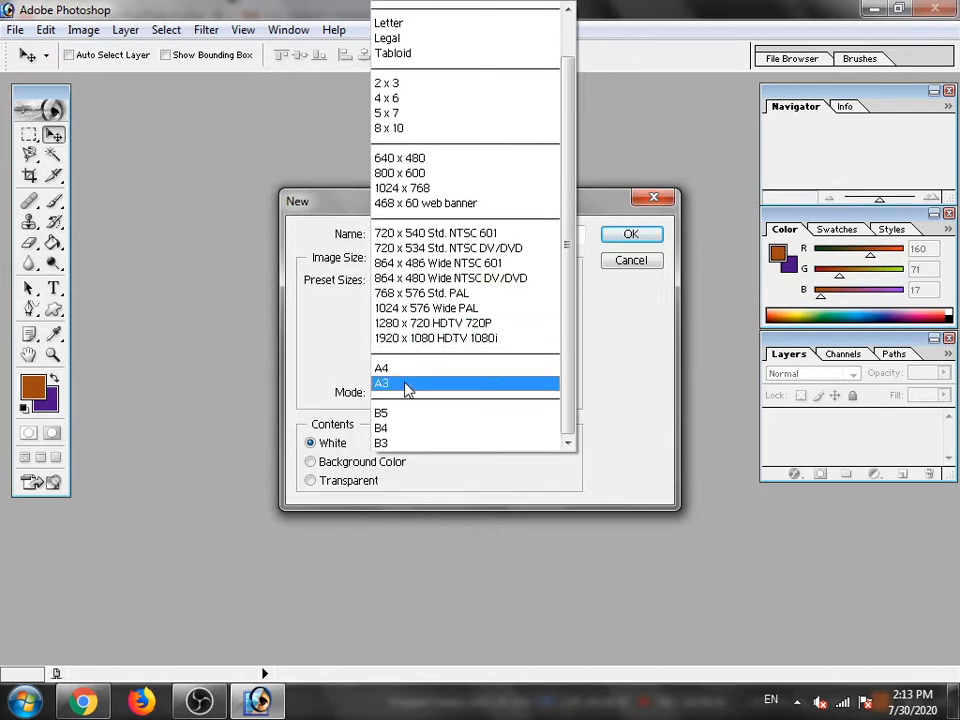
pyautogui.click(395, 370)
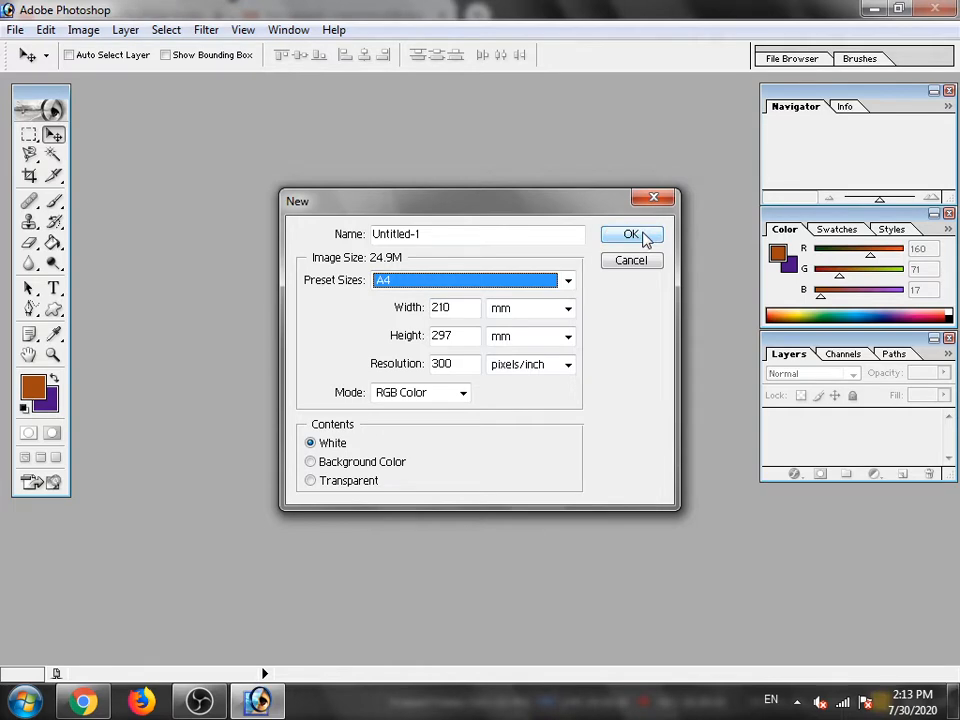
pyautogui.click(633, 236)
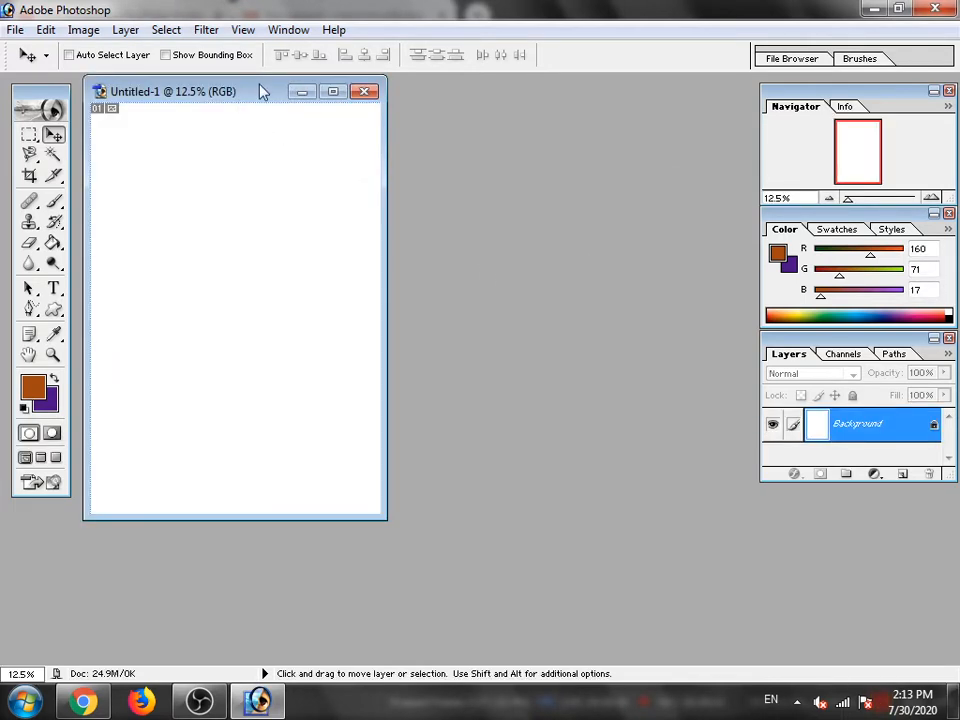
pyautogui.moveTo(262, 92); pyautogui.dragTo(447, 114)
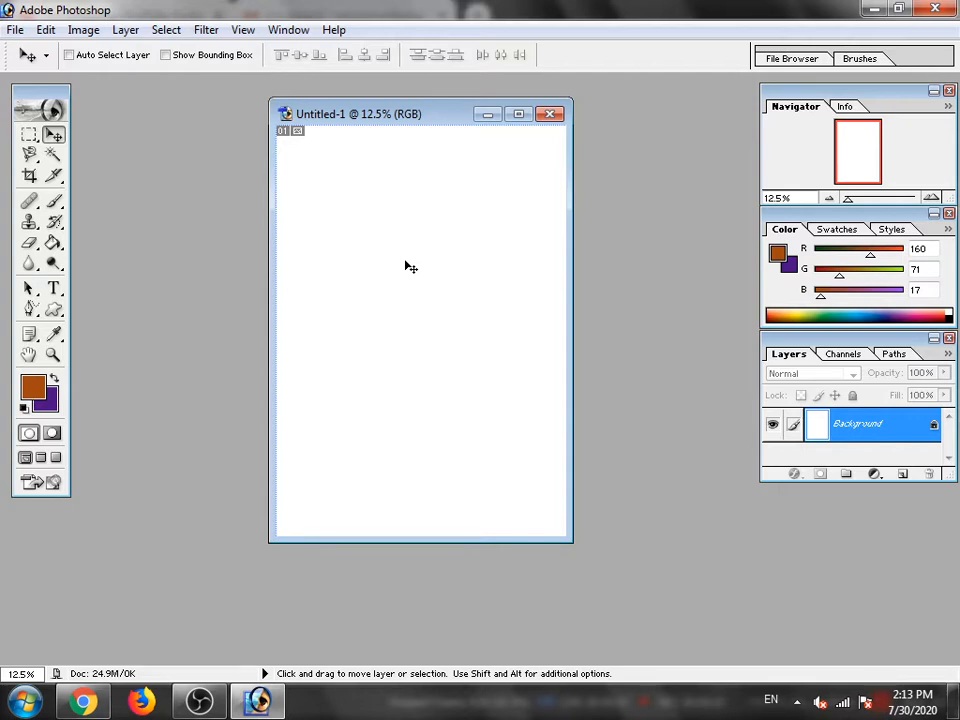
# - Close the blank A4 document
pyautogui.click(19, 33)
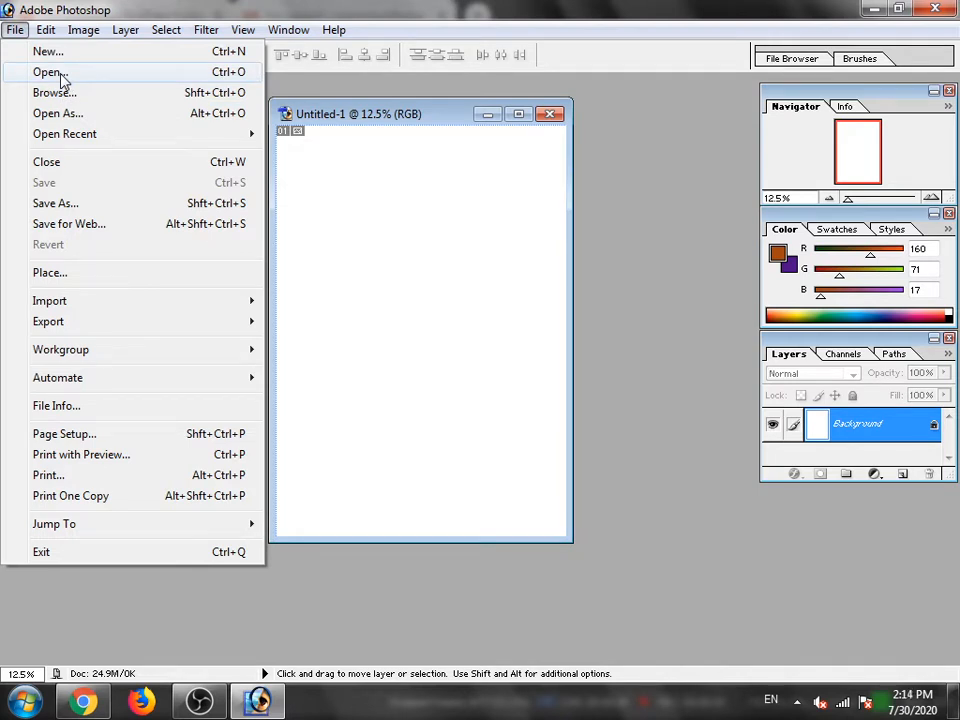
pyautogui.click(553, 115)
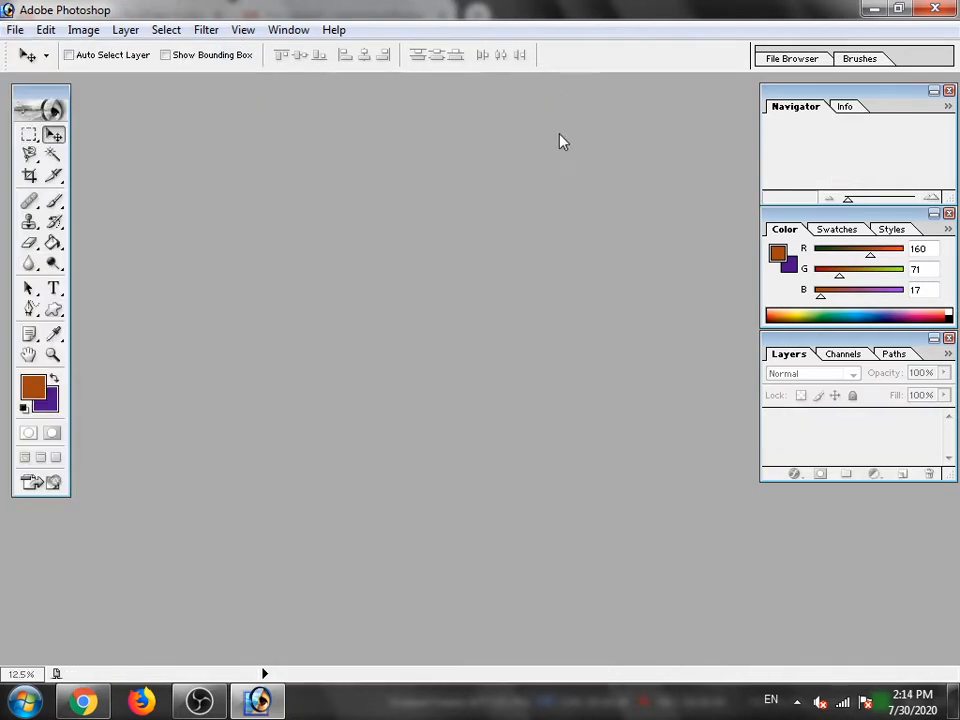
# - Start opening an existing image and browse to the Camera folder inside MOTO M on Local Disk (E:)
pyautogui.click(15, 30)
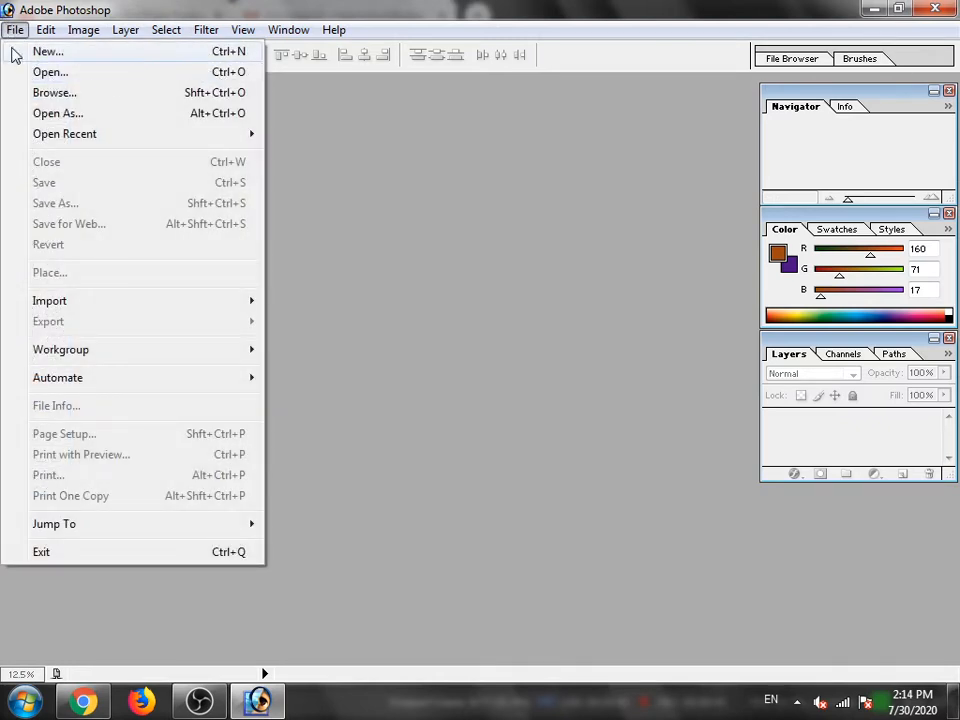
pyautogui.click(34, 74)
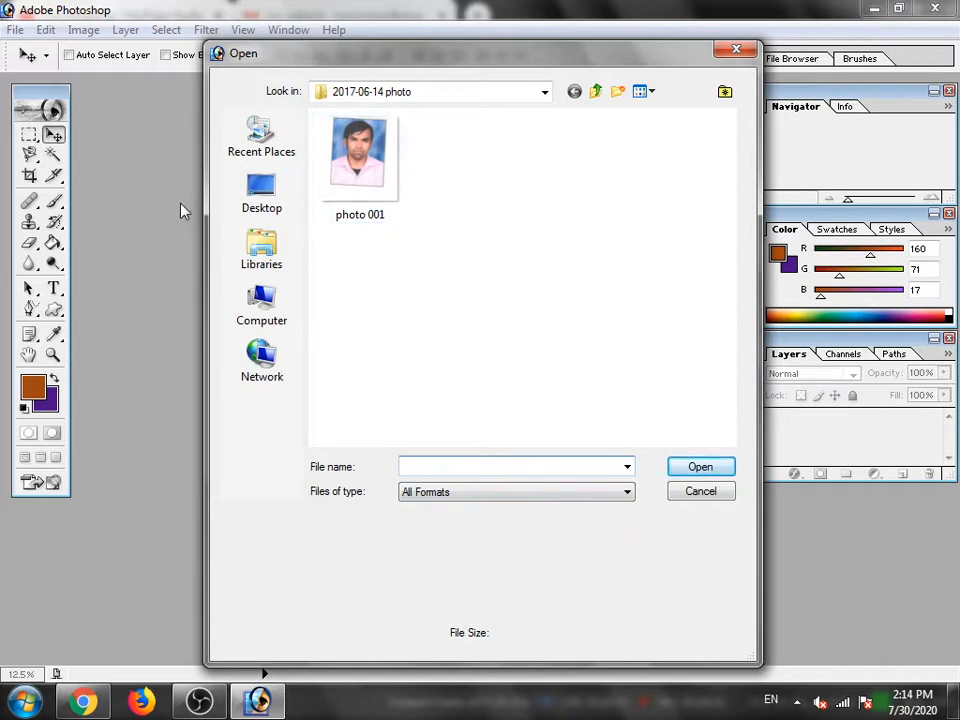
pyautogui.click(254, 311)
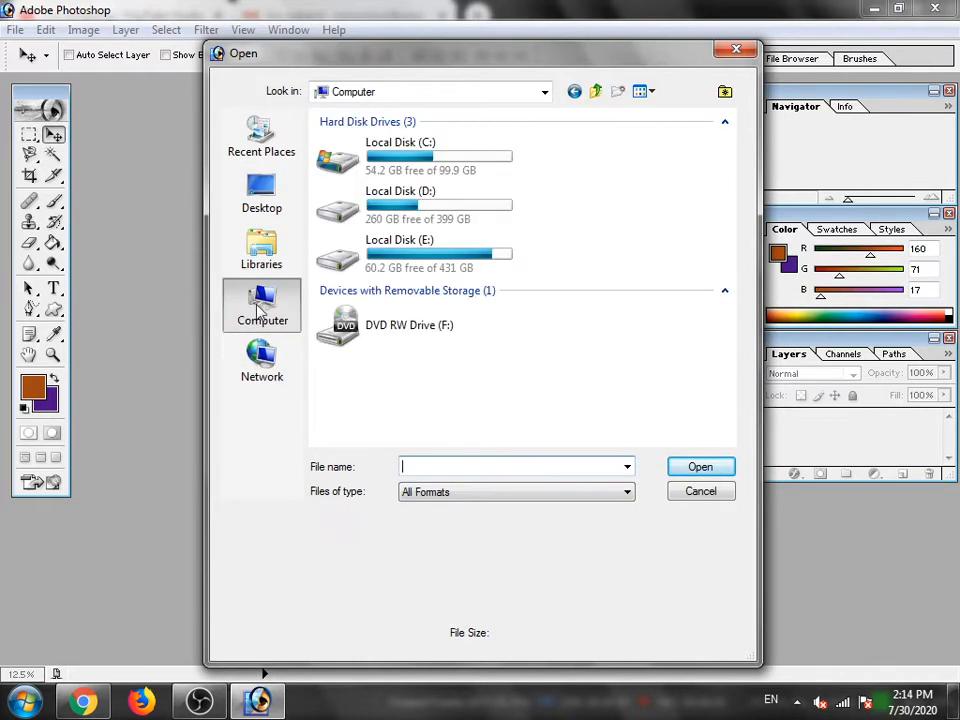
pyautogui.click(427, 215)
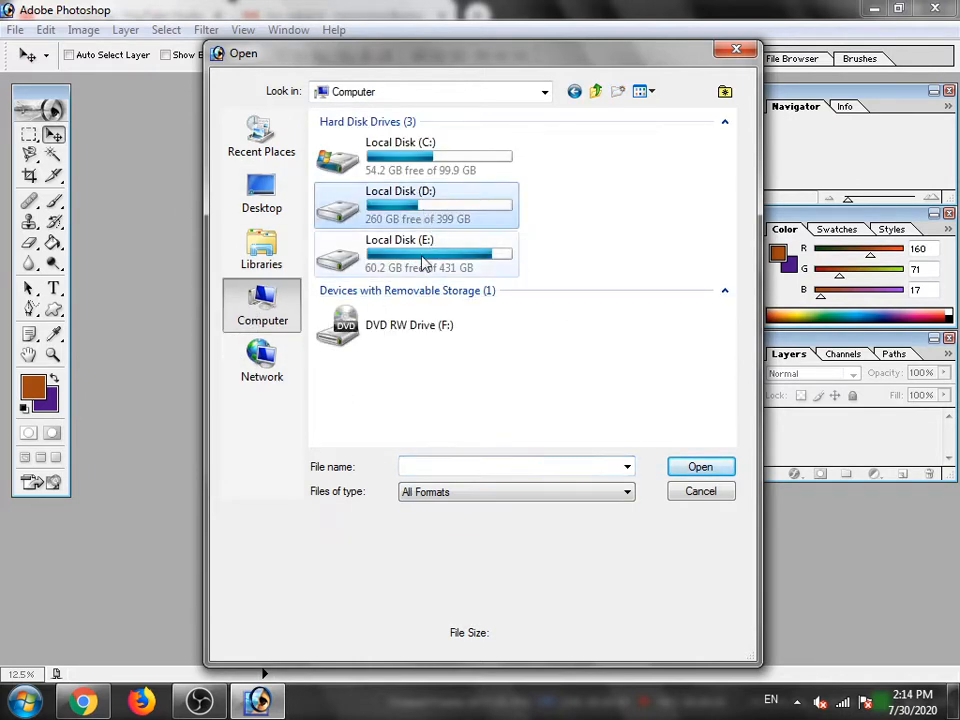
pyautogui.doubleClick(345, 243)
pyautogui.scroll(-4, 396, 290)
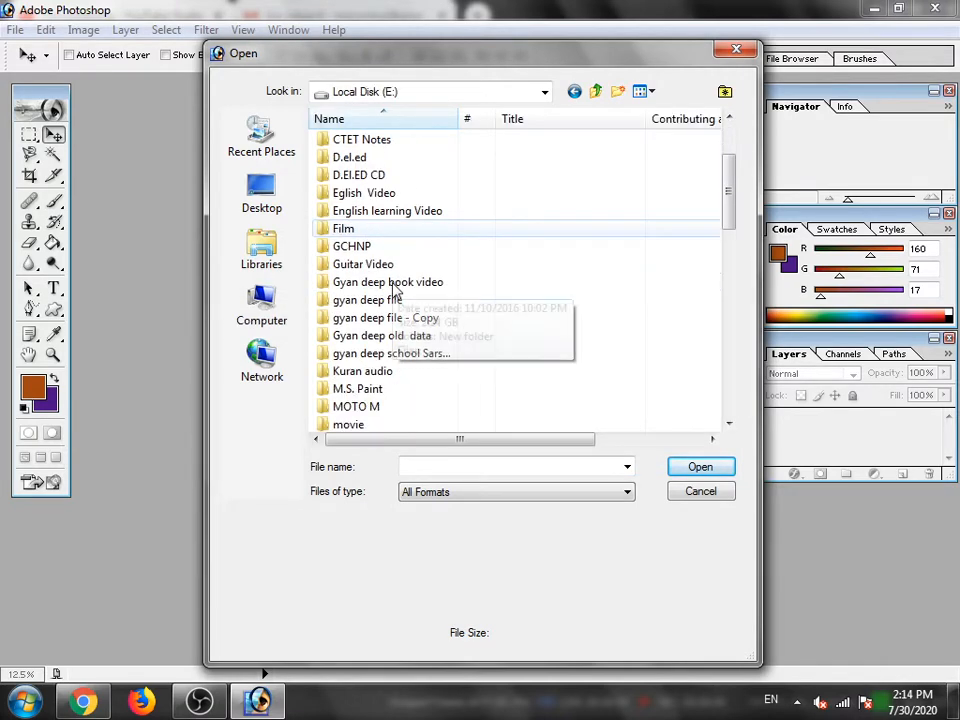
pyautogui.doubleClick(370, 304)
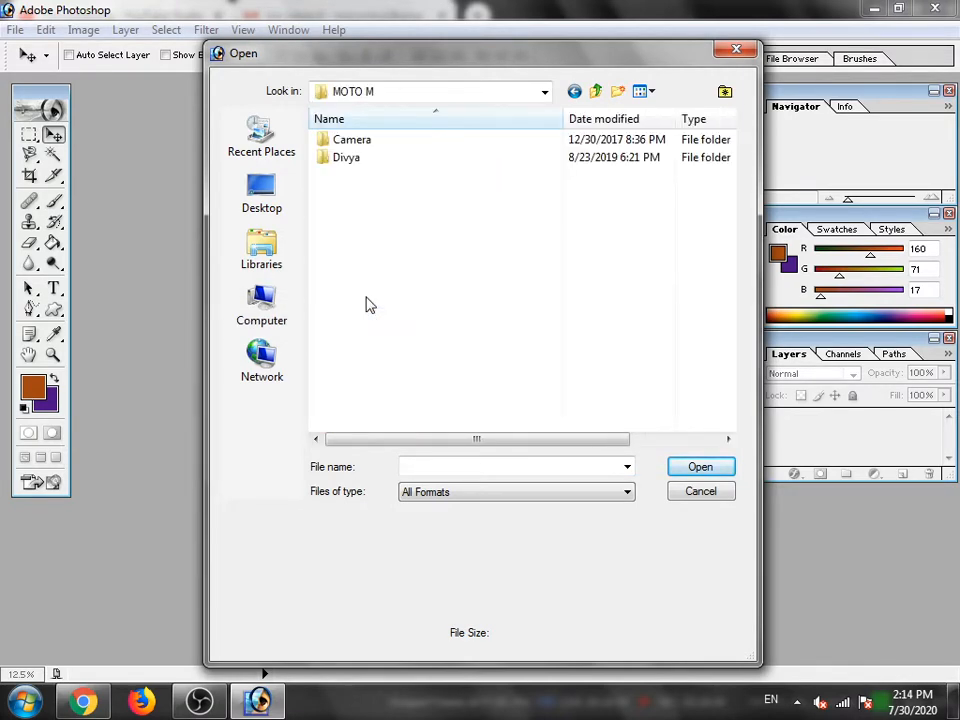
pyautogui.doubleClick(358, 143)
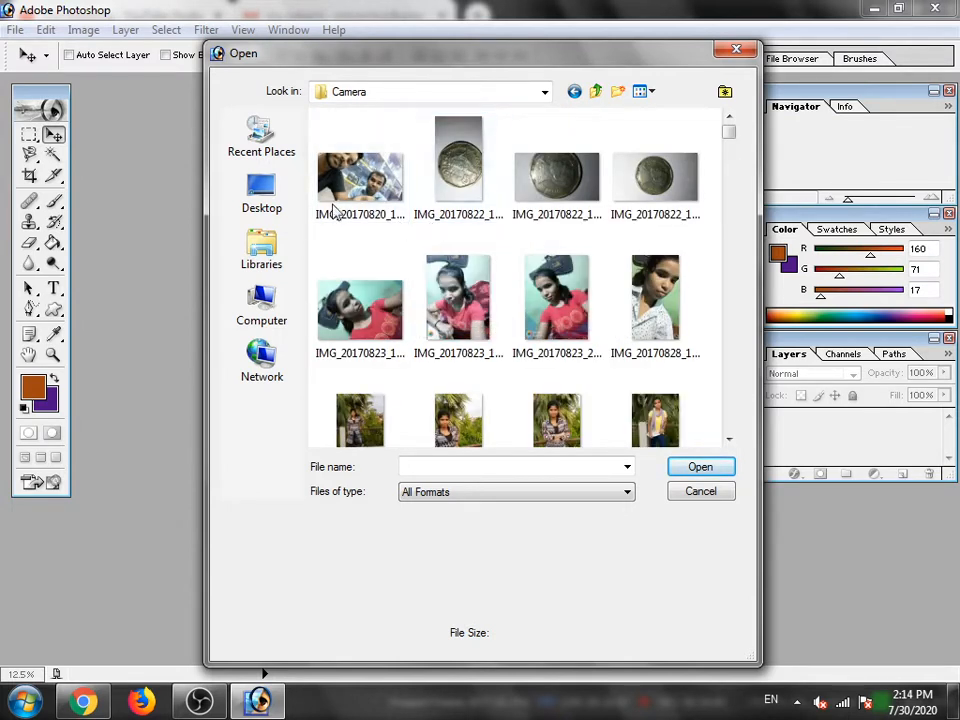
# - Return to Local Disk (E:) and check the M.S. Paint folder for an image to open
pyautogui.click(258, 318)
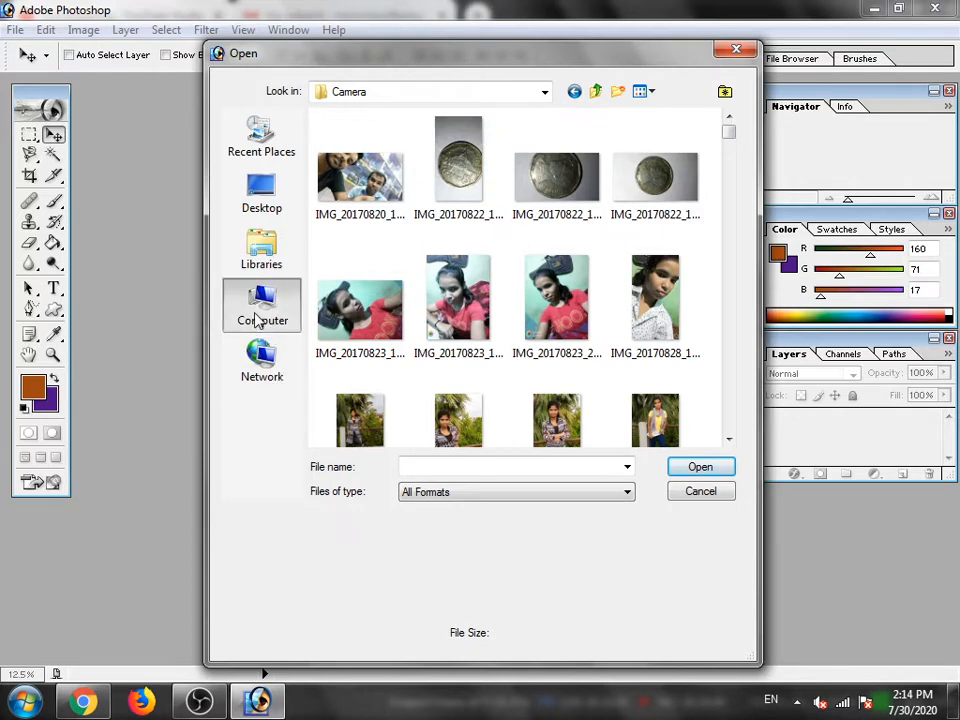
pyautogui.doubleClick(416, 262)
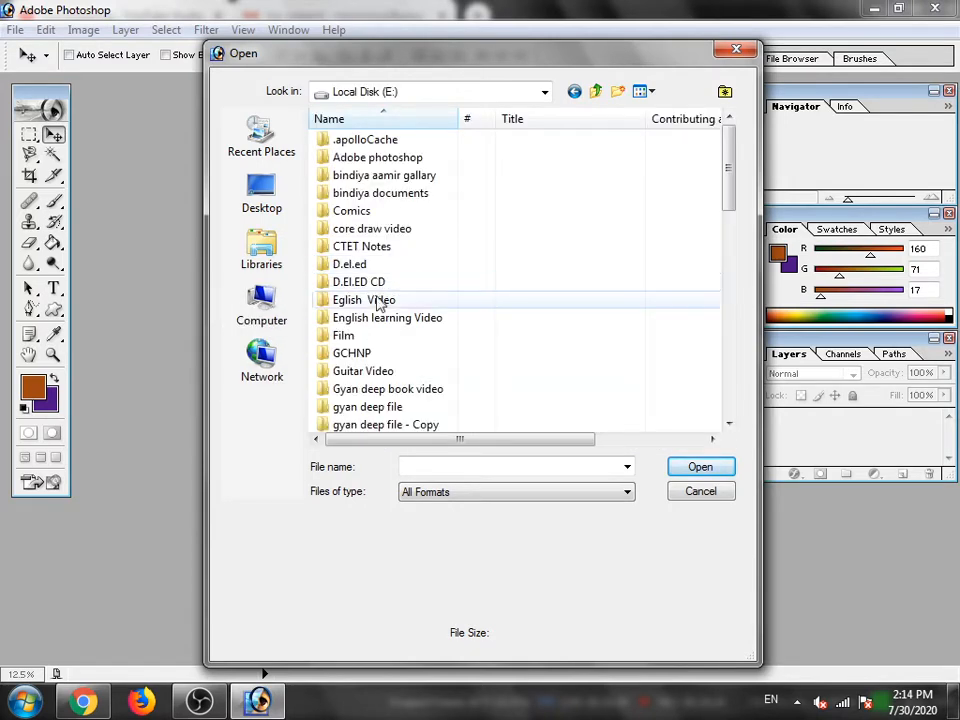
pyautogui.scroll(-2, 375, 300)
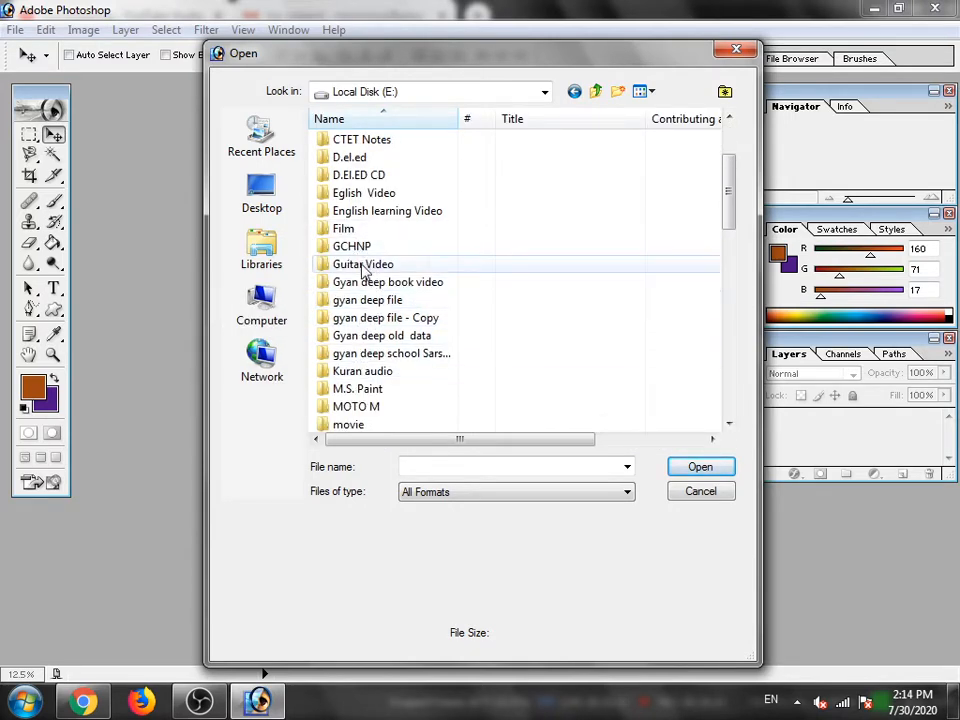
pyautogui.scroll(-1, 380, 320)
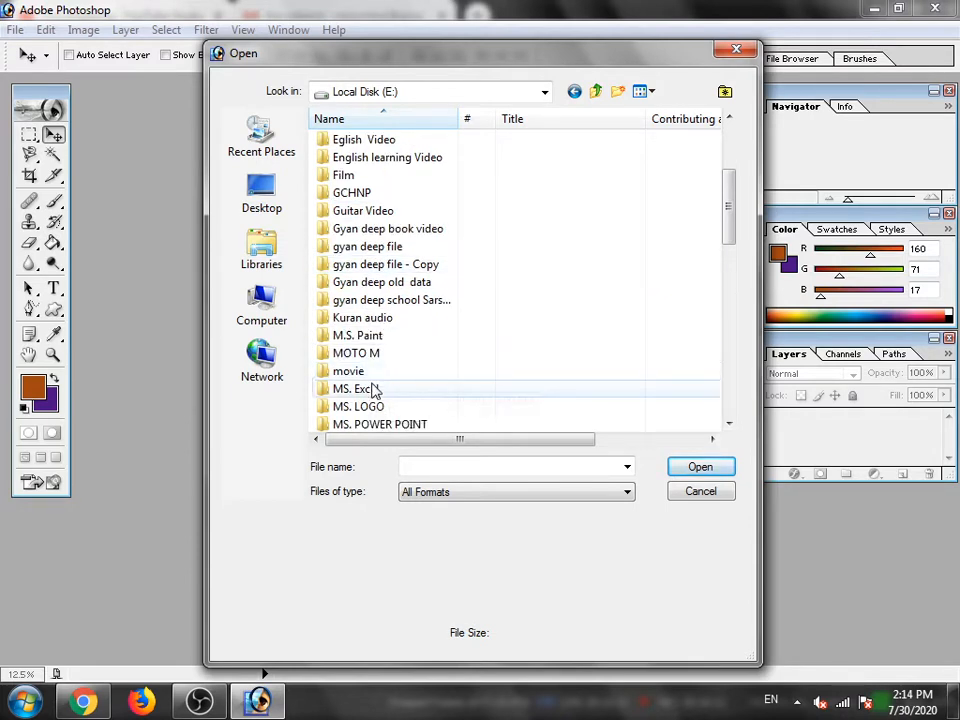
pyautogui.doubleClick(374, 336)
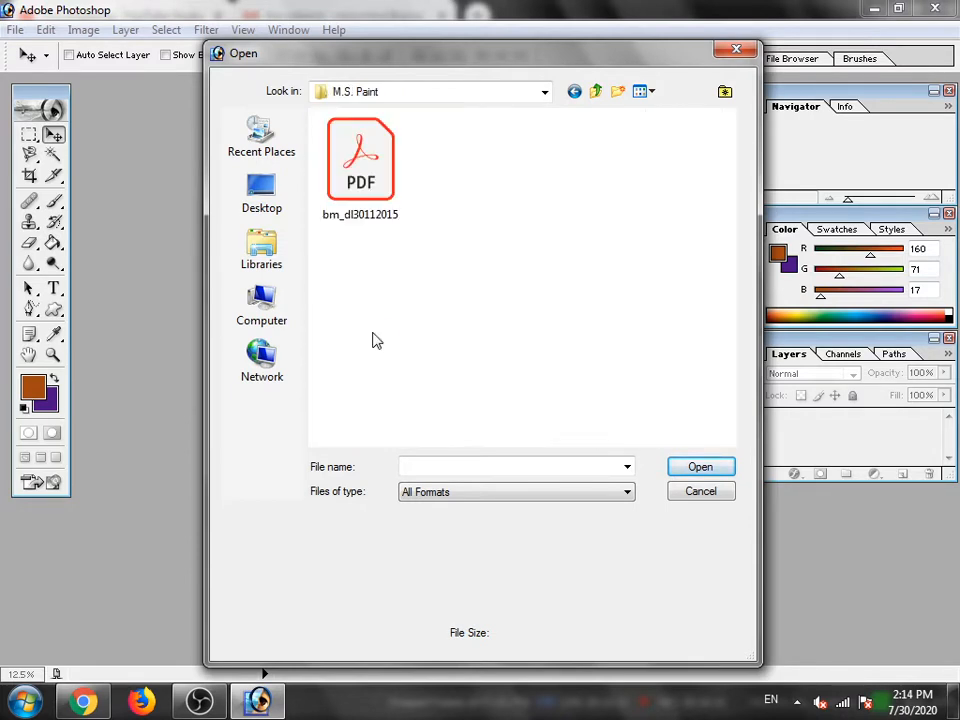
# - Browse to the WhatsApp Images folder inside Redmi 5 pro on Local Disk (E:)
pyautogui.click(279, 360)
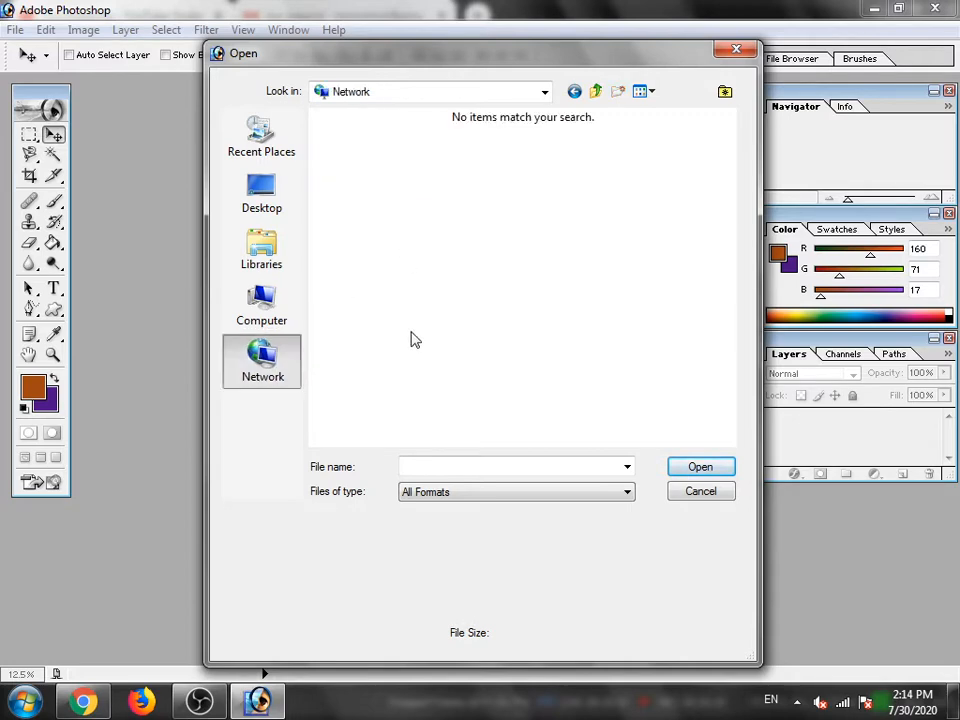
pyautogui.click(261, 300)
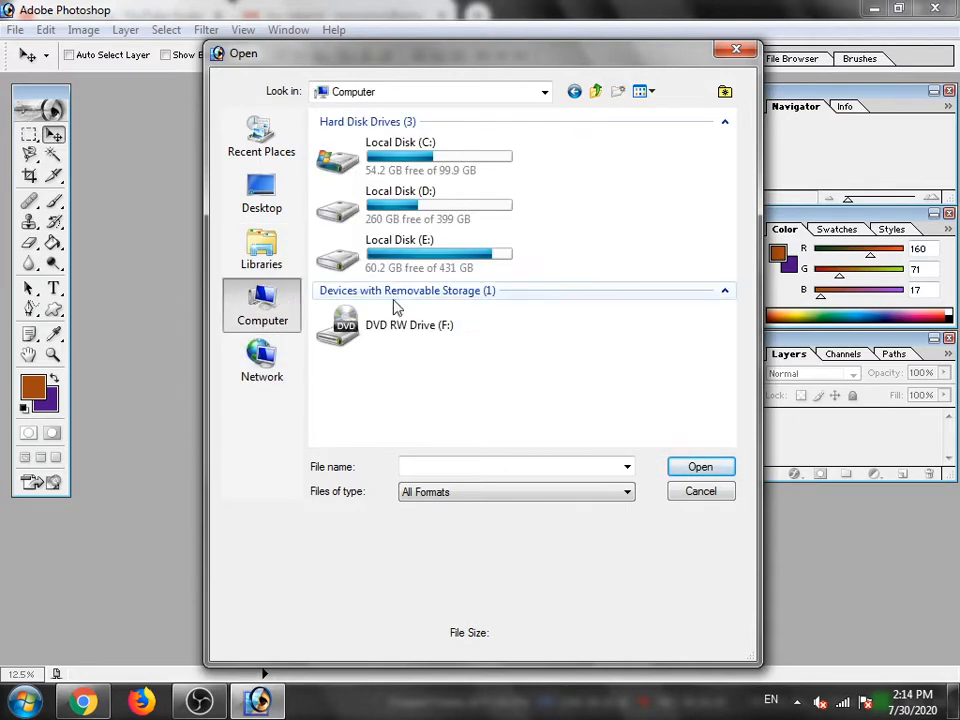
pyautogui.doubleClick(417, 262)
pyautogui.scroll(-10, 369, 336)
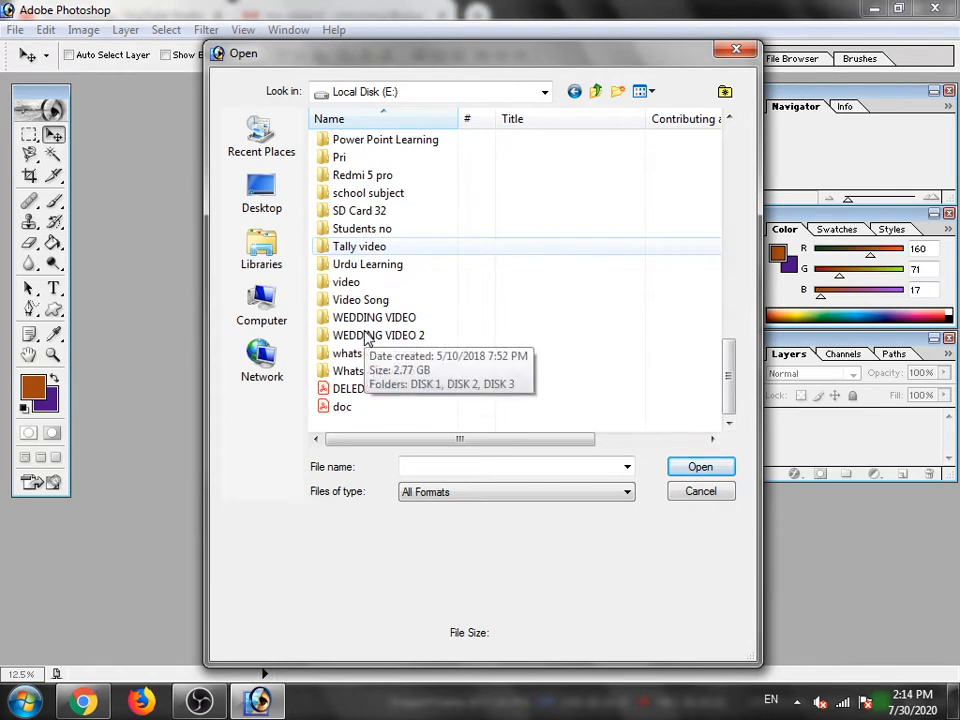
pyautogui.scroll(1, 360, 262)
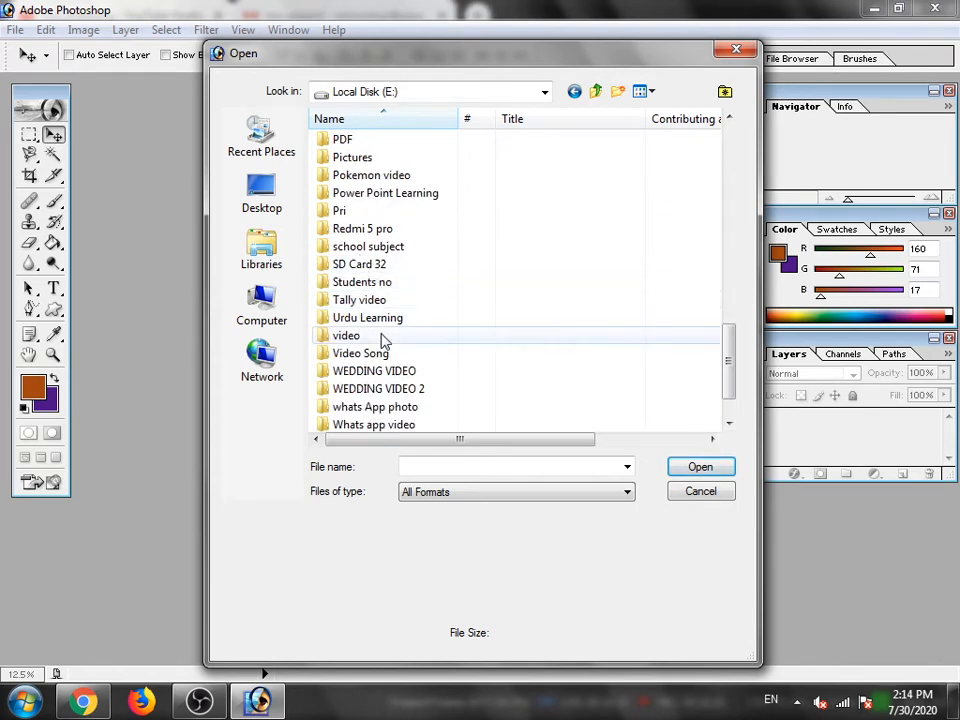
pyautogui.doubleClick(376, 229)
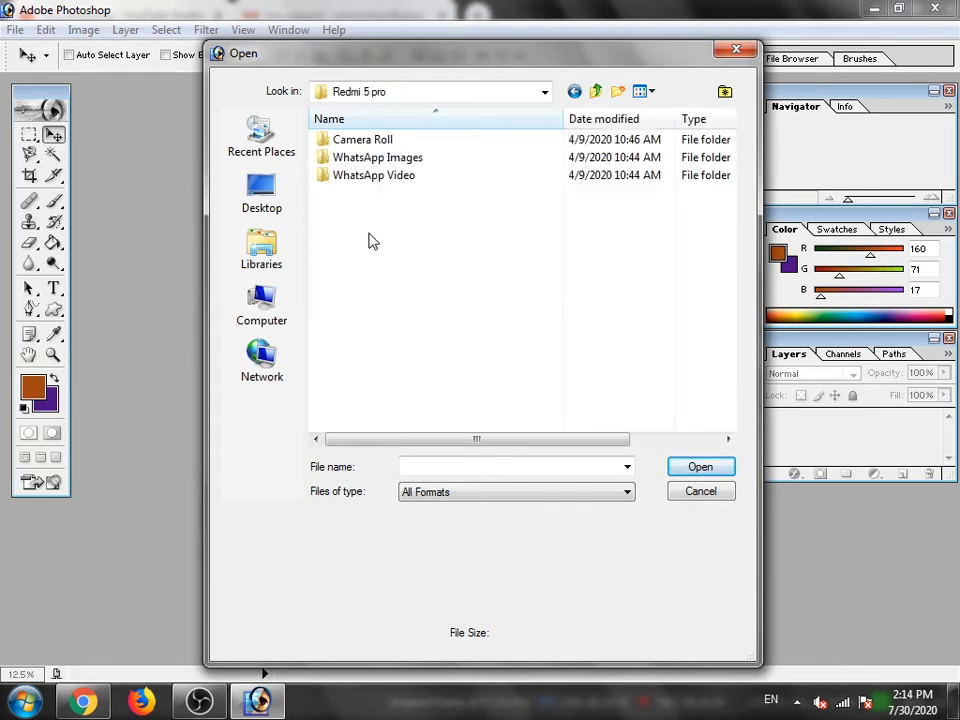
pyautogui.doubleClick(362, 159)
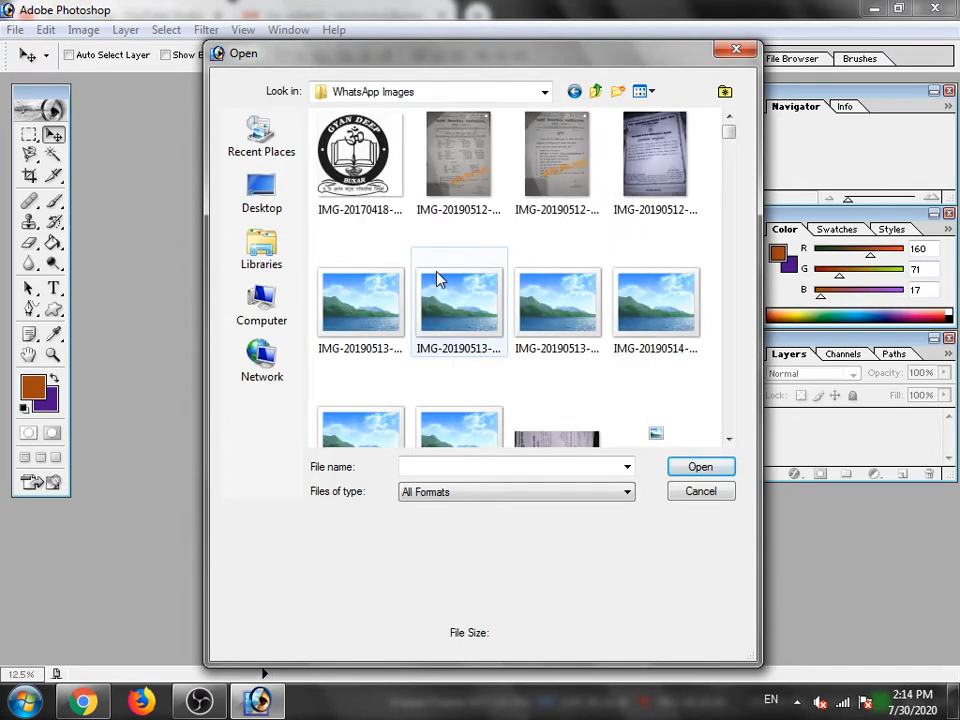
# - Look through the WhatsApp Images folder for the Good Morning red roses picture, IMG-20191122-WA0017.jpg, and try to open it
pyautogui.scroll(-5, 470, 357)
pyautogui.scroll(-5, 470, 357)
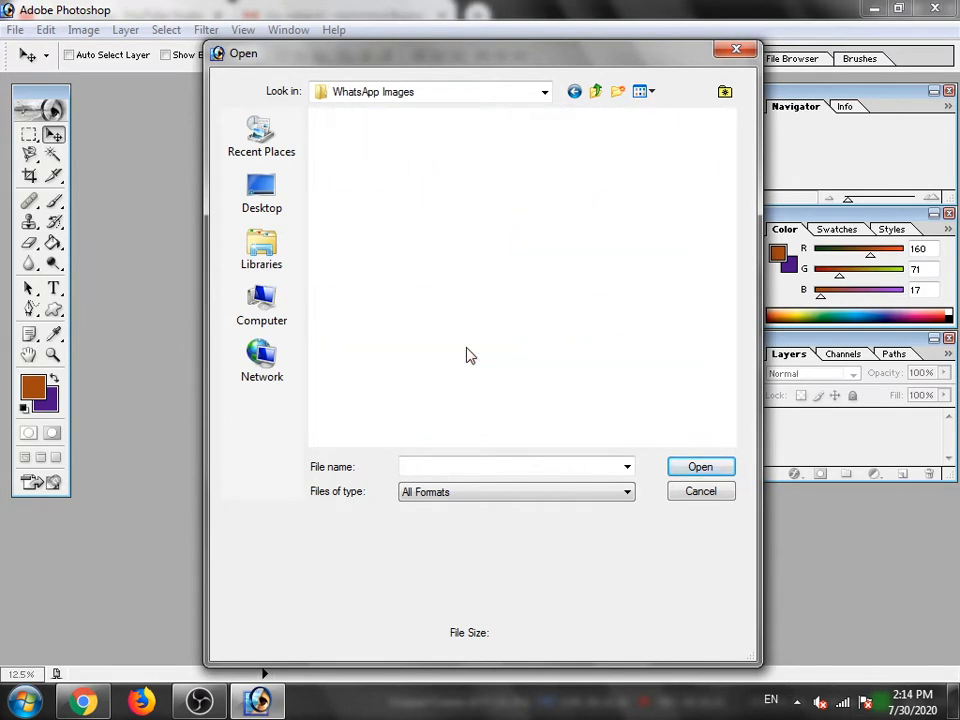
pyautogui.scroll(-5, 470, 357)
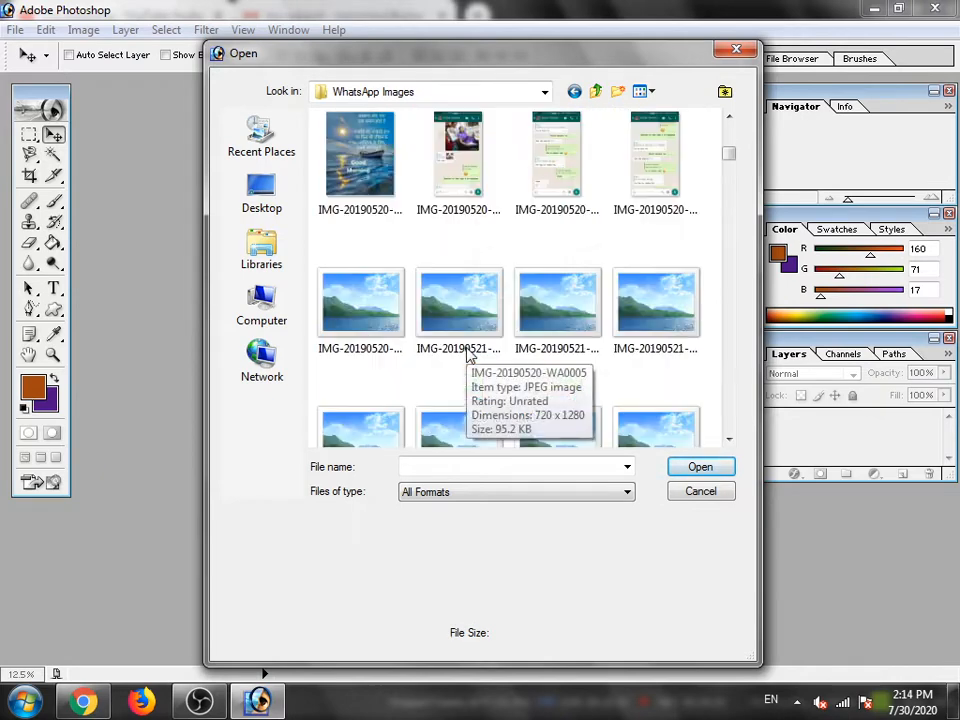
pyautogui.scroll(-8, 470, 357)
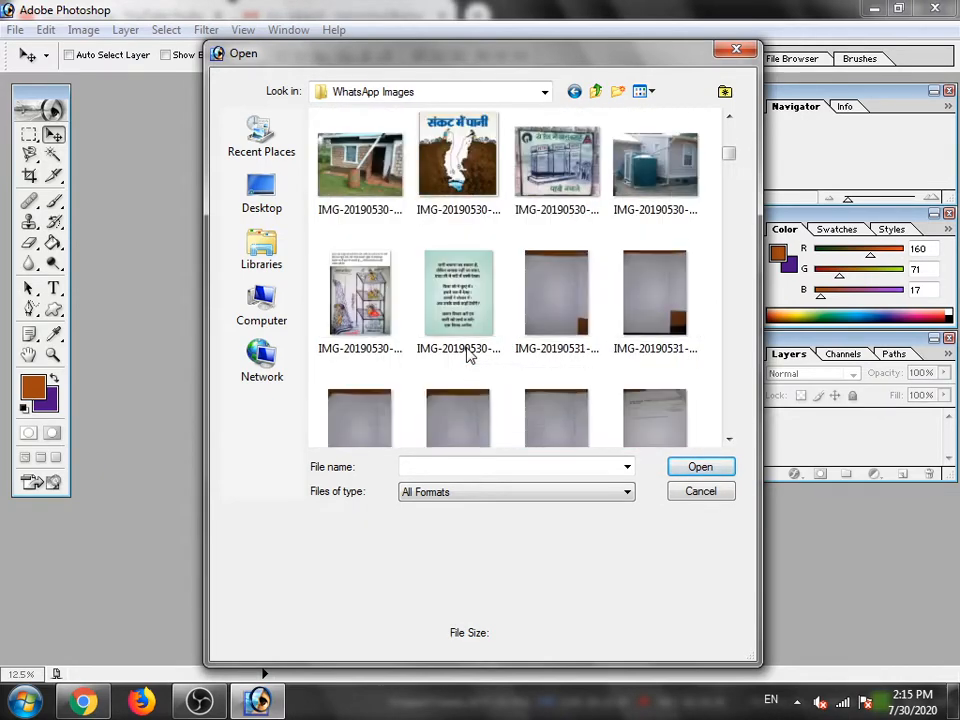
pyautogui.scroll(-5, 470, 357)
pyautogui.scroll(-8, 470, 357)
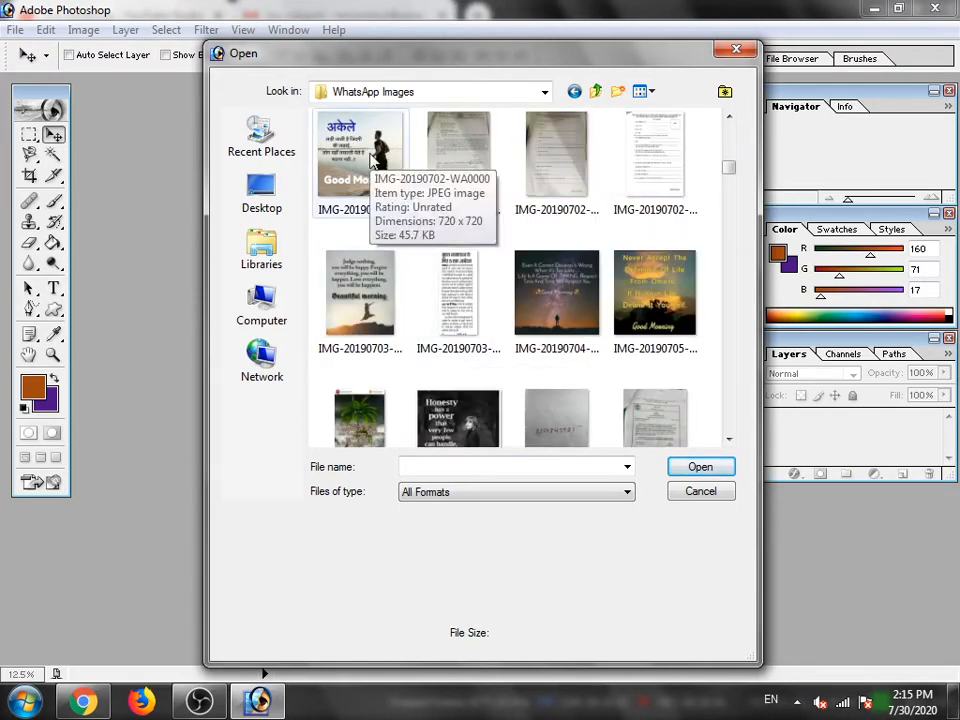
pyautogui.scroll(-3, 536, 311)
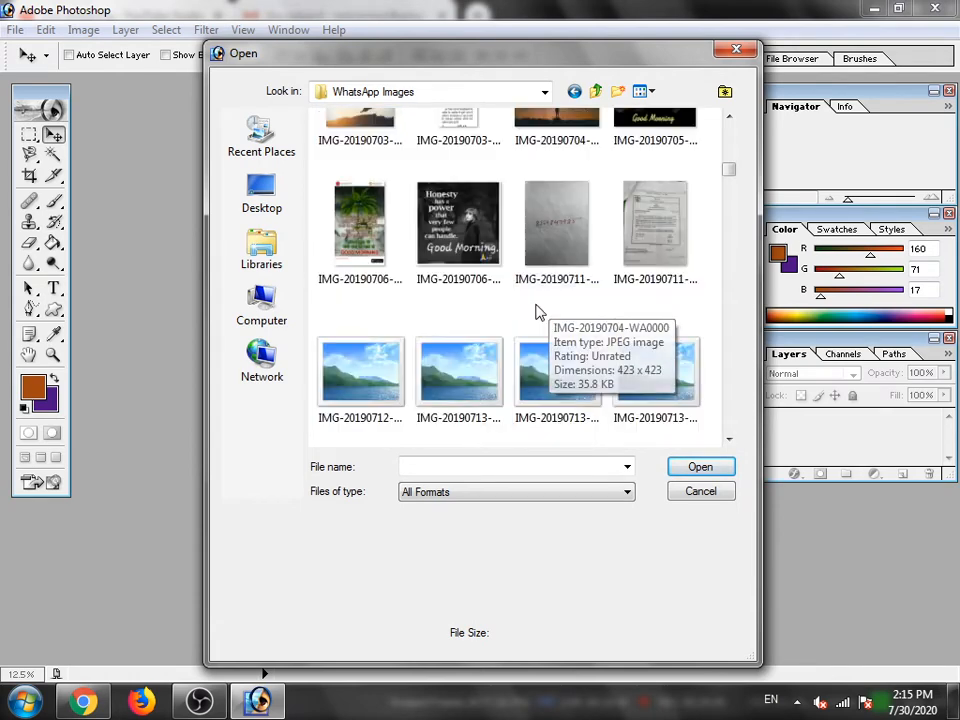
pyautogui.scroll(-6, 458, 360)
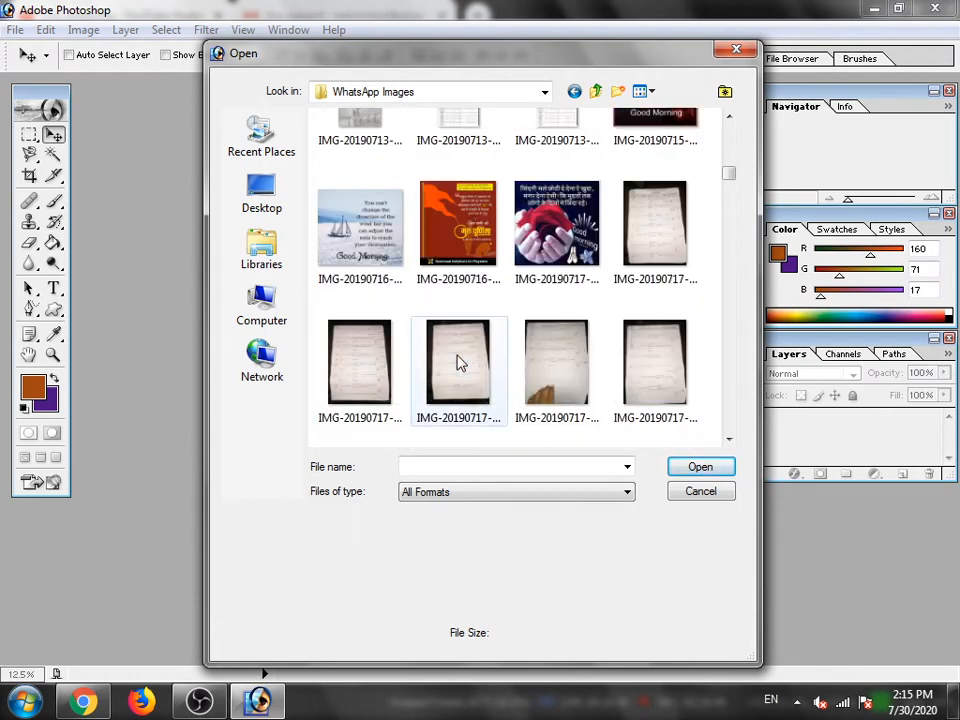
pyautogui.scroll(-2, 460, 362)
pyautogui.scroll(-3, 458, 362)
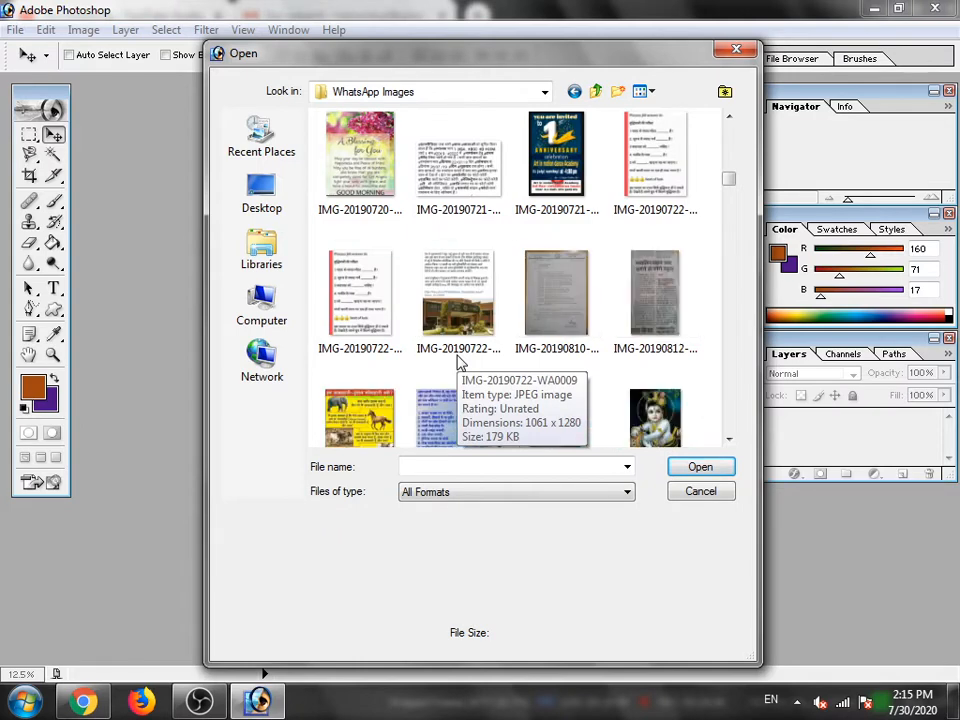
pyautogui.scroll(-6, 458, 362)
pyautogui.scroll(-6, 458, 362)
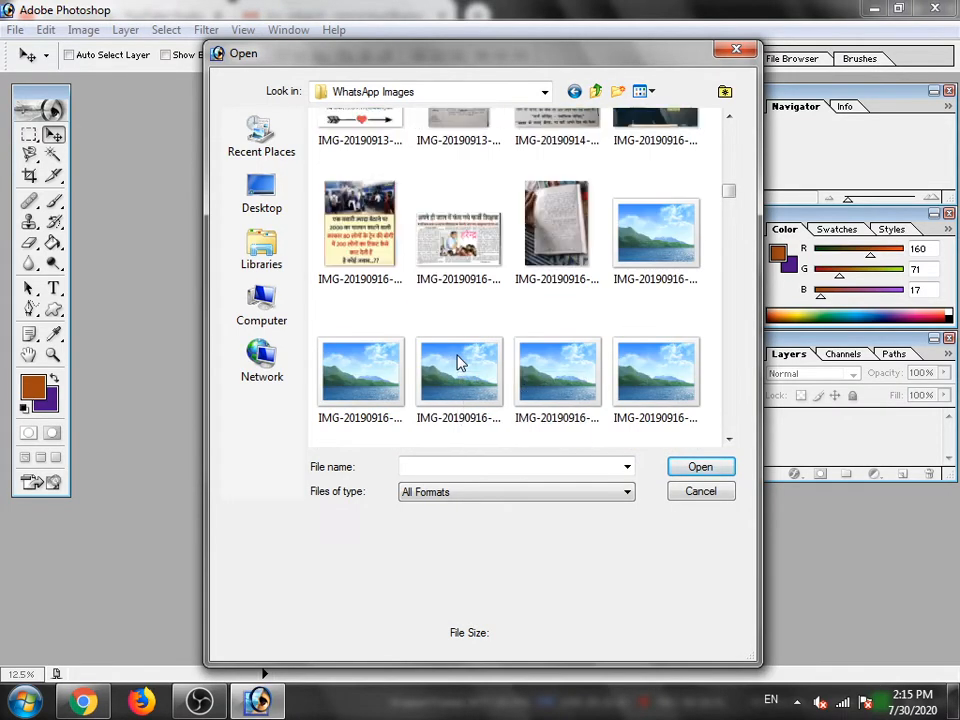
pyautogui.scroll(-2, 458, 362)
pyautogui.scroll(-6, 458, 362)
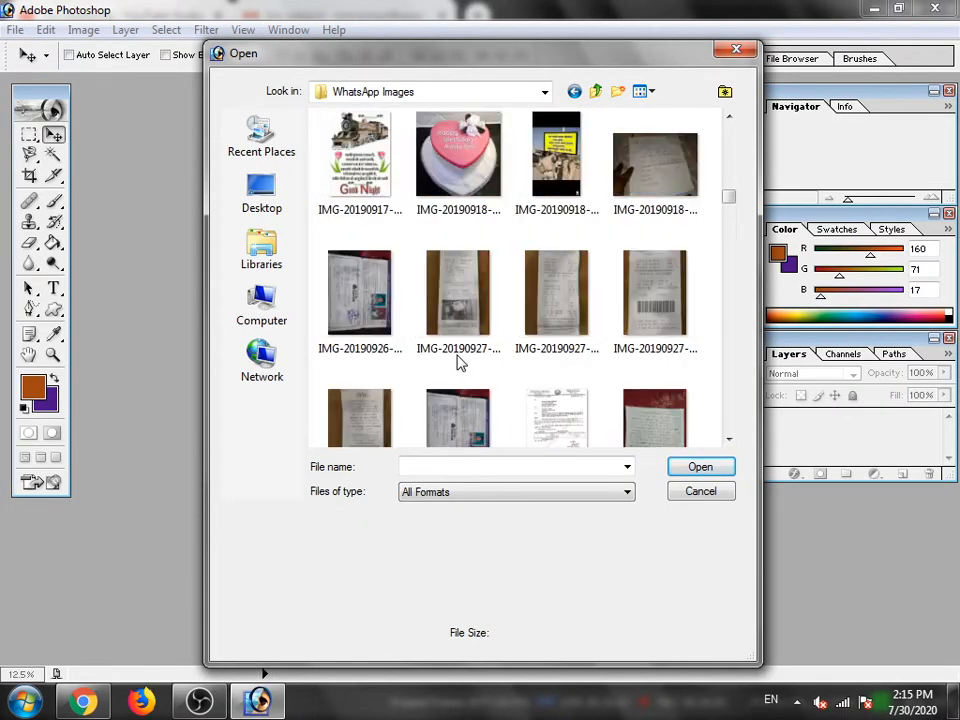
pyautogui.scroll(-4, 458, 362)
pyautogui.scroll(-2, 458, 362)
pyautogui.scroll(-5, 458, 362)
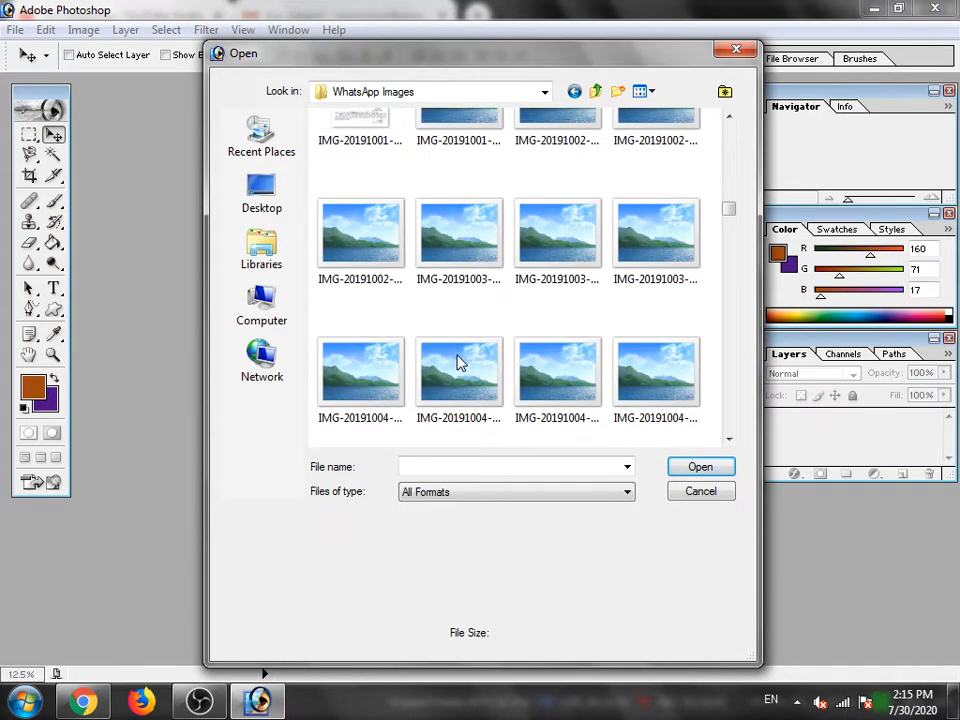
pyautogui.scroll(-4, 458, 362)
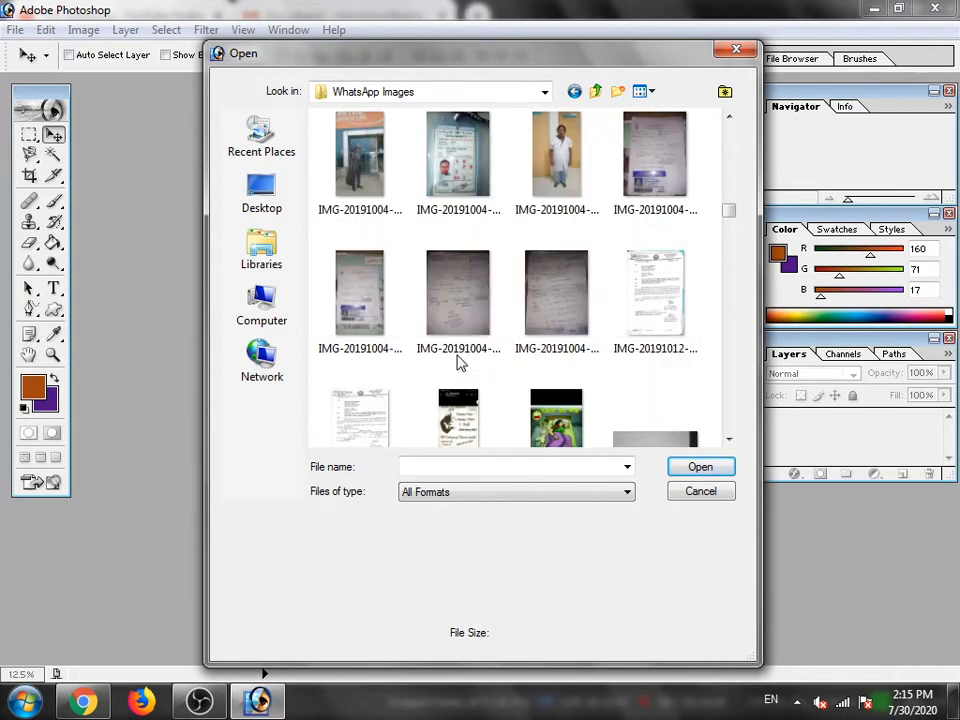
pyautogui.scroll(-2, 458, 362)
pyautogui.scroll(-3, 458, 362)
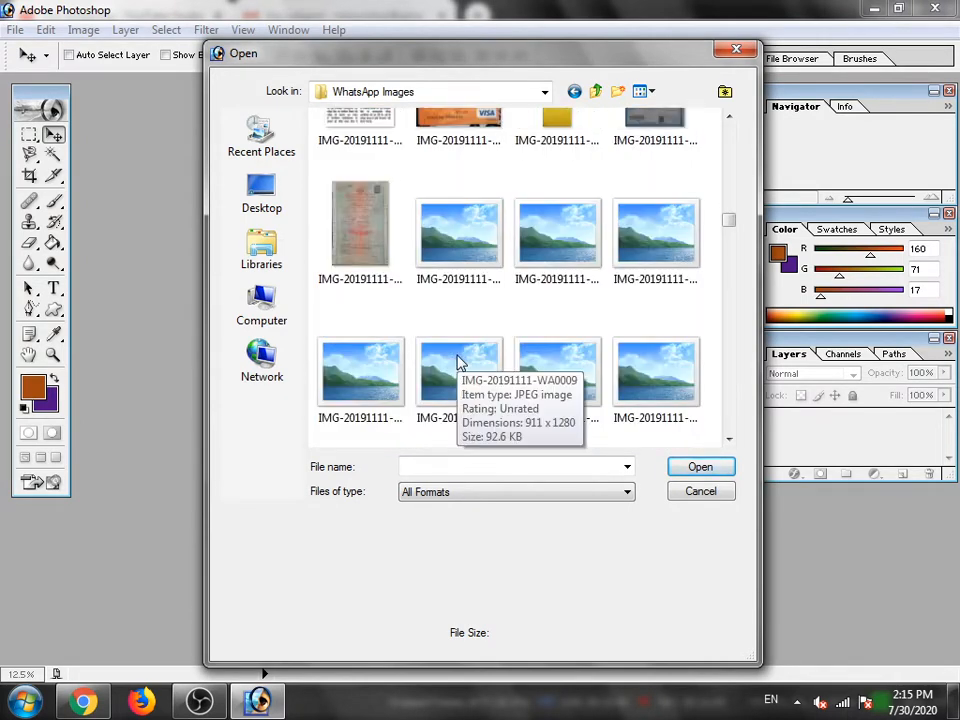
pyautogui.scroll(-10, 458, 362)
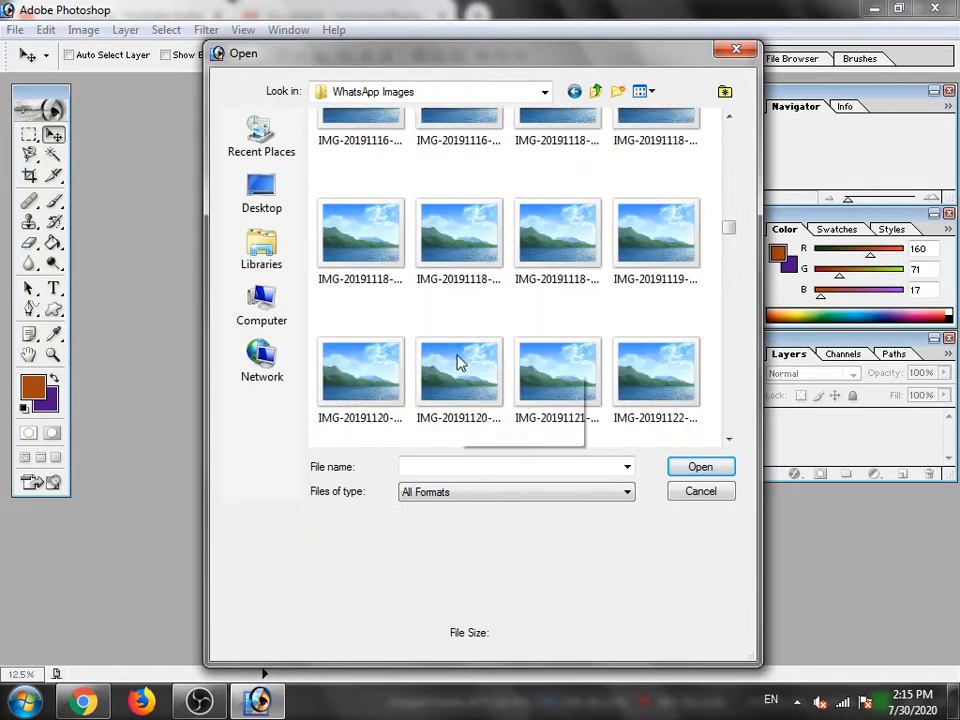
pyautogui.scroll(-3, 458, 362)
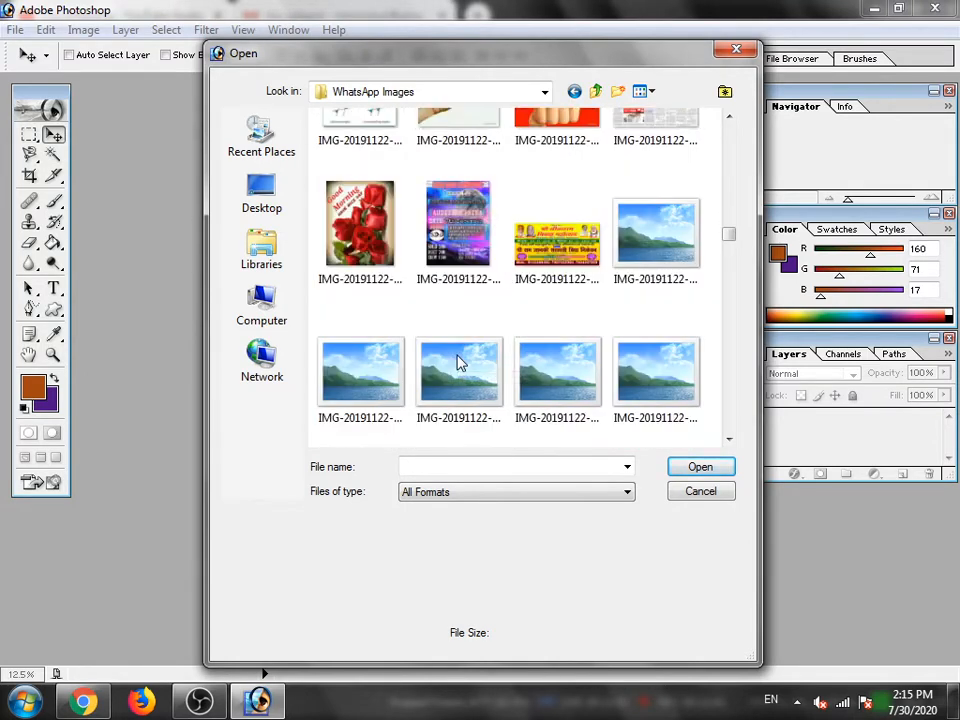
pyautogui.doubleClick(368, 232)
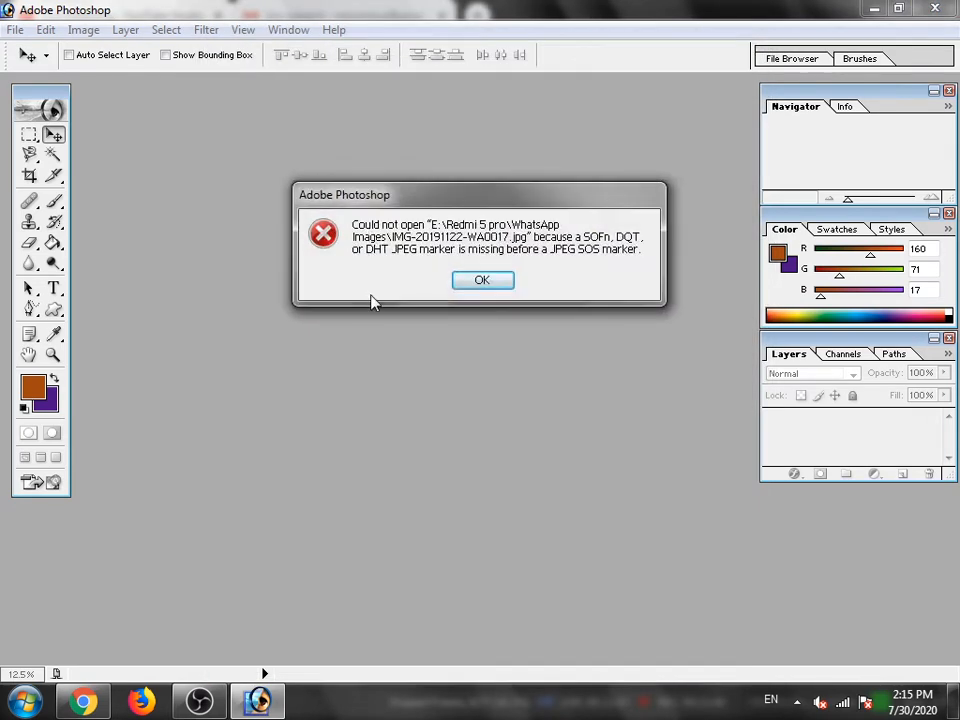
pyautogui.click(479, 283)
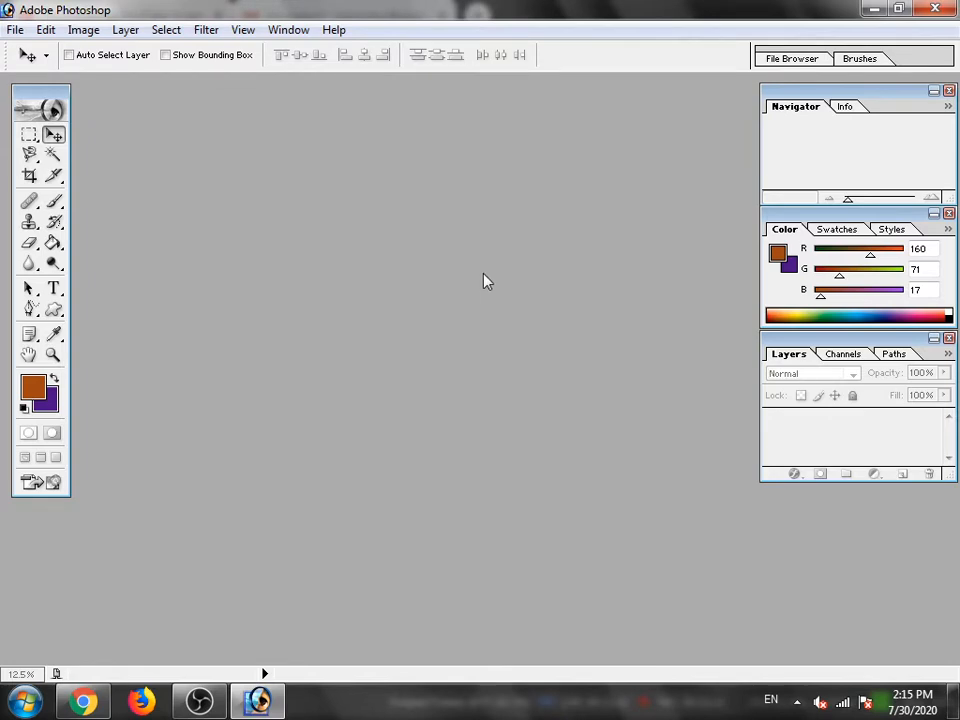
# - Open the Hindi Good Morning quote image, IMG-20190514-WA0000.jpg, from the WhatsApp Images folder
pyautogui.click(19, 30)
pyautogui.click(45, 72)
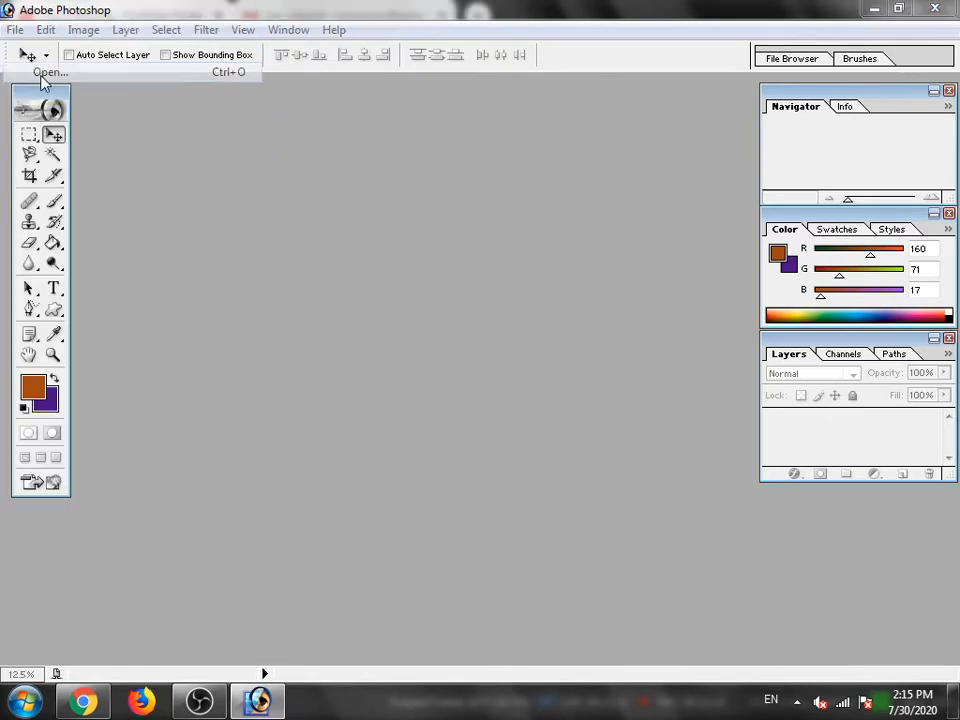
pyautogui.click(666, 300)
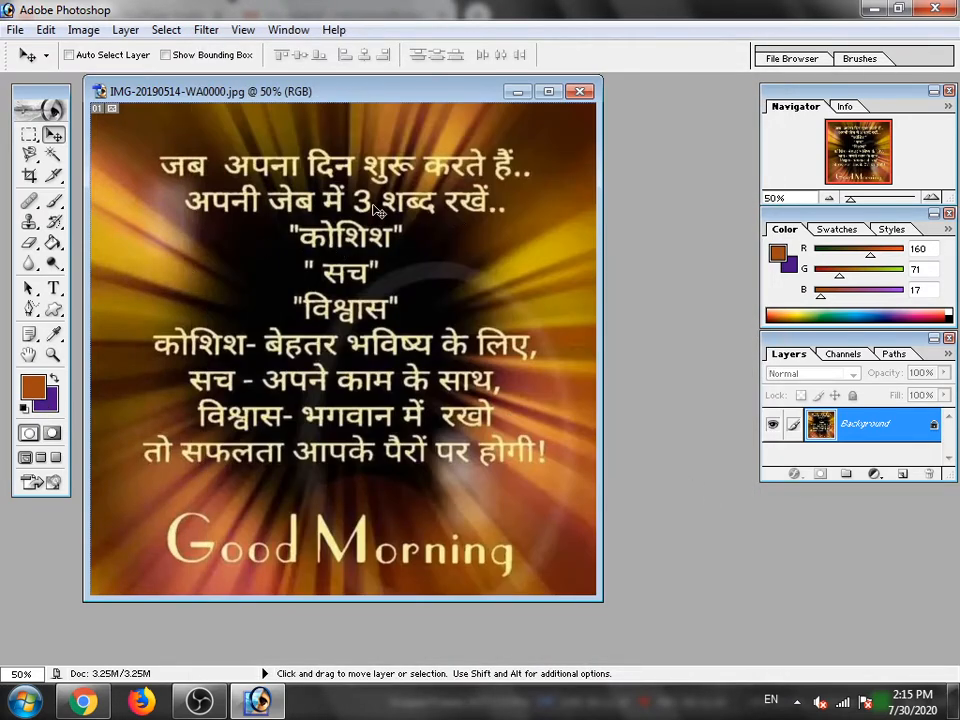
# - Demonstrate minimizing and maximizing the Good Morning image window, and restore it to its floating size
pyautogui.click(517, 92)
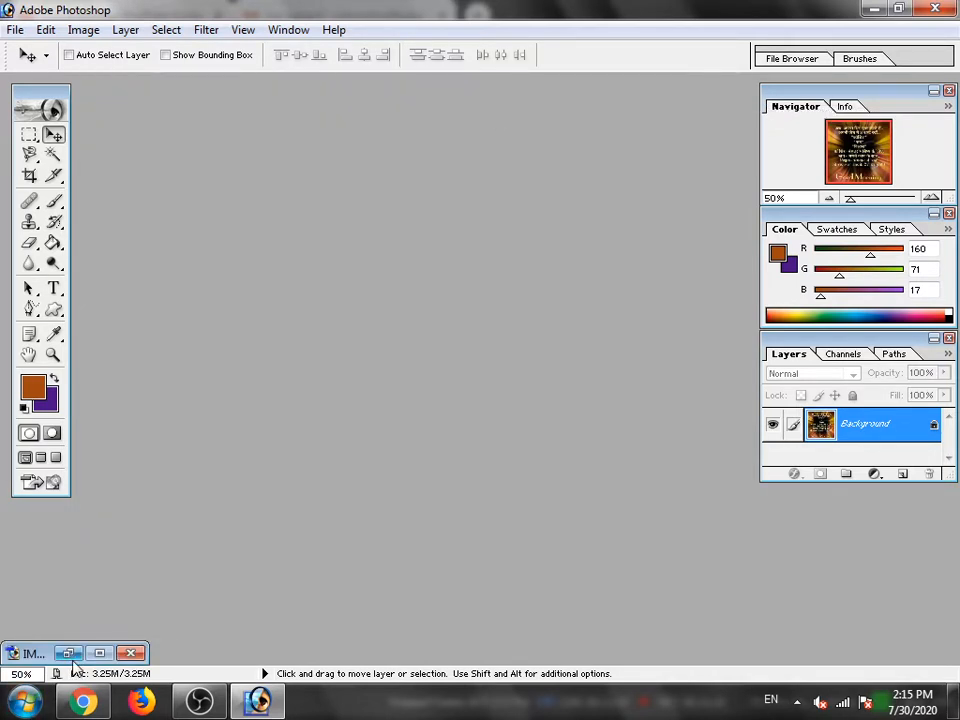
pyautogui.click(99, 652)
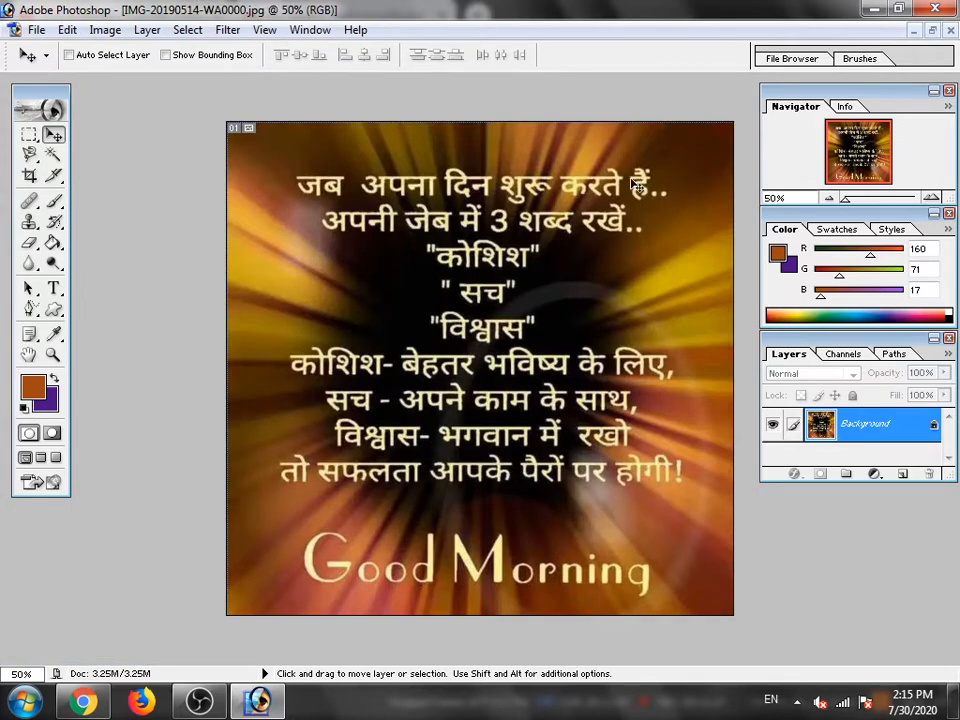
pyautogui.click(930, 31)
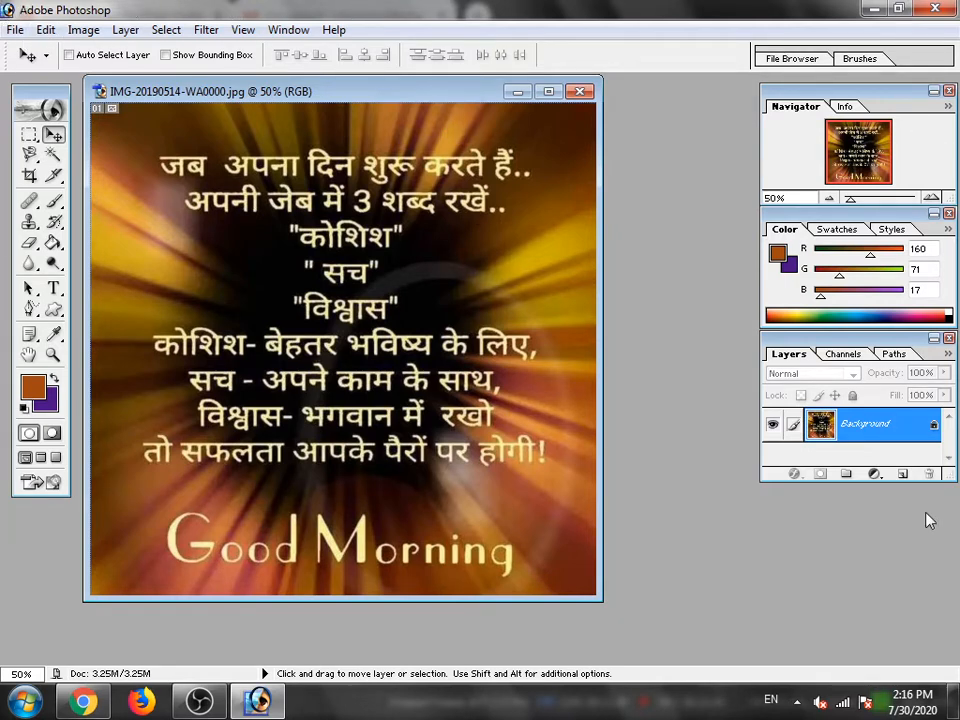
# - Open the yellow micky mouse PNG picture from the My Pictures folder through the File Browser
pyautogui.click(14, 29)
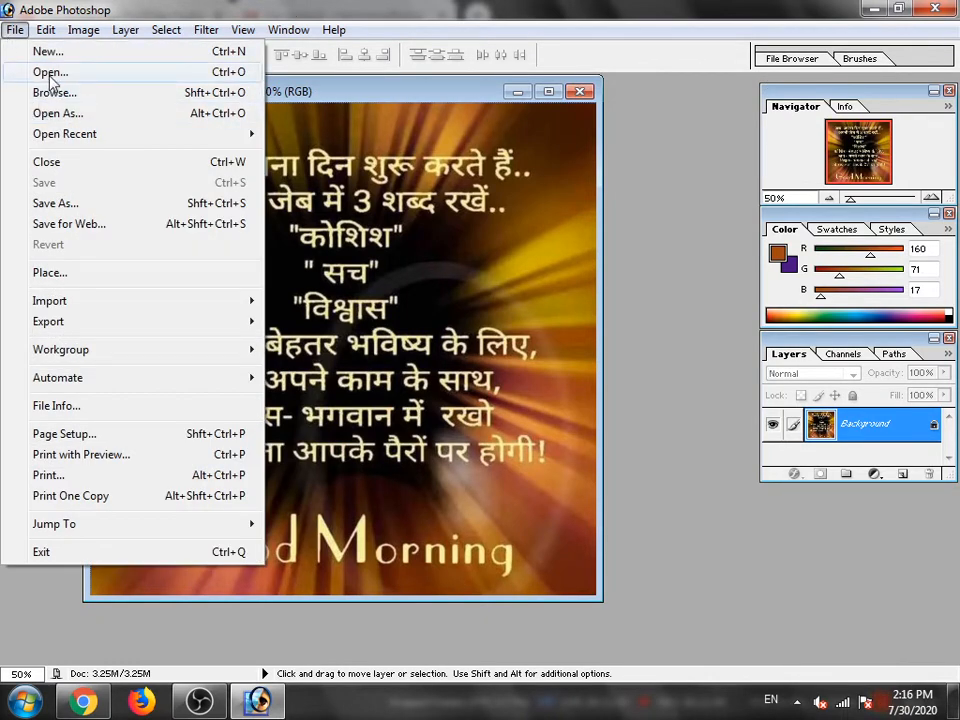
pyautogui.click(708, 124)
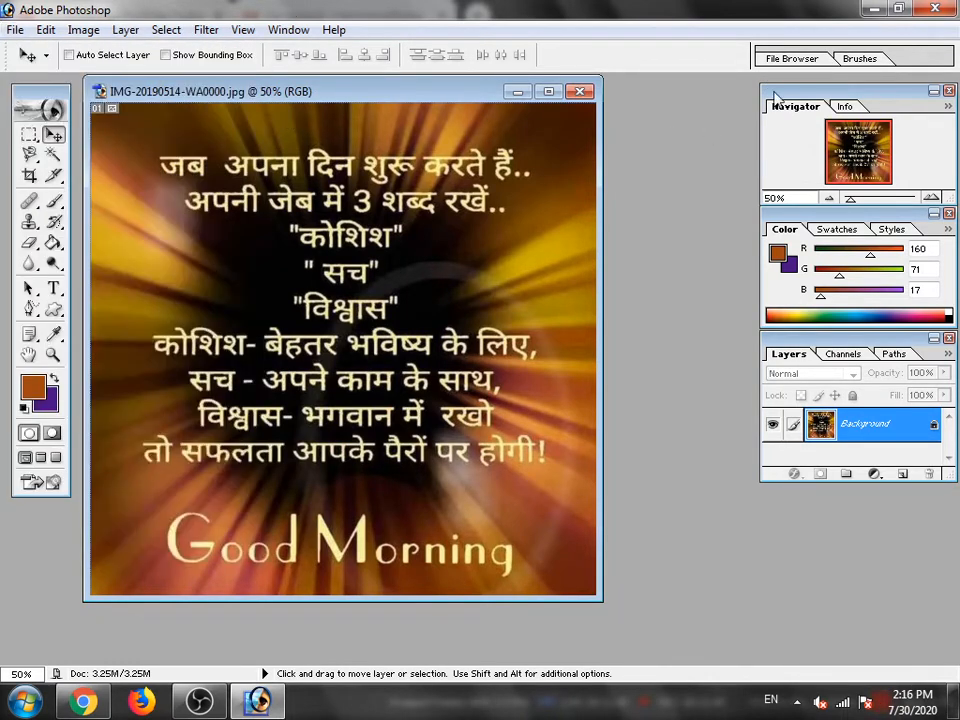
pyautogui.click(785, 60)
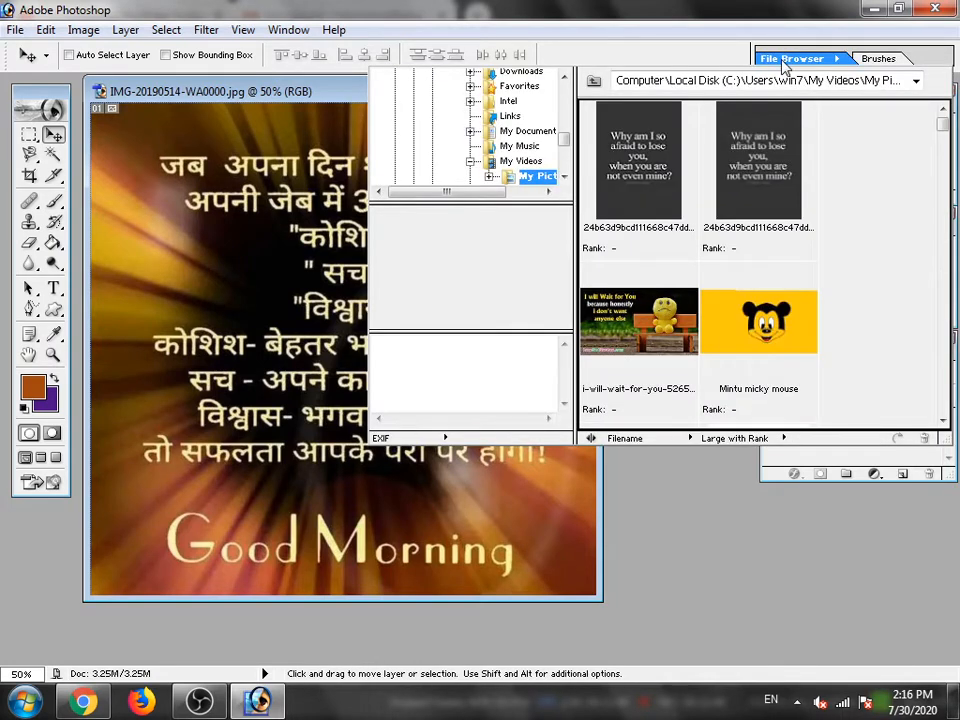
pyautogui.click(727, 340)
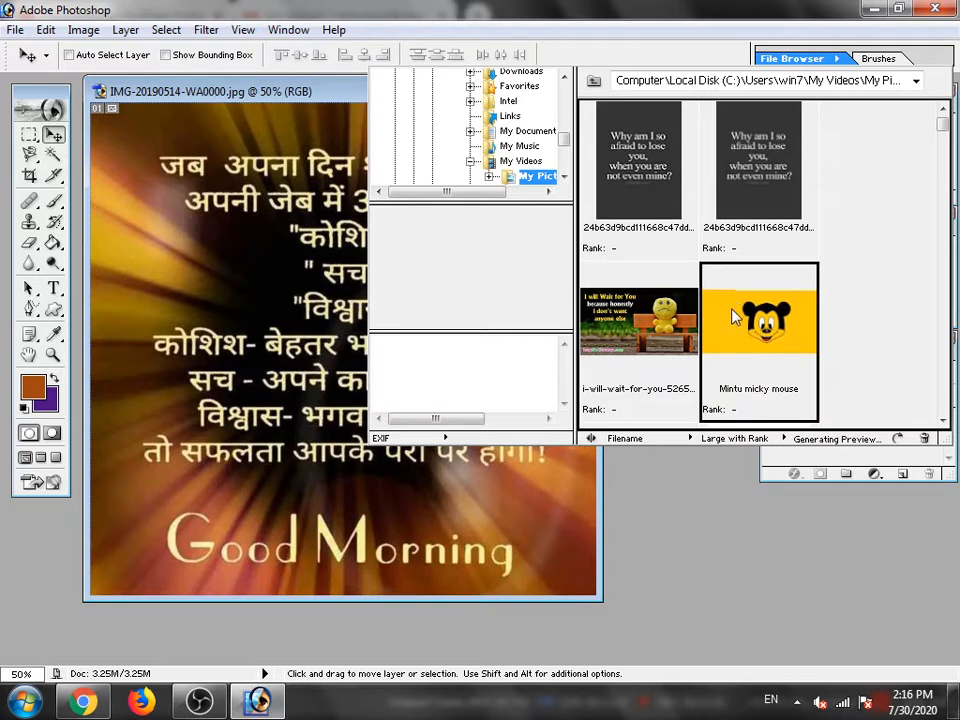
pyautogui.doubleClick(732, 330)
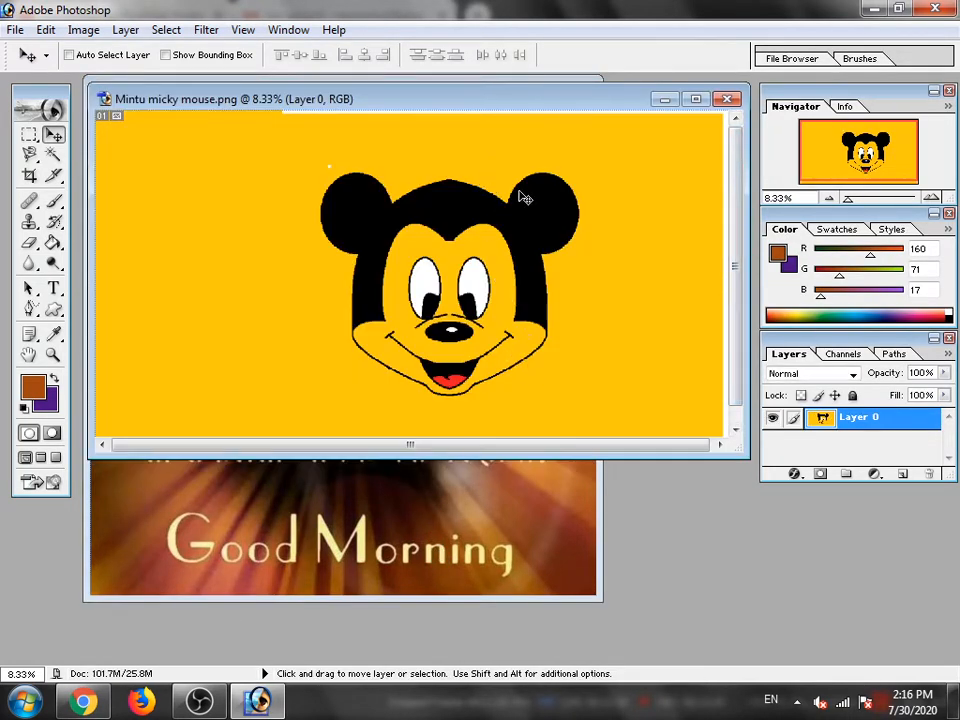
# - Close the Good Morning image, then maximize the micky mouse picture's window and set its zoom to 6.89%
pyautogui.moveTo(443, 98); pyautogui.dragTo(445, 147)
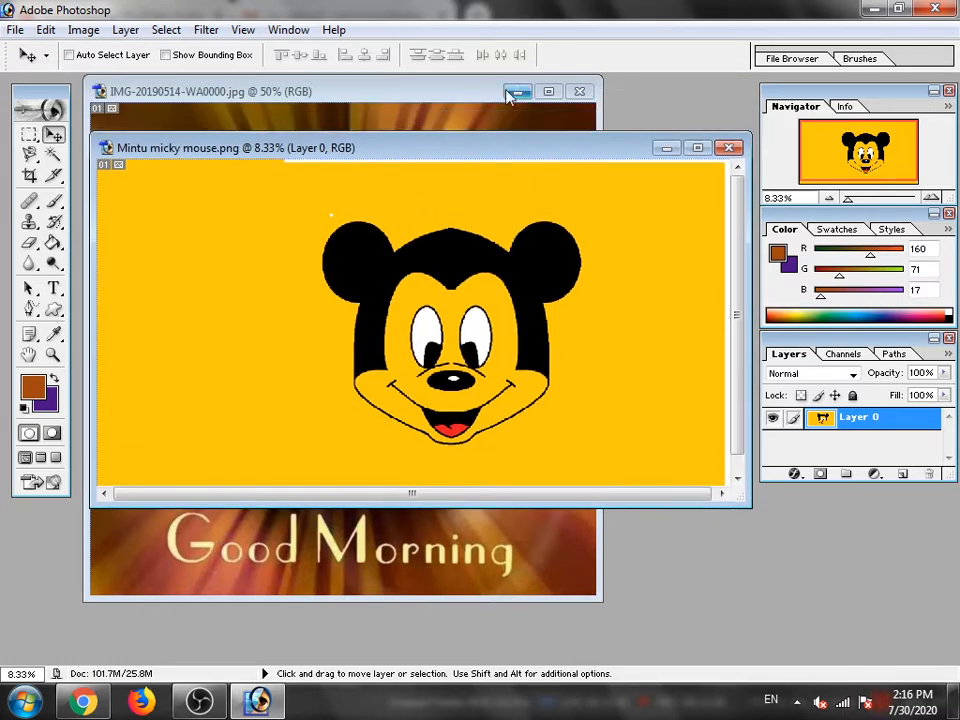
pyautogui.click(580, 93)
pyautogui.click(698, 148)
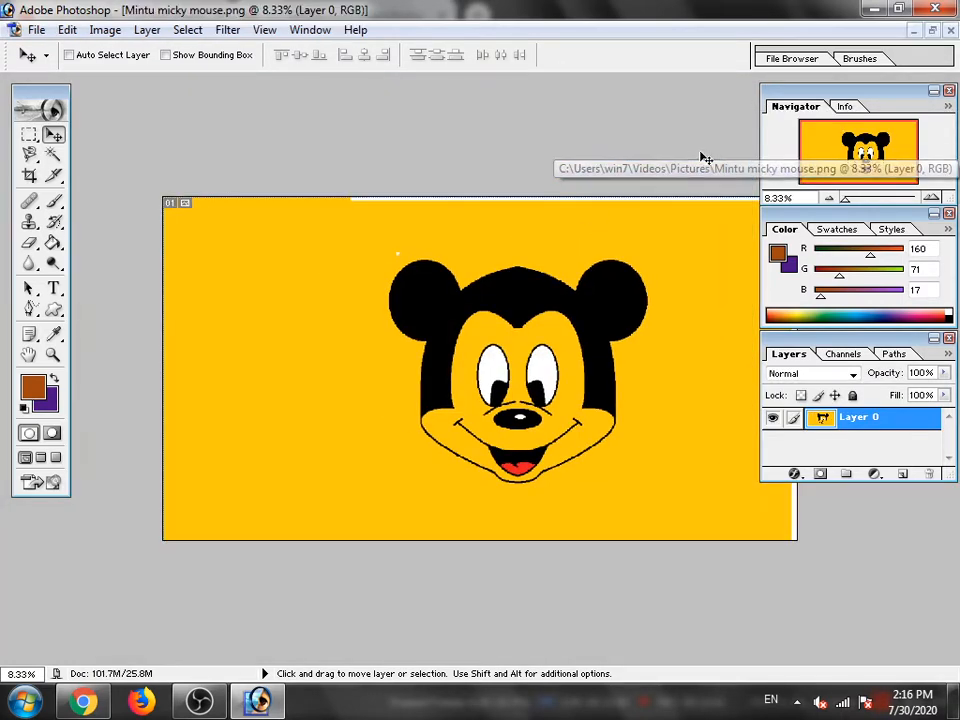
pyautogui.hotkey('ctrl', '+')
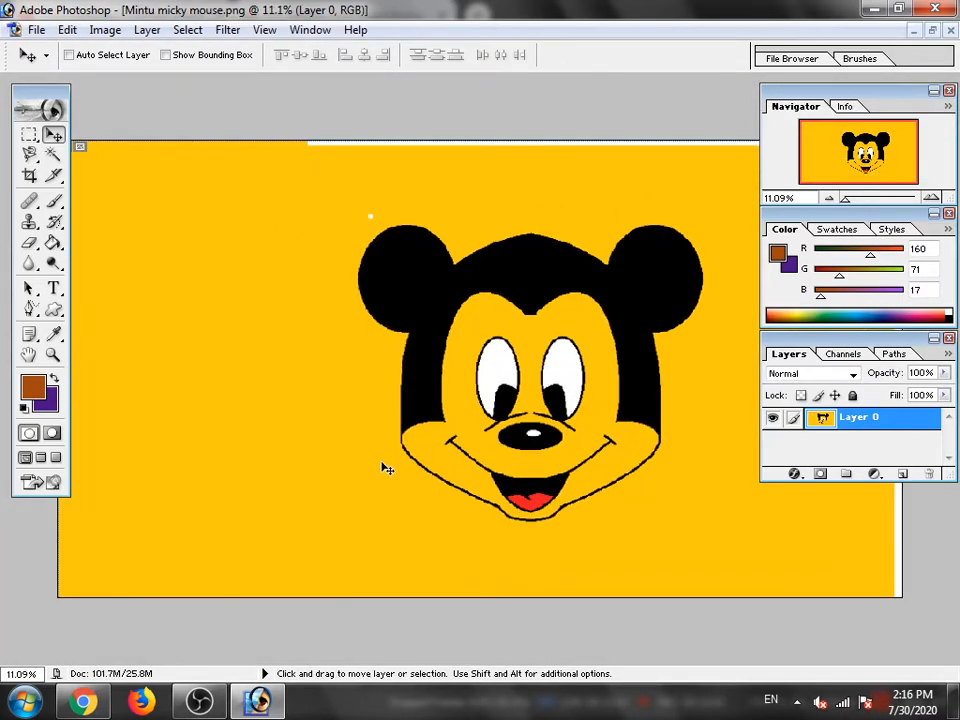
pyautogui.hotkey('ctrl', '-')
pyautogui.hotkey('ctrl', '-')
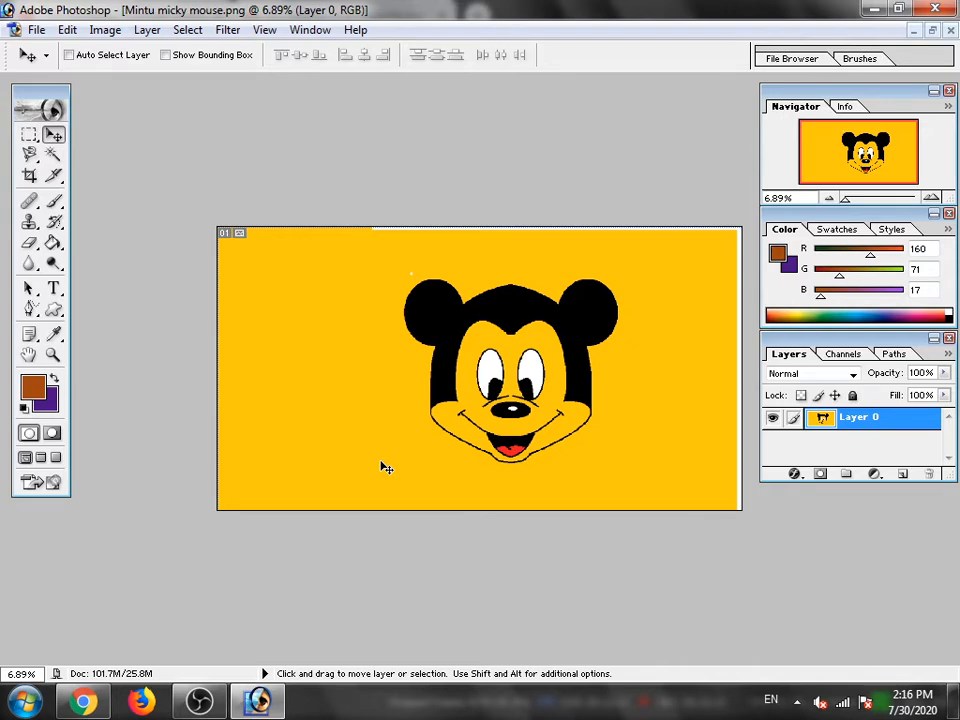
# - Start saving the picture under a new name and shorten the file name to "micky mouse"
pyautogui.click(36, 33)
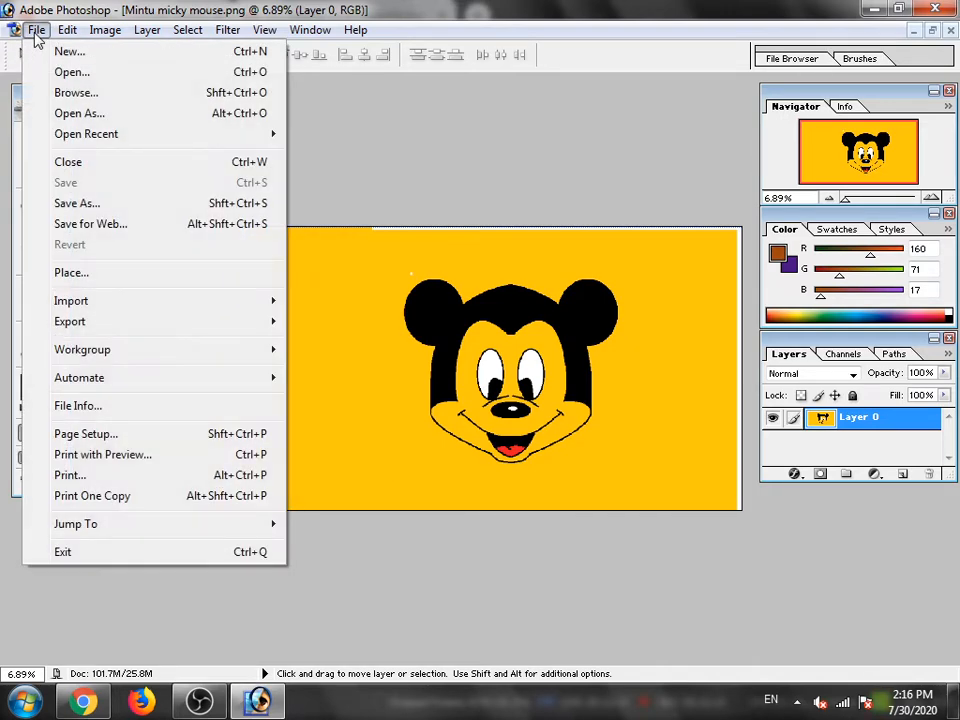
pyautogui.click(72, 205)
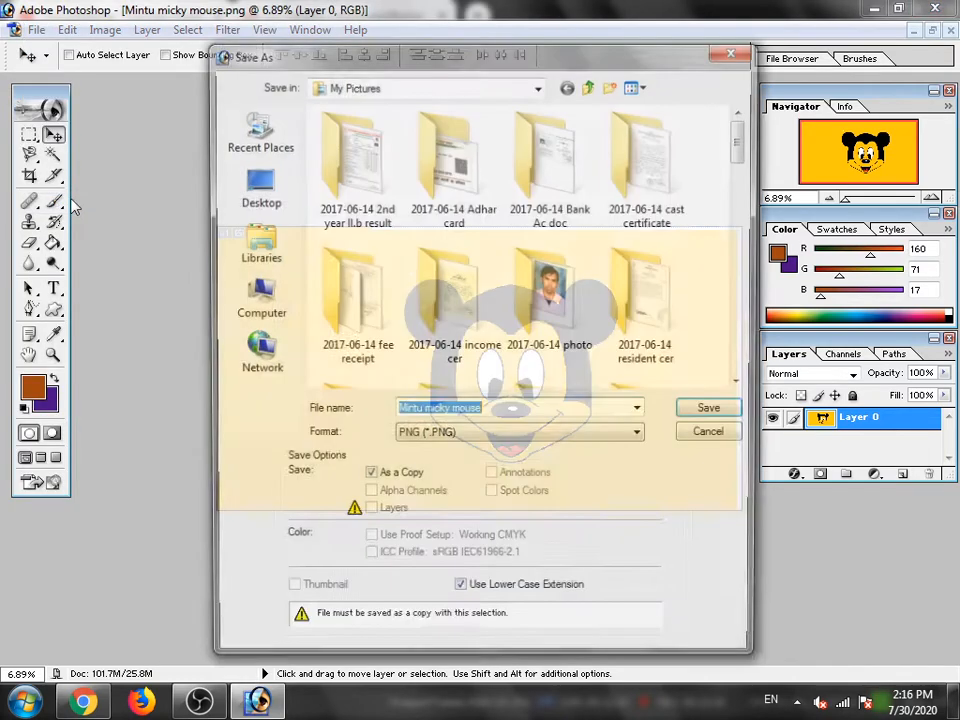
pyautogui.click(503, 410)
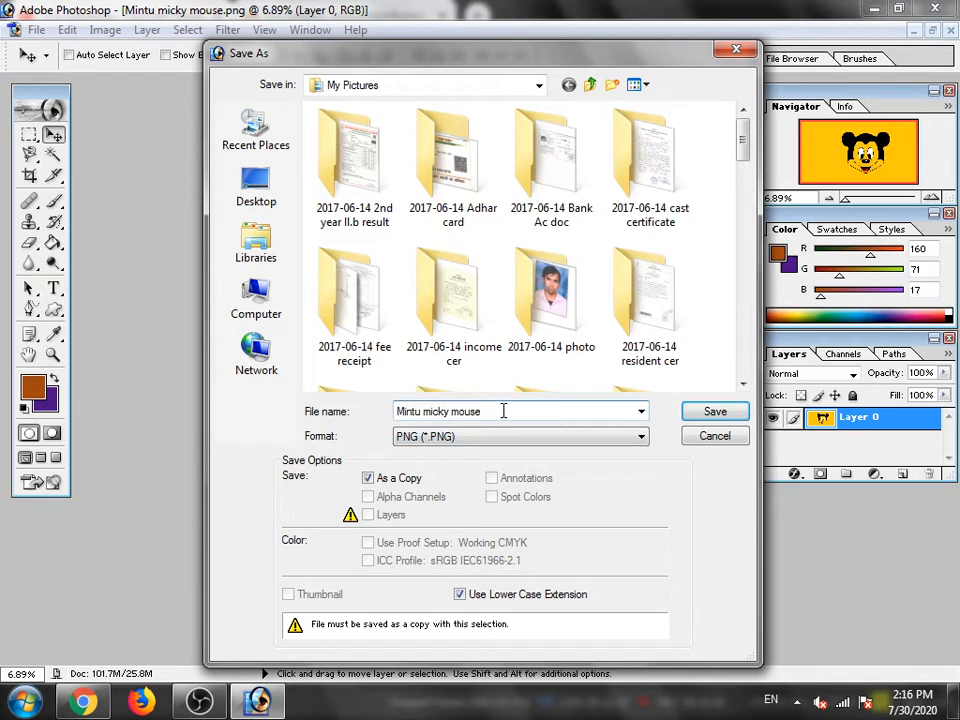
pyautogui.click(425, 411)
pyautogui.press('BackSpace')
pyautogui.press('BackSpace')
pyautogui.press('BackSpace')
pyautogui.press('BackSpace')
pyautogui.press('BackSpace')
pyautogui.press('BackSpace')
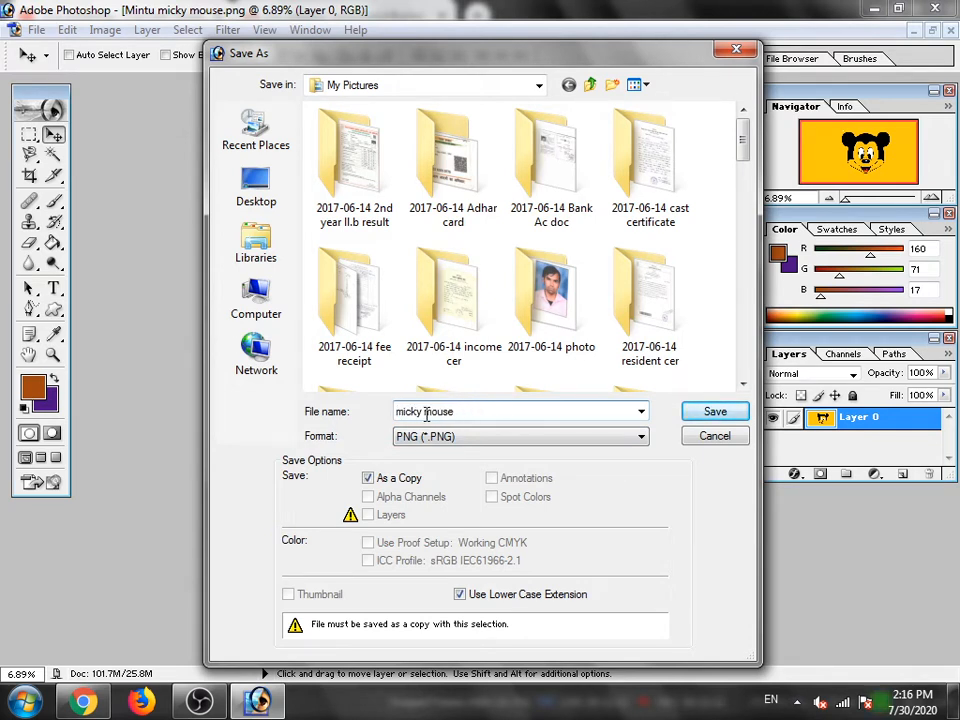
# - Save the copy in JPEG format to the Desktop, accepting quality 5 (Medium) and the Baseline ("Standard") option
pyautogui.click(485, 439)
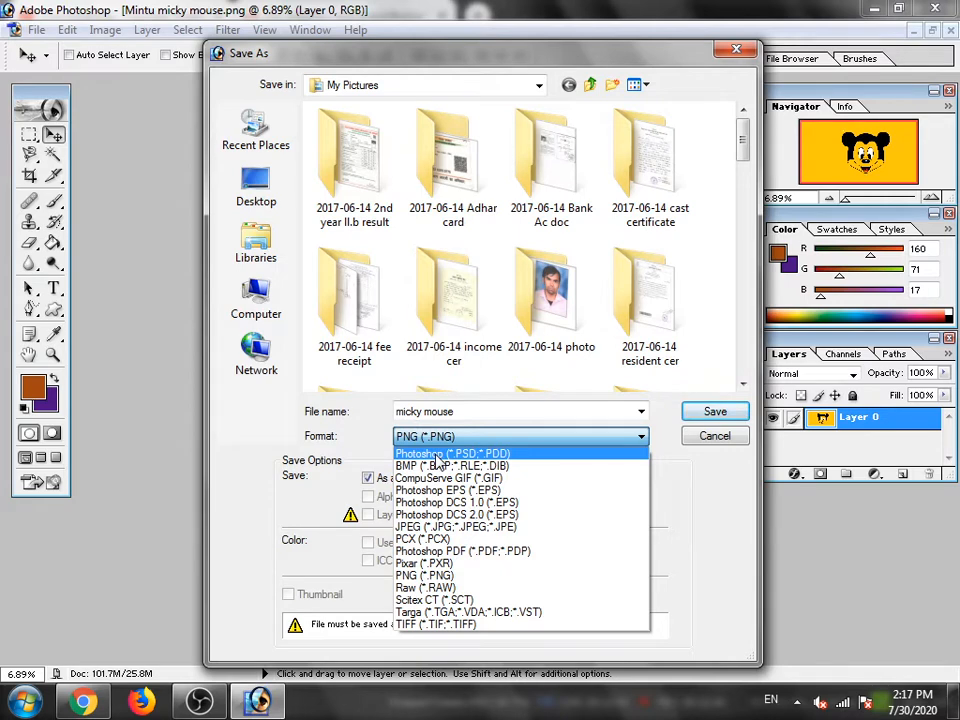
pyautogui.click(474, 532)
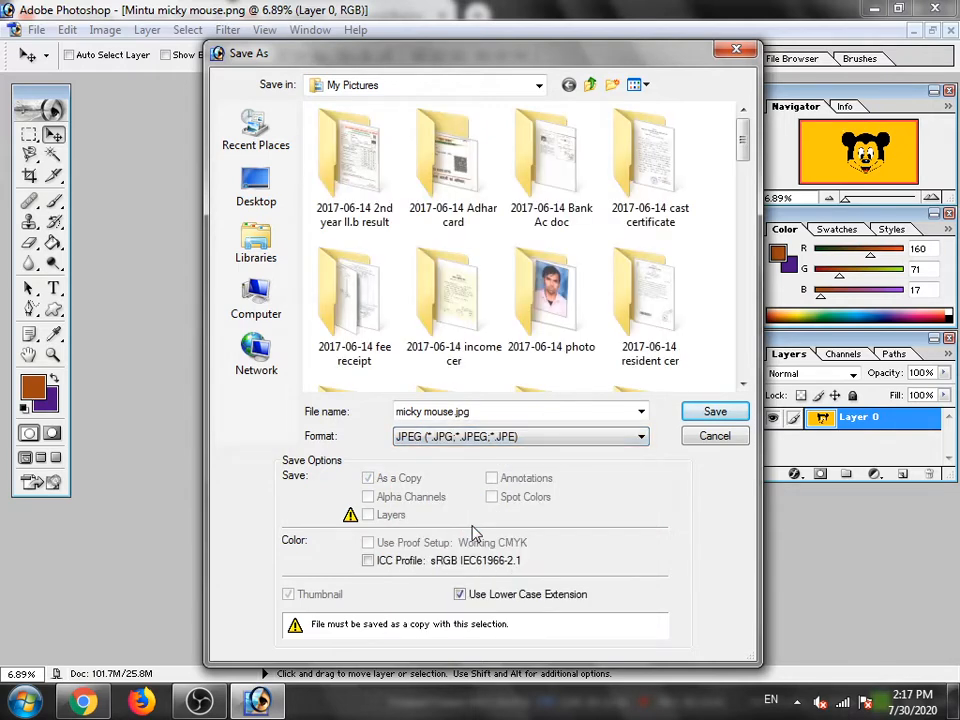
pyautogui.click(256, 188)
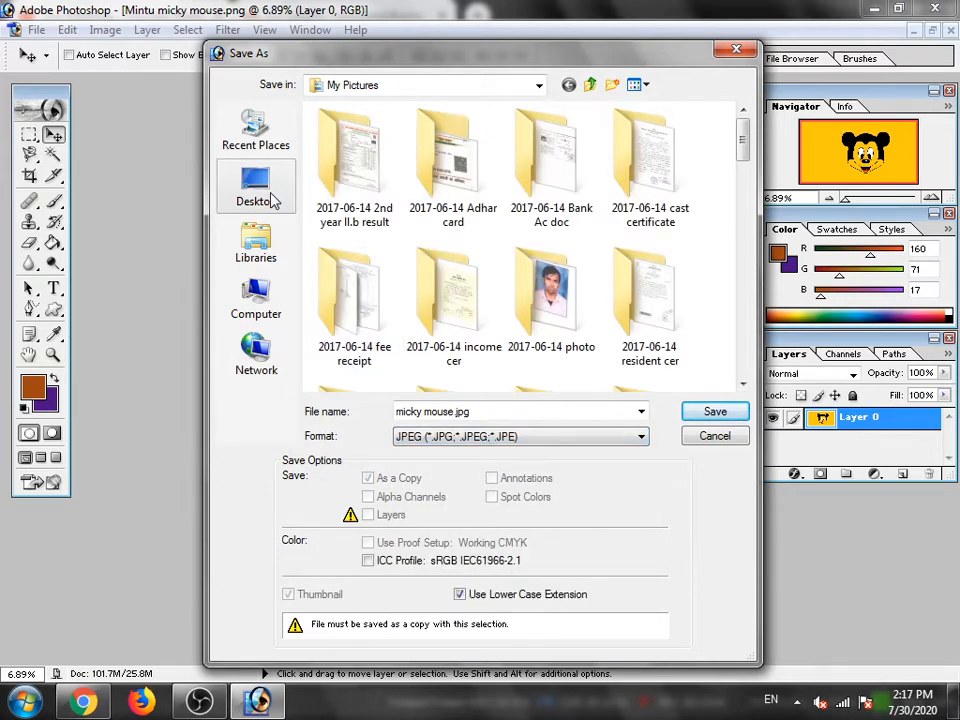
pyautogui.click(716, 411)
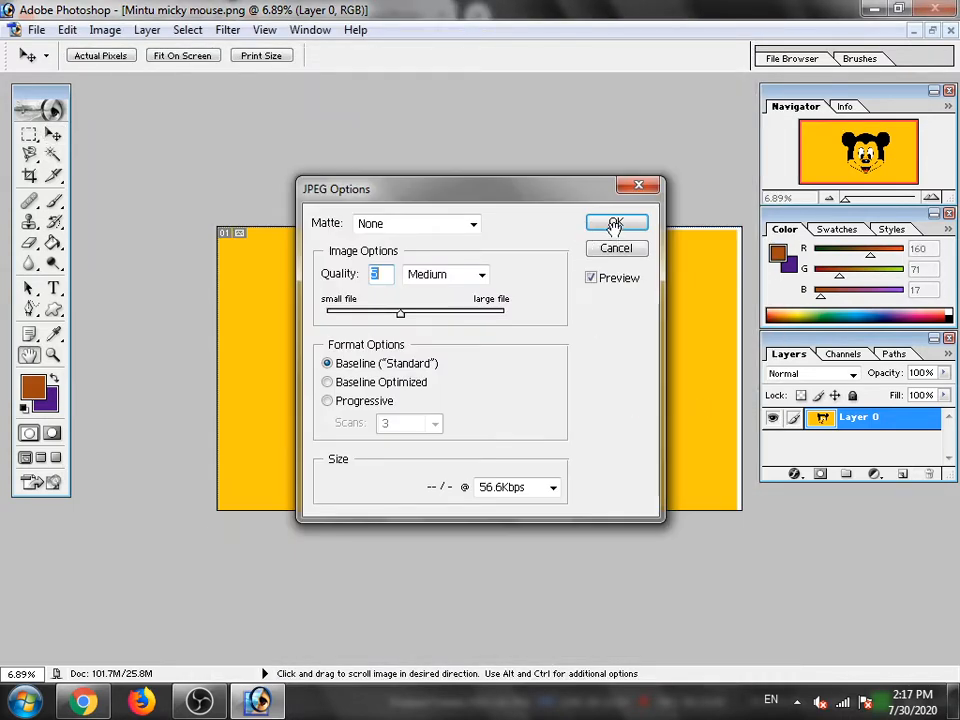
pyautogui.click(614, 223)
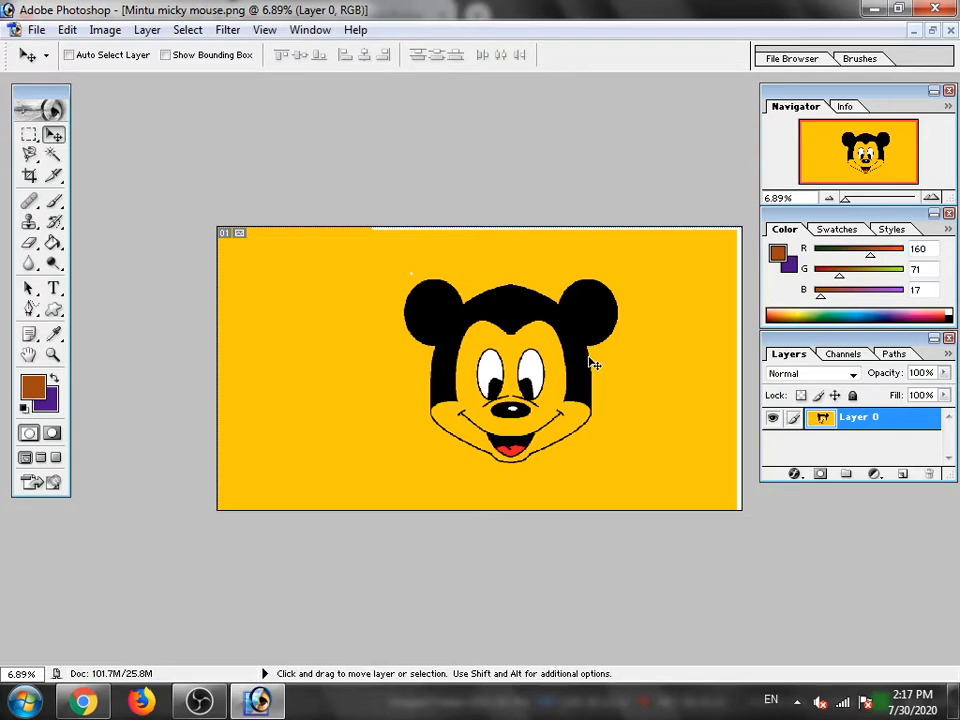
# - Quit Photoshop and minimize the browser to check the saved micky mouse file on the desktop
pyautogui.click(936, 9)
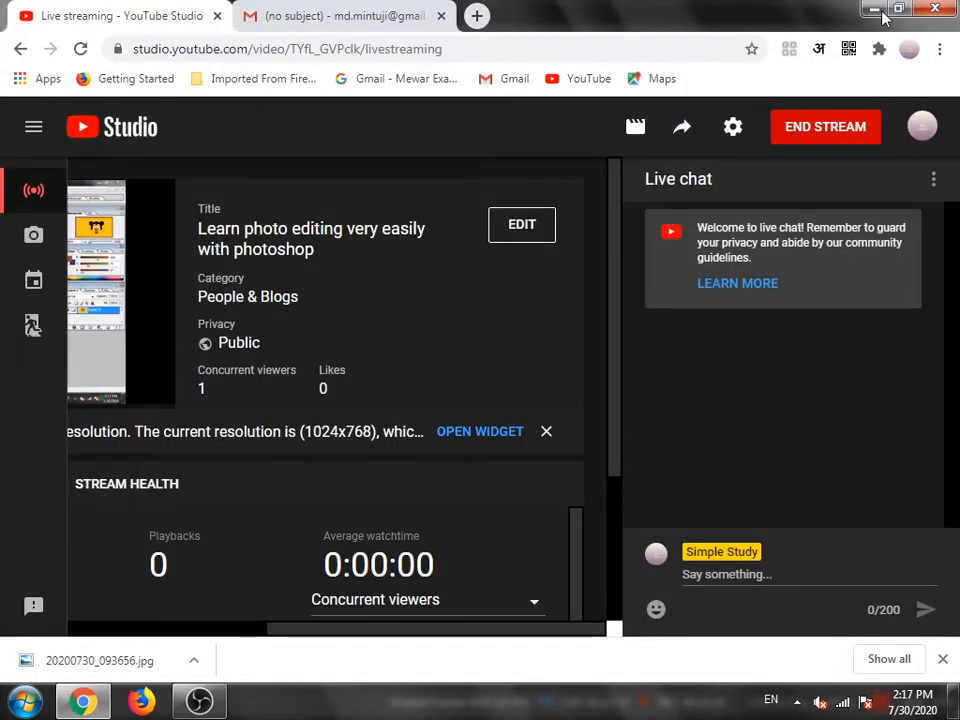
pyautogui.click(868, 9)
pyautogui.click(887, 10)
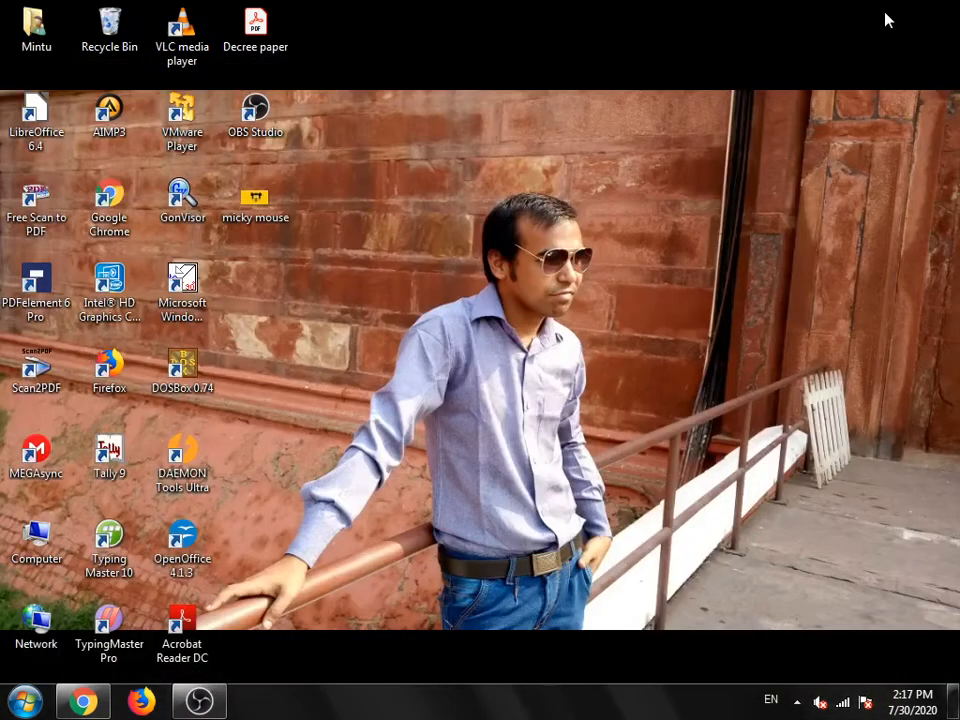
pyautogui.rightClick(245, 213)
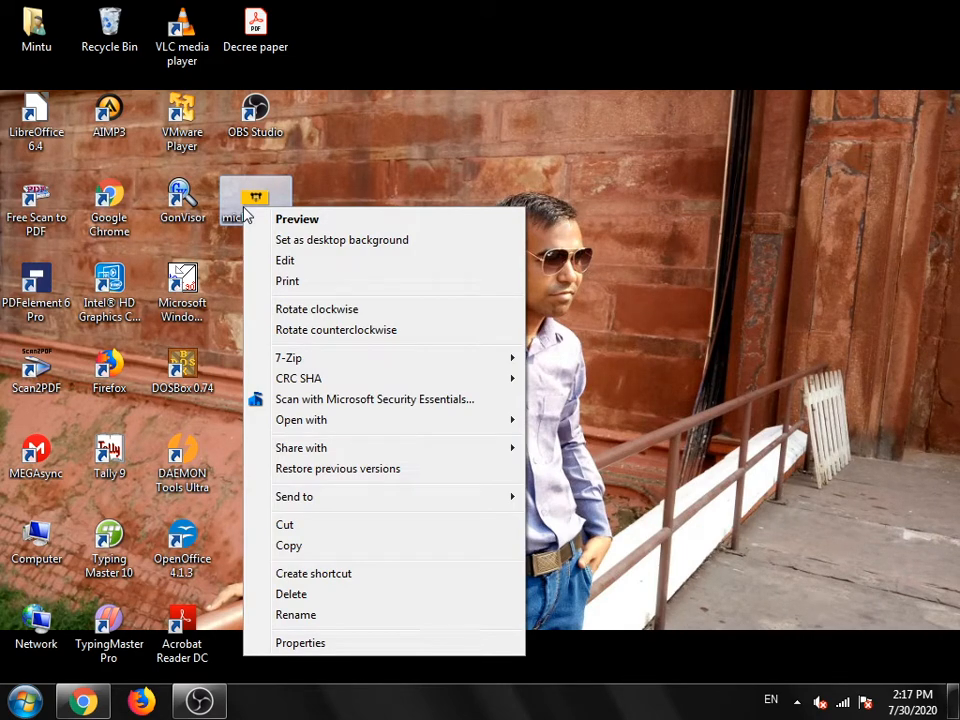
pyautogui.click(504, 139)
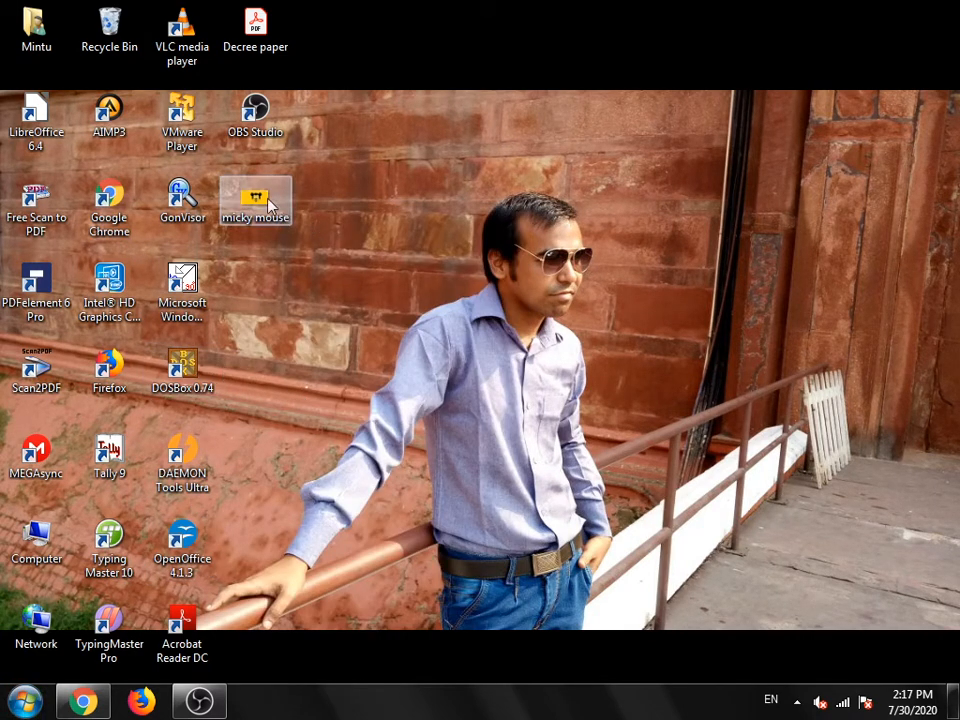
# - Relaunch Adobe Photoshop 7.0 and open the micky mouse JPEG from the Desktop
pyautogui.click(14, 708)
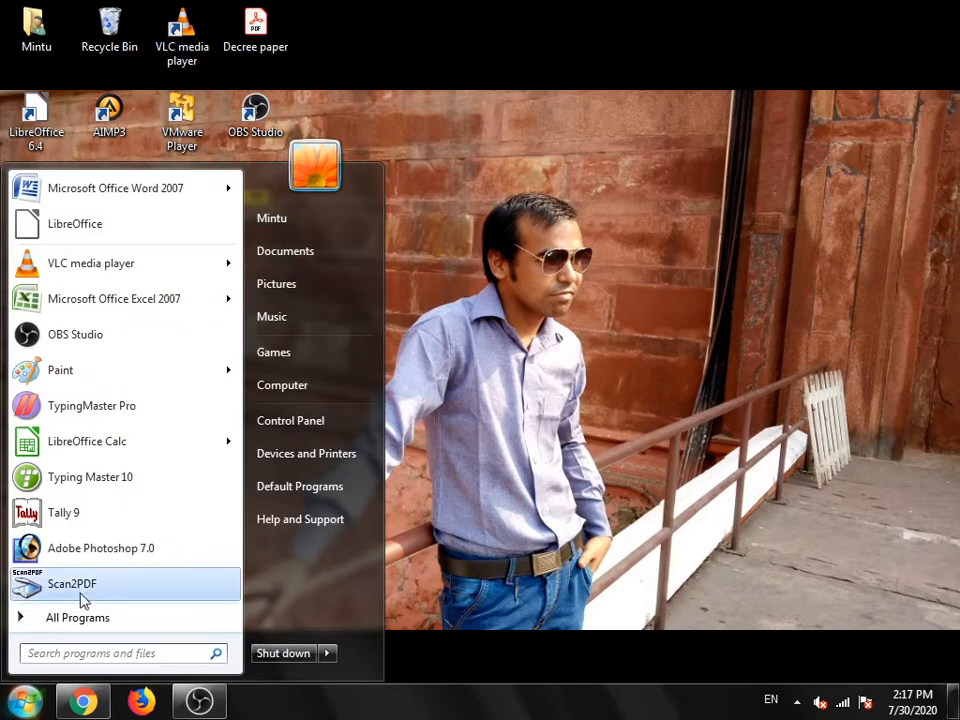
pyautogui.click(70, 558)
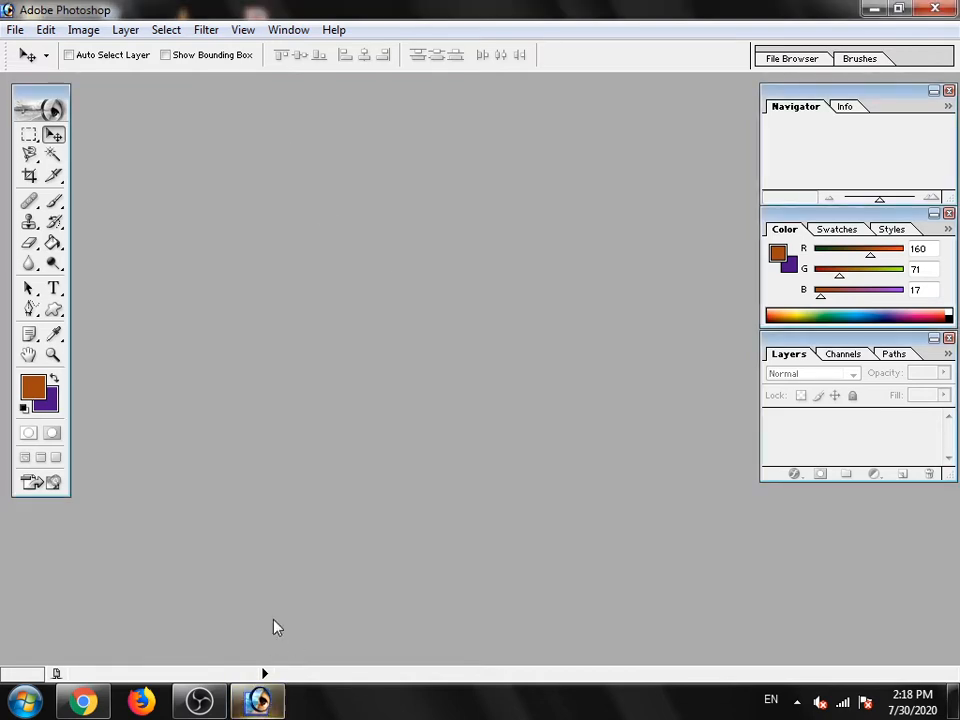
pyautogui.doubleClick(279, 386)
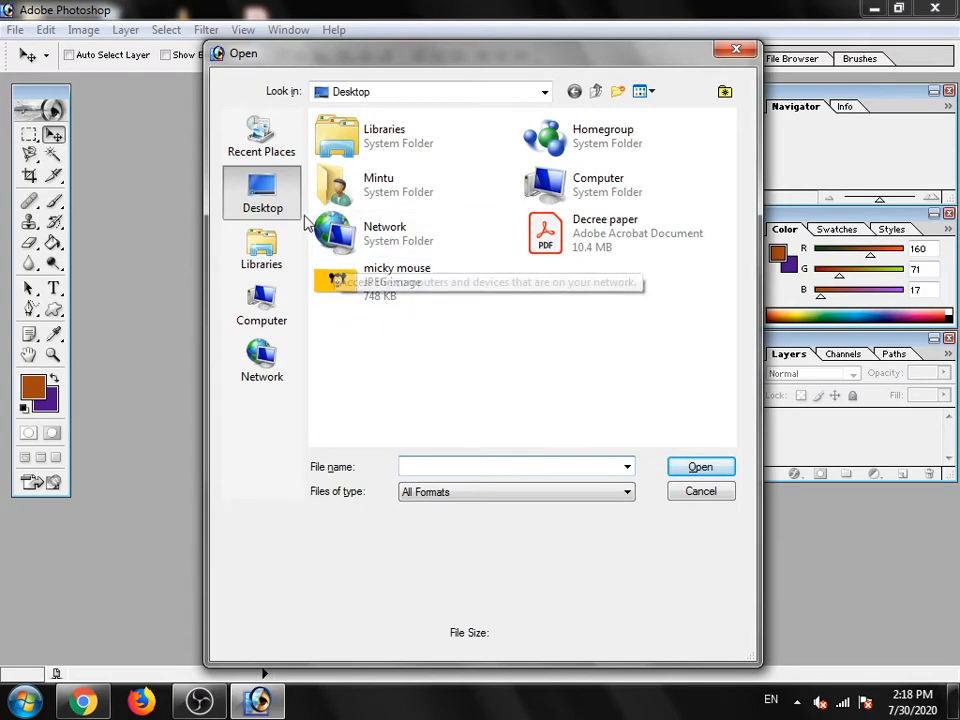
pyautogui.doubleClick(362, 292)
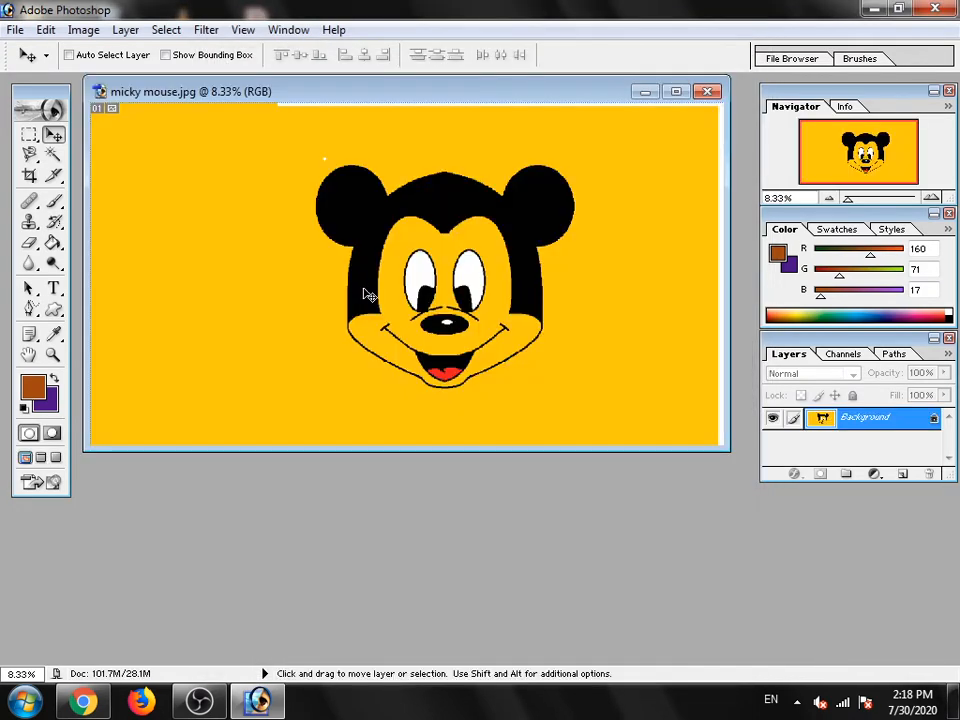
# - Maximize the micky mouse.jpg window and zoom the image out to 6.89%
pyautogui.click(676, 92)
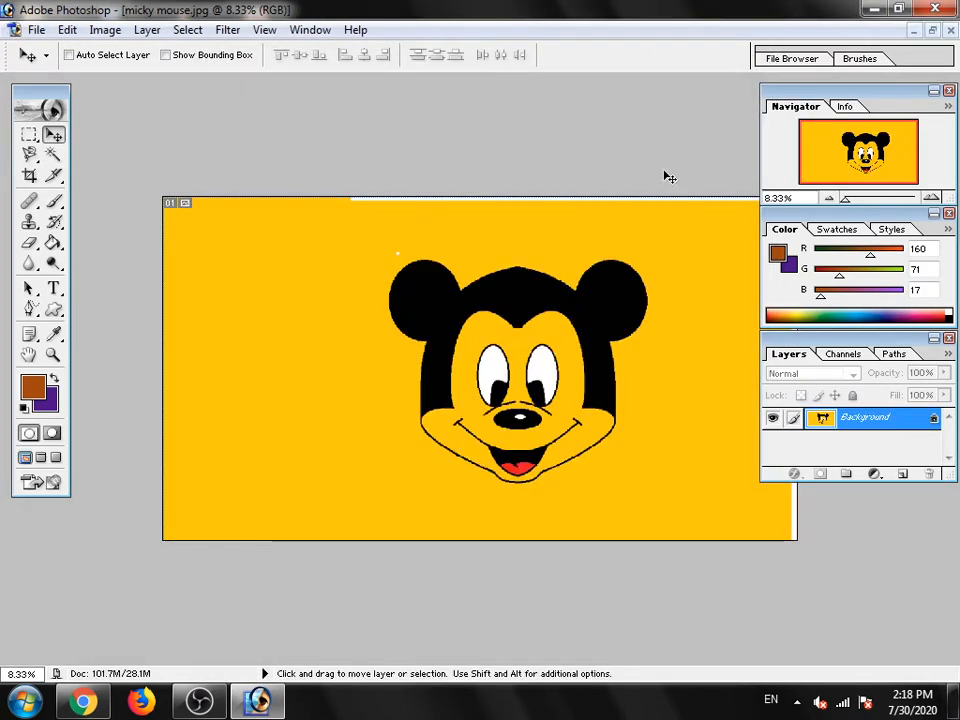
pyautogui.scroll(-3, 593, 308)
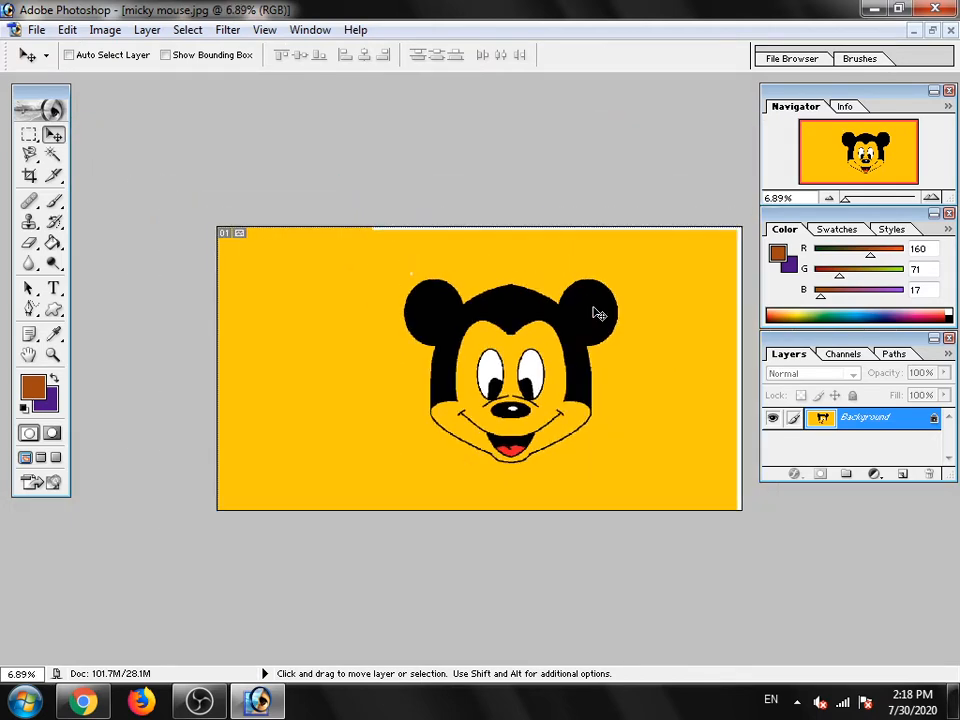
pyautogui.scroll(1, 593, 307)
pyautogui.click(66, 31)
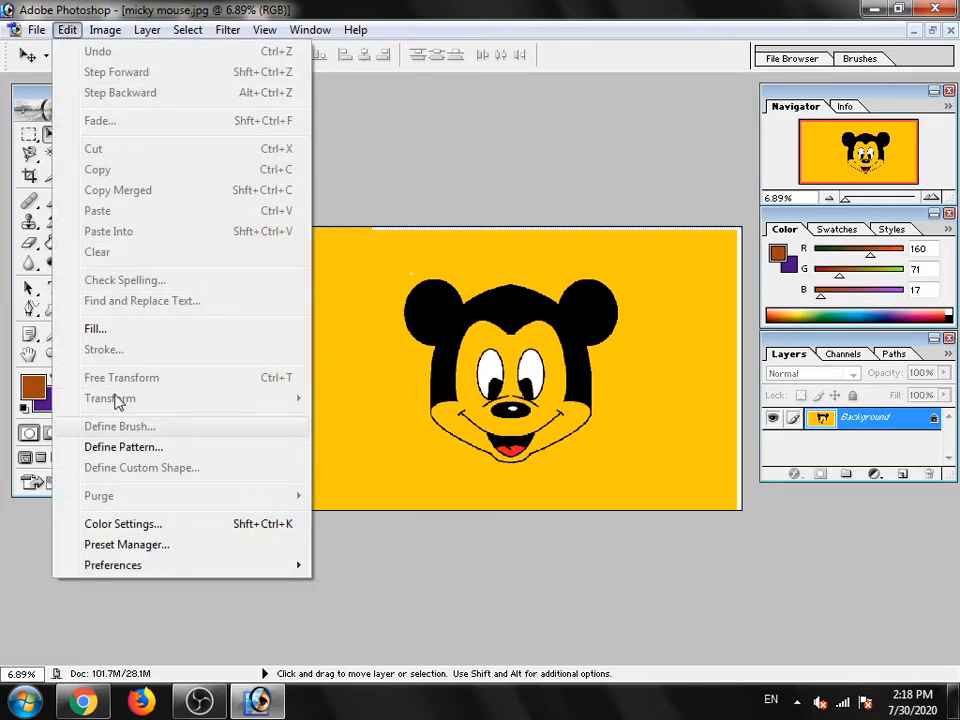
pyautogui.moveTo(103, 36)
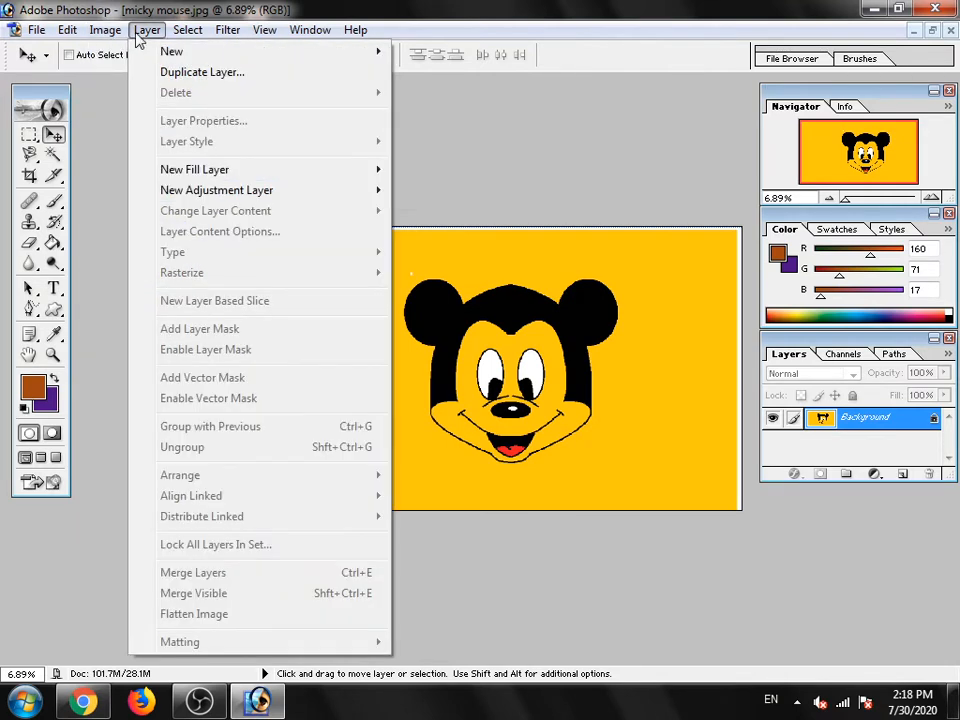
pyautogui.moveTo(199, 40)
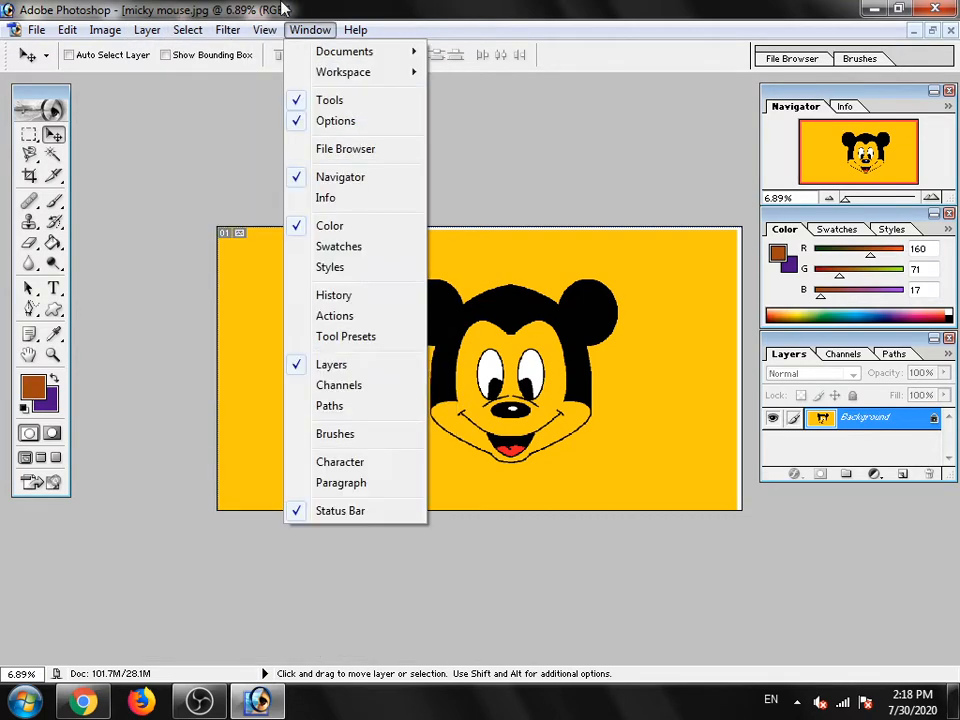
pyautogui.moveTo(268, 38)
pyautogui.moveTo(296, 46)
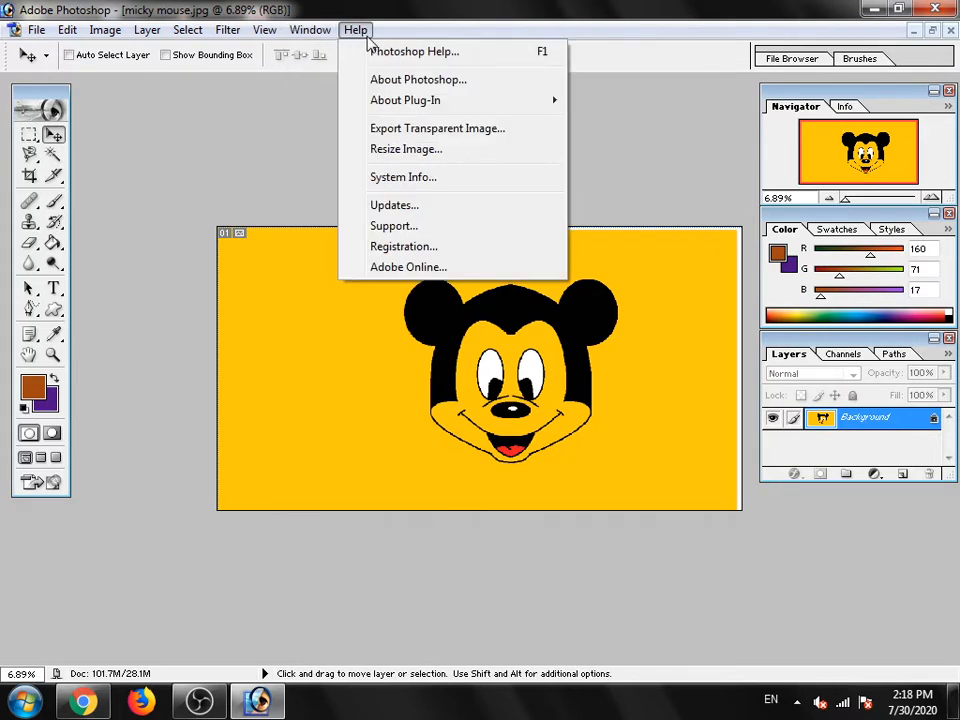
pyautogui.click(336, 380)
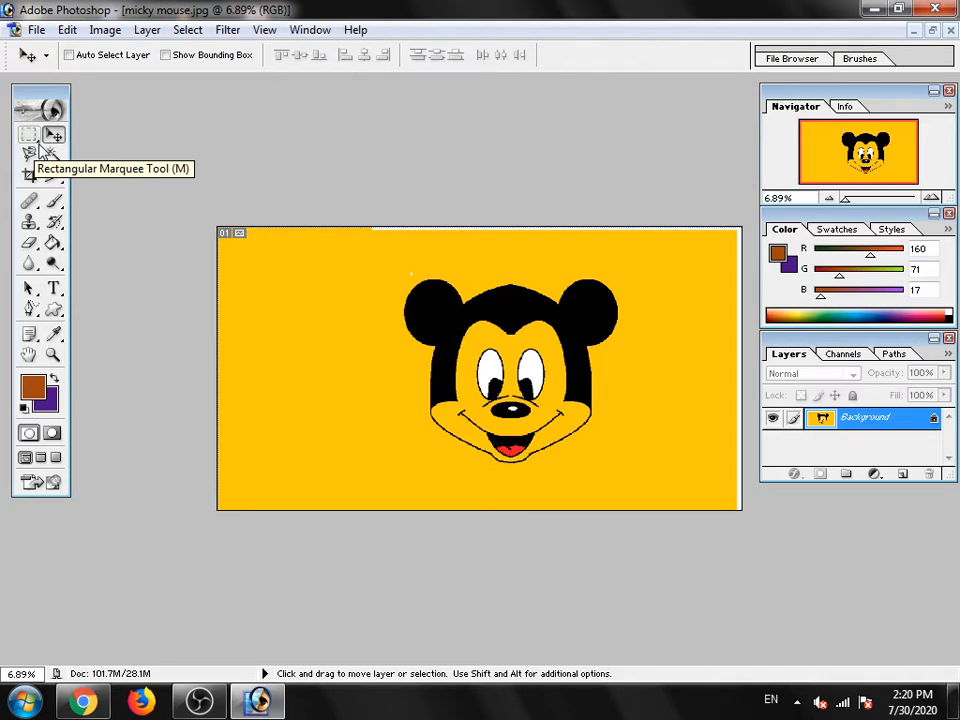
# - Draw a rectangular marquee with the fixed aspect ratio 200 by 75 over the character's left-hand ear and forehead
pyautogui.click(28, 138)
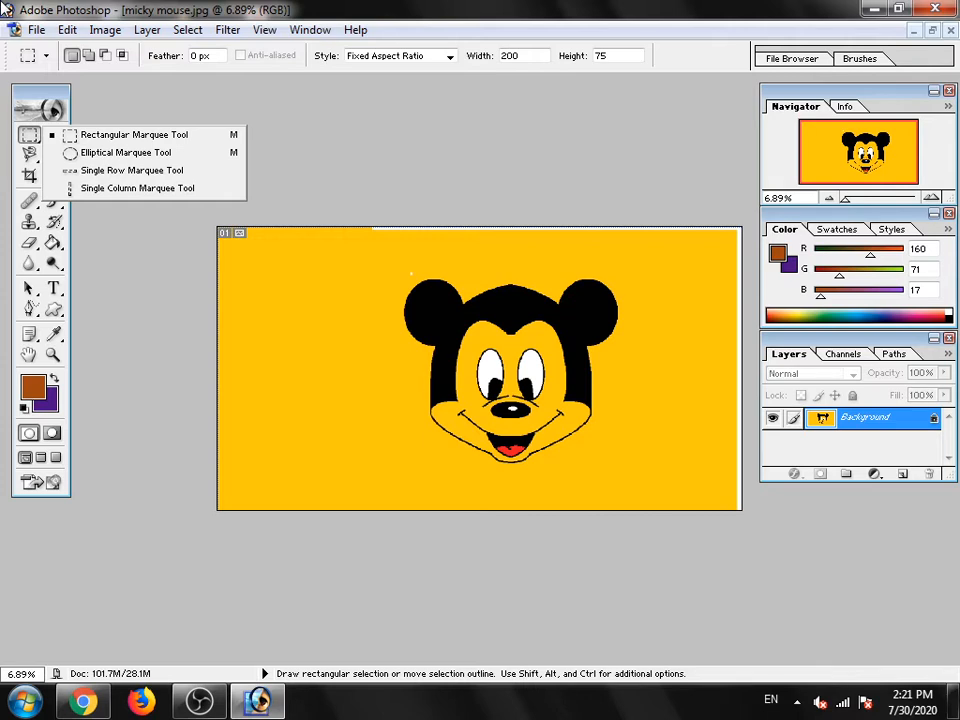
pyautogui.click(116, 137)
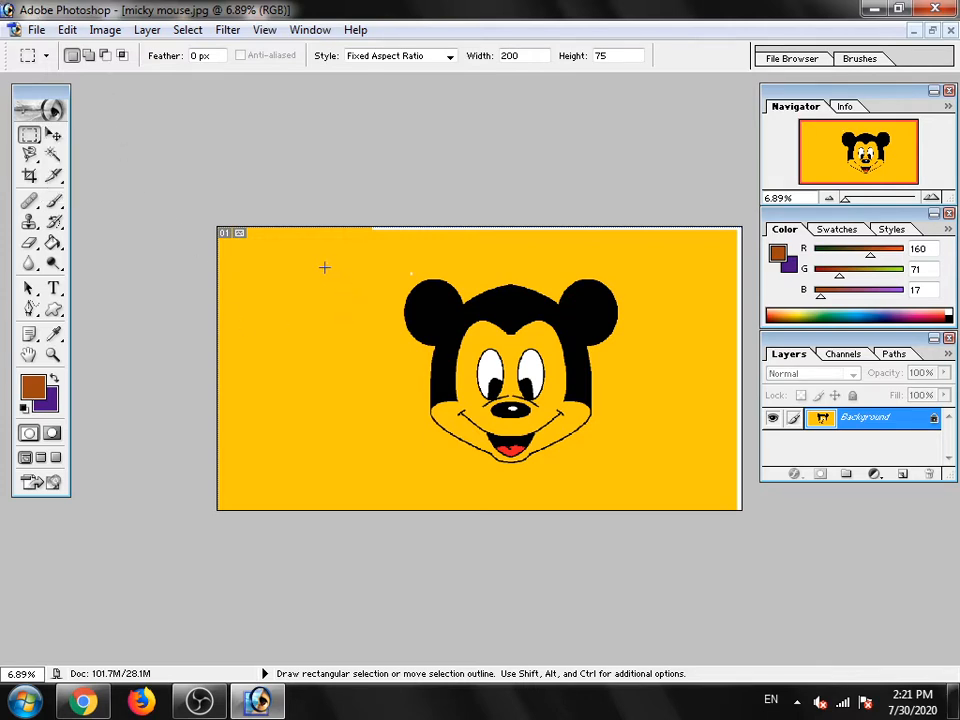
pyautogui.moveTo(282, 257); pyautogui.dragTo(549, 363)
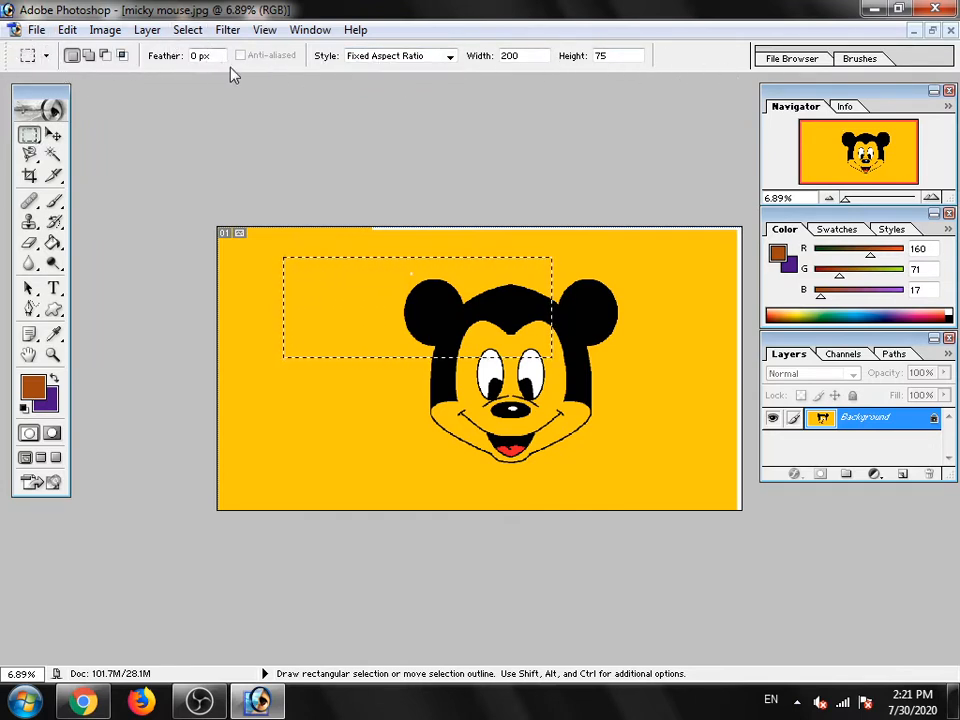
pyautogui.click(45, 57)
pyautogui.click(45, 57)
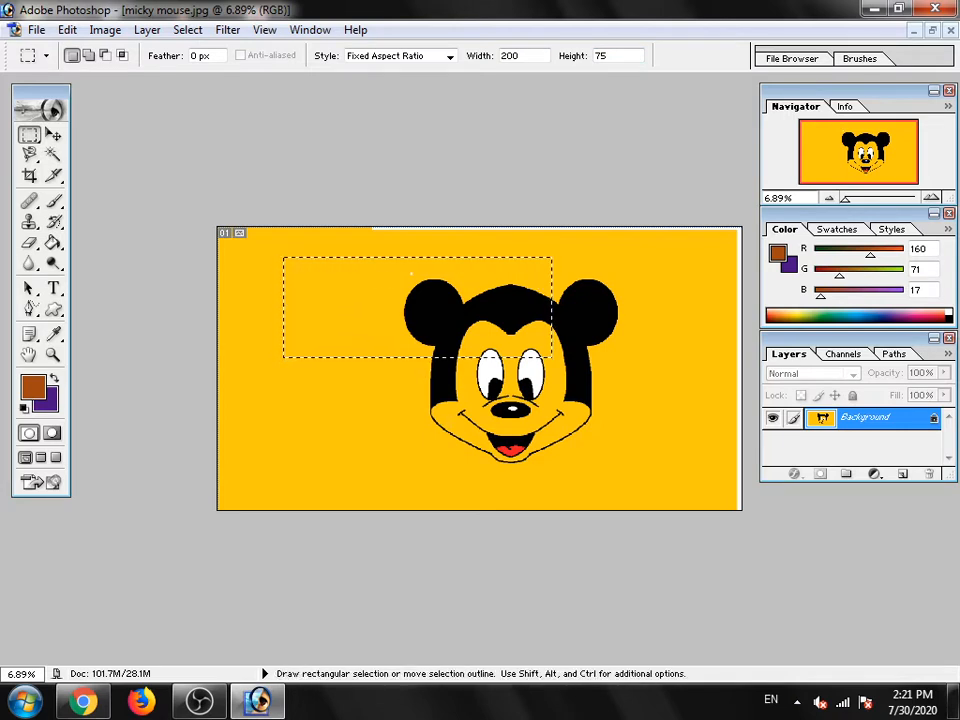
# - Set the marquee style to Fixed Size and place a 200 by 500 px selection on the image
pyautogui.click(450, 56)
pyautogui.click(381, 93)
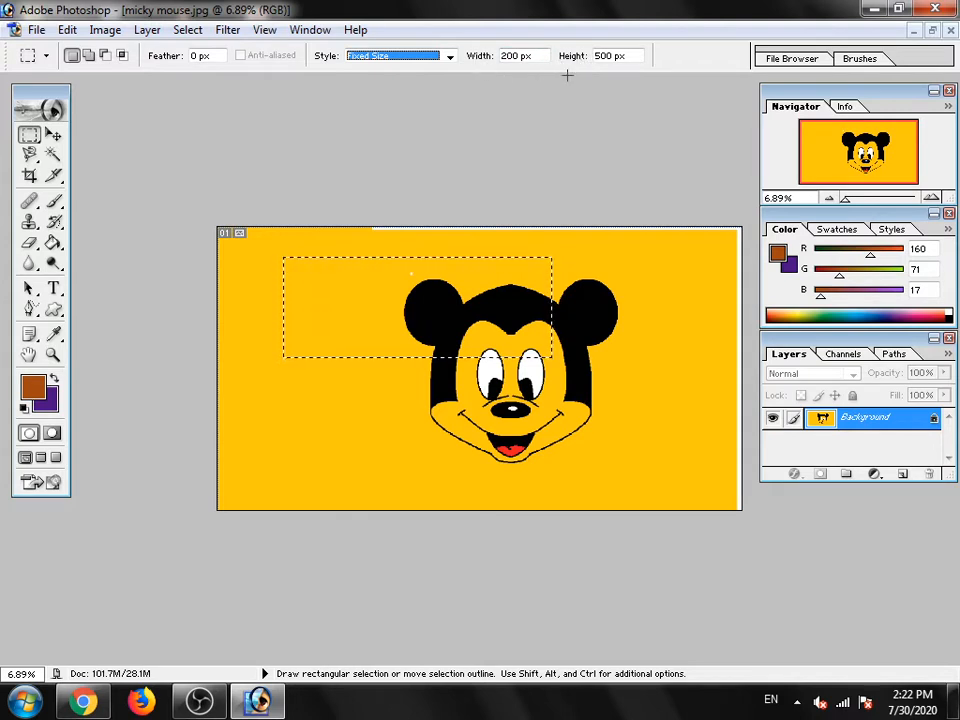
pyautogui.click(597, 266)
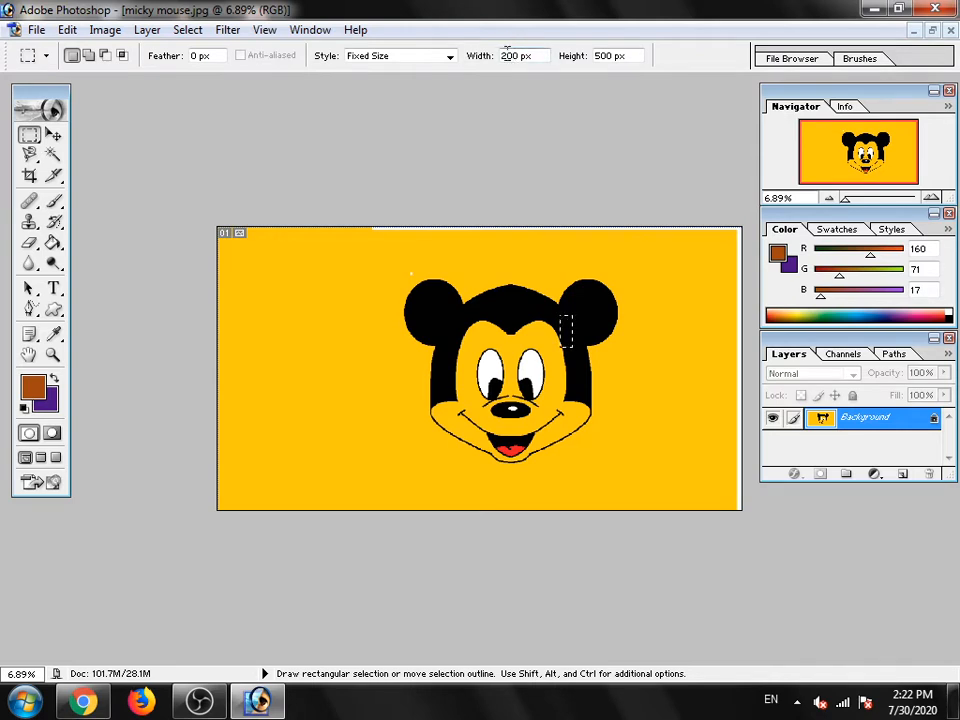
# - Set the fixed marquee size to 500 px wide by 1000 px high and place the selection at several spots on the image
pyautogui.press('BackSpace')
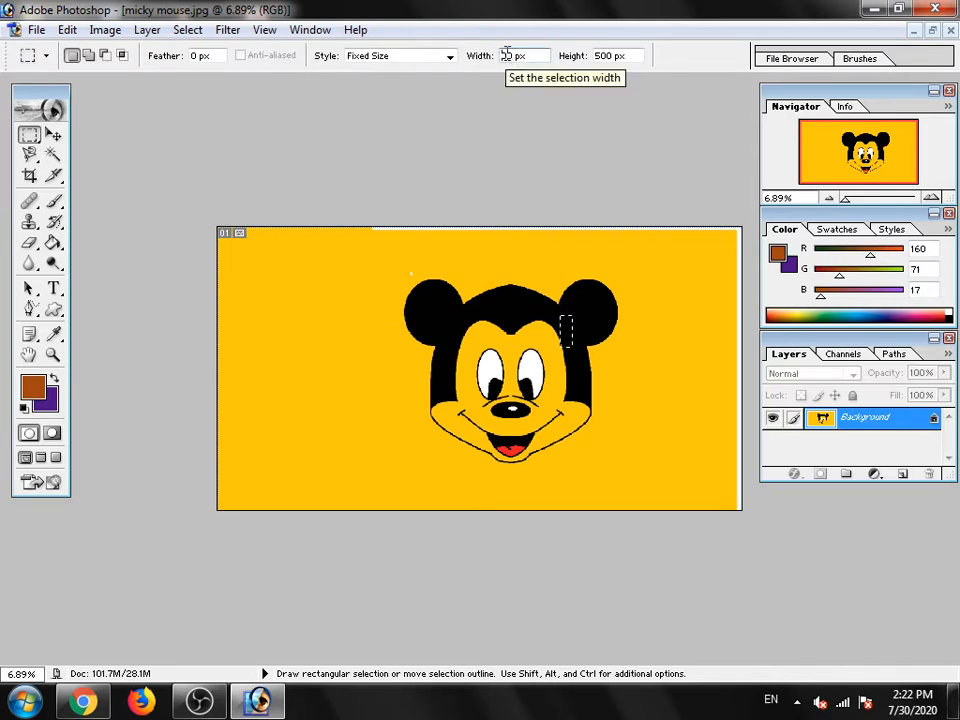
pyautogui.write('0')
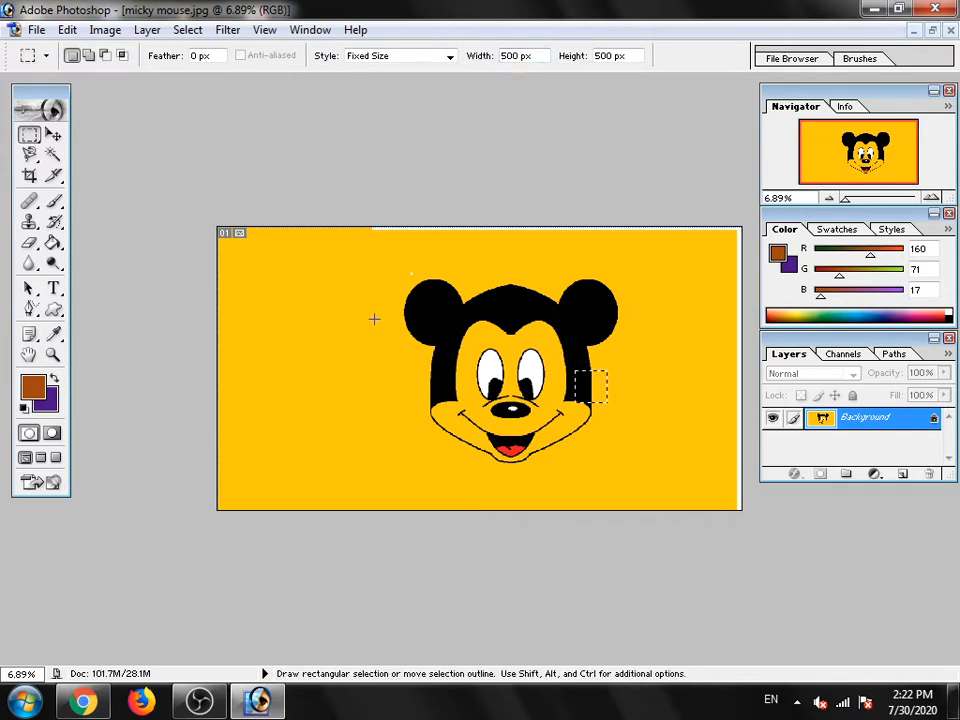
pyautogui.click(600, 55)
pyautogui.press('BackSpace')
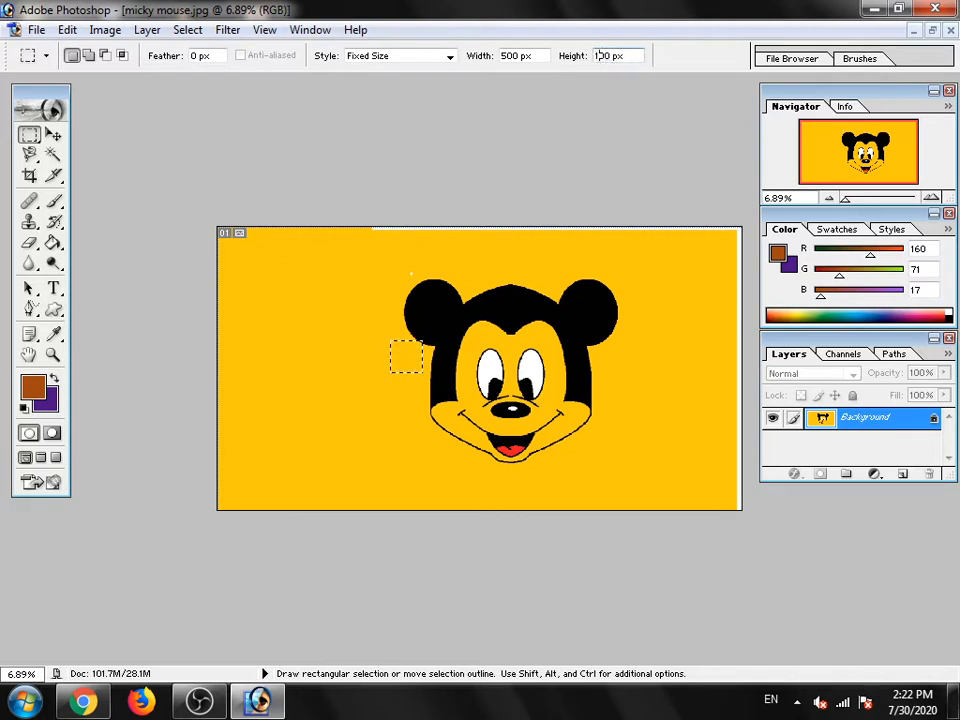
pyautogui.write('10')
pyautogui.click(446, 285)
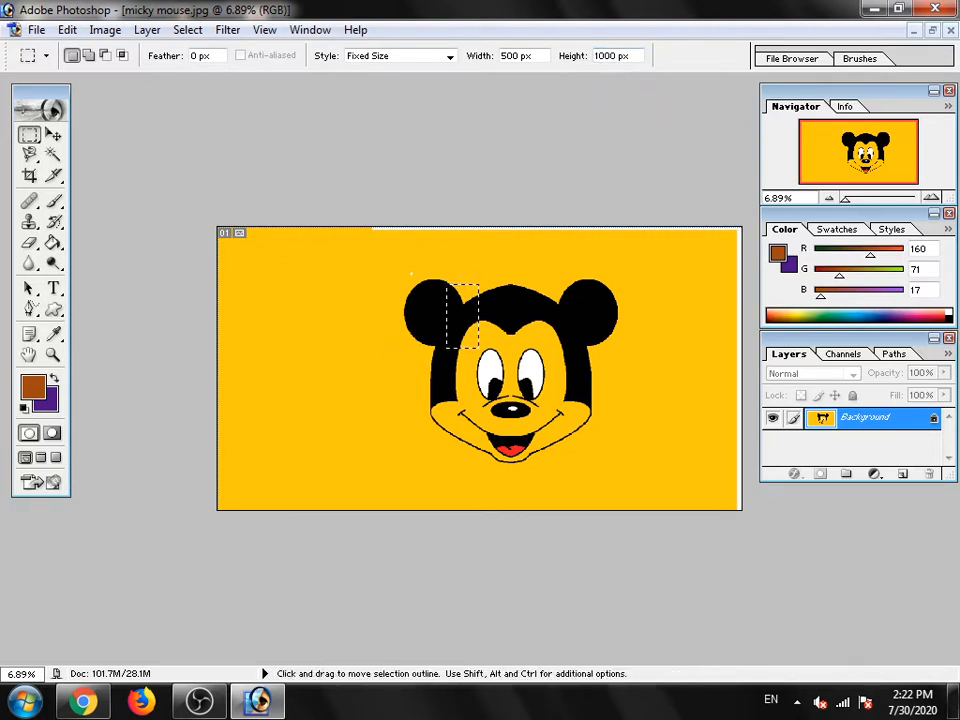
pyautogui.click(624, 272)
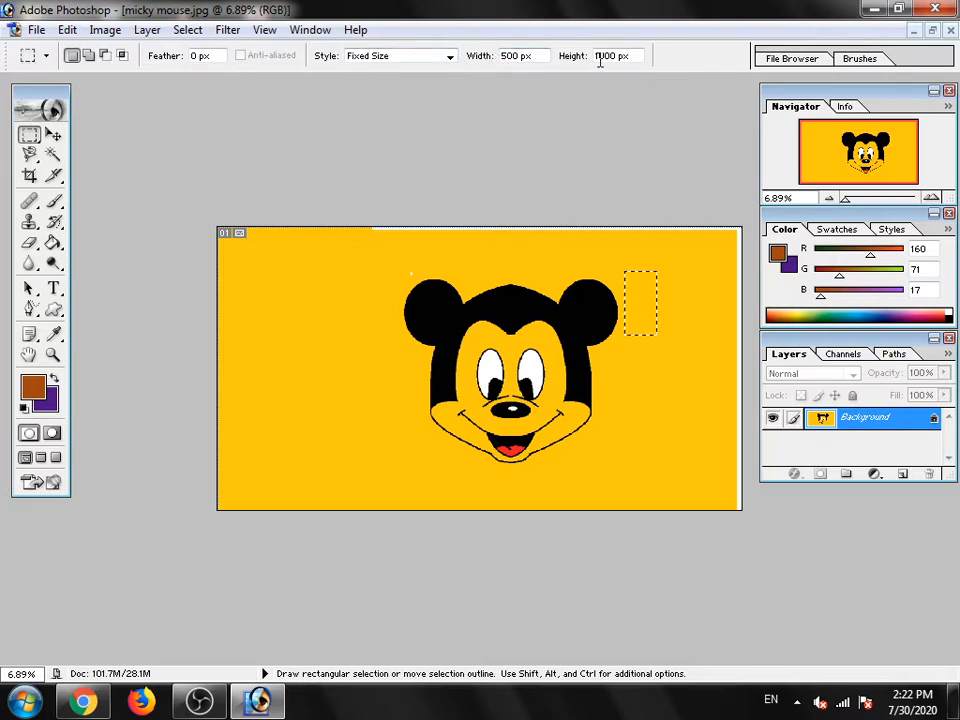
pyautogui.click(425, 302)
pyautogui.click(327, 276)
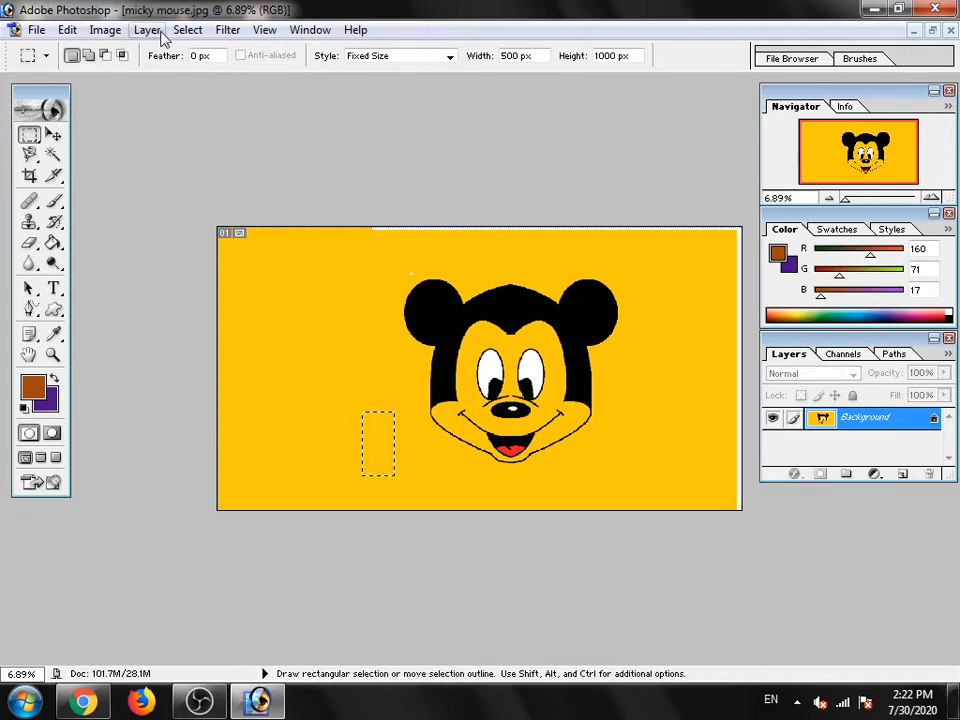
# - Set the marquee style to Normal and draw an unfeathered rectangular selection from the background beside the head across most of the face
pyautogui.click(398, 57)
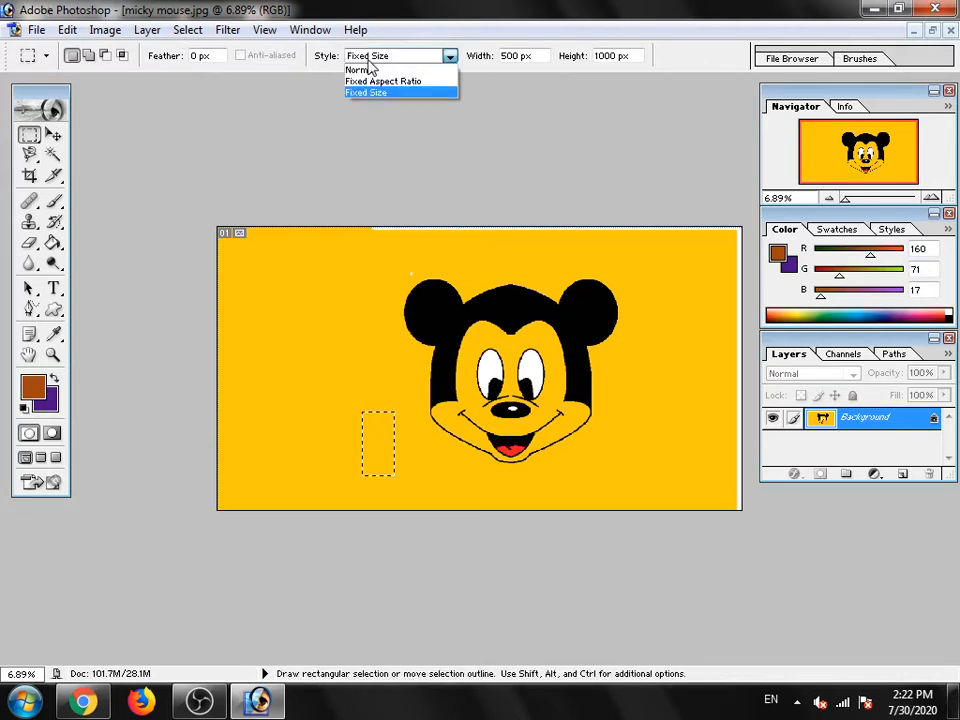
pyautogui.click(368, 69)
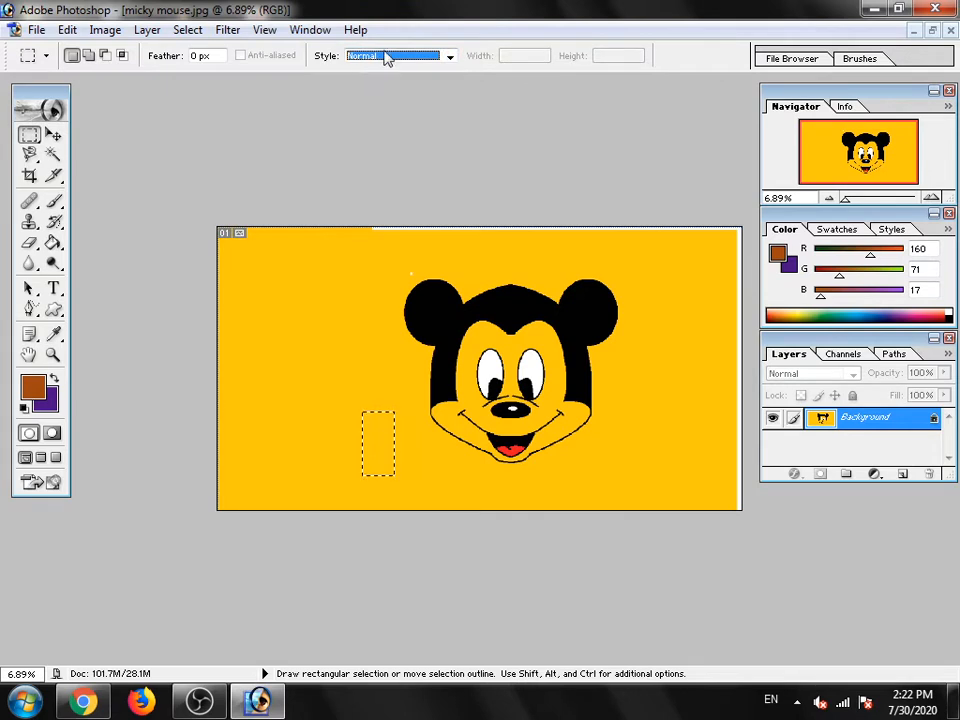
pyautogui.click(388, 57)
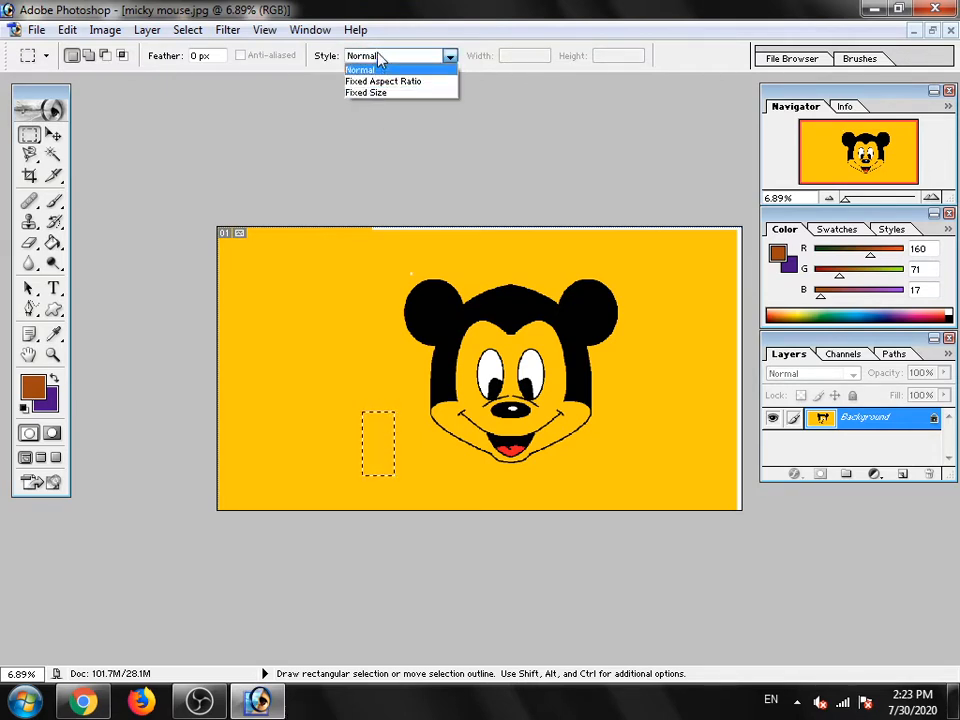
pyautogui.click(391, 60)
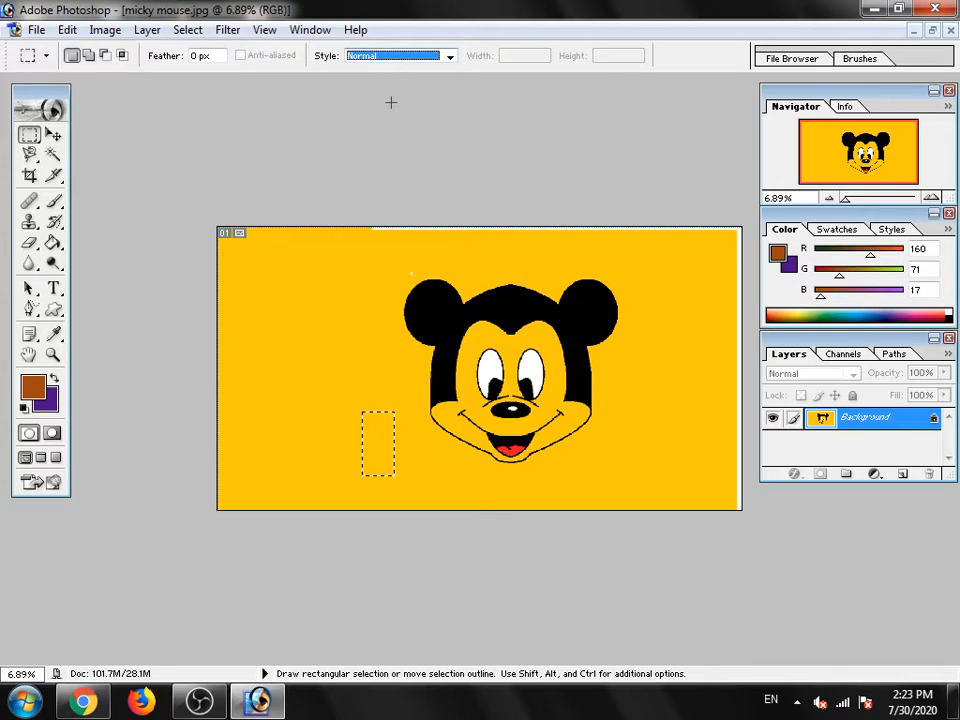
pyautogui.click(197, 56)
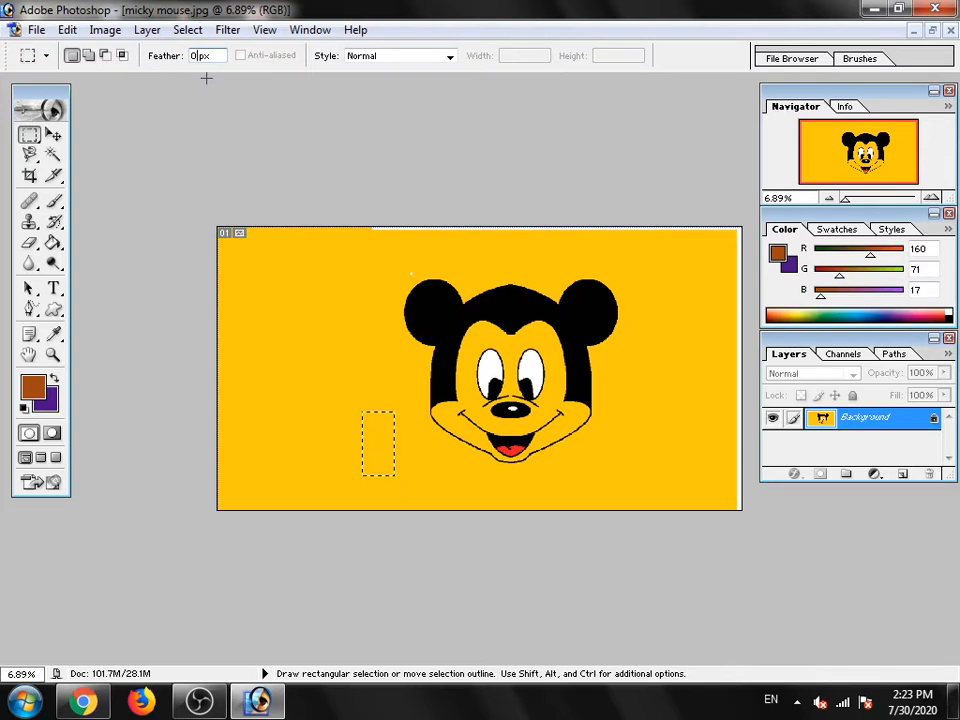
pyautogui.moveTo(382, 326); pyautogui.dragTo(619, 441)
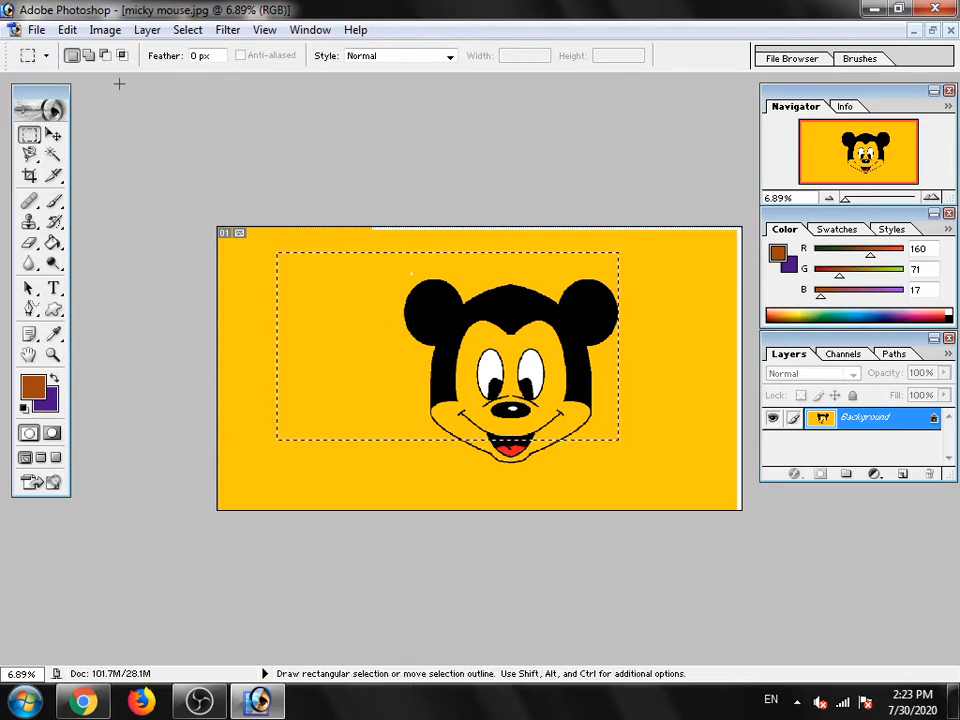
# - Set the marquee feather to 50 px and clear the current selection
pyautogui.click(198, 59)
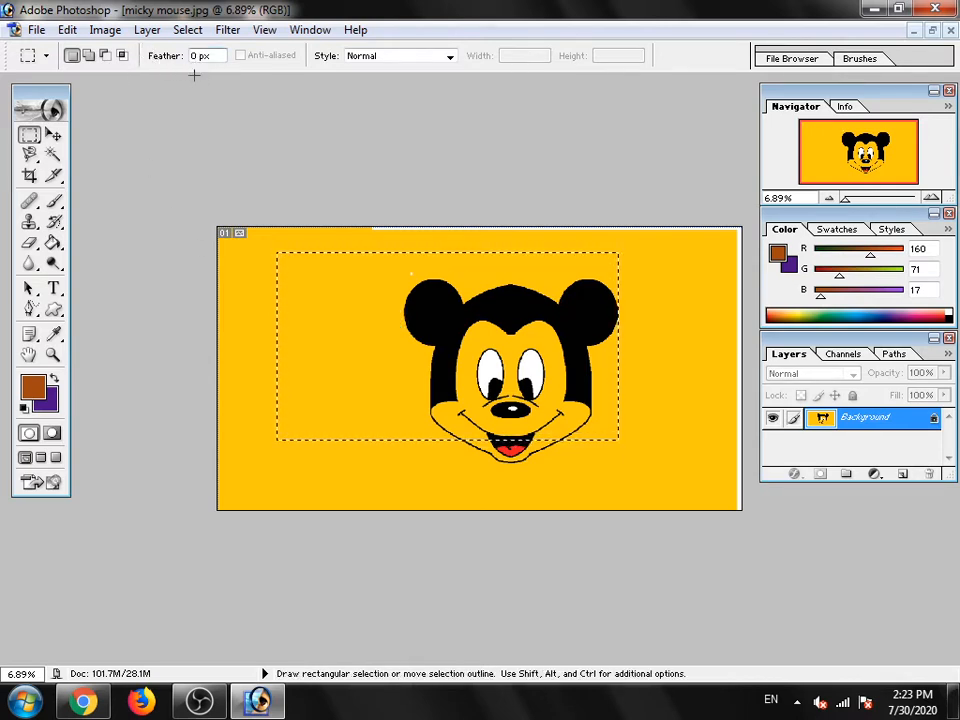
pyautogui.press('BackSpace')
pyautogui.press('BackSpace')
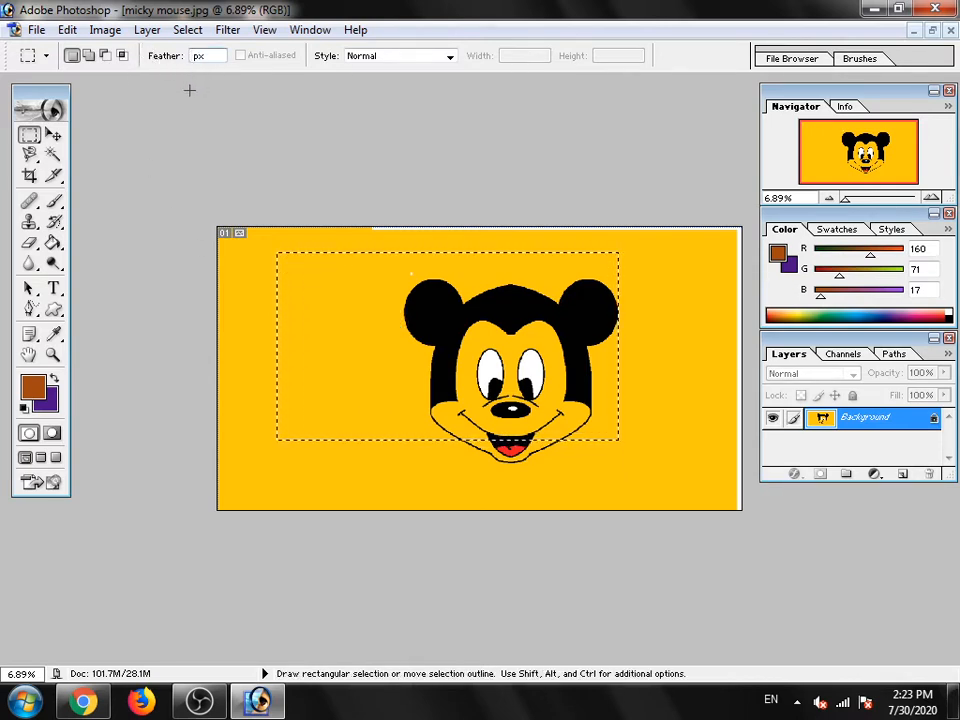
pyautogui.write('50')
pyautogui.press('Return')
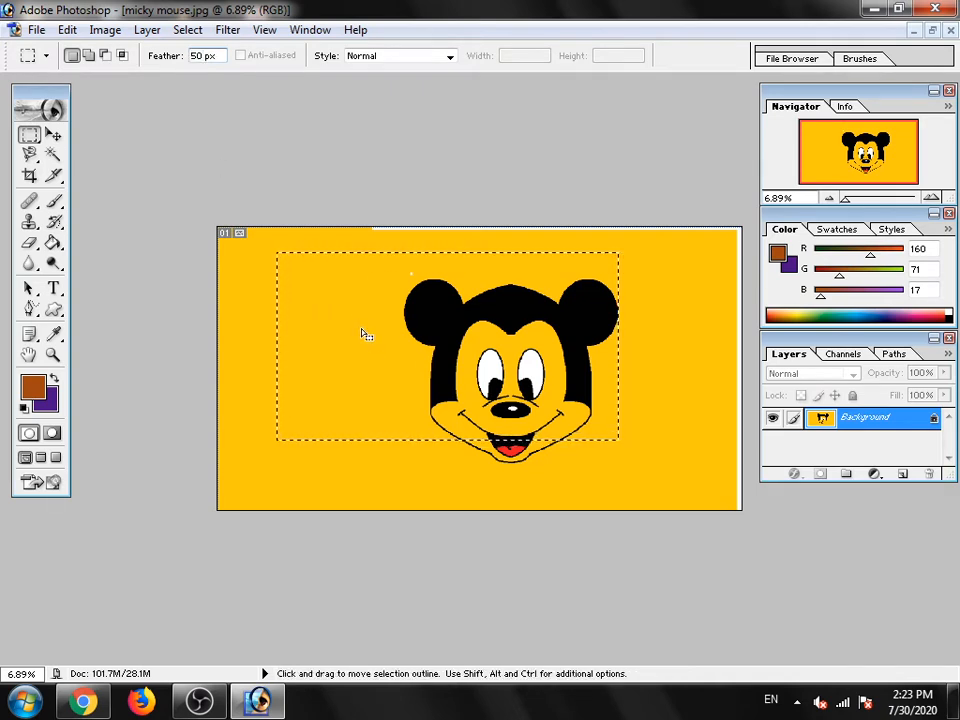
pyautogui.click(347, 283)
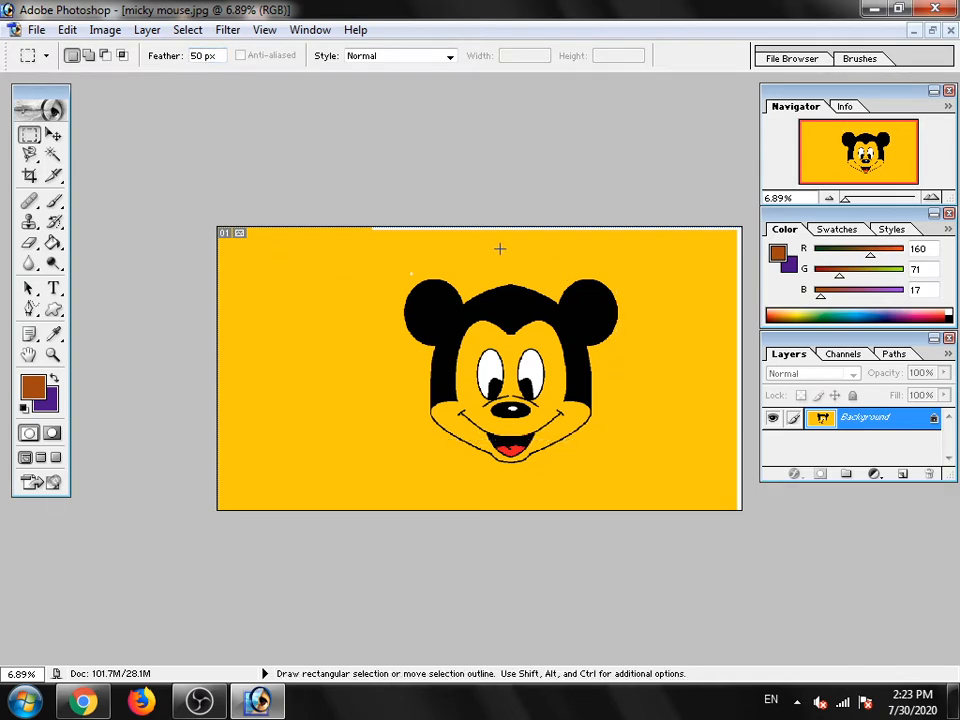
# - Draw several feathered rectangular selections around the ears, ending with one from the upper-left background to the left-hand eye
pyautogui.click(574, 262)
pyautogui.moveTo(632, 364); pyautogui.dragTo(703, 317)
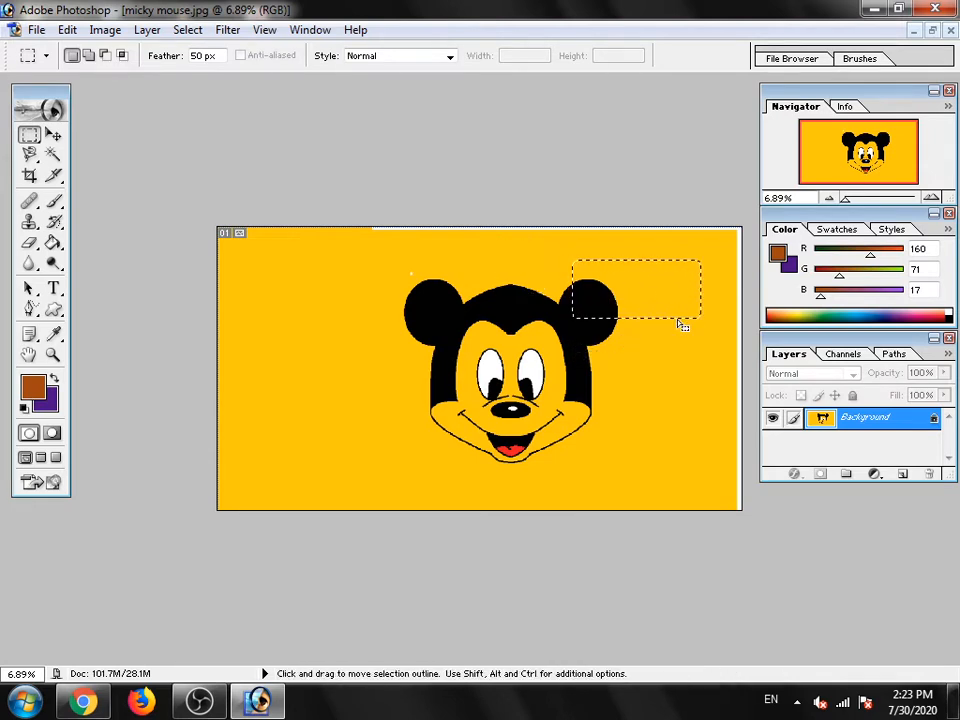
pyautogui.moveTo(397, 260); pyautogui.dragTo(494, 309)
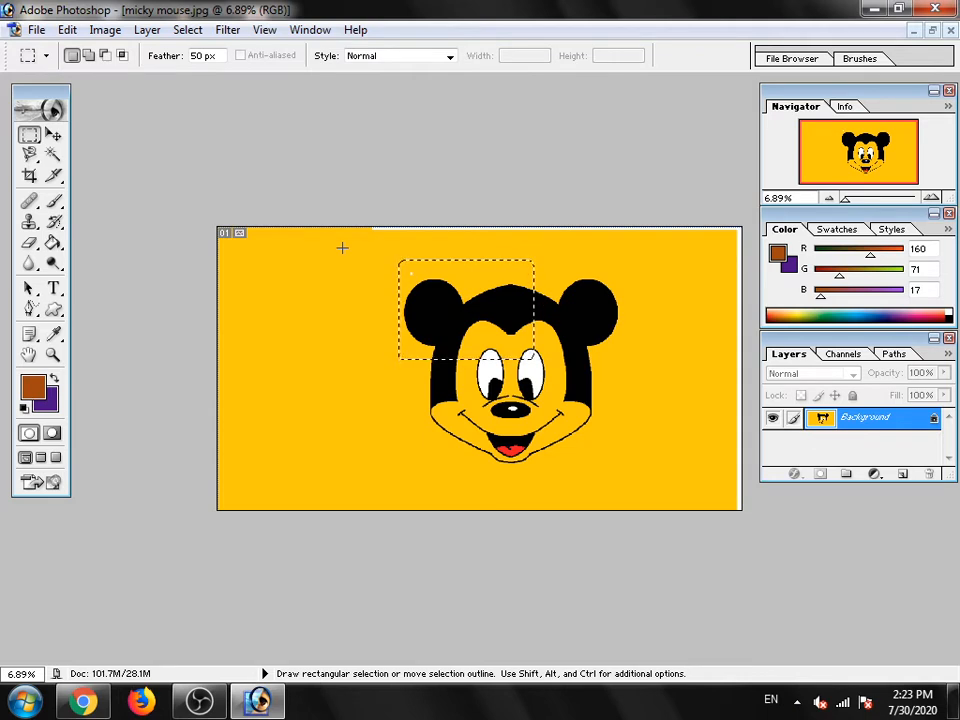
pyautogui.moveTo(601, 257); pyautogui.dragTo(648, 296)
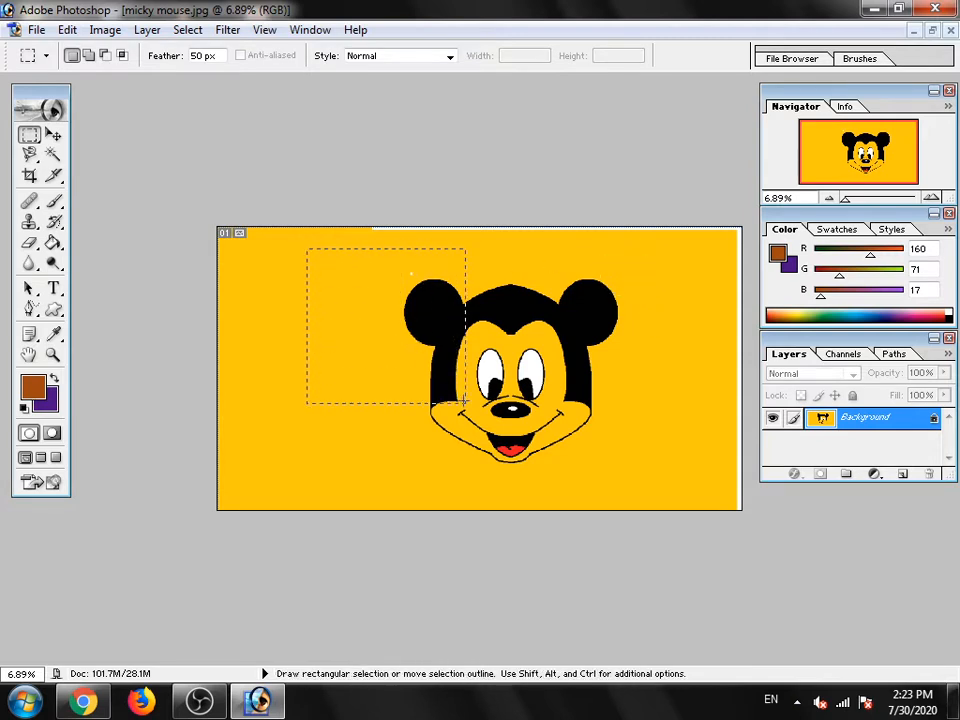
pyautogui.moveTo(465, 402); pyautogui.dragTo(479, 418)
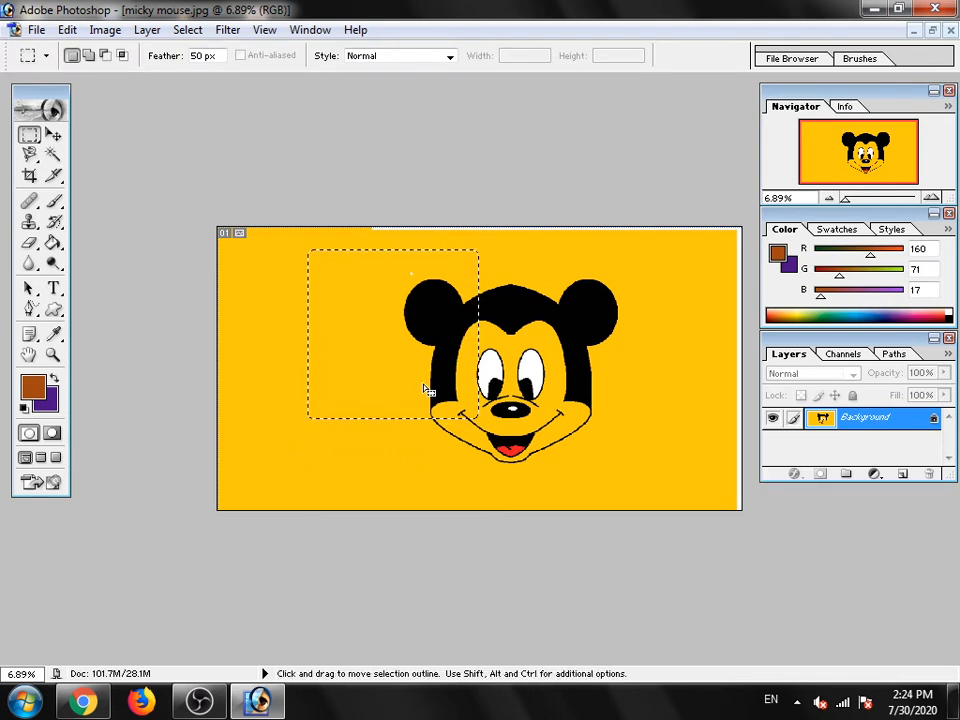
# - Try to set the feather to 1000 px, accepting the closest allowed value of 250 px
pyautogui.doubleClick(199, 55)
pyautogui.write('10')
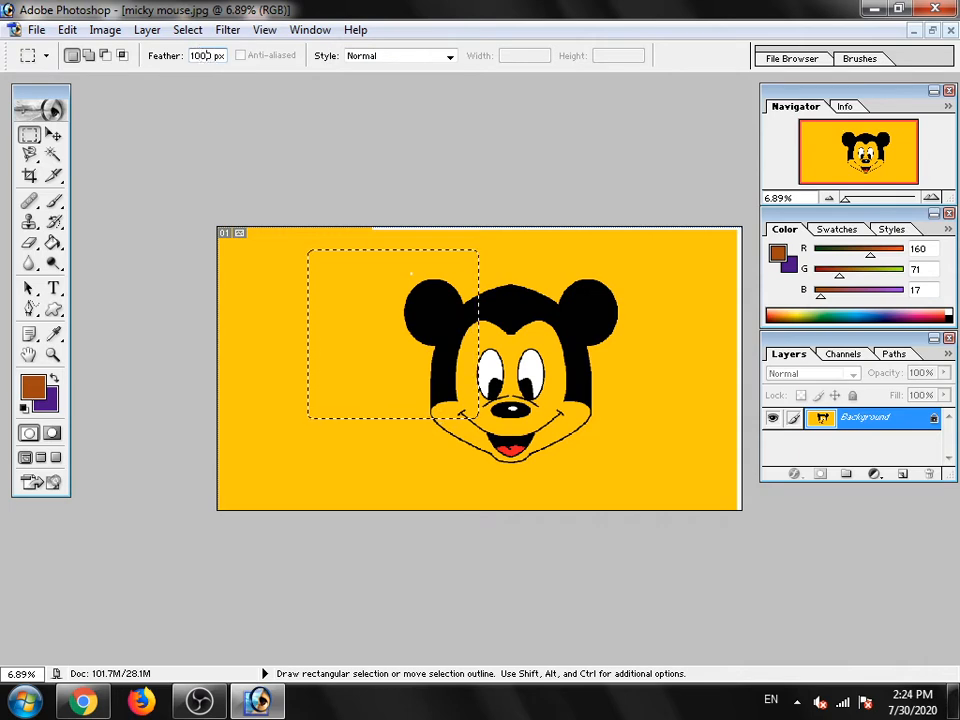
pyautogui.write('00')
pyautogui.press('Return')
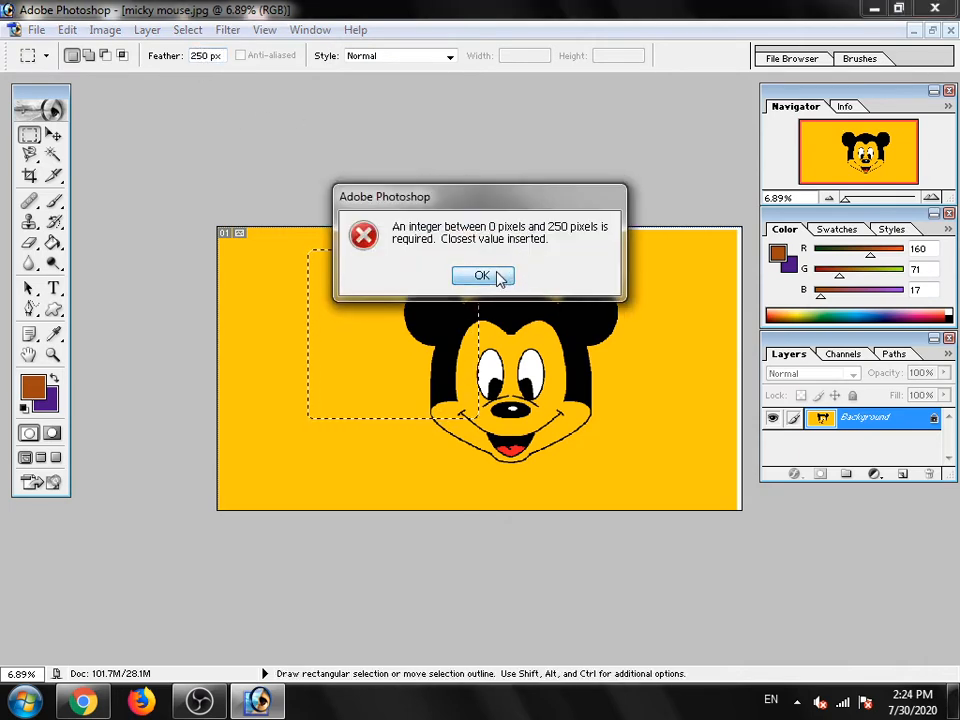
pyautogui.click(484, 276)
# - Draw 250 px feathered selections over the face and the empty background, ending with one over the right-hand ear
pyautogui.moveTo(555, 284); pyautogui.dragTo(660, 381)
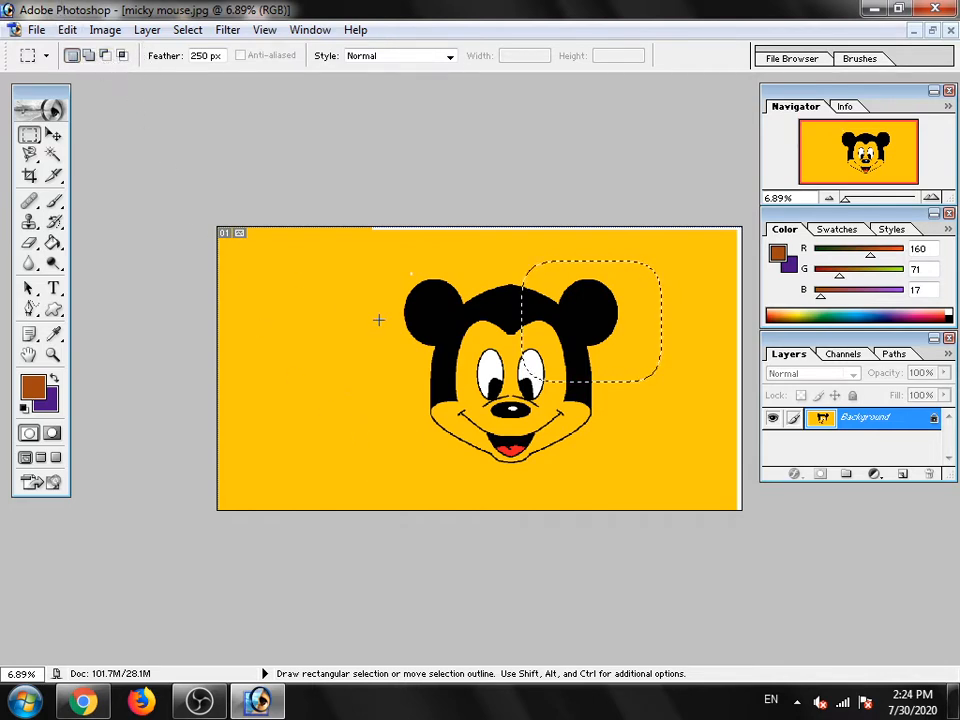
pyautogui.moveTo(255, 278); pyautogui.dragTo(403, 425)
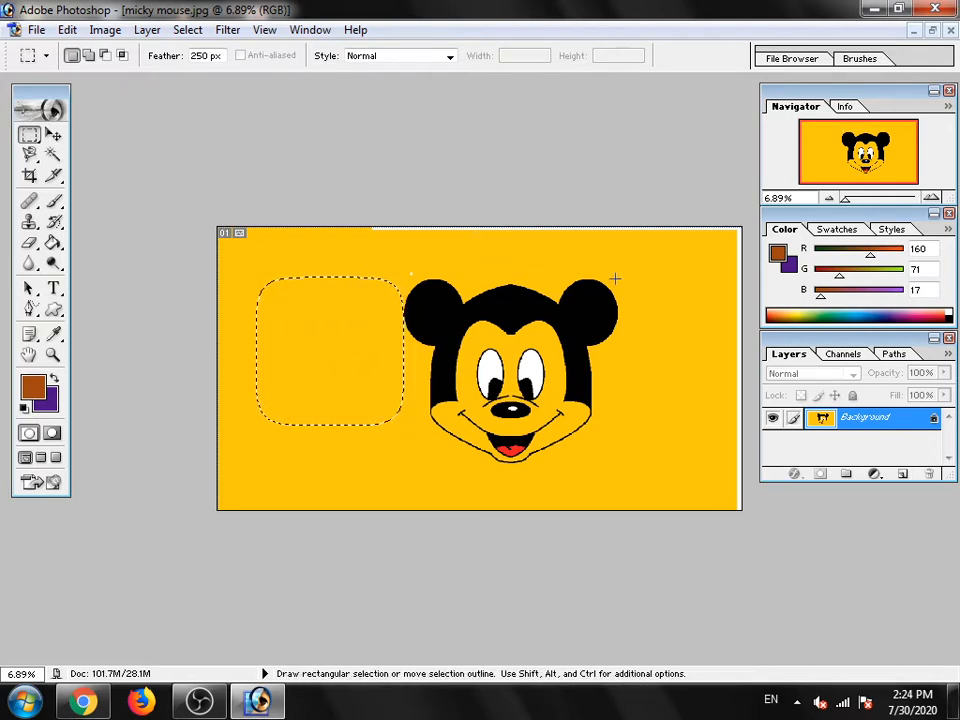
pyautogui.moveTo(589, 257); pyautogui.dragTo(606, 261)
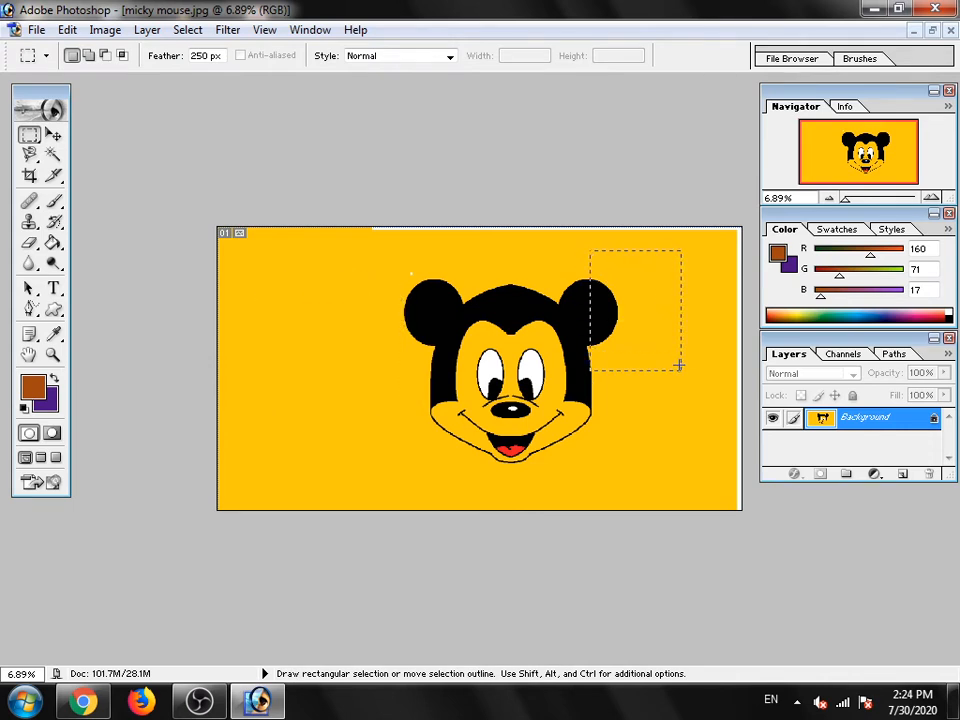
pyautogui.moveTo(707, 396); pyautogui.dragTo(707, 397)
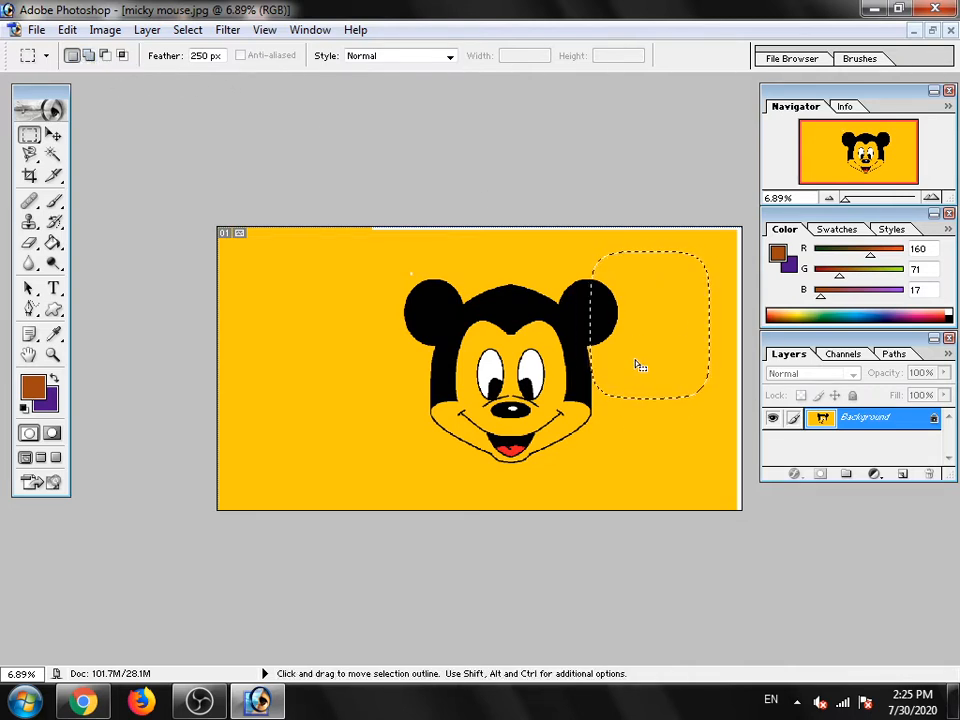
# - Draw several 250 px feathered rectangular selections over the ears, forehead and background, ending with one on the background left of the face
pyautogui.moveTo(281, 258); pyautogui.dragTo(415, 405)
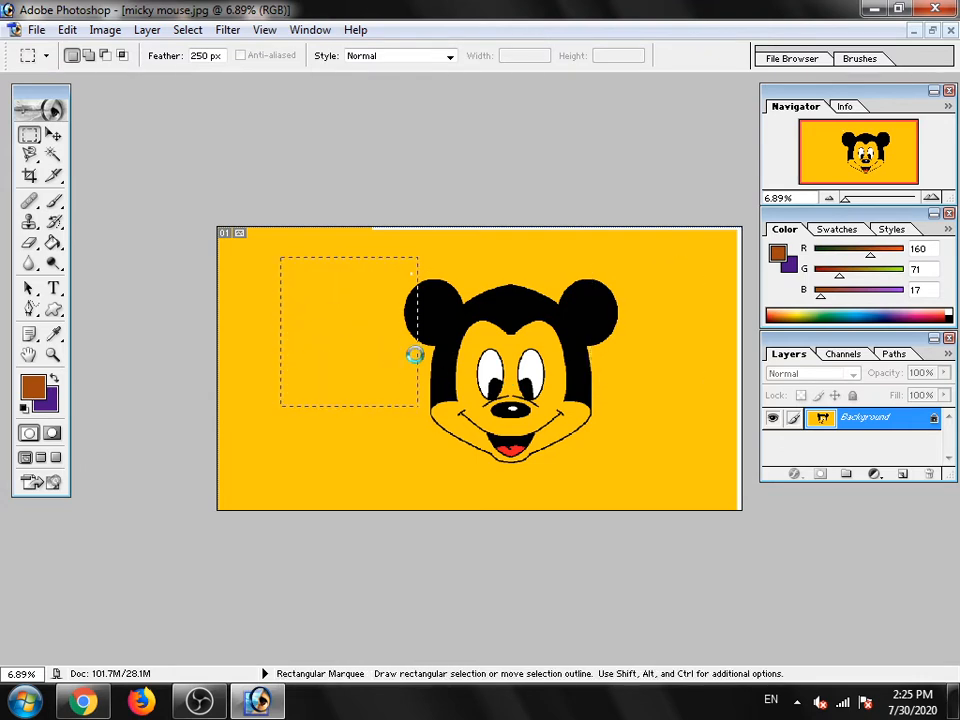
pyautogui.moveTo(553, 261); pyautogui.dragTo(689, 389)
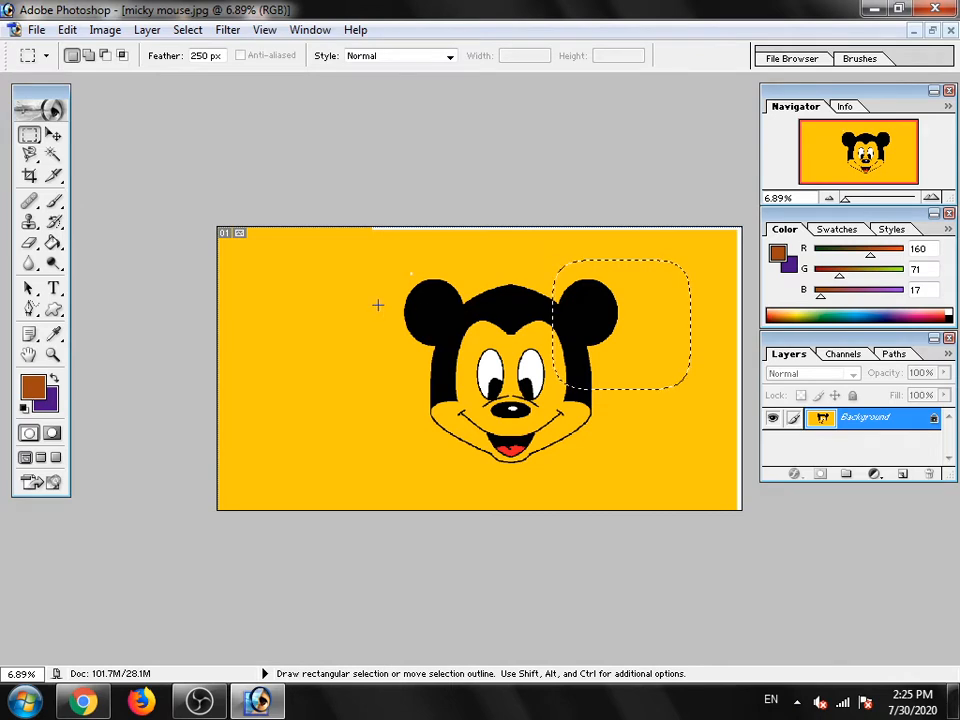
pyautogui.moveTo(302, 273); pyautogui.dragTo(418, 397)
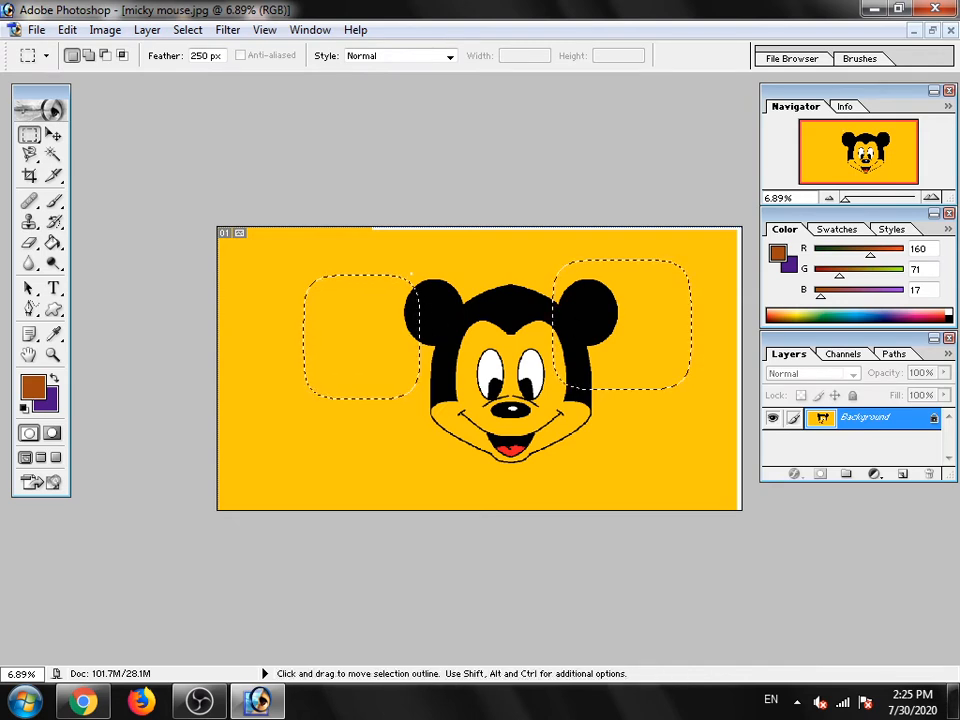
pyautogui.moveTo(448, 266); pyautogui.dragTo(535, 386)
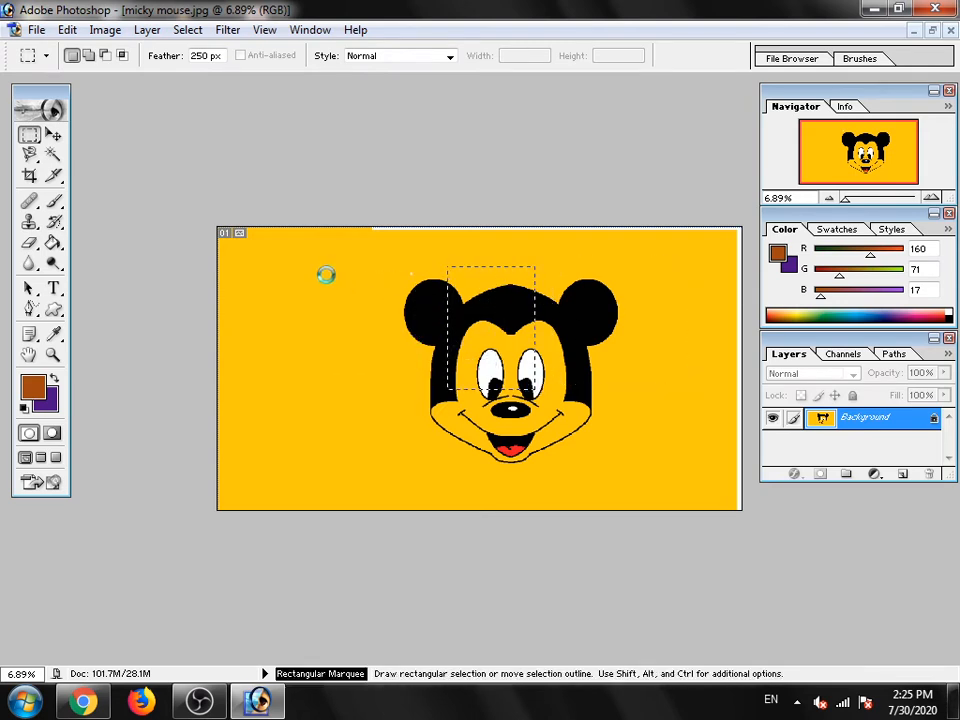
pyautogui.moveTo(304, 265); pyautogui.dragTo(380, 378)
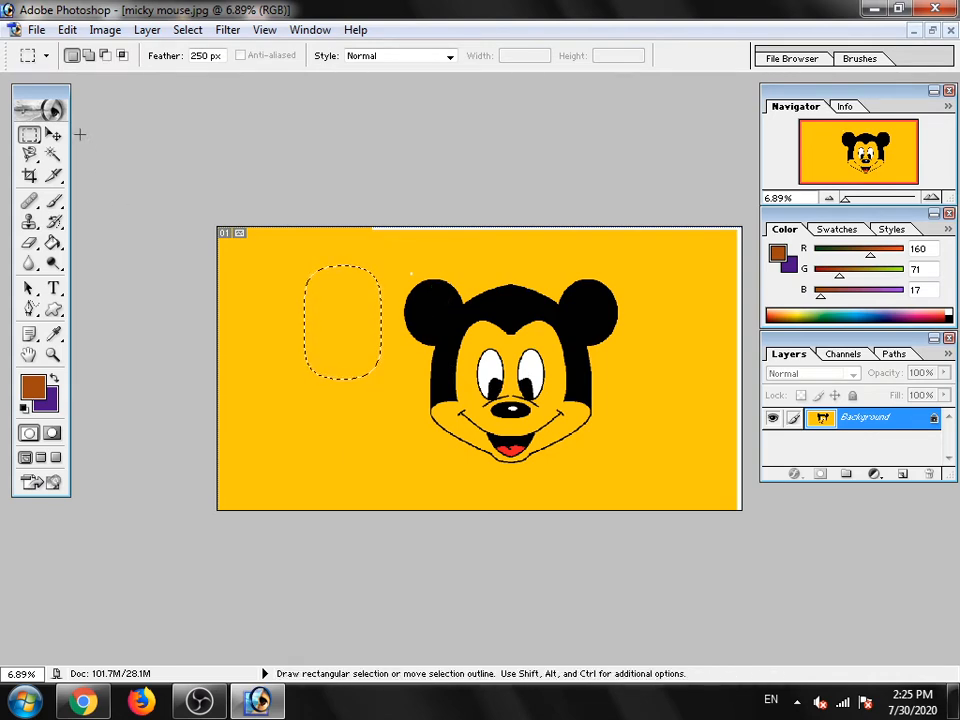
# - In Add to selection mode, add areas over the forehead, the background right of the face and the lower-left background
pyautogui.click(89, 60)
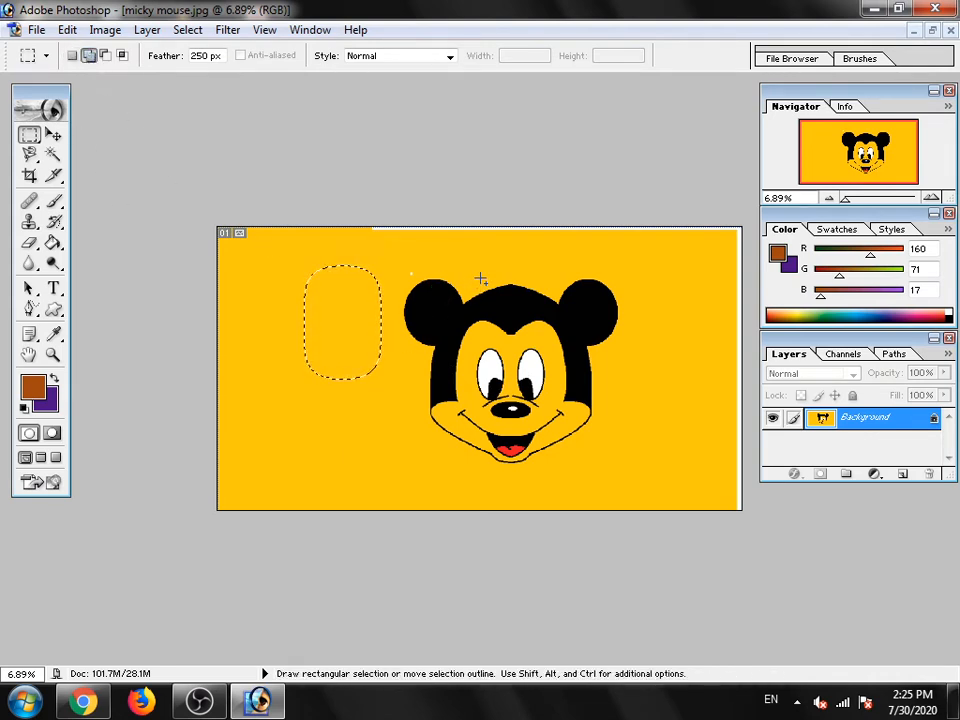
pyautogui.moveTo(480, 277); pyautogui.dragTo(567, 361)
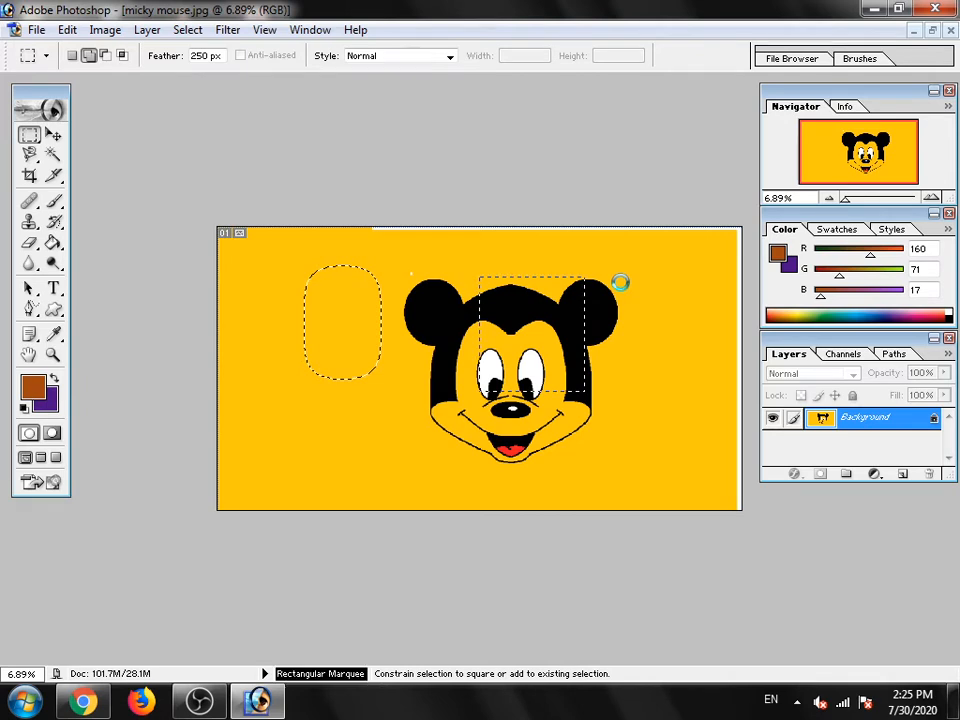
pyautogui.moveTo(620, 282); pyautogui.dragTo(636, 317)
pyautogui.moveTo(692, 394); pyautogui.dragTo(688, 394)
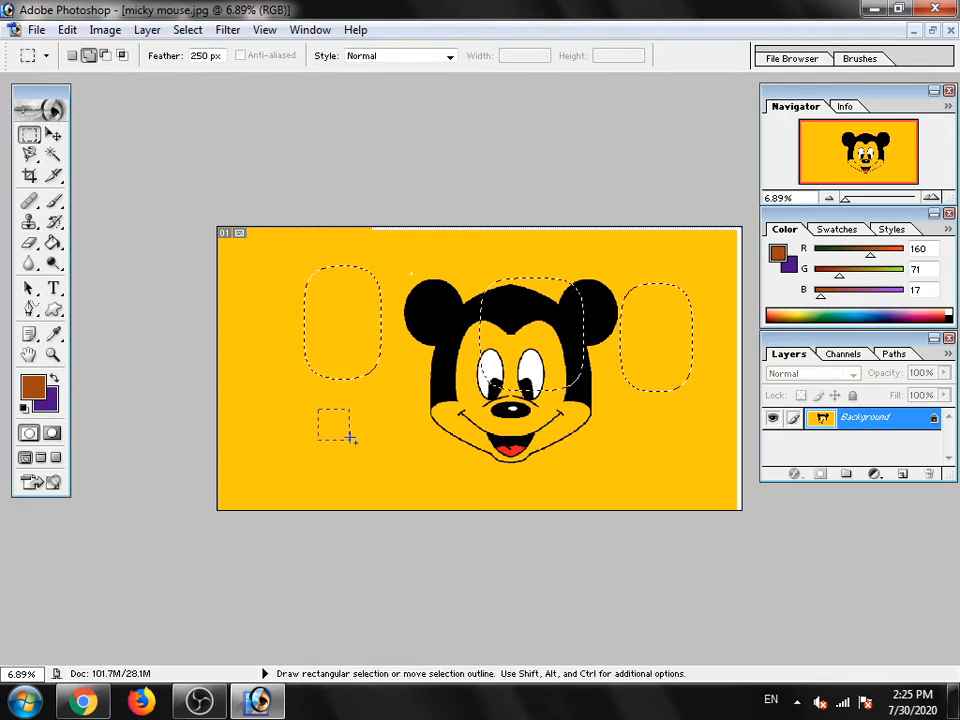
pyautogui.moveTo(351, 438); pyautogui.dragTo(378, 467)
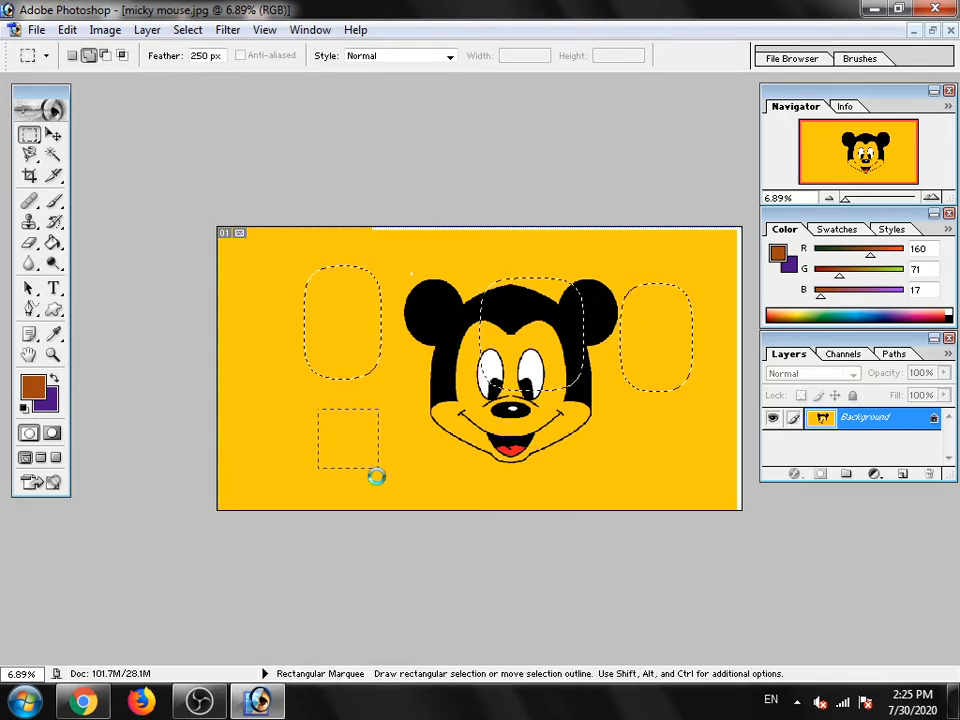
pyautogui.click(88, 57)
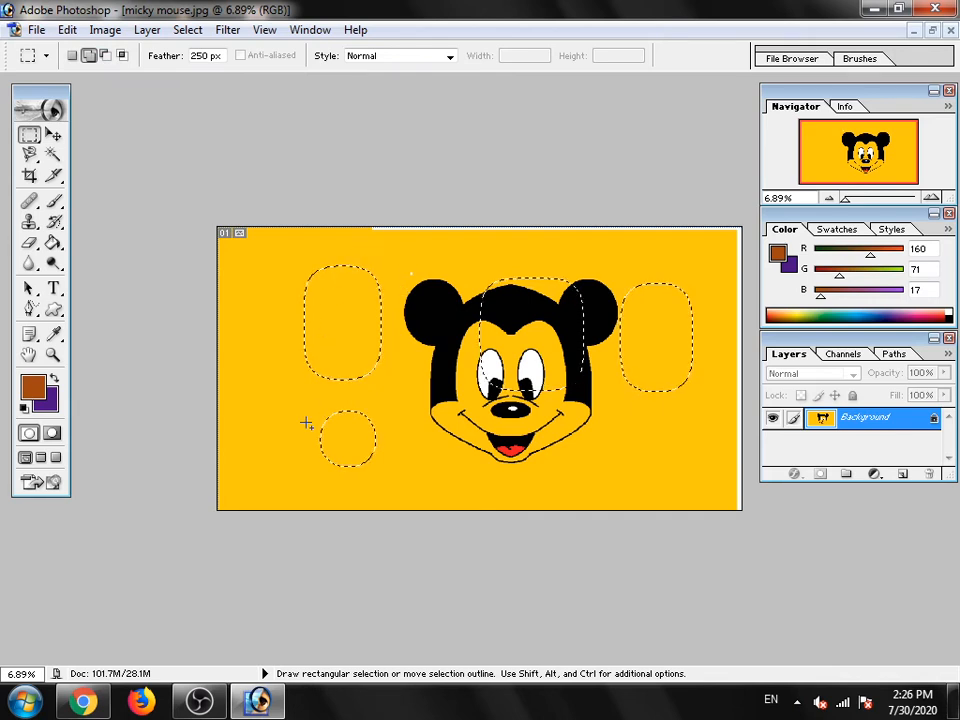
# - In Subtract from selection mode, cut away the lower part of the upper-left selection
pyautogui.click(105, 55)
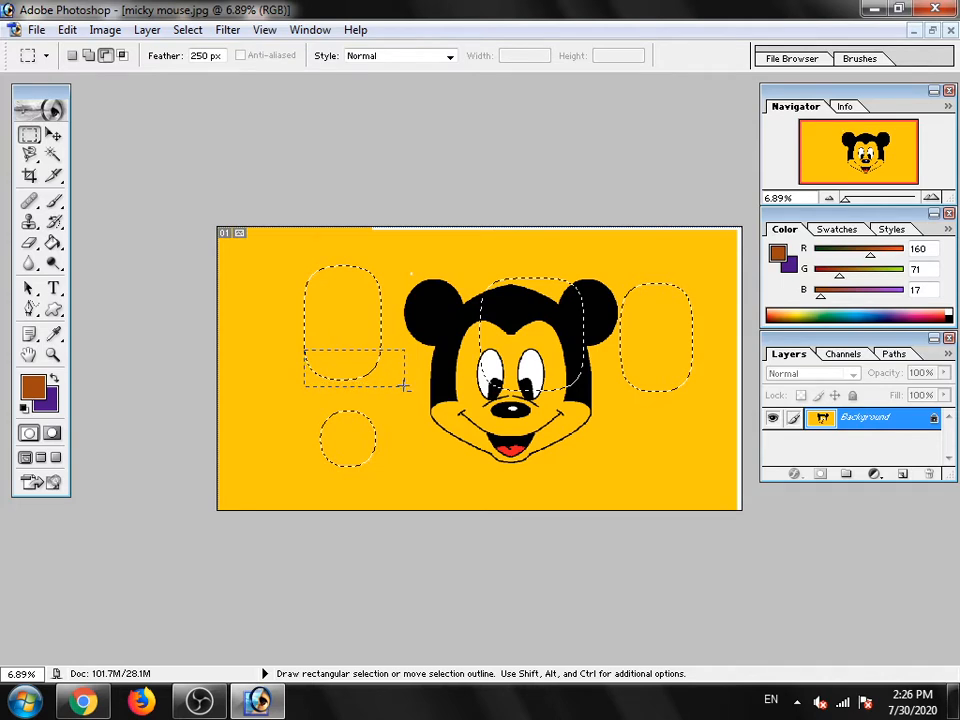
pyautogui.moveTo(404, 385); pyautogui.dragTo(404, 385)
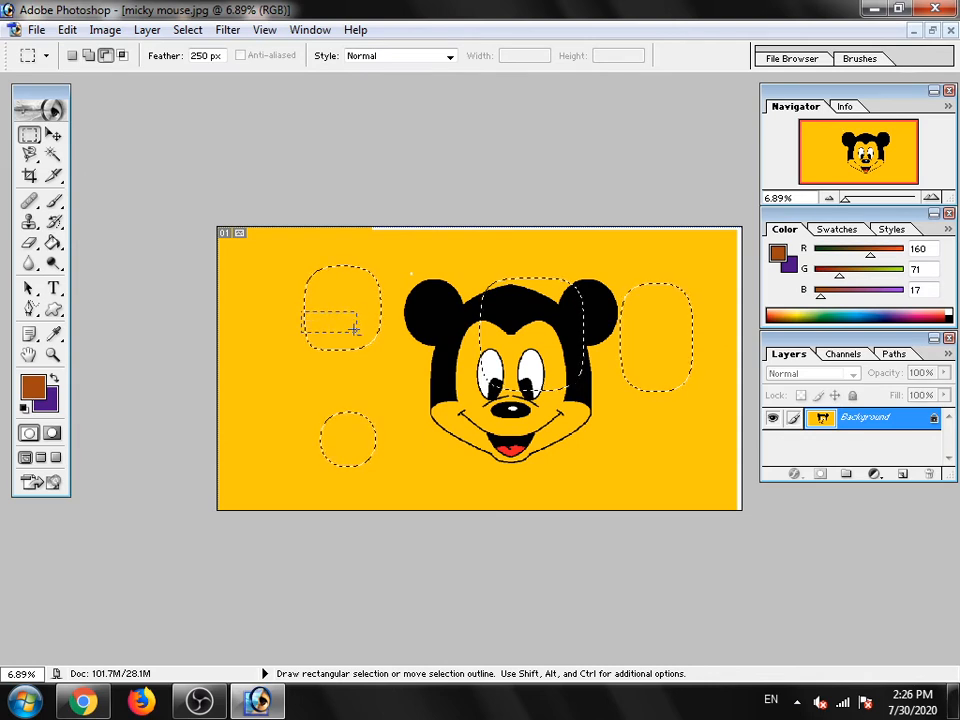
pyautogui.moveTo(371, 346); pyautogui.dragTo(386, 352)
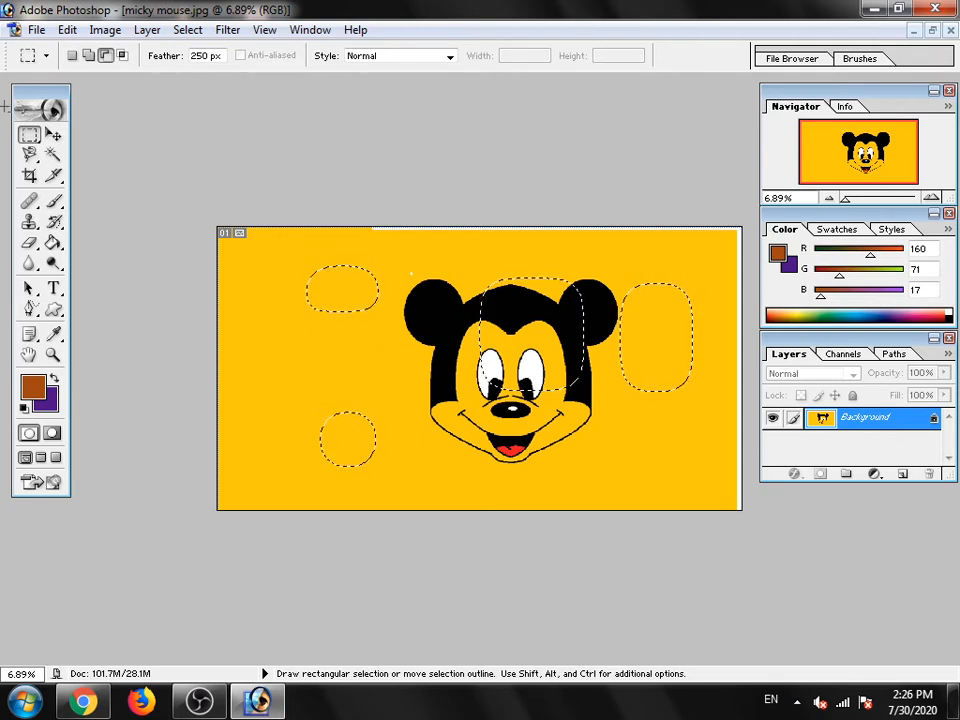
# - Try to intersect the existing selections with a small rectangle over the right-hand eye
pyautogui.click(122, 56)
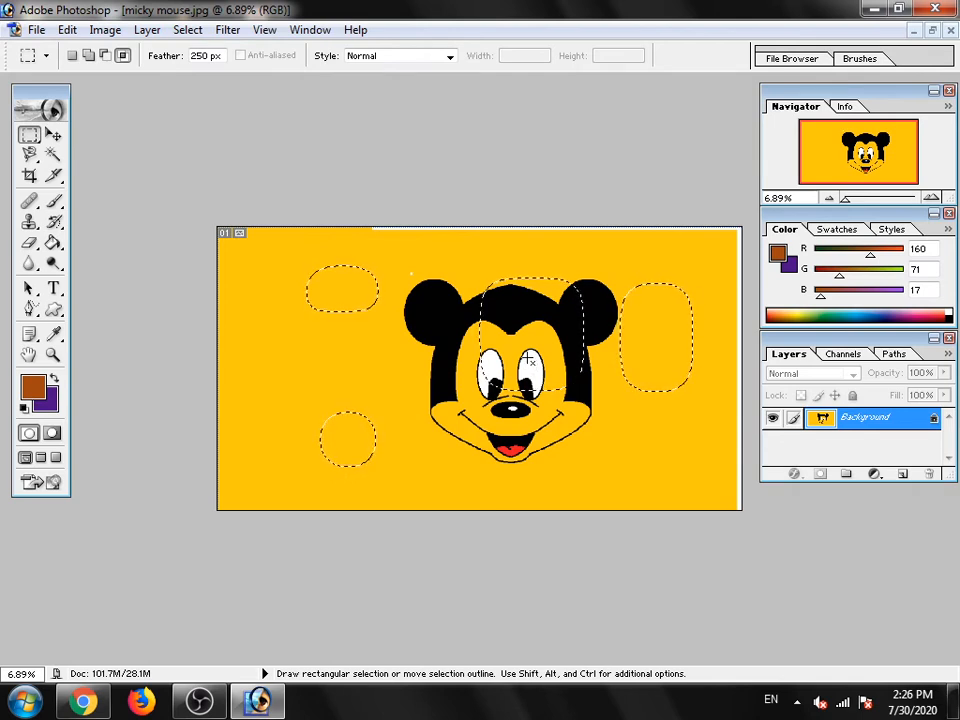
pyautogui.click(122, 56)
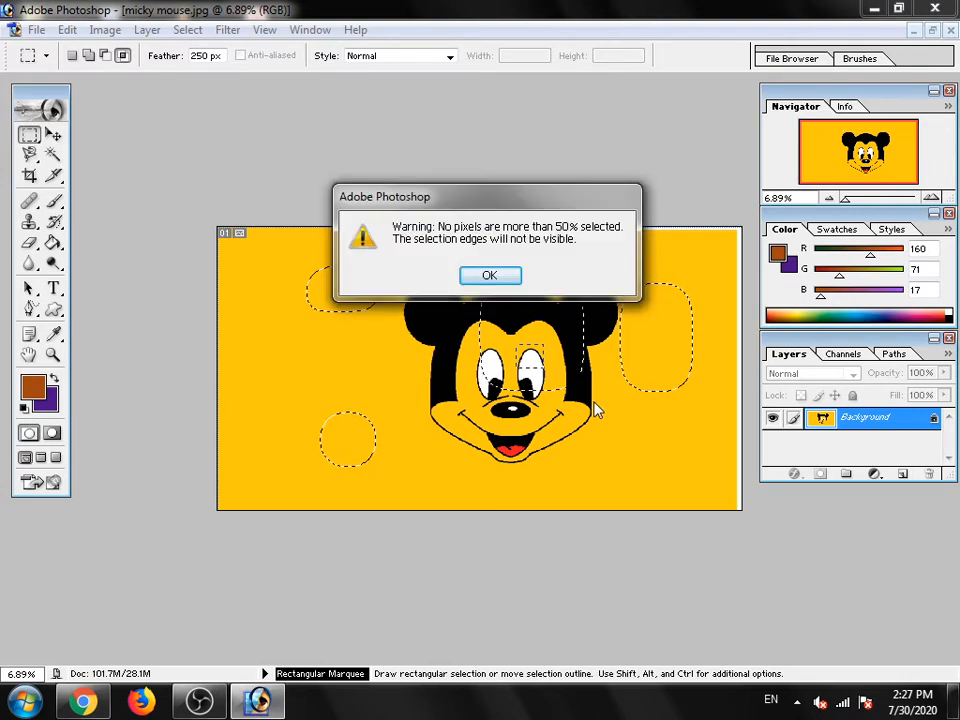
pyautogui.click(489, 276)
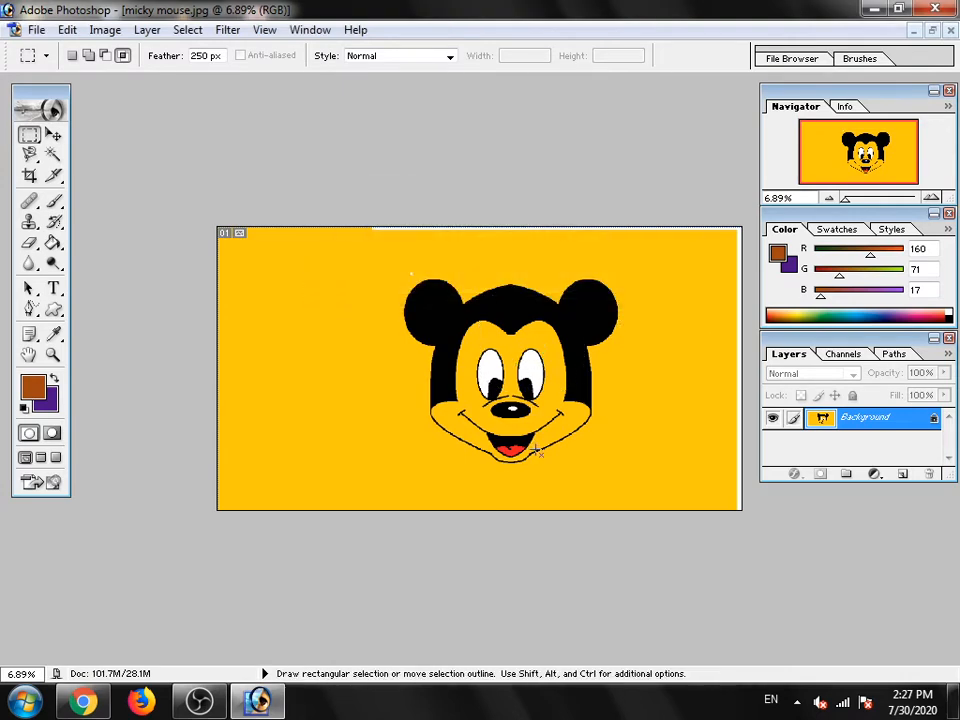
# - Draw a new rectangular selection on the background left of the face and intersect it with a smaller rectangle inside it
pyautogui.click(72, 55)
pyautogui.moveTo(272, 279); pyautogui.dragTo(372, 397)
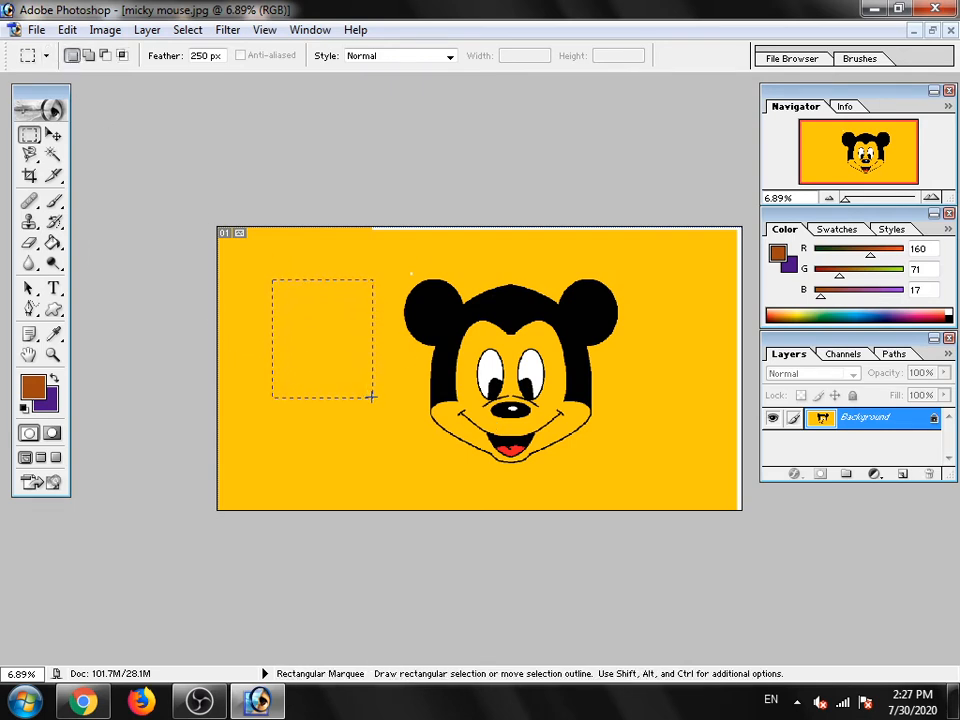
pyautogui.click(122, 55)
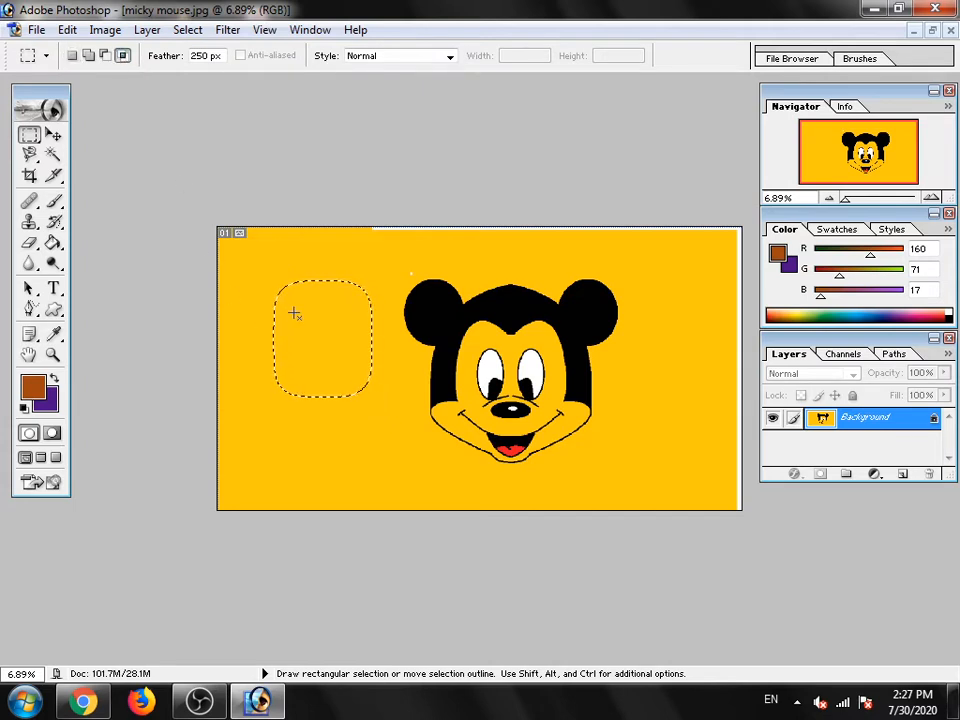
pyautogui.moveTo(292, 311); pyautogui.dragTo(320, 360)
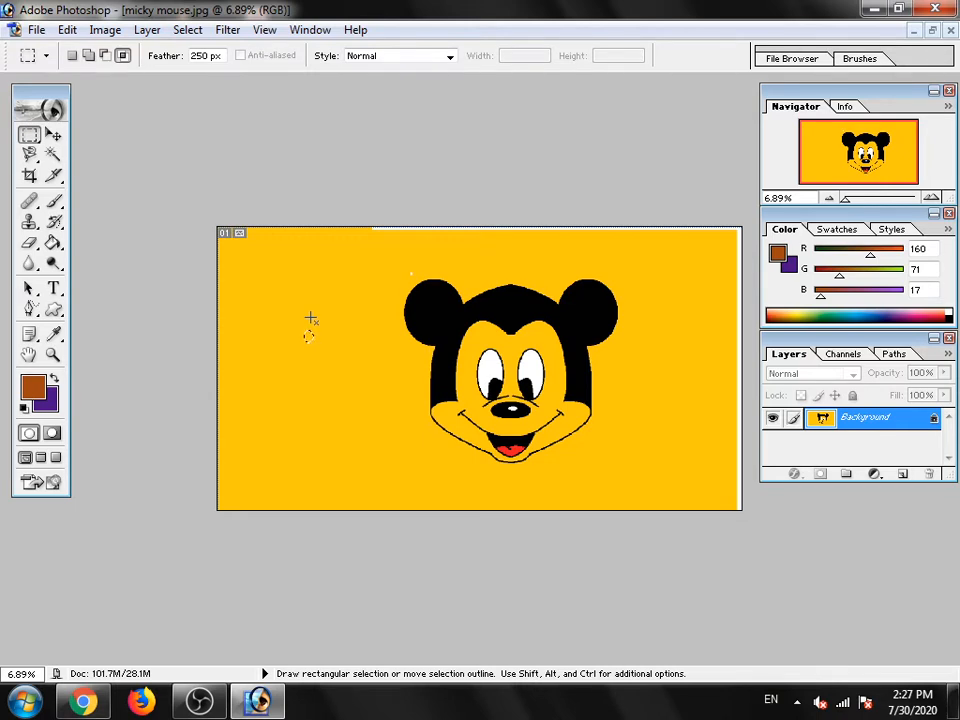
# - Set the marquee feather to 0 px and draw a sharp-cornered rectangular selection on the background left of the face
pyautogui.doubleClick(200, 56)
pyautogui.write('50')
pyautogui.click(333, 346)
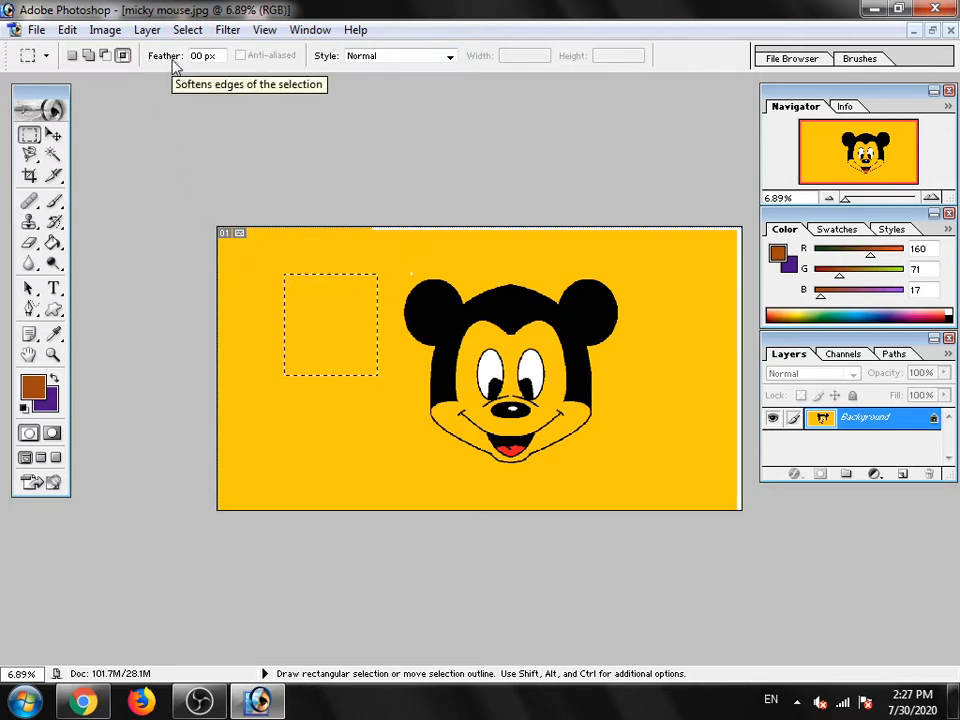
# - Switch to the Elliptical Marquee tool and try to intersect the rectangular selection with an ellipse over the right-hand ear
pyautogui.click(29, 134)
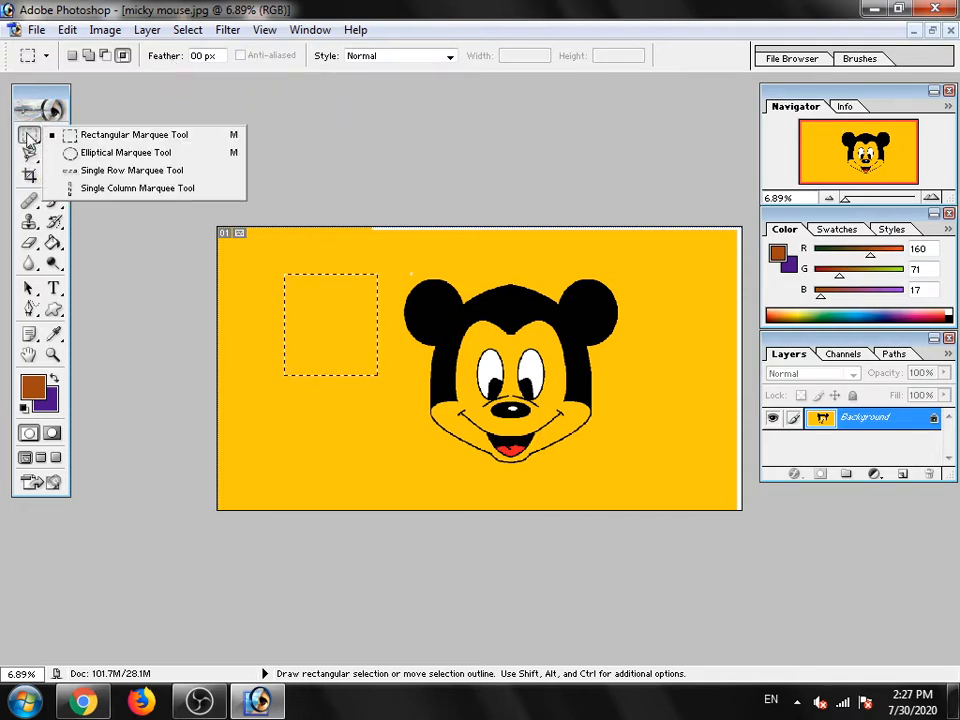
pyautogui.click(114, 154)
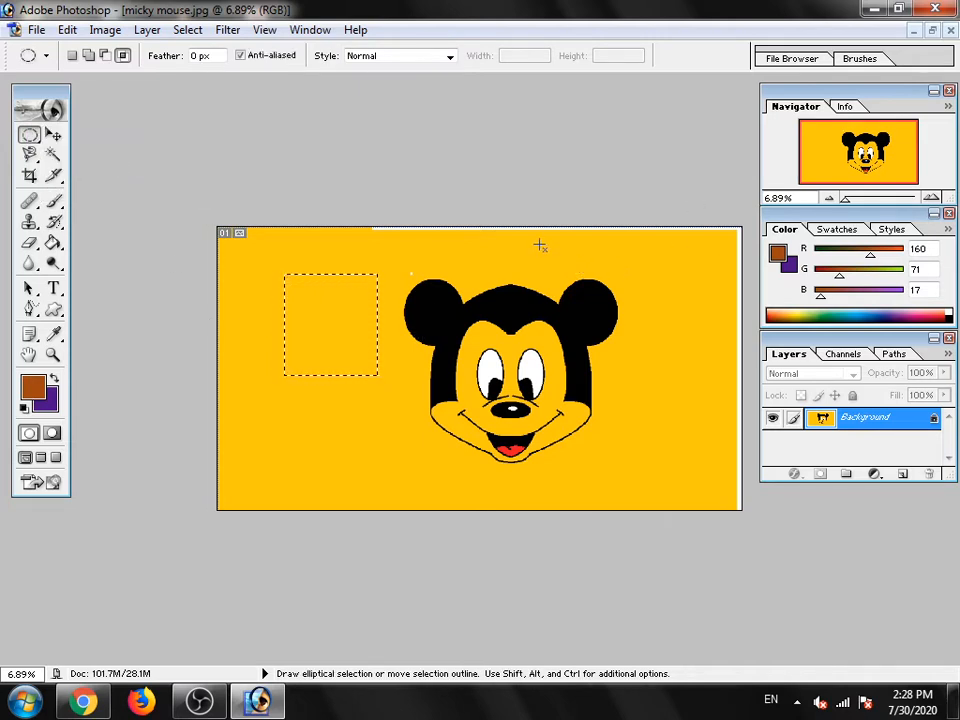
pyautogui.moveTo(540, 245); pyautogui.dragTo(716, 452)
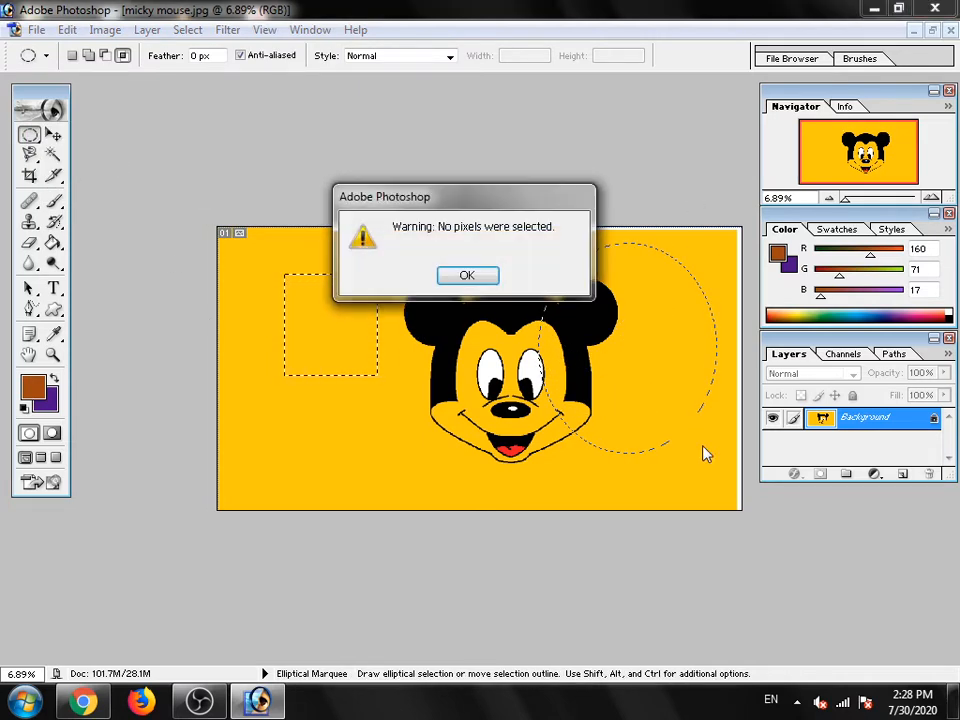
pyautogui.click(458, 276)
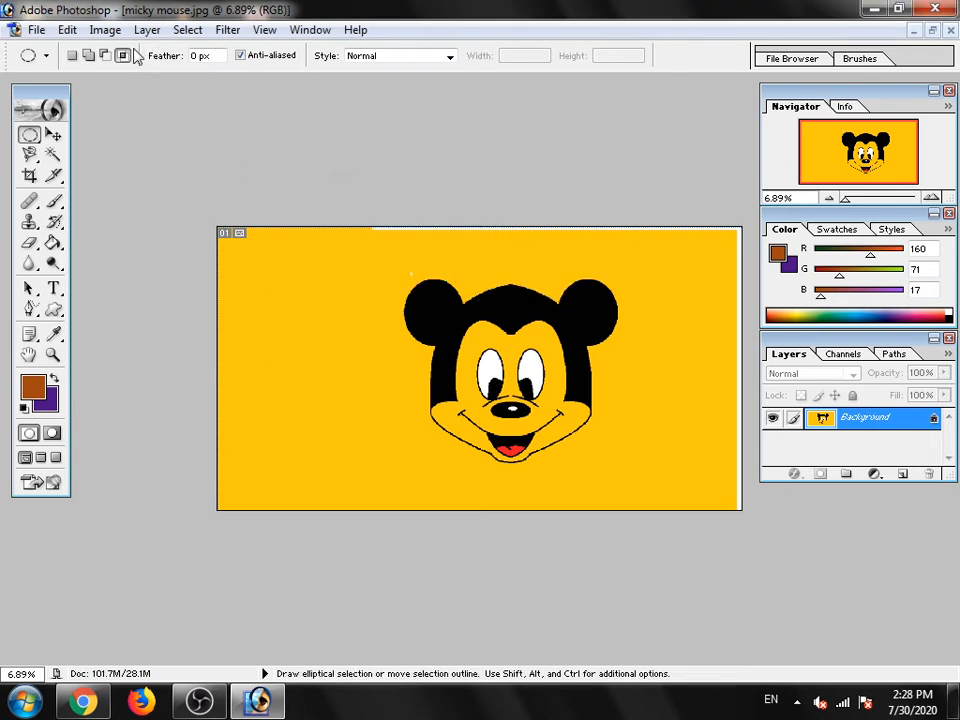
# - In New selection mode, draw an elliptical selection left of the face and move it closer to the face
pyautogui.click(72, 56)
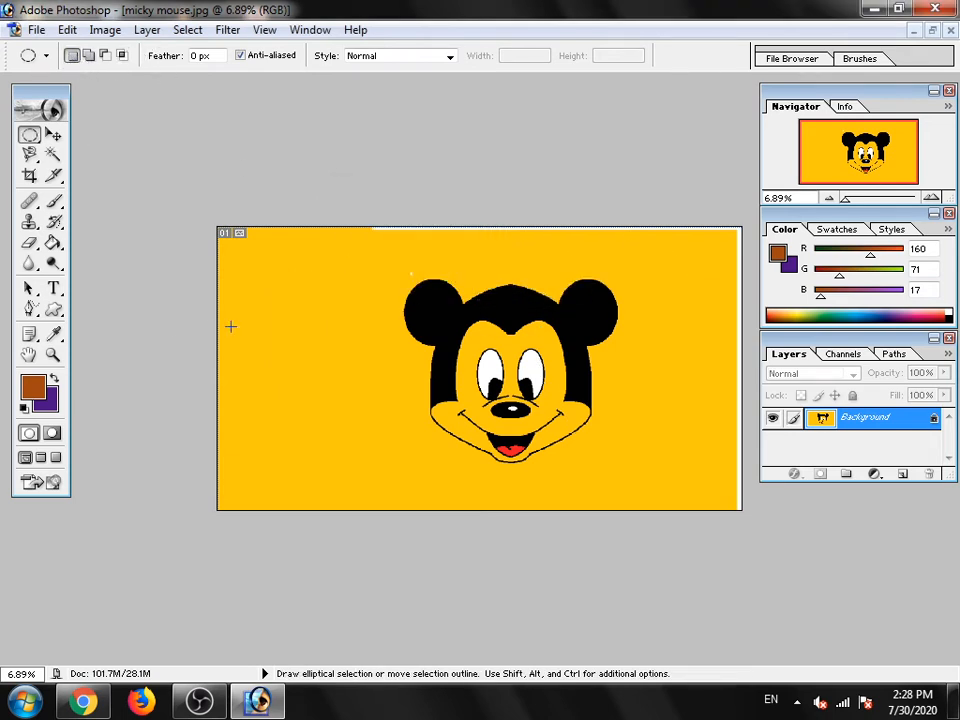
pyautogui.moveTo(395, 391); pyautogui.dragTo(422, 429)
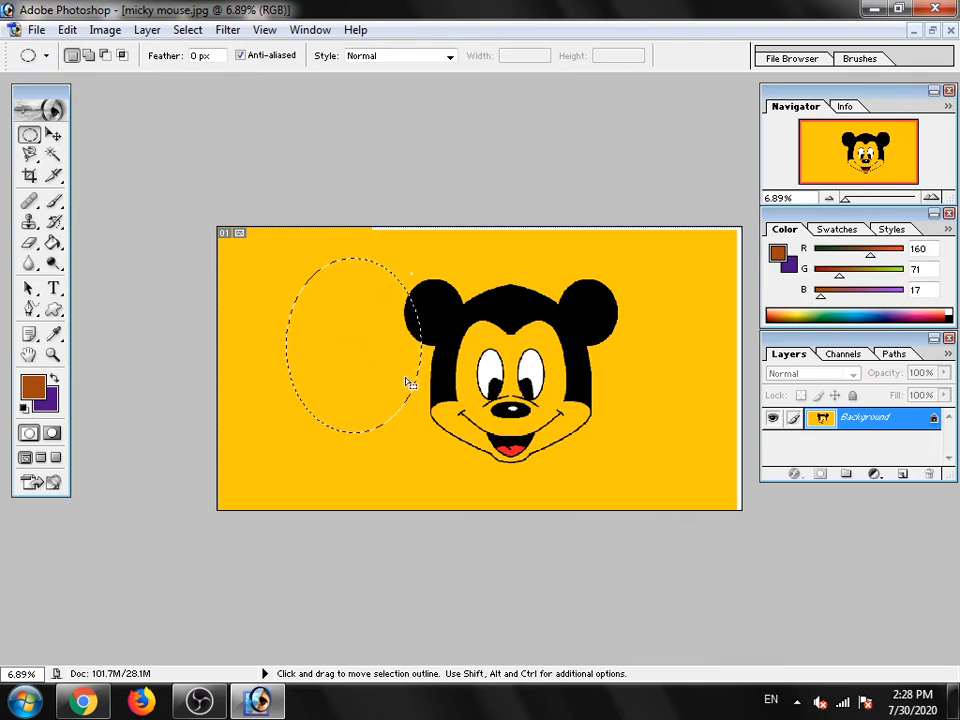
pyautogui.moveTo(357, 343); pyautogui.dragTo(410, 369)
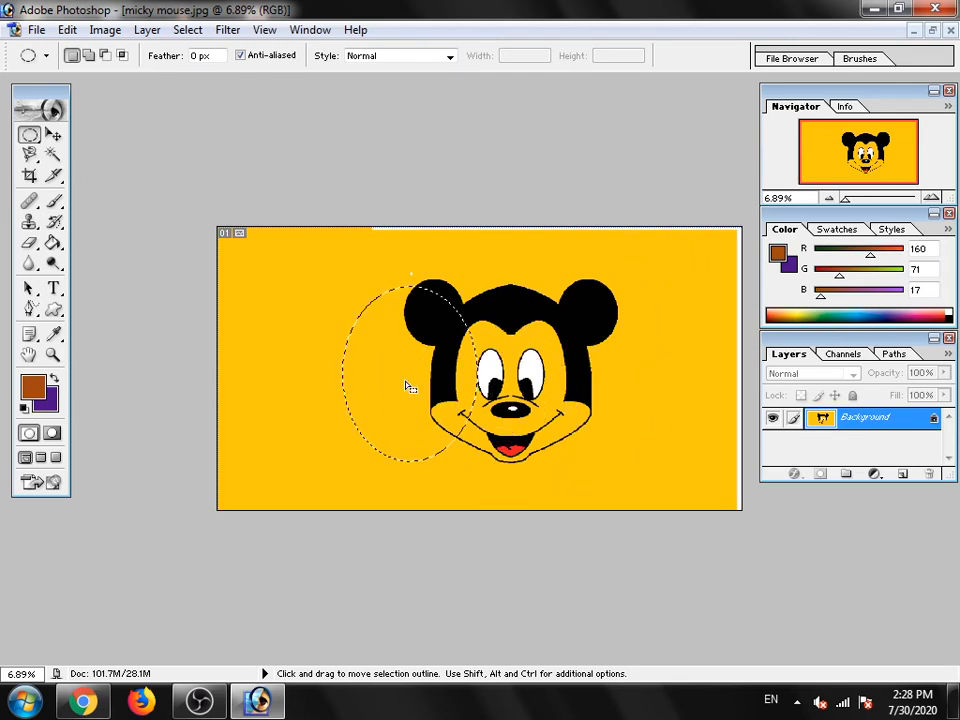
# - Nudge the elliptical selection upward above the left-hand ear and back down
pyautogui.press('Up')
pyautogui.press('Up')
pyautogui.press('Up')
pyautogui.press('Up')
pyautogui.press('Up')
pyautogui.press('Up')
pyautogui.press('Up')
pyautogui.press('Up')
pyautogui.press('Up')
pyautogui.press('Up')
pyautogui.press('Up')
pyautogui.press('Up')
pyautogui.press('Up')
pyautogui.press('Up')
pyautogui.press('Up')
pyautogui.press('Up')
pyautogui.press('Up')
pyautogui.press('Up')
pyautogui.press('Up')
pyautogui.press('Up')
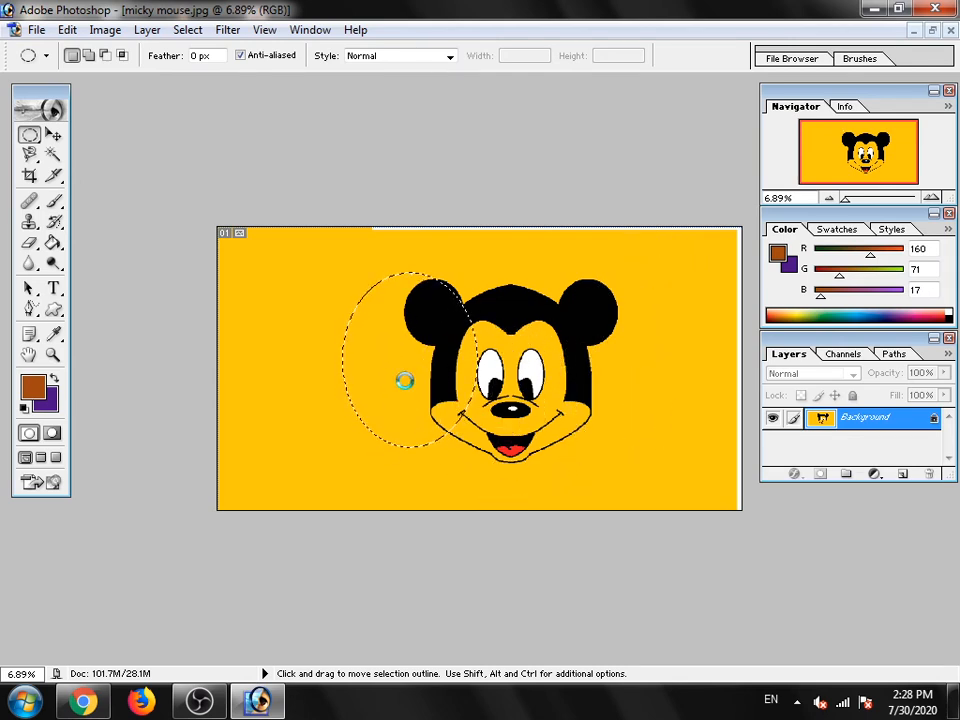
pyautogui.press('Up')
pyautogui.press('Up')
pyautogui.press('Up')
pyautogui.press('Up')
pyautogui.press('Up')
pyautogui.press('Up')
pyautogui.press('Up')
pyautogui.press('Up')
pyautogui.press('Up')
pyautogui.press('Up')
pyautogui.press('Up')
pyautogui.press('Up')
pyautogui.press('Up')
pyautogui.press('Up')
pyautogui.press('Up')
pyautogui.press('Up')
pyautogui.press('Up')
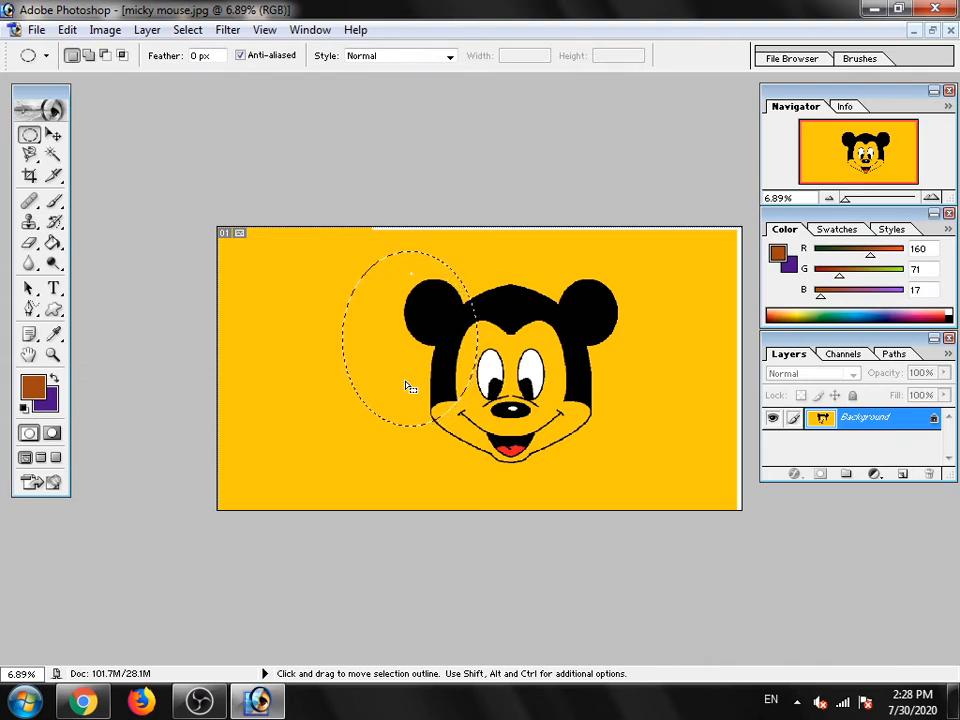
pyautogui.press('Down')
pyautogui.press('Down')
pyautogui.press('Down')
pyautogui.press('Down')
pyautogui.press('Down')
pyautogui.press('Down')
pyautogui.press('Down')
pyautogui.press('Down')
pyautogui.press('Down')
pyautogui.press('Down')
pyautogui.press('Down')
pyautogui.press('Down')
pyautogui.press('Down')
pyautogui.press('Down')
pyautogui.press('Down')
pyautogui.press('Down')
pyautogui.press('Down')
pyautogui.press('Down')
pyautogui.press('Down')
pyautogui.press('Down')
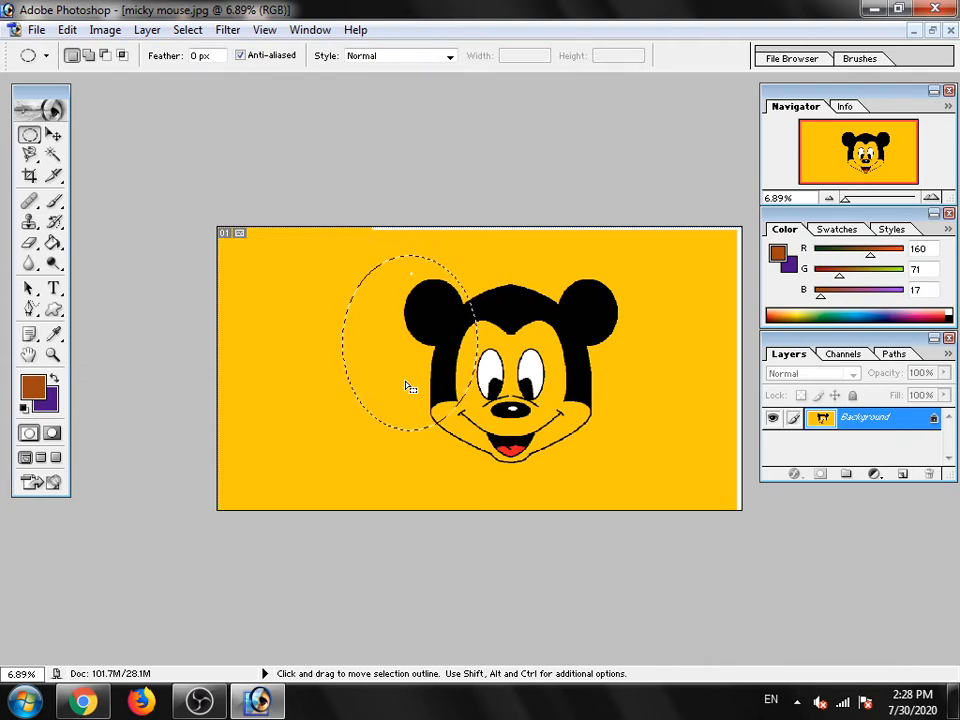
pyautogui.press('Down')
pyautogui.press('Down')
pyautogui.press('Down')
pyautogui.press('Down')
pyautogui.press('Down')
pyautogui.press('Down')
pyautogui.press('Down')
pyautogui.press('Down')
pyautogui.press('Down')
pyautogui.press('Down')
pyautogui.press('Down')
pyautogui.press('Down')
pyautogui.press('Down')
pyautogui.press('Down')
pyautogui.press('Down')
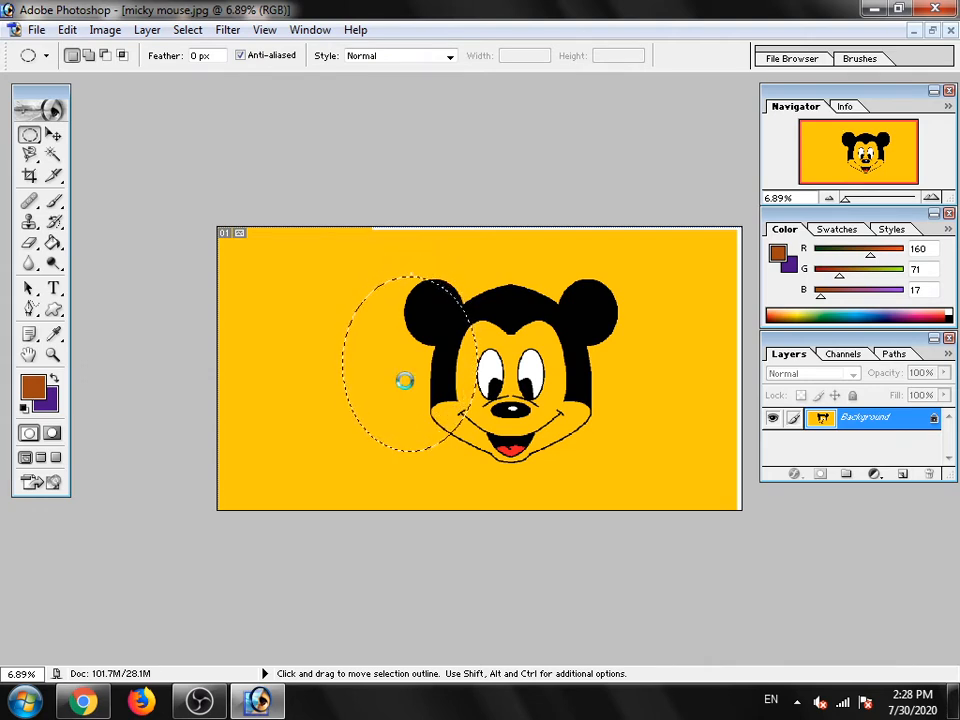
# - Nudge the elliptical selection to the left and back to the right until it covers the left-hand eye
pyautogui.press('Left')
pyautogui.press('Left')
pyautogui.press('Left')
pyautogui.press('Left')
pyautogui.press('Left')
pyautogui.press('Left')
pyautogui.press('Left')
pyautogui.press('Left')
pyautogui.press('Left')
pyautogui.press('Left')
pyautogui.press('Left')
pyautogui.press('Left')
pyautogui.press('Left')
pyautogui.press('Left')
pyautogui.press('Left')
pyautogui.press('Left')
pyautogui.press('Left')
pyautogui.press('Left')
pyautogui.press('Left')
pyautogui.press('Left')
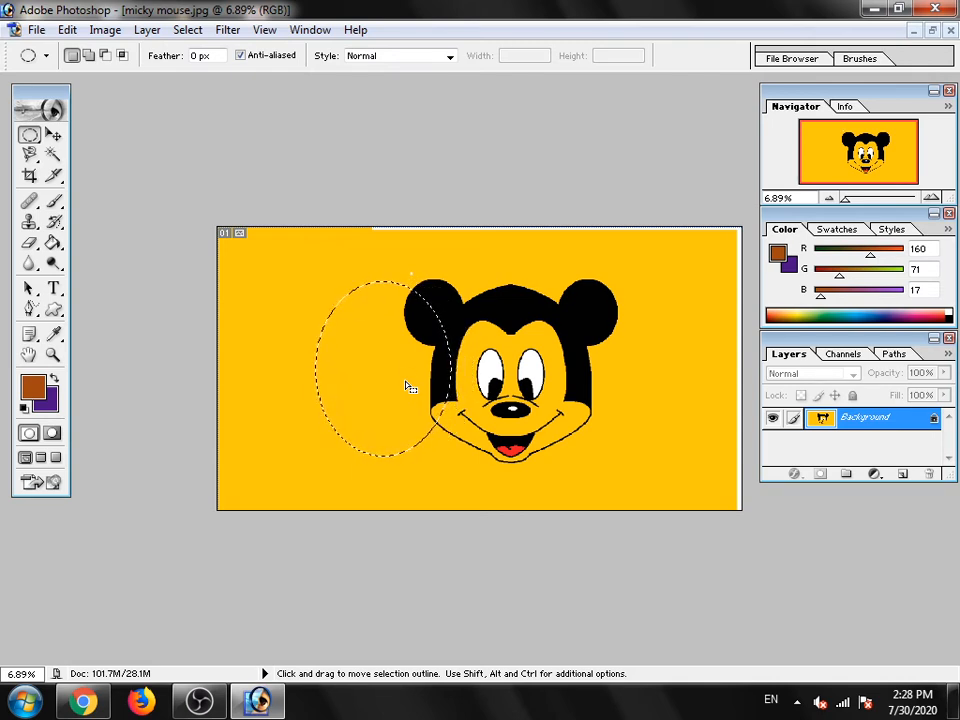
pyautogui.press('Right')
pyautogui.press('Right')
pyautogui.press('Right')
pyautogui.press('Right')
pyautogui.press('Right')
pyautogui.press('Right')
pyautogui.press('Right')
pyautogui.press('Right')
pyautogui.press('Right')
pyautogui.press('Right')
pyautogui.press('Right')
pyautogui.press('Right')
pyautogui.press('Right')
pyautogui.press('Right')
pyautogui.press('Right')
pyautogui.press('Right')
pyautogui.press('Right')
pyautogui.press('Right')
pyautogui.press('Right')
pyautogui.press('Right')
pyautogui.press('Right')
pyautogui.press('Right')
pyautogui.press('Right')
pyautogui.press('Right')
pyautogui.press('Right')
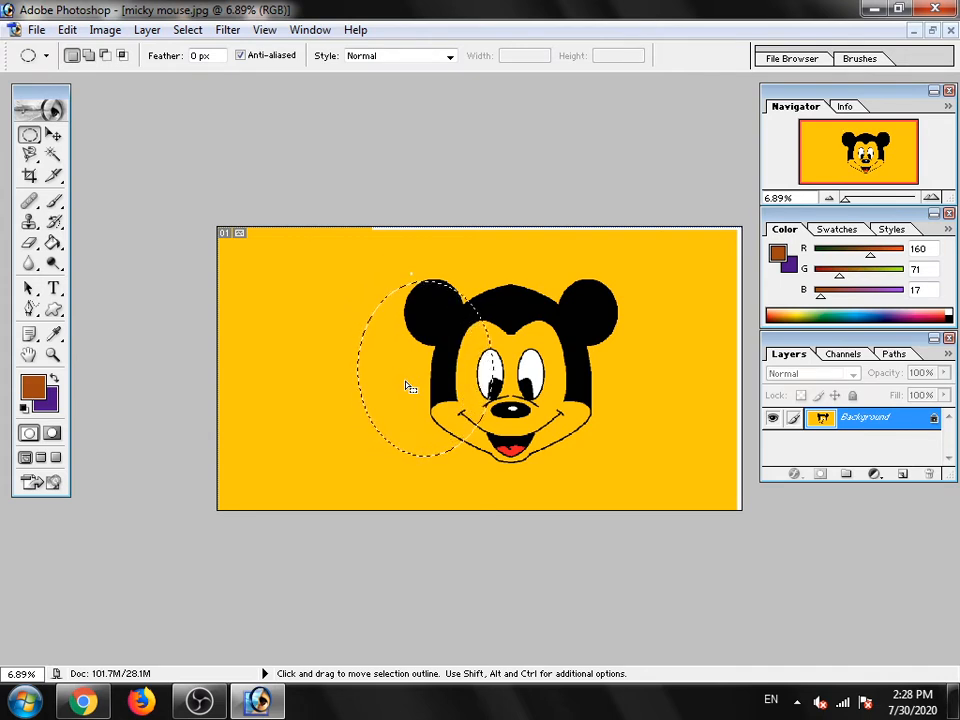
pyautogui.press('Right')
pyautogui.press('Right')
pyautogui.press('Right')
pyautogui.press('Right')
pyautogui.press('Right')
pyautogui.press('Right')
pyautogui.press('Right')
pyautogui.press('Right')
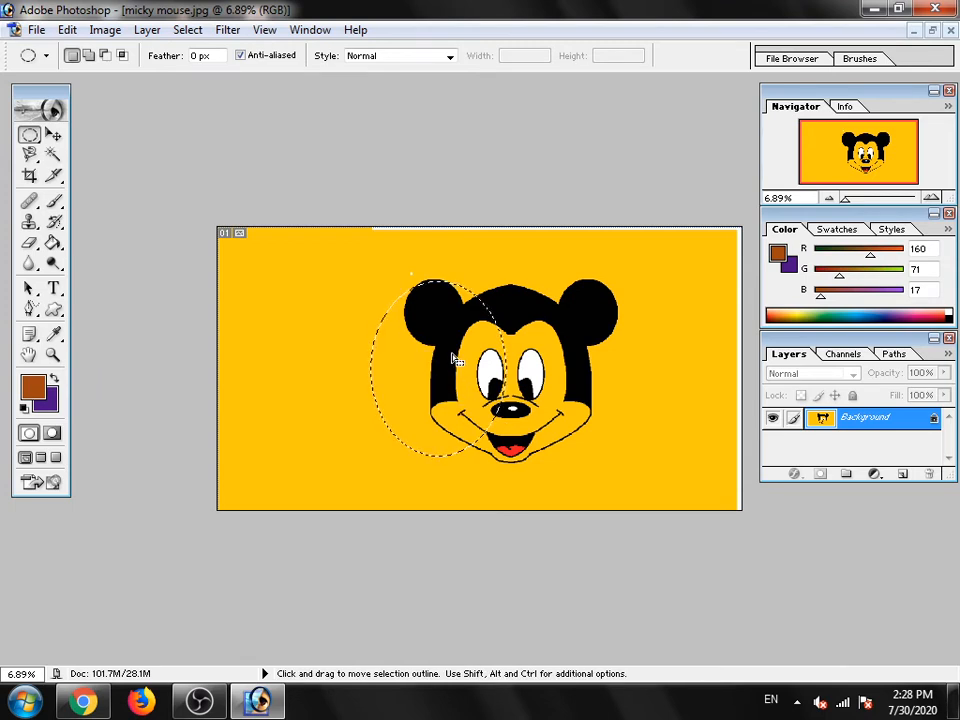
# - Move the elliptical selection freely out to the left background and back over the left-hand ear
pyautogui.moveTo(579, 331); pyautogui.dragTo(369, 311)
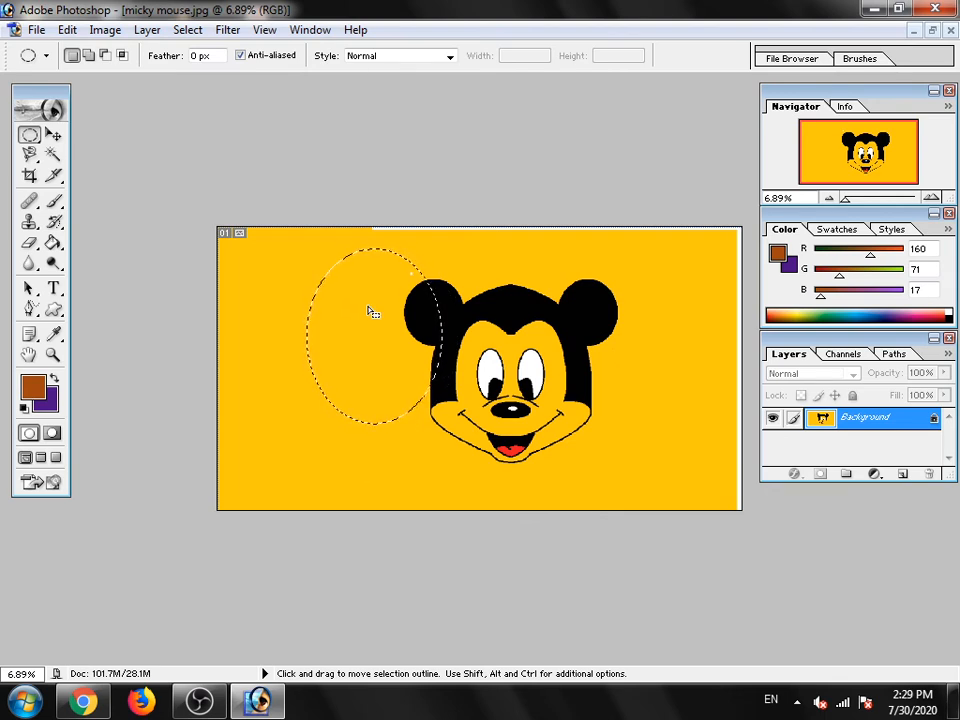
pyautogui.moveTo(369, 311); pyautogui.dragTo(441, 324)
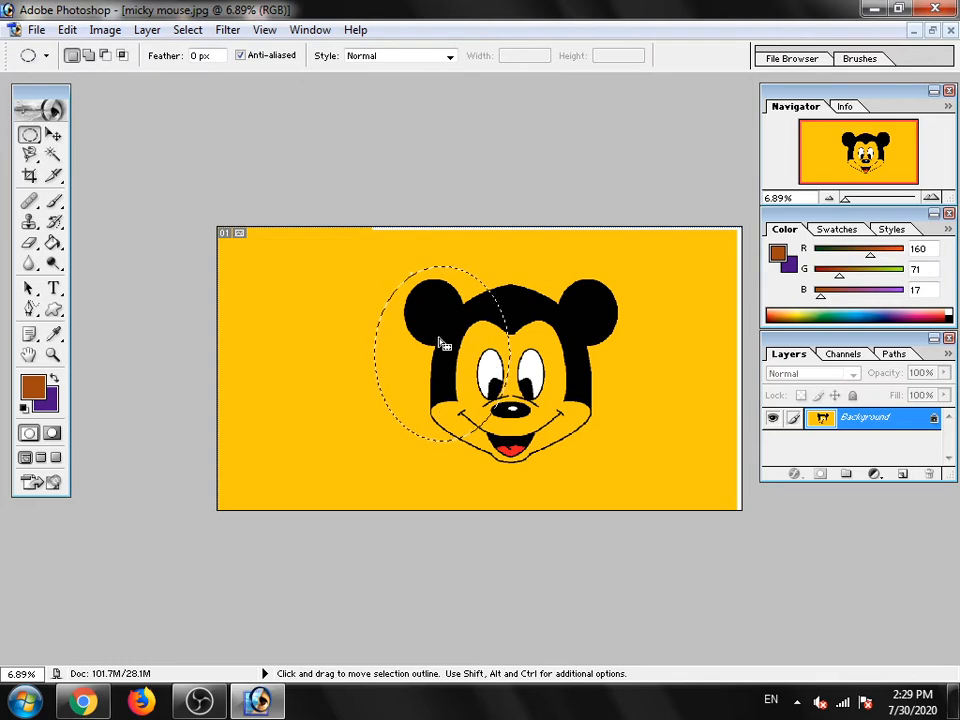
# - Replace the current selection with a large elliptical selection covering the left-hand ear and left half of the face
pyautogui.press('ctrl')
pyautogui.moveTo(472, 370); pyautogui.dragTo(428, 367)
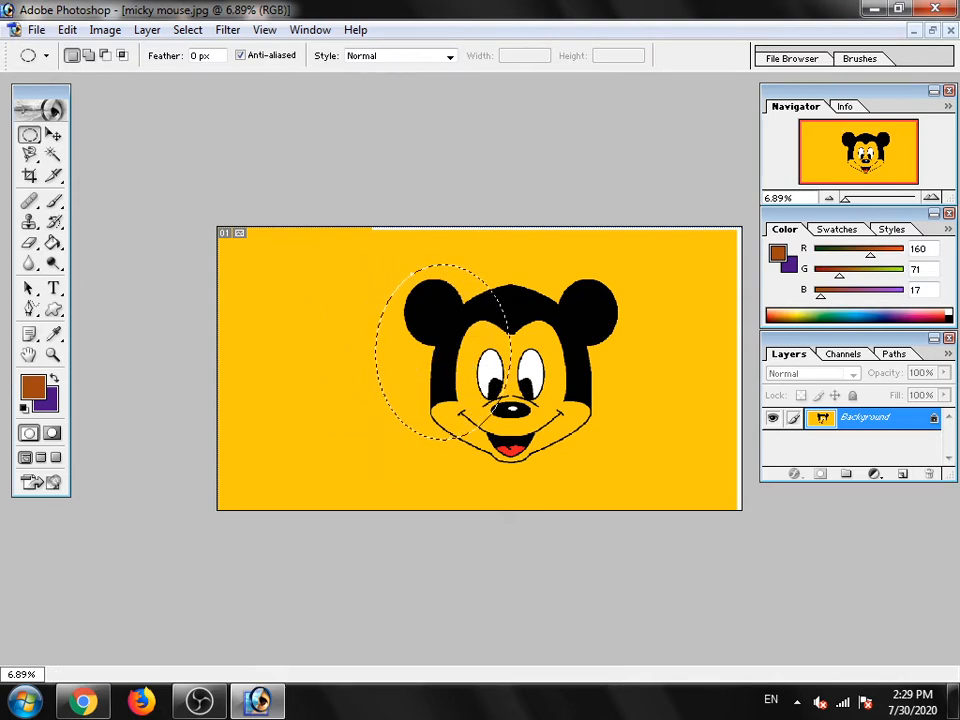
pyautogui.click(466, 360)
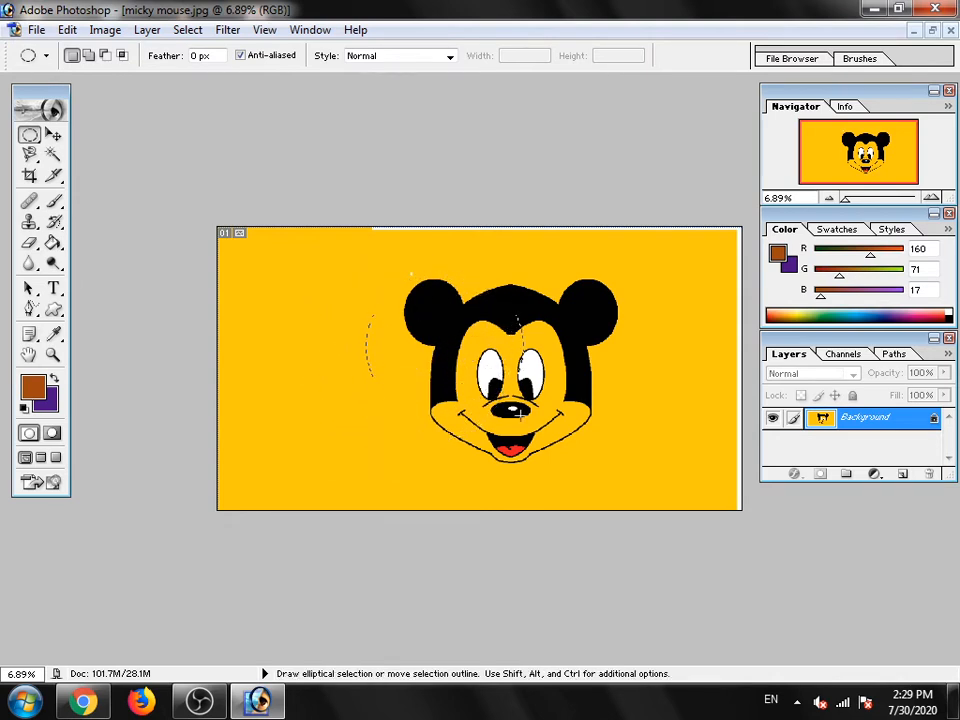
pyautogui.moveTo(520, 413); pyautogui.dragTo(525, 460)
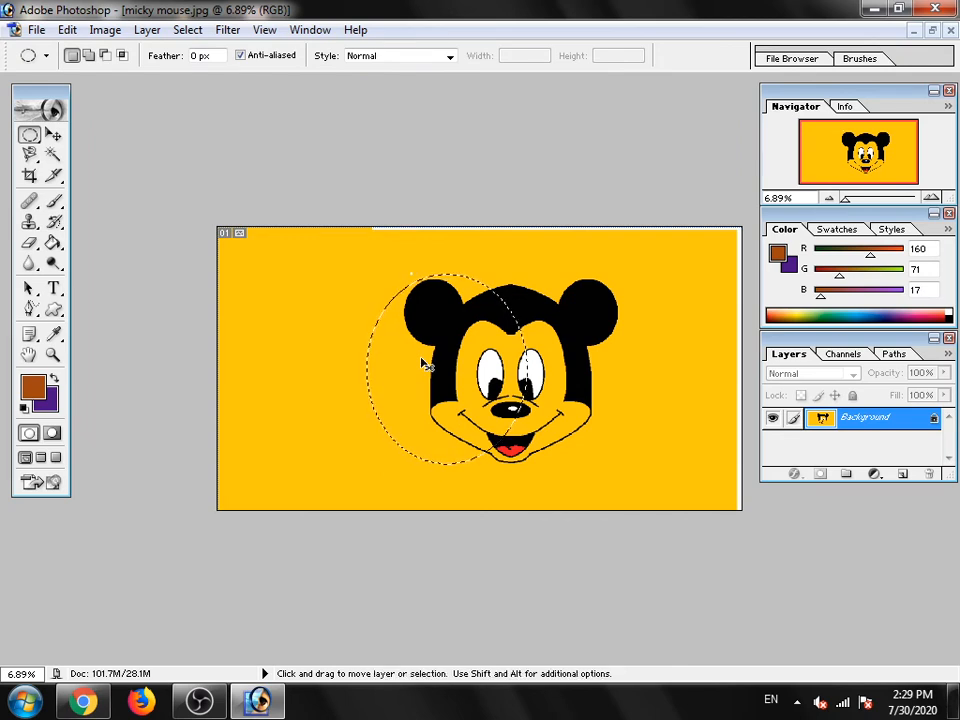
# - Move the selected face area up to the left background with the Move tool and undo the move
pyautogui.click(53, 135)
pyautogui.moveTo(470, 350); pyautogui.dragTo(345, 302)
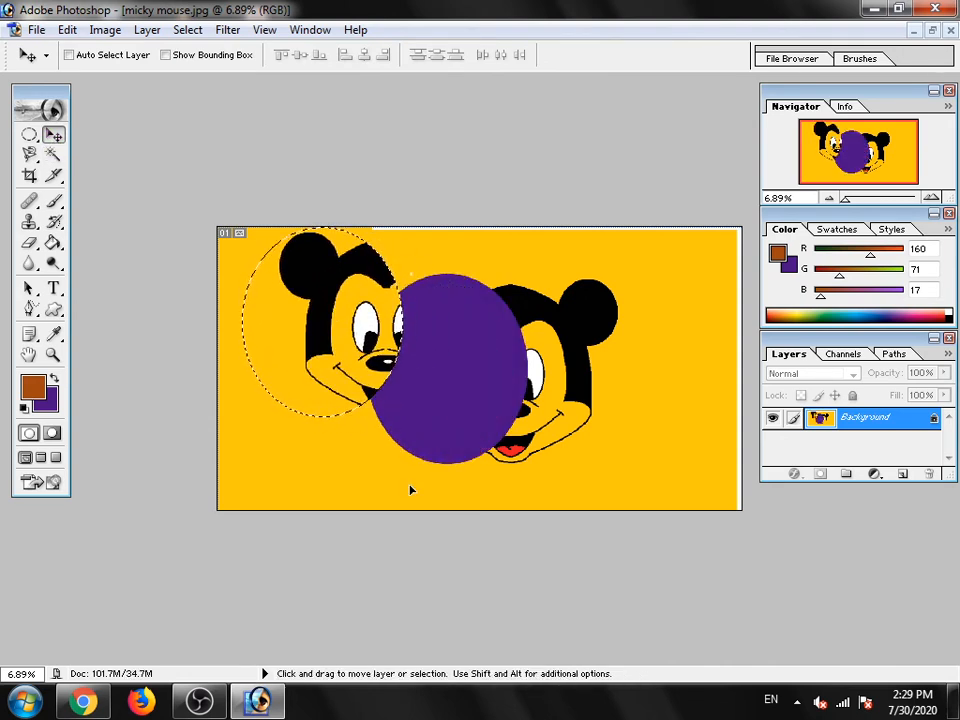
pyautogui.hotkey('ctrl', 'z')
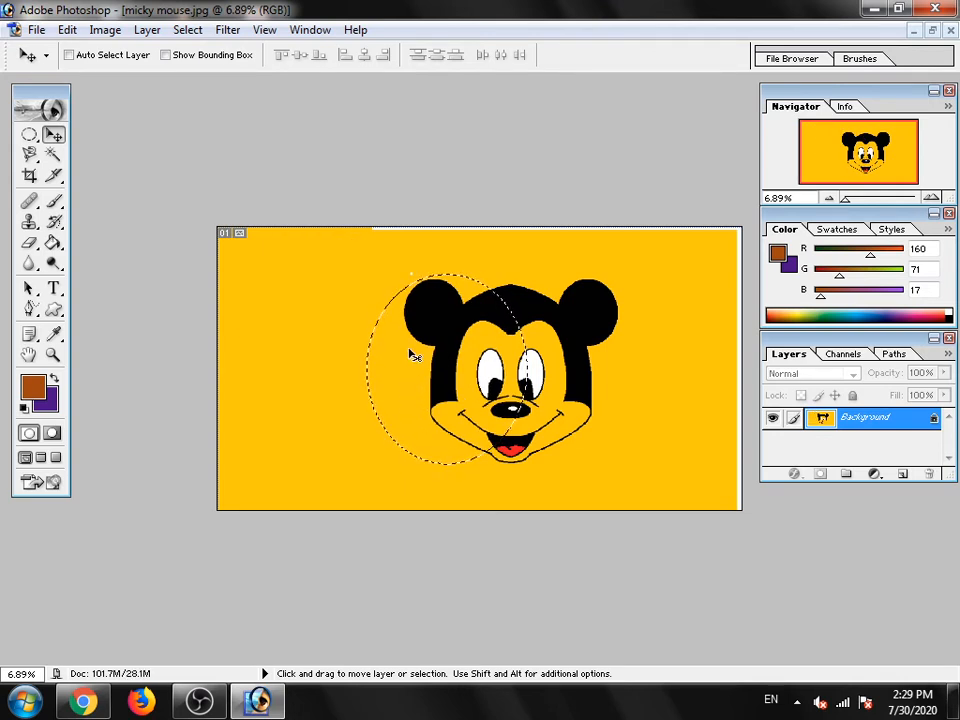
# - Move the selected face area onto the left background, copy it to a new layer, and place the copy over the original face's right side
pyautogui.moveTo(439, 378); pyautogui.dragTo(333, 373)
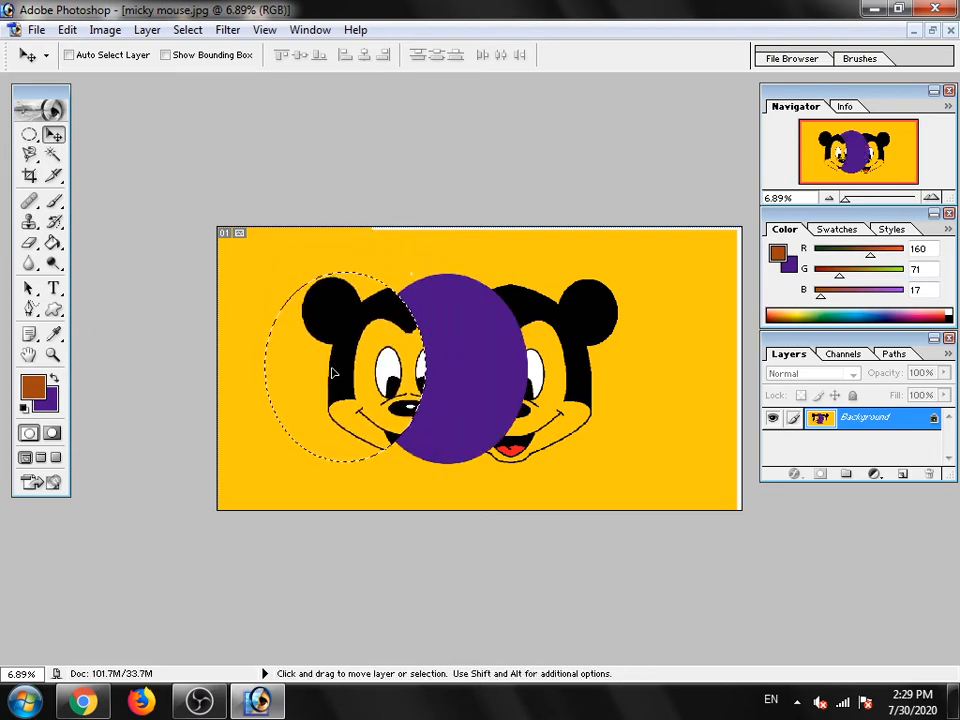
pyautogui.hotkey('ctrl', 'j')
pyautogui.moveTo(340, 370); pyautogui.dragTo(535, 387)
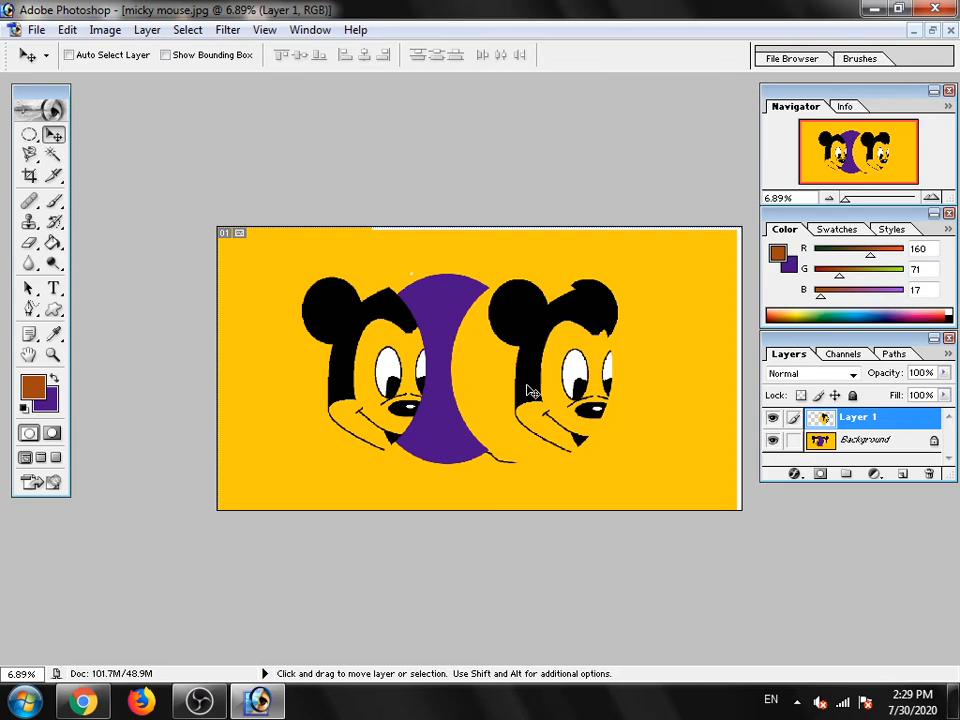
# - Repeatedly undo and redo the last move of the copied face to compare its two positions
pyautogui.hotkey('ctrl', 'z')
pyautogui.hotkey('ctrl', 'z')
pyautogui.hotkey('ctrl', 'z')
pyautogui.hotkey('ctrl', 'z')
pyautogui.hotkey('ctrl', 'z')
pyautogui.hotkey('ctrl', 'z')
pyautogui.hotkey('ctrl', 'z')
pyautogui.hotkey('ctrl', 'z')
pyautogui.hotkey('ctrl', 'z')
pyautogui.hotkey('ctrl', 'z')
pyautogui.hotkey('ctrl', 'z')
pyautogui.hotkey('ctrl', 'z')
pyautogui.hotkey('ctrl', 'z')
pyautogui.hotkey('ctrl', 'z')
pyautogui.hotkey('ctrl', 'z')
pyautogui.hotkey('ctrl', 'z')
pyautogui.hotkey('ctrl', 'z')
pyautogui.hotkey('ctrl', 'z')
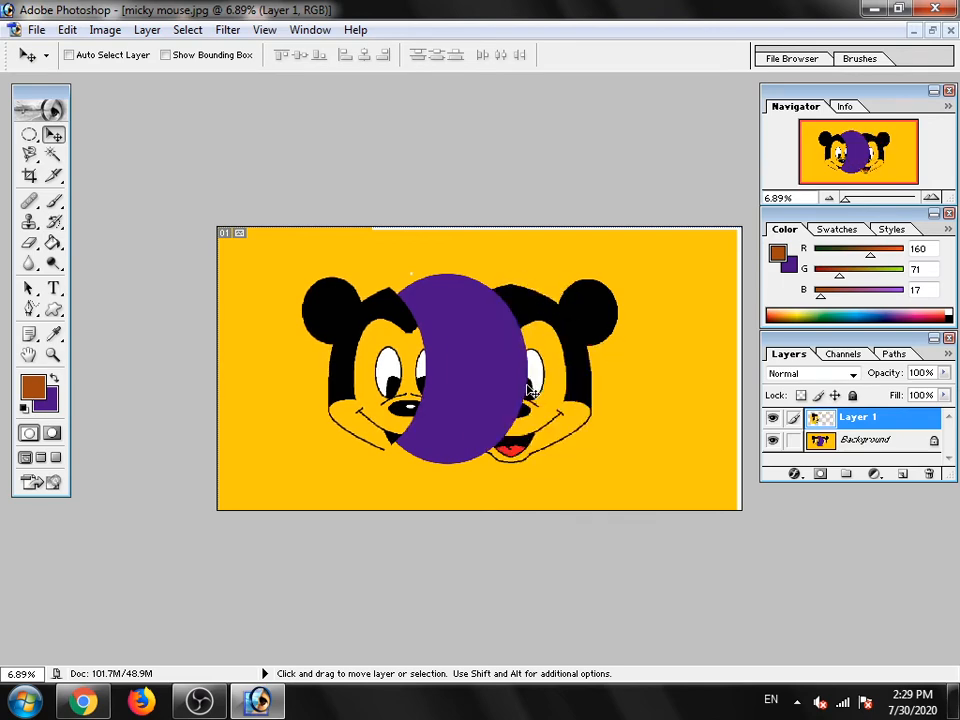
pyautogui.hotkey('ctrl', 'z')
pyautogui.hotkey('ctrl', 'z')
pyautogui.hotkey('ctrl', 'z')
pyautogui.hotkey('ctrl', 'z')
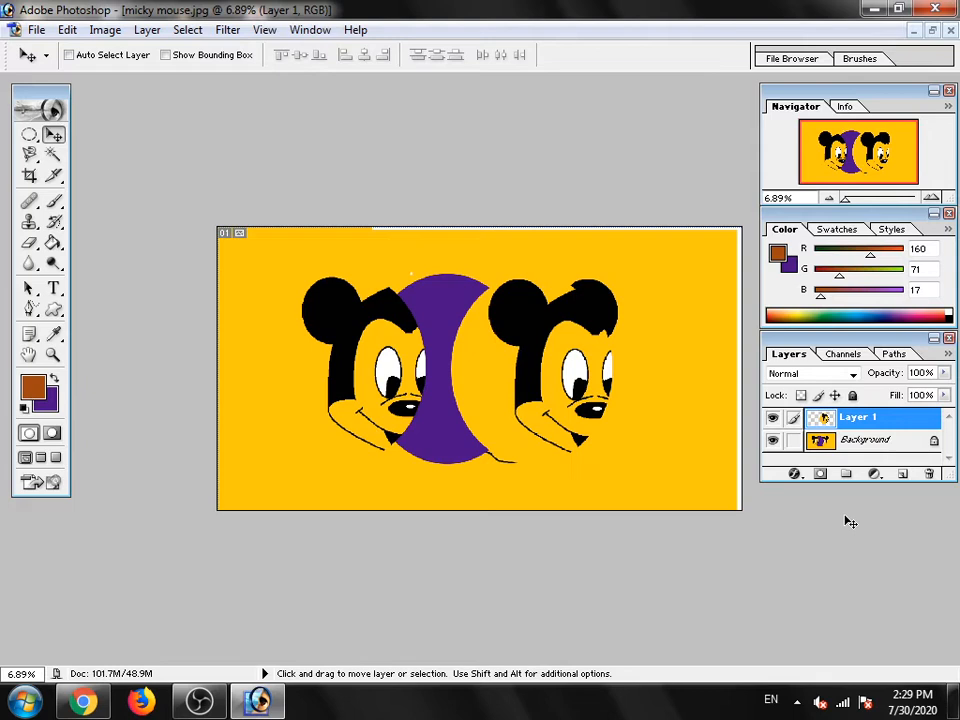
# - Activate the Background layer and try to move it with the Move tool
pyautogui.click(843, 441)
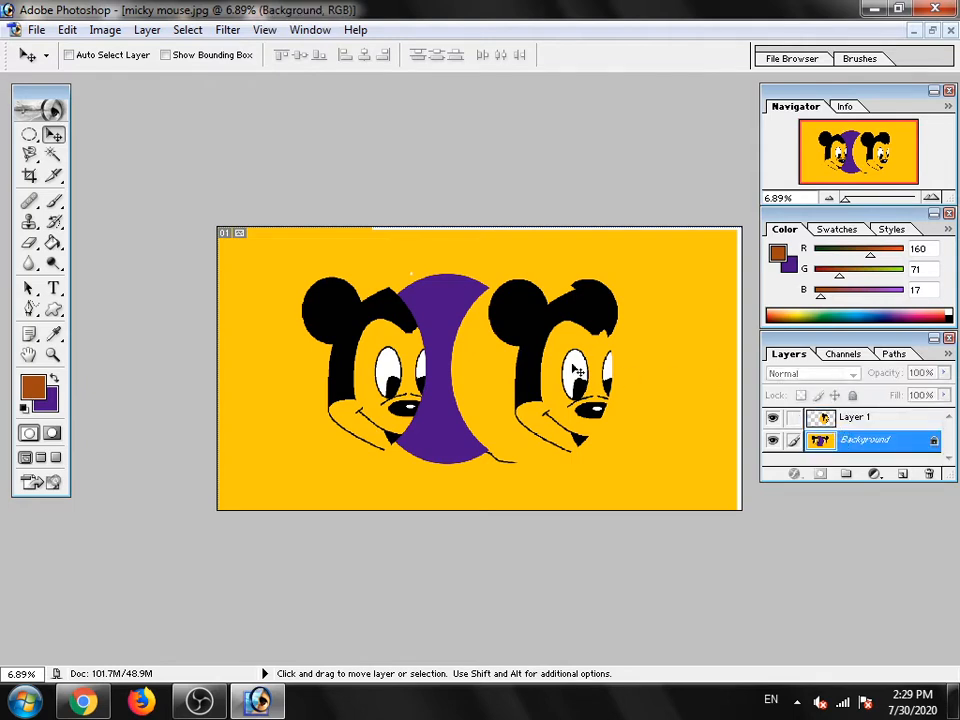
pyautogui.click(490, 358)
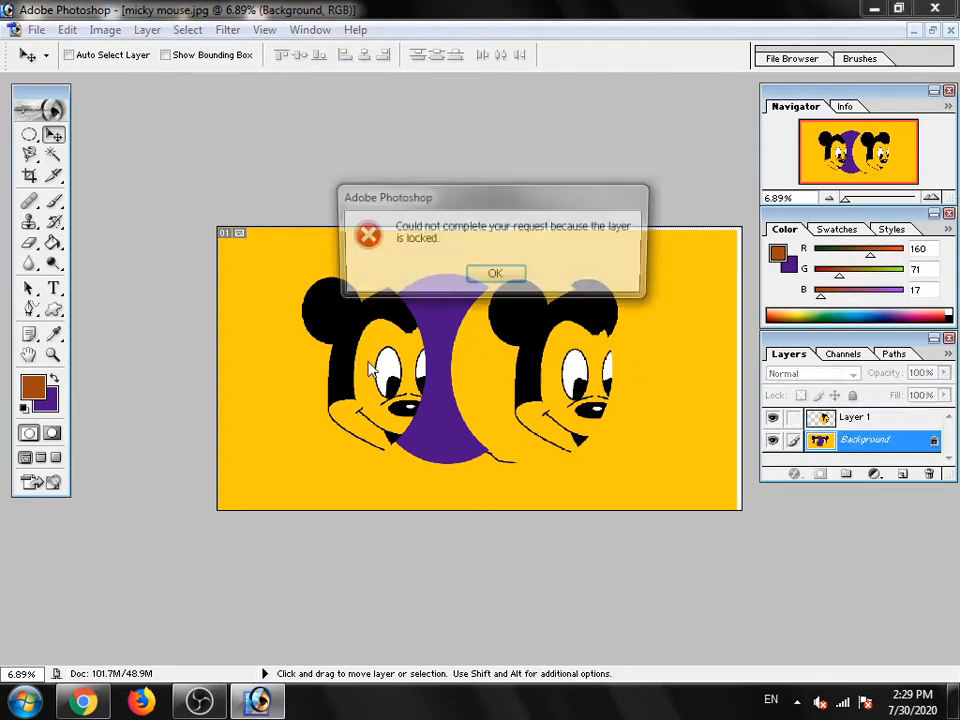
pyautogui.click(494, 275)
pyautogui.moveTo(425, 357); pyautogui.dragTo(567, 338)
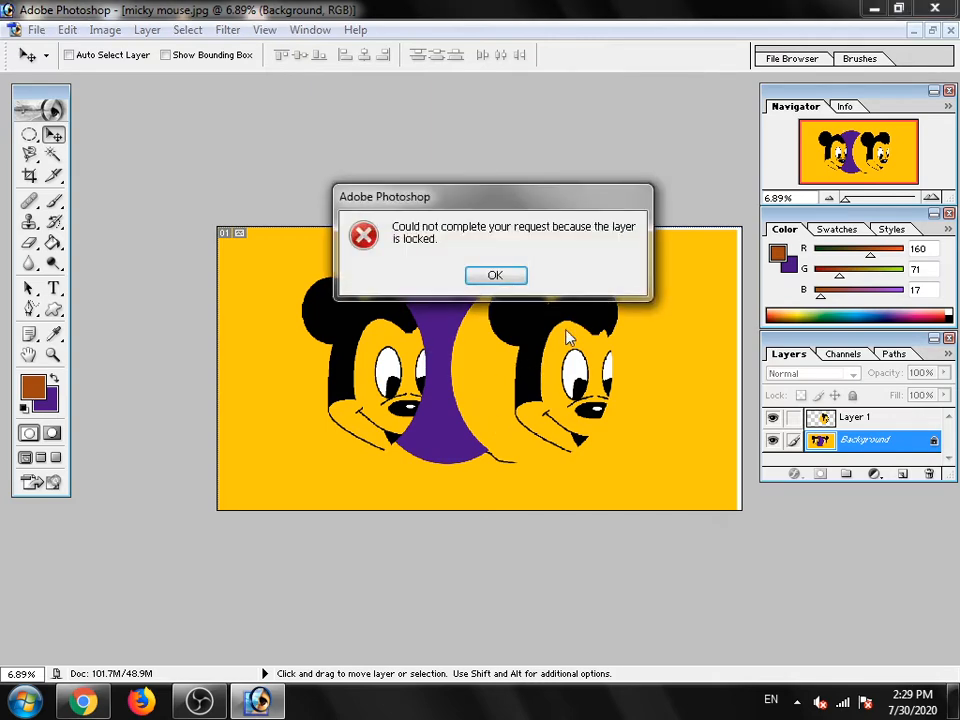
pyautogui.click(484, 278)
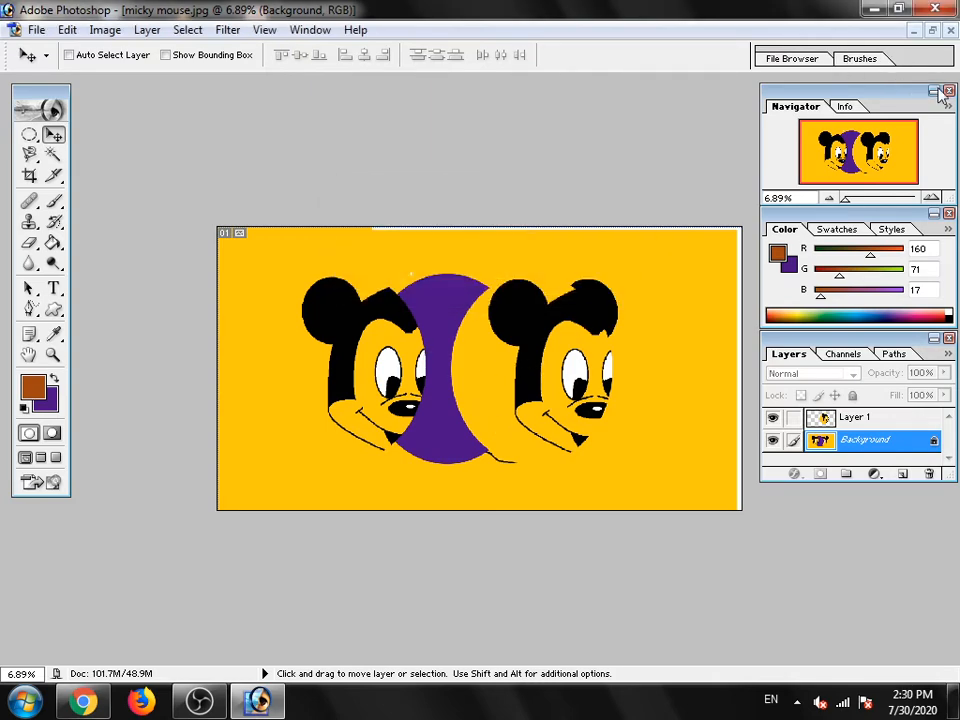
# - Close the image without saving and reopen micky mouse.jpg from the Desktop in a maximized window
pyautogui.click(950, 30)
pyautogui.click(496, 276)
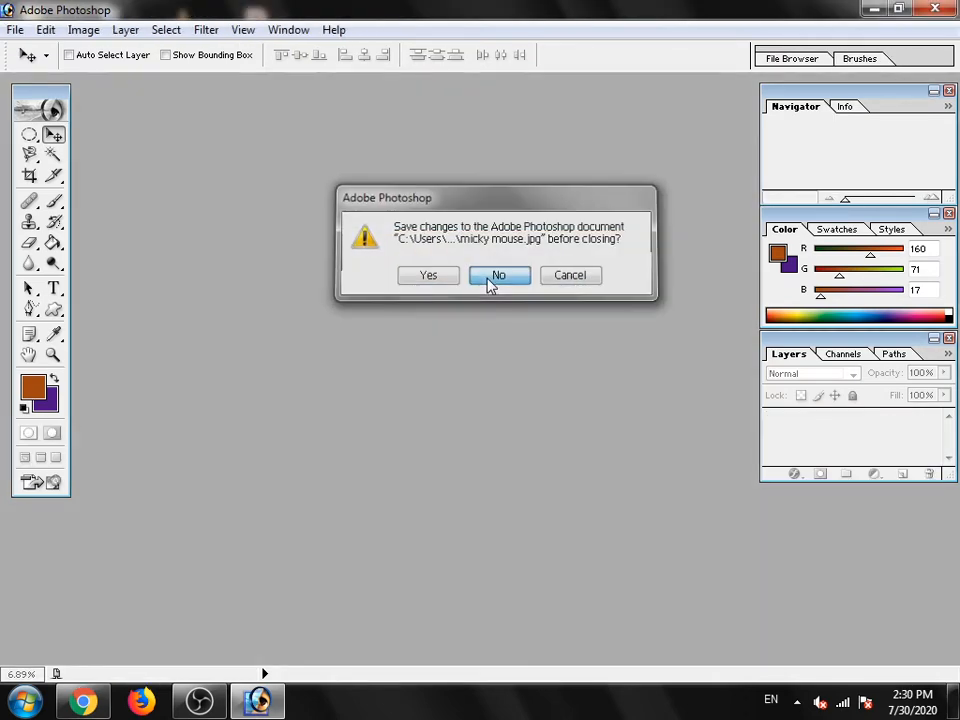
pyautogui.click(15, 30)
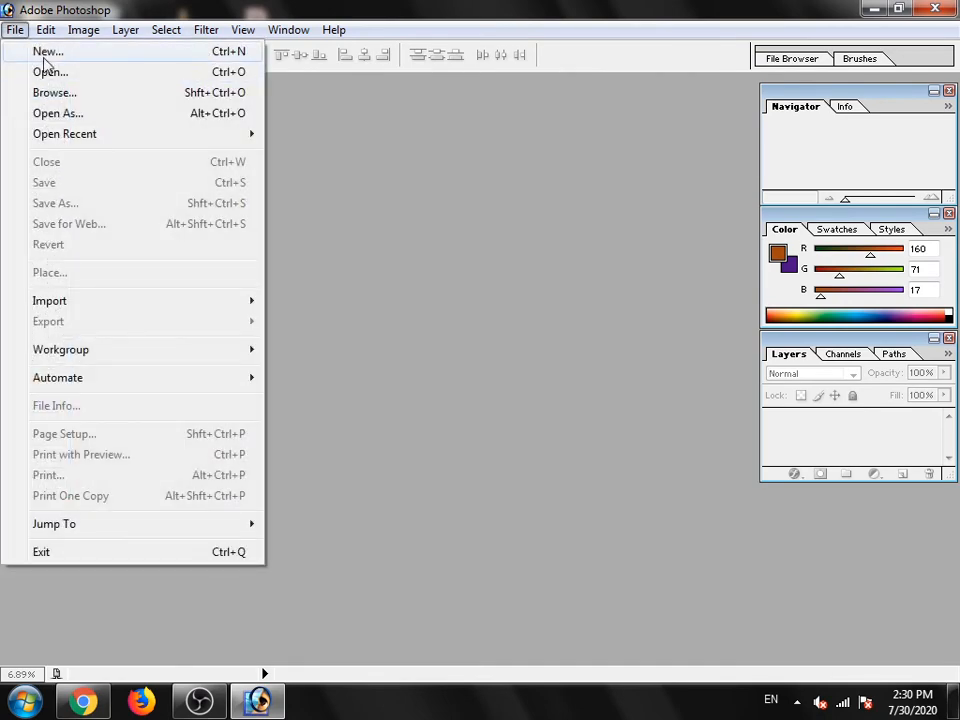
pyautogui.click(20, 72)
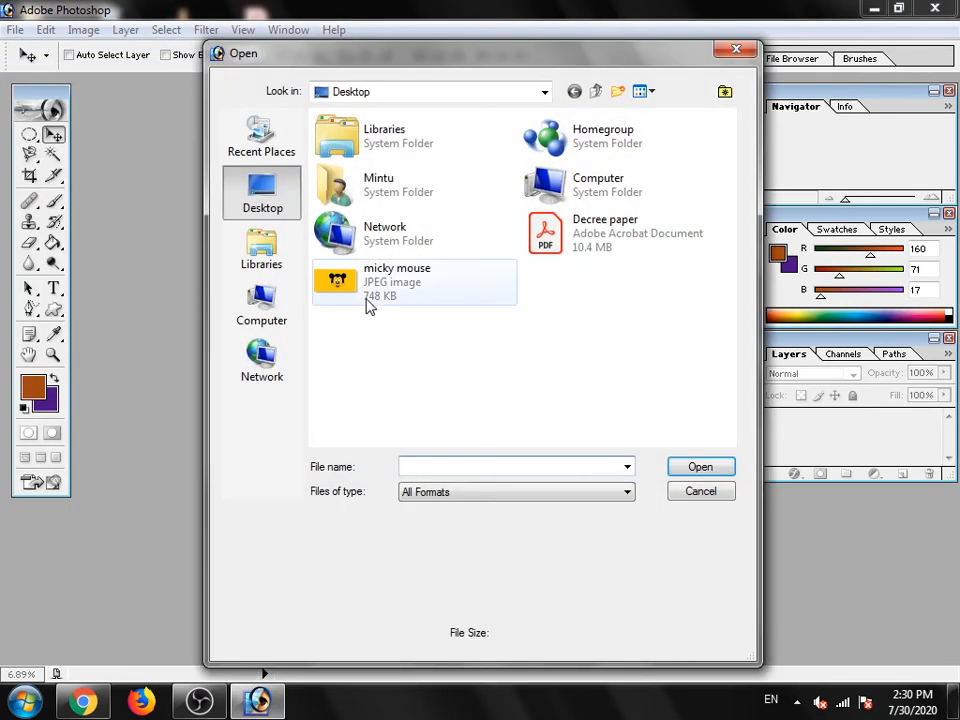
pyautogui.click(365, 298)
pyautogui.doubleClick(365, 298)
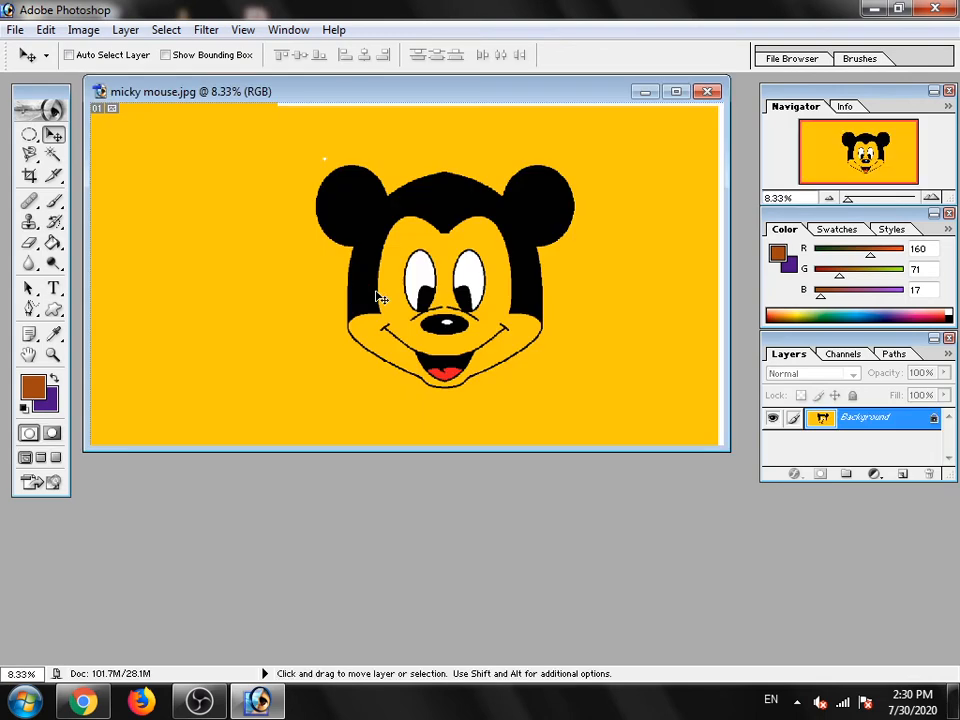
pyautogui.click(672, 92)
pyautogui.hotkey('ctrl', '-')
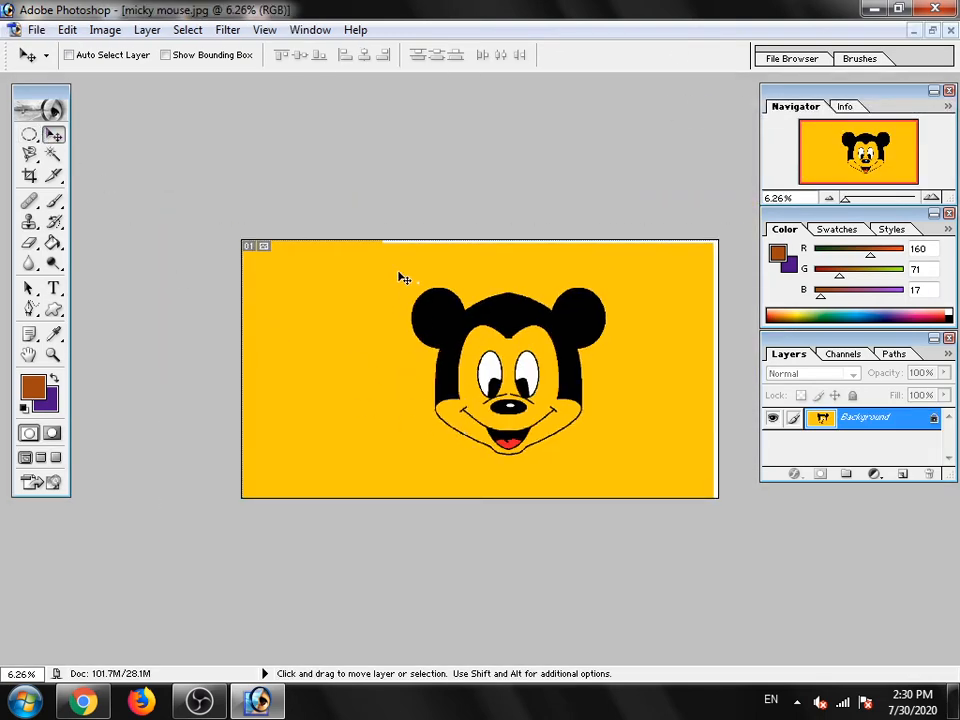
# - Copy the left-hand ear to a new layer using an elliptical selection and move the copy onto the left background
pyautogui.click(29, 134)
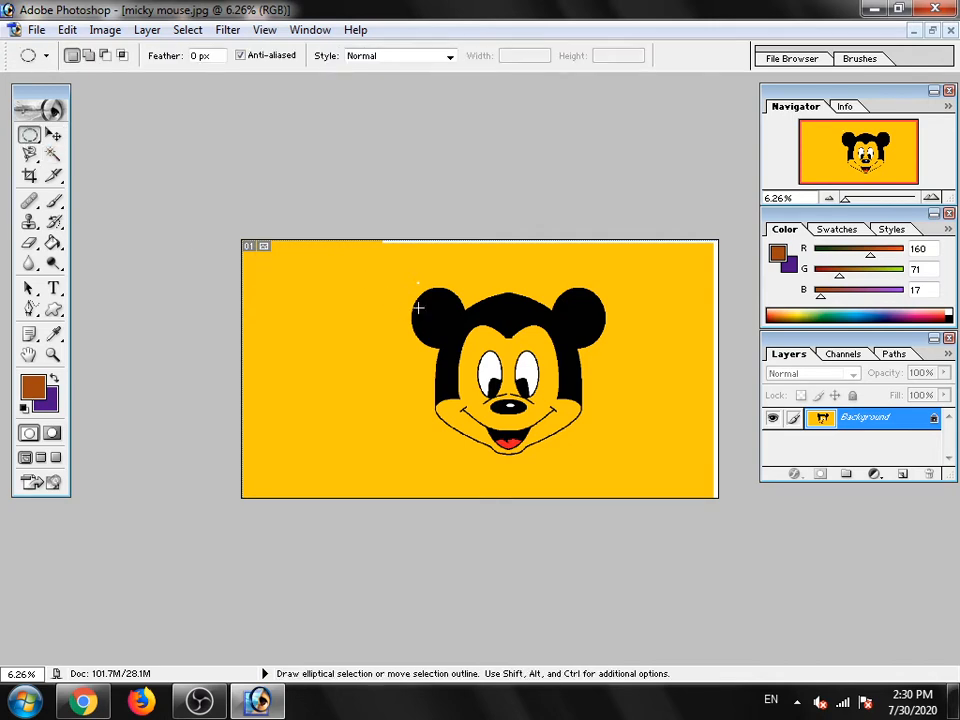
pyautogui.moveTo(425, 311); pyautogui.dragTo(468, 353)
pyautogui.click(53, 134)
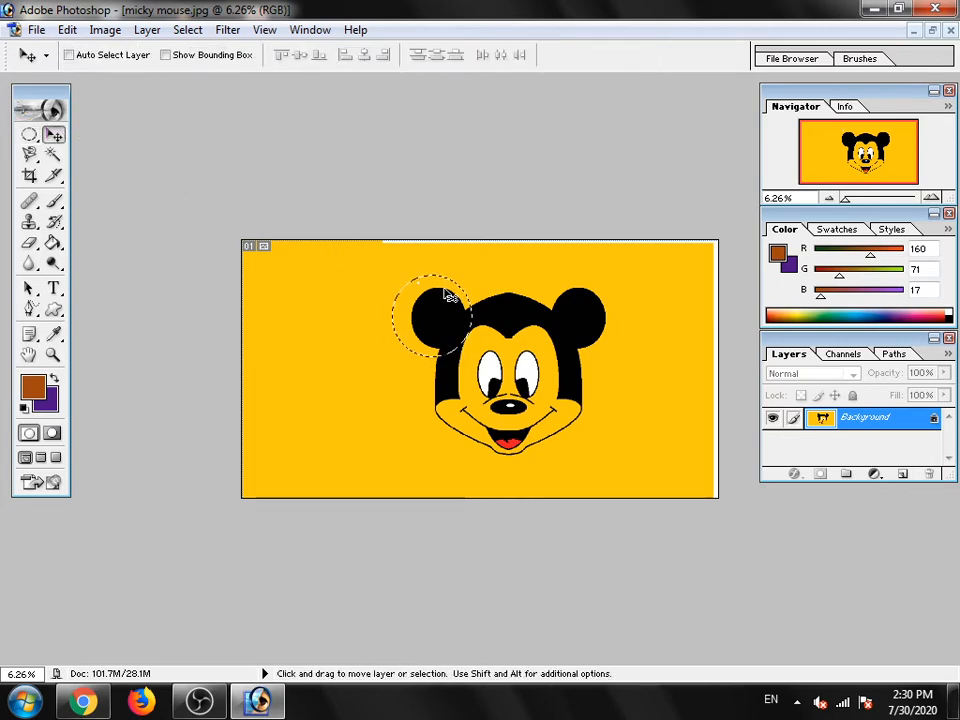
pyautogui.hotkey('ctrl', 'j')
pyautogui.moveTo(448, 311); pyautogui.dragTo(375, 305)
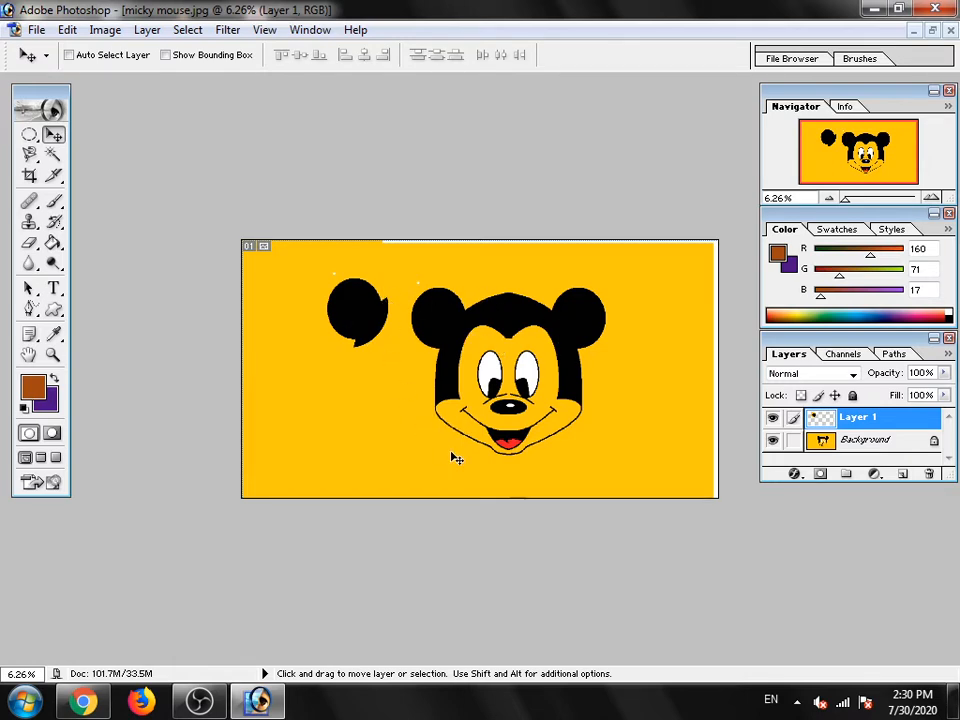
# - Draw a rectangular selection around the left-hand eye with the Rectangular Marquee tool
pyautogui.click(29, 138)
pyautogui.click(29, 138)
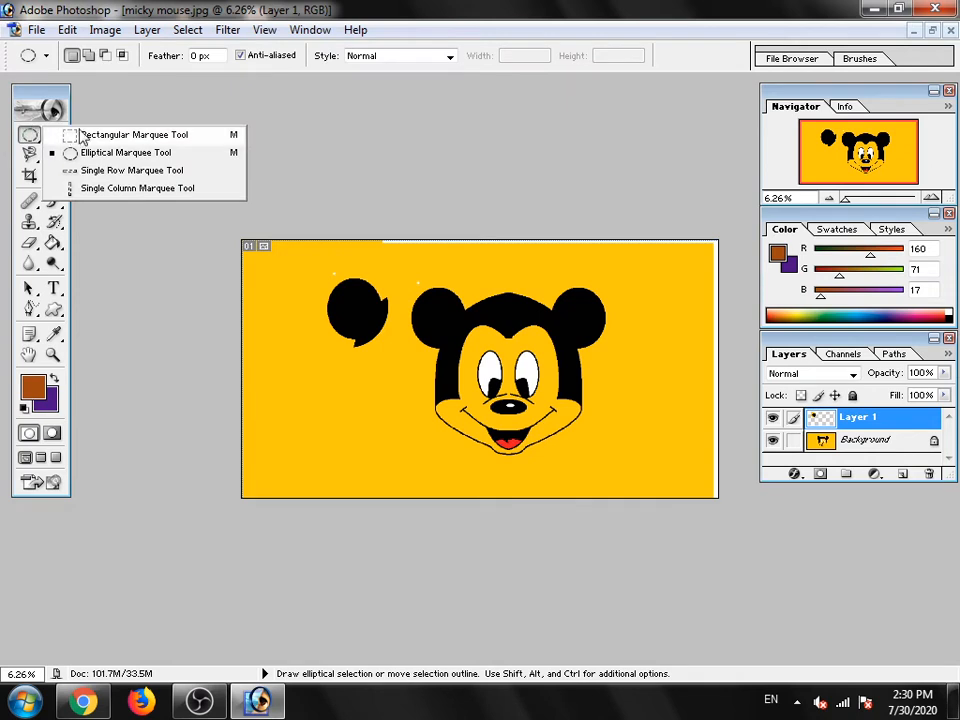
pyautogui.click(86, 133)
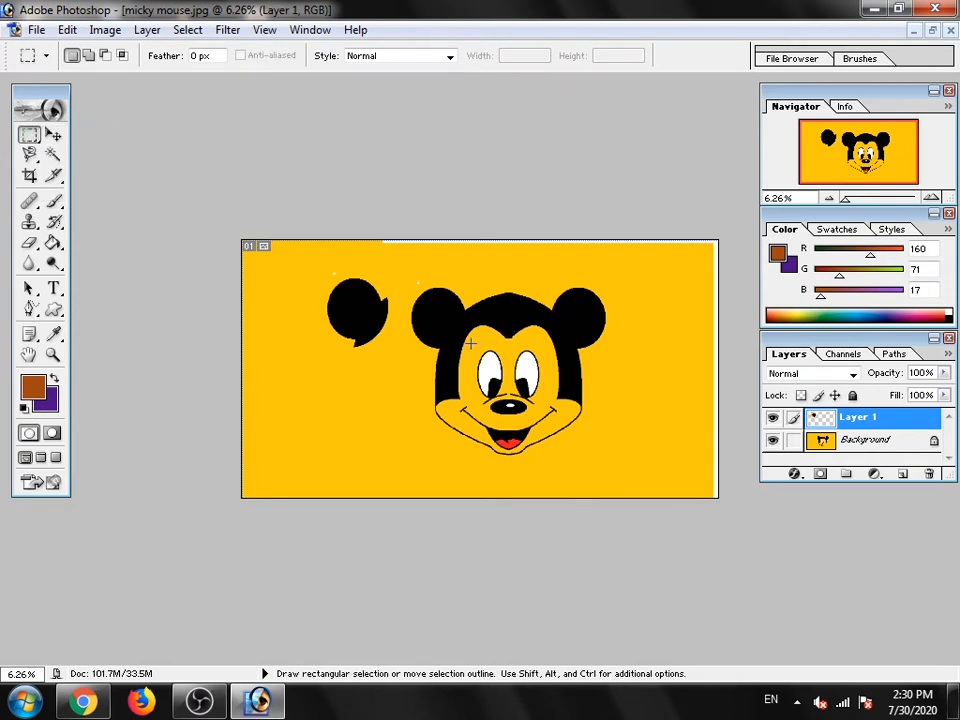
pyautogui.moveTo(470, 343); pyautogui.dragTo(508, 396)
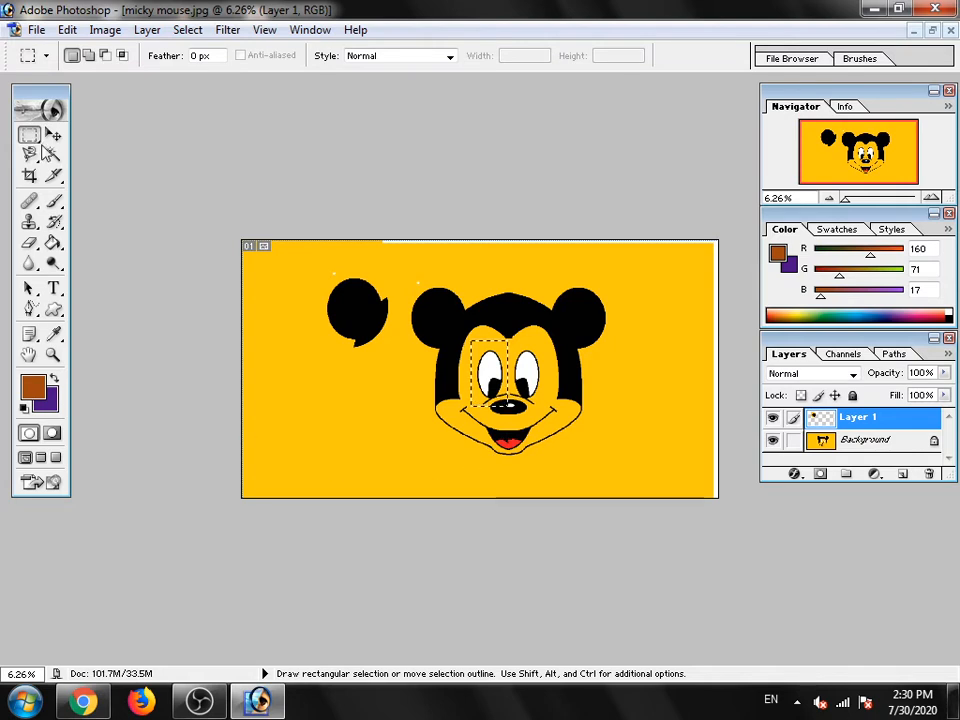
# - Try to copy and move the selected eye area while the copied ear's layer is active
pyautogui.hotkey('ctrl', 'j')
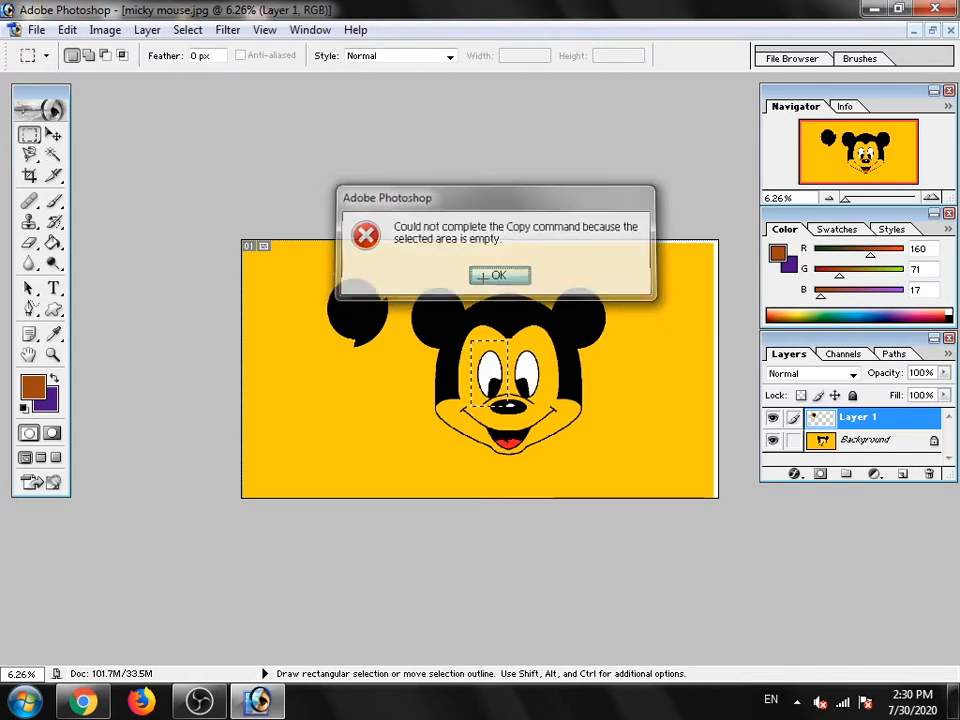
pyautogui.click(481, 277)
pyautogui.click(53, 134)
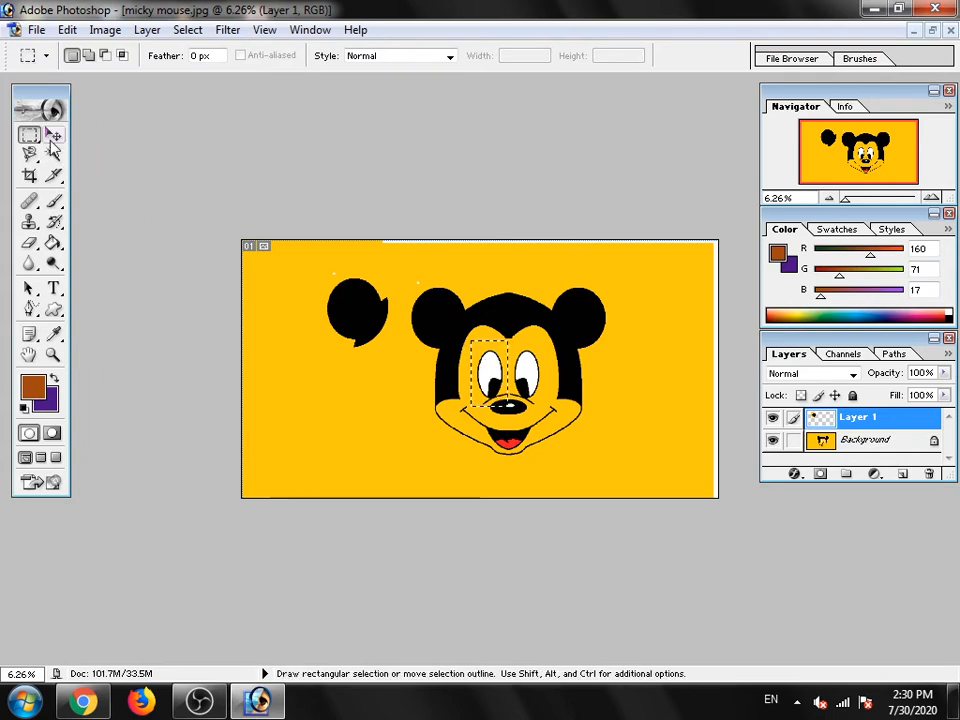
pyautogui.click(445, 385)
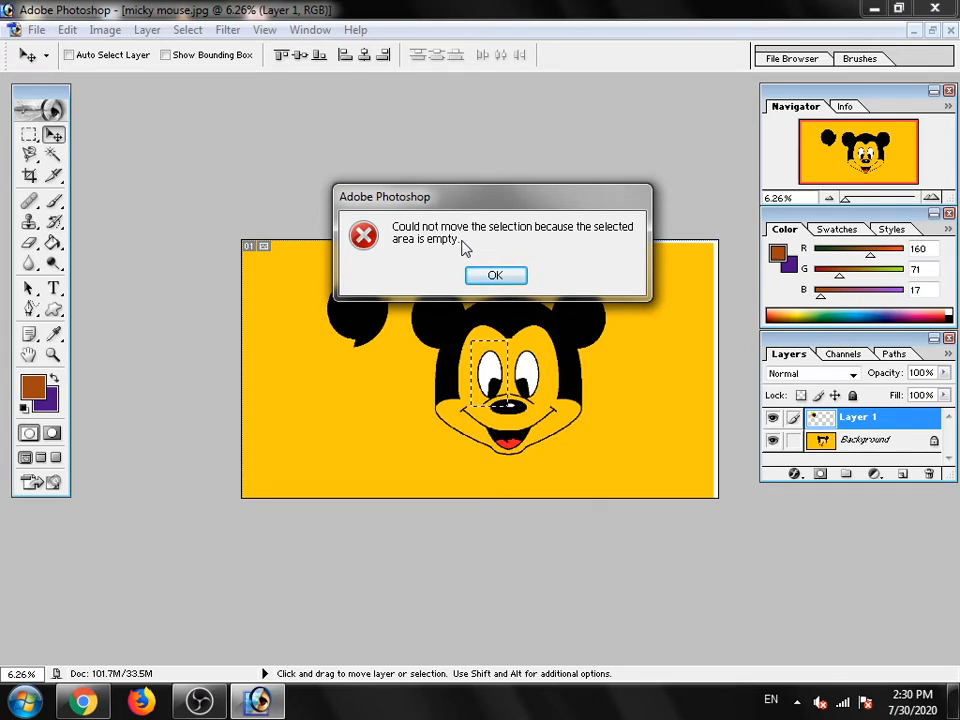
pyautogui.click(493, 278)
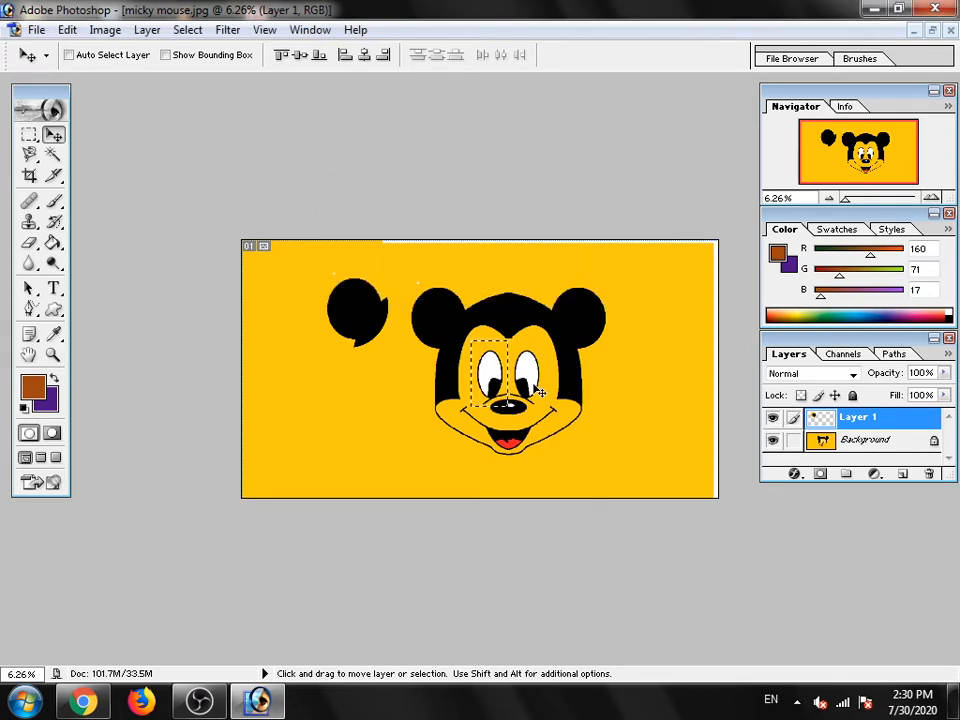
pyautogui.click(498, 375)
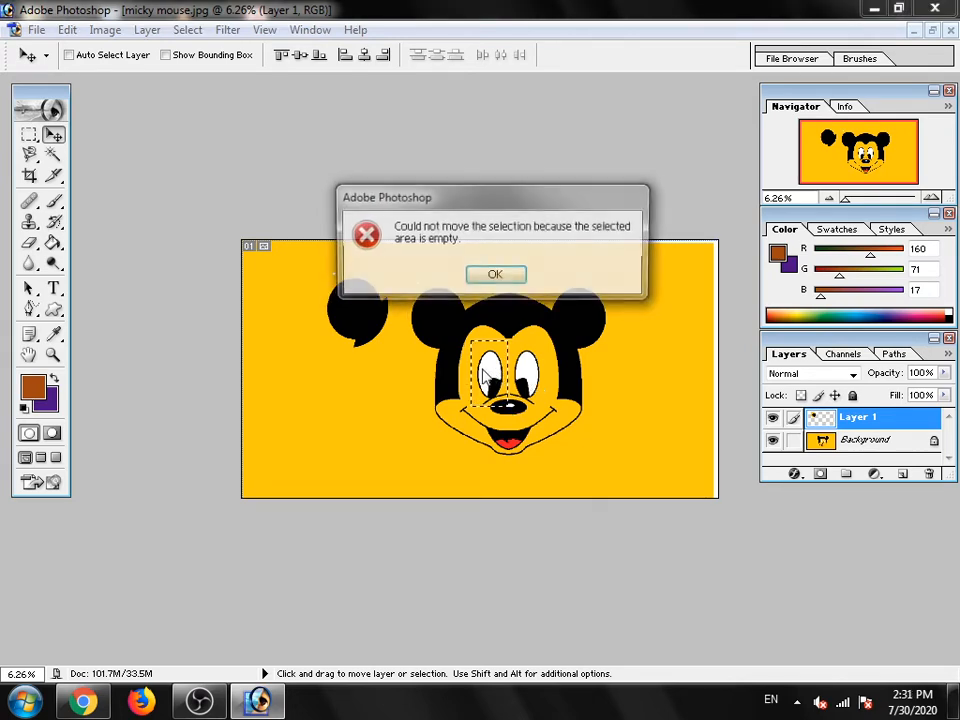
pyautogui.click(493, 279)
# - Copy the selected left-hand eye from the Background layer to a new layer and move the copy left of the copied ear
pyautogui.click(860, 440)
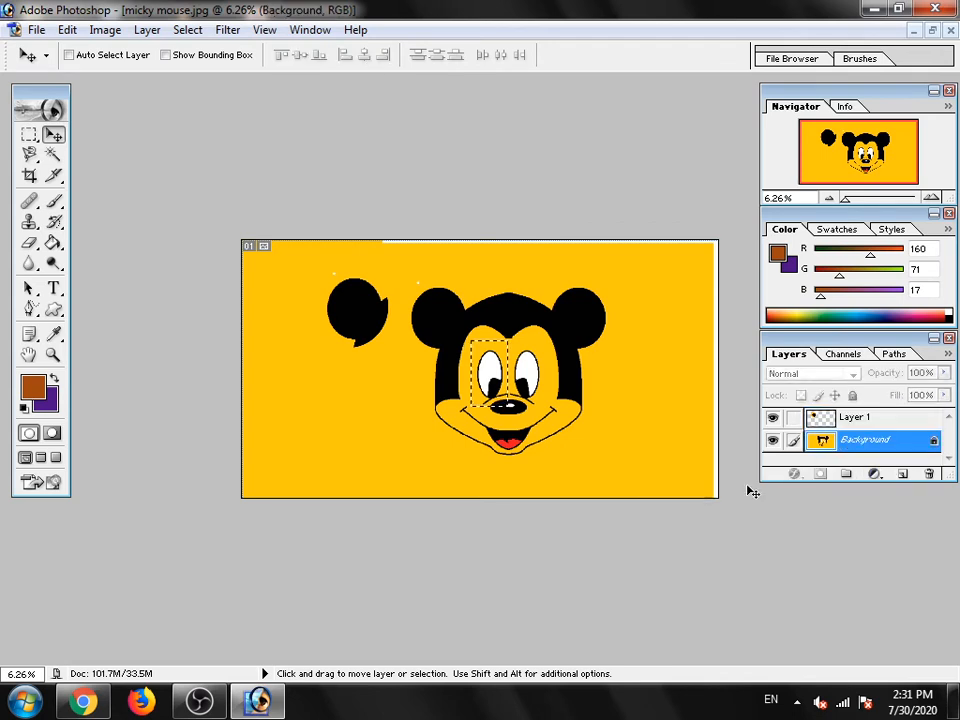
pyautogui.moveTo(492, 380)
pyautogui.mouseDown()
pyautogui.moveTo(464, 380)
pyautogui.moveTo(493, 378)
pyautogui.mouseUp()
pyautogui.moveTo(462, 380); pyautogui.dragTo(477, 380)
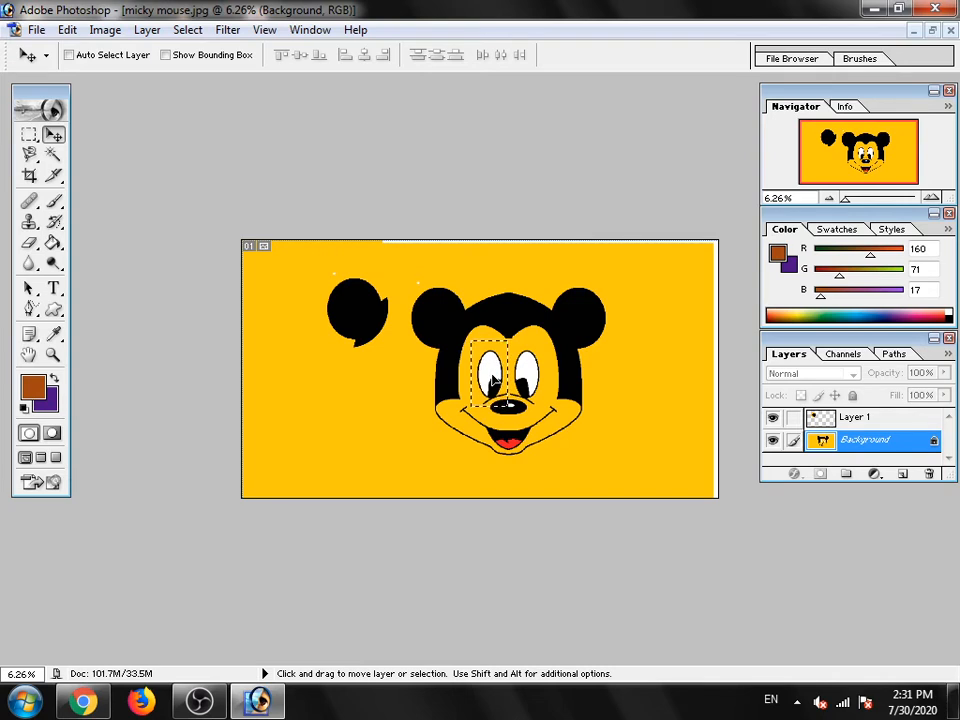
pyautogui.hotkey('ctrl', 'j')
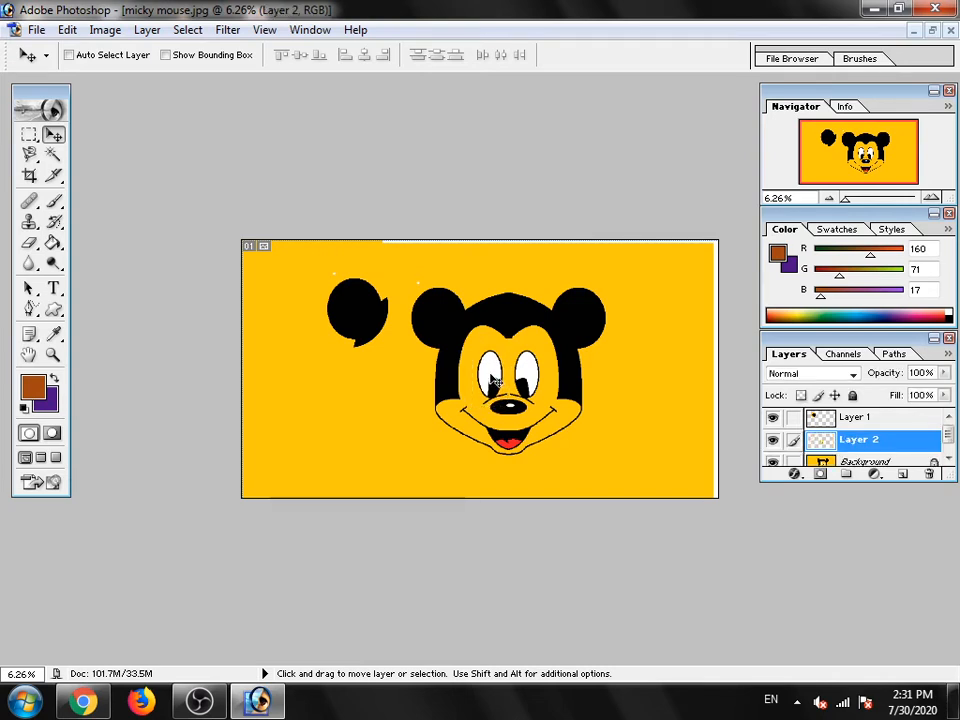
pyautogui.moveTo(492, 378); pyautogui.dragTo(324, 390)
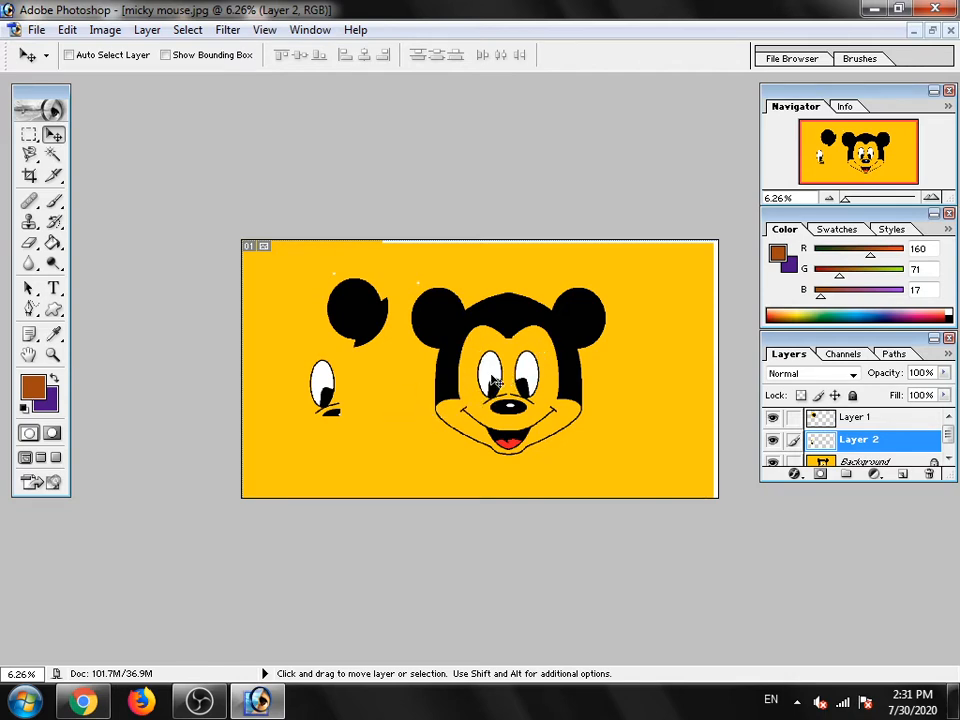
pyautogui.moveTo(325, 393); pyautogui.dragTo(298, 347)
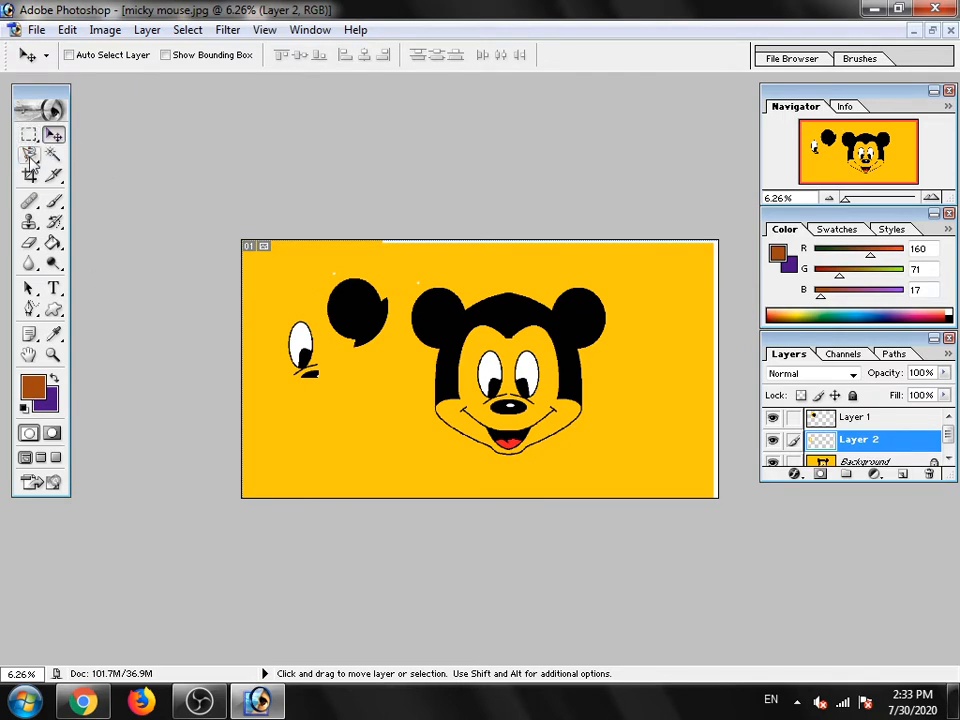
# - Draw a freehand selection around the top of the head and the right-hand ear with the Lasso tool
pyautogui.click(30, 158)
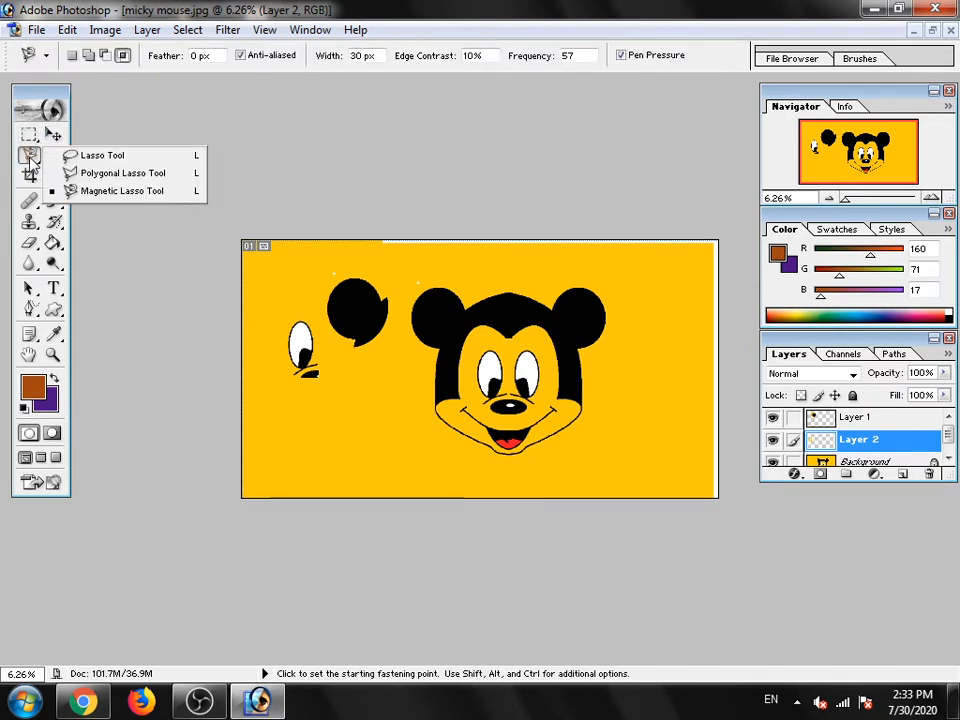
pyautogui.click(90, 155)
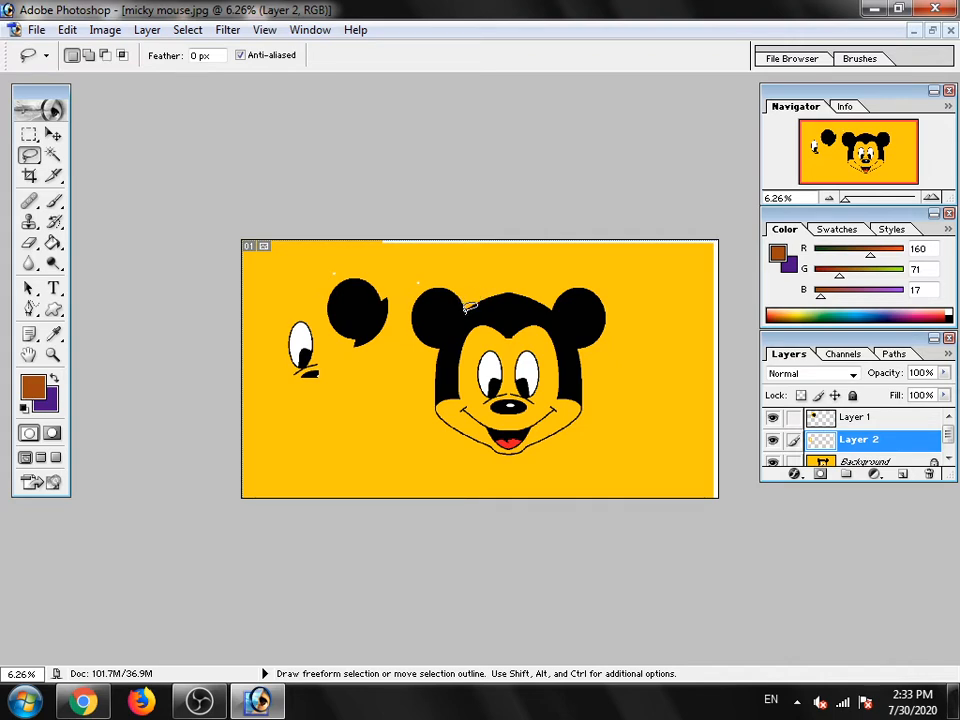
pyautogui.moveTo(466, 304)
pyautogui.mouseDown()
pyautogui.moveTo(524, 286)
pyautogui.moveTo(518, 293)
pyautogui.moveTo(548, 302)
pyautogui.moveTo(570, 282)
pyautogui.moveTo(598, 280)
pyautogui.moveTo(616, 301)
pyautogui.moveTo(616, 326)
pyautogui.moveTo(589, 341)
pyautogui.mouseUp()
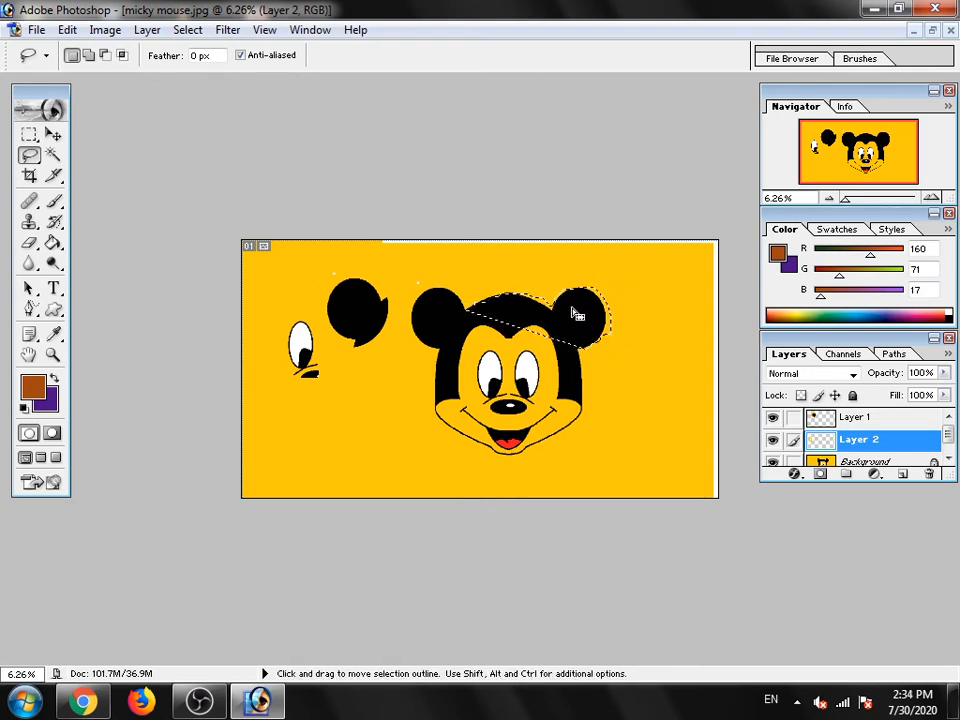
# - Switch to the Move tool and try to copy the selected area while the copied eye's layer is active
pyautogui.hotkey('ctrl', 'c')
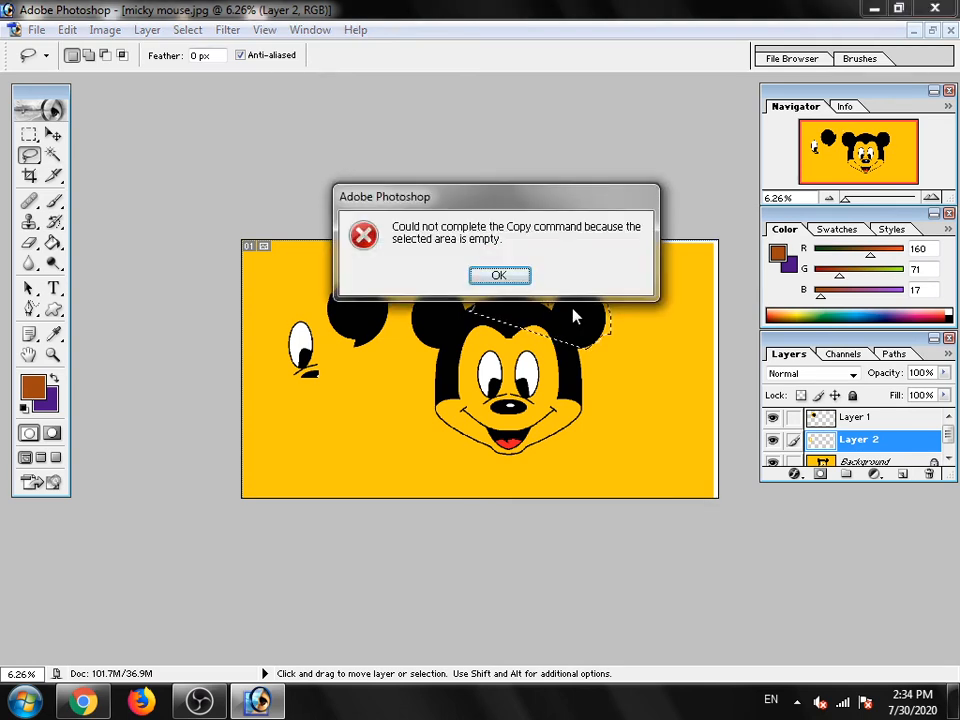
pyautogui.click(498, 276)
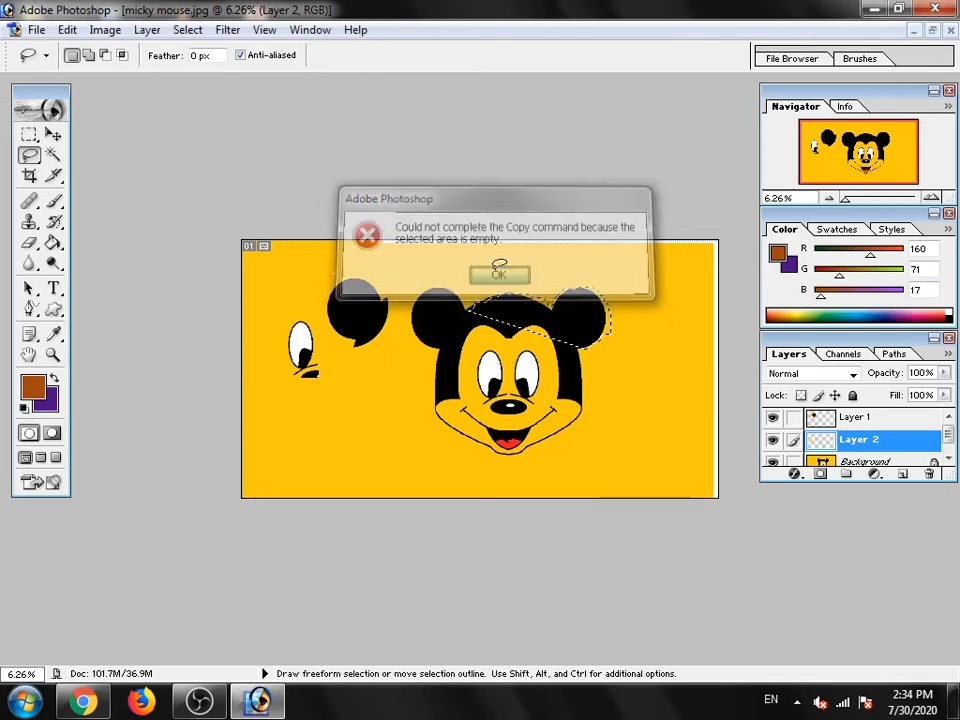
pyautogui.click(57, 136)
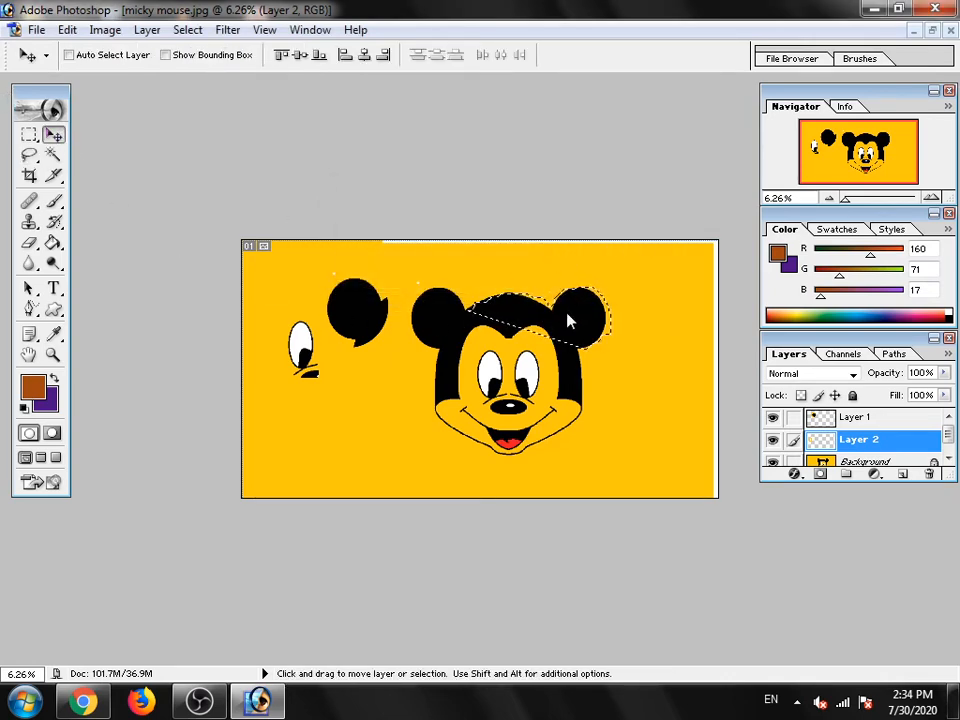
pyautogui.hotkey('ctrl', 'c')
pyautogui.click(496, 277)
# - Copy the selected head top and ear from the Background layer to a new layer and move the copy to the image's upper-right corner
pyautogui.click(856, 459)
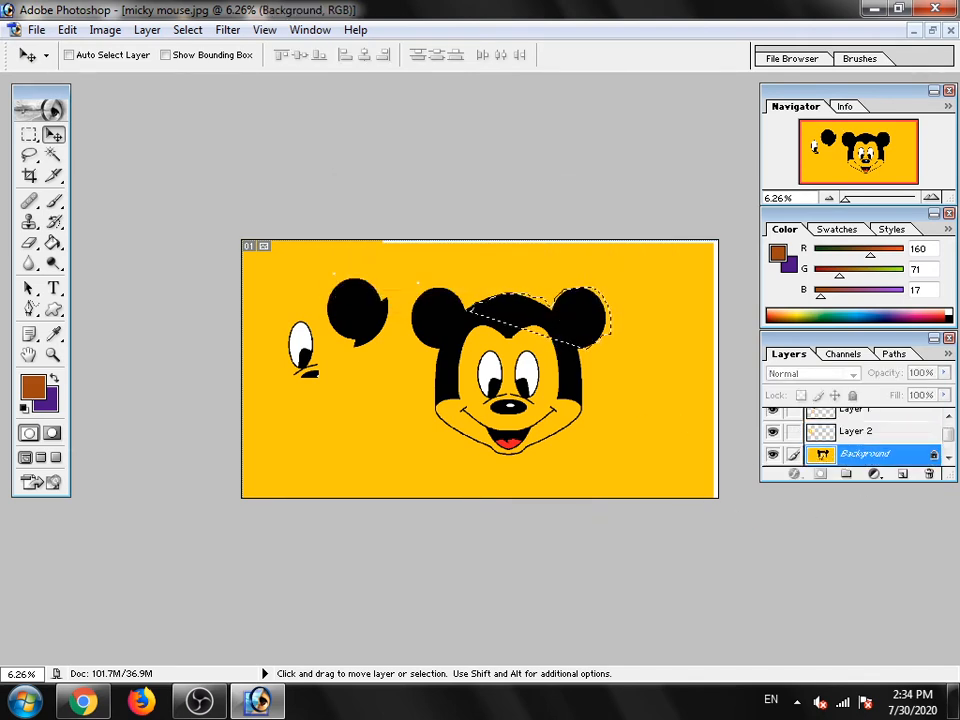
pyautogui.hotkey('ctrl', 'j')
pyautogui.moveTo(553, 321); pyautogui.dragTo(655, 268)
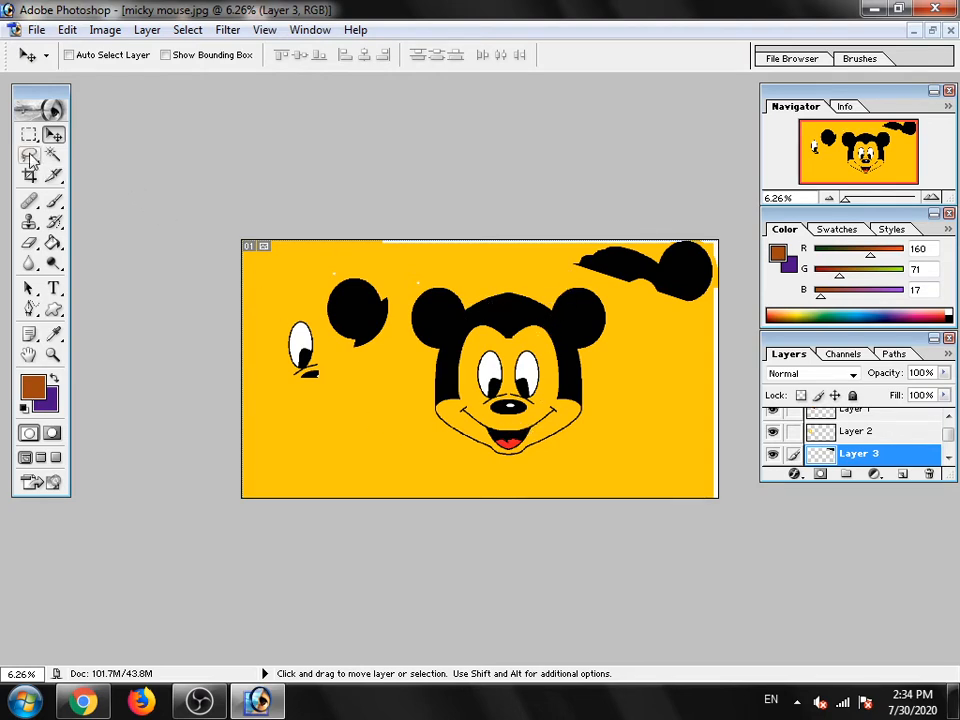
# - Outline the whole Mickey Mouse head with the Polygonal Lasso tool to select it
pyautogui.moveTo(30, 158); pyautogui.dragTo(85, 180)
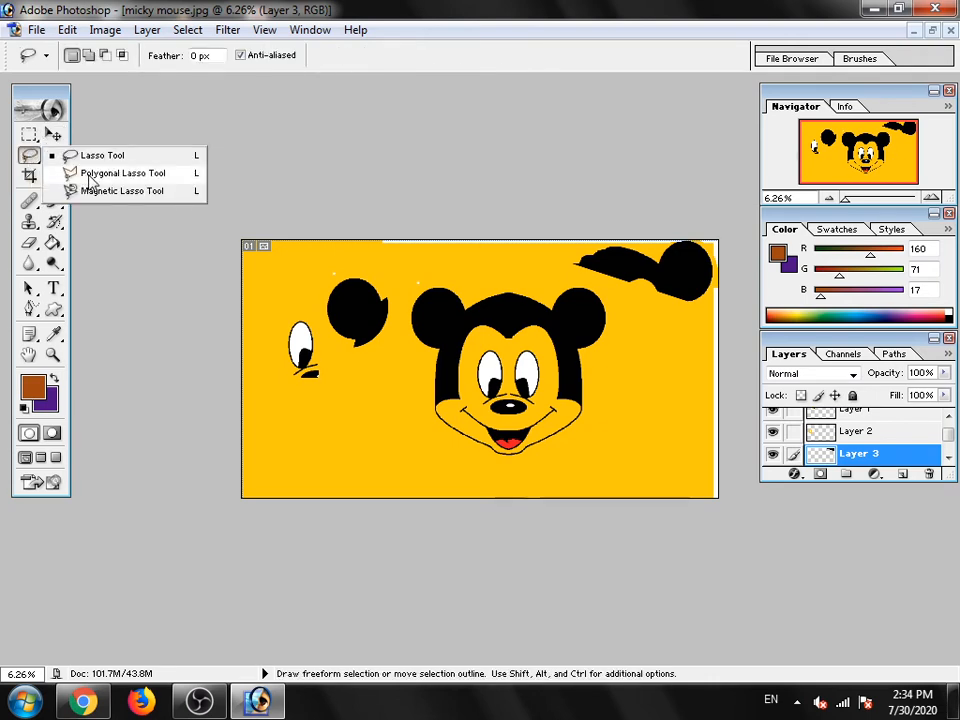
pyautogui.click(89, 175)
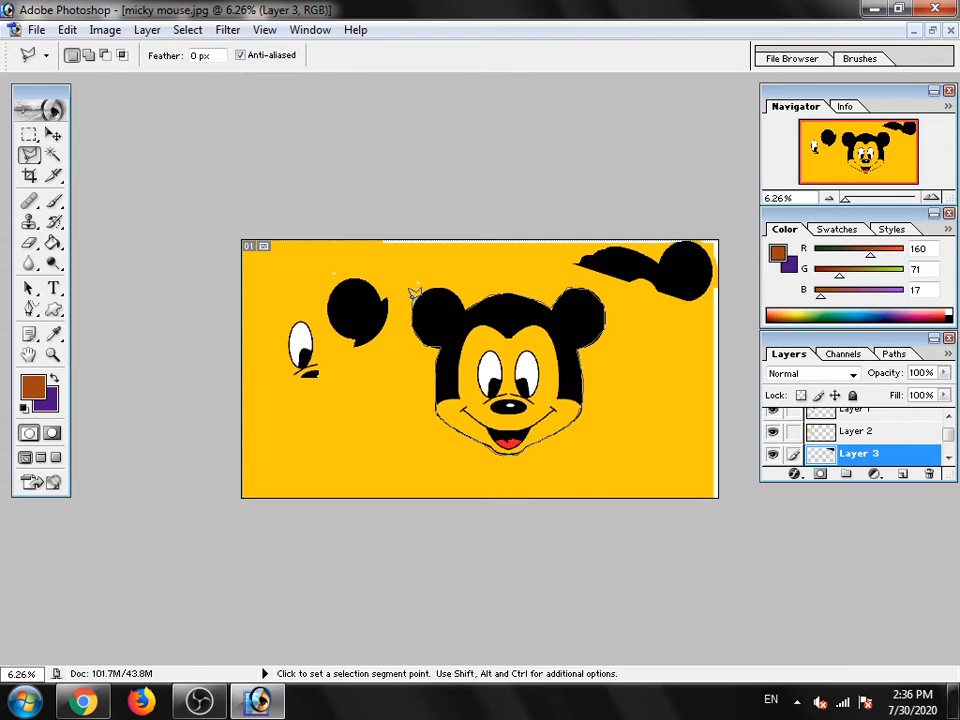
pyautogui.click(468, 302)
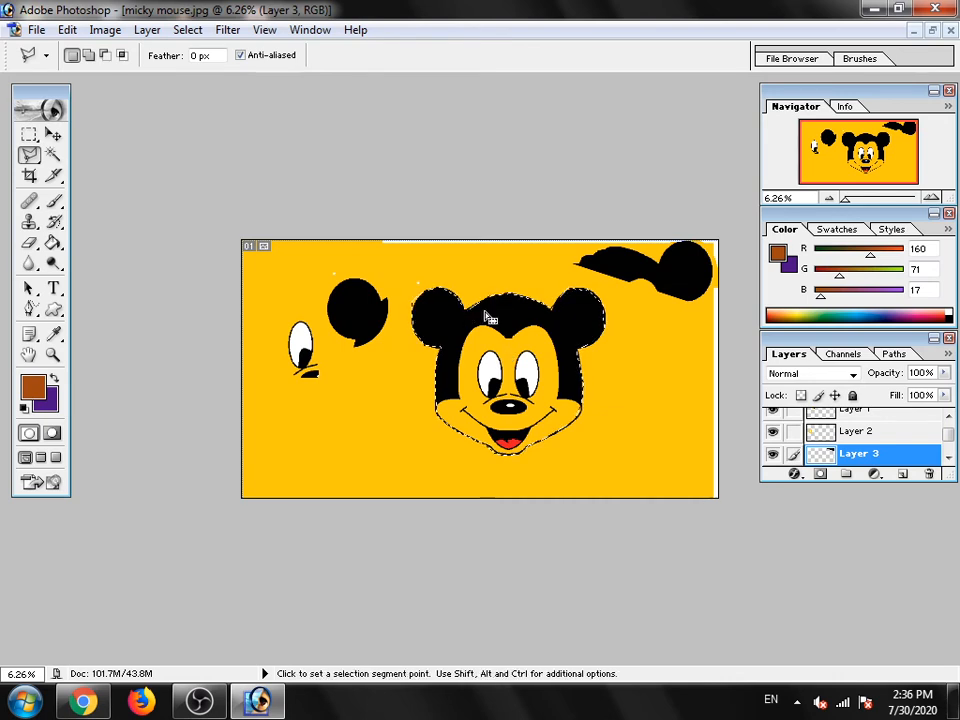
# - Try to move the selected head with the Move tool while Layer 3 is active
pyautogui.click(53, 135)
pyautogui.click(510, 338)
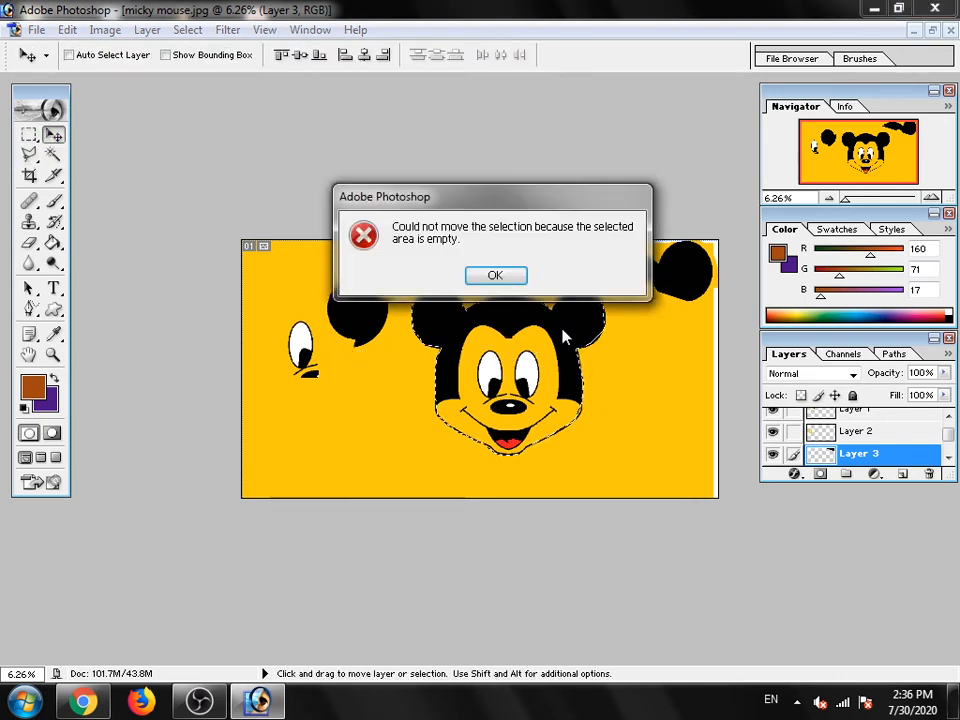
pyautogui.click(495, 274)
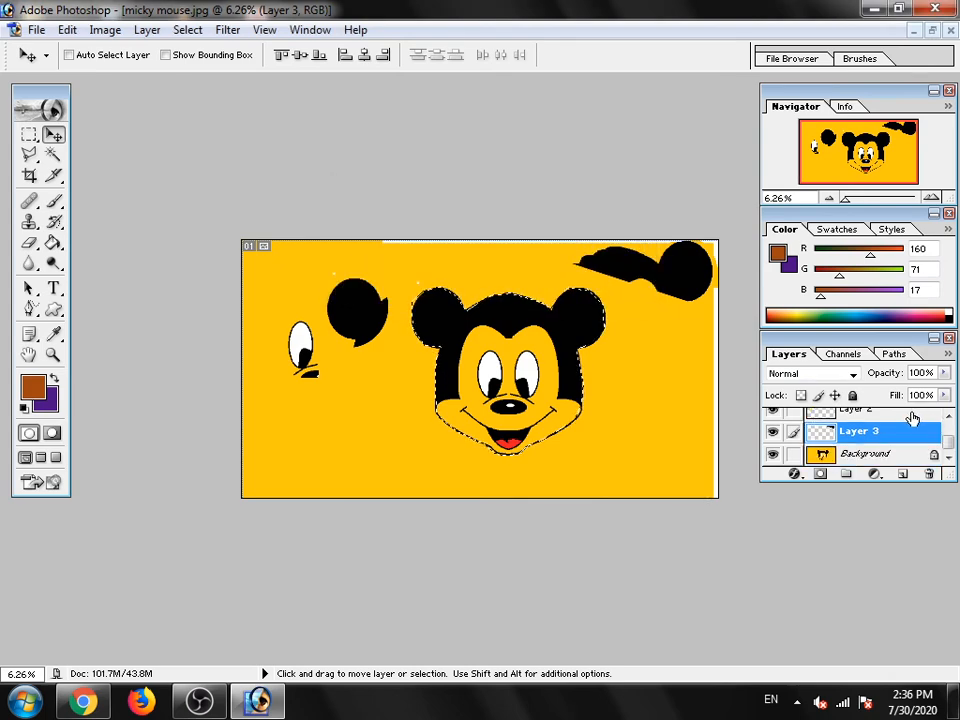
# - Copy the selected head from the Background layer to a new layer and move the copy right so it partly overlaps the original
pyautogui.click(853, 453)
pyautogui.moveTo(521, 397)
pyautogui.mouseDown()
pyautogui.moveTo(660, 348)
pyautogui.moveTo(698, 413)
pyautogui.moveTo(487, 345)
pyautogui.moveTo(673, 350)
pyautogui.moveTo(560, 368)
pyautogui.moveTo(528, 393)
pyautogui.mouseUp()
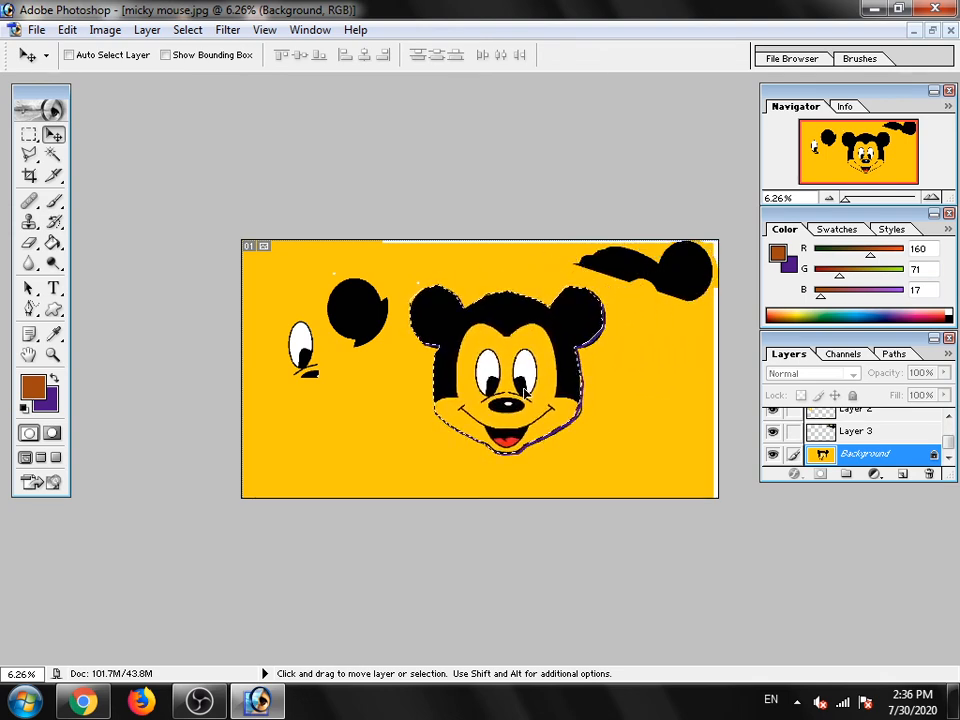
pyautogui.moveTo(525, 390); pyautogui.dragTo(527, 391)
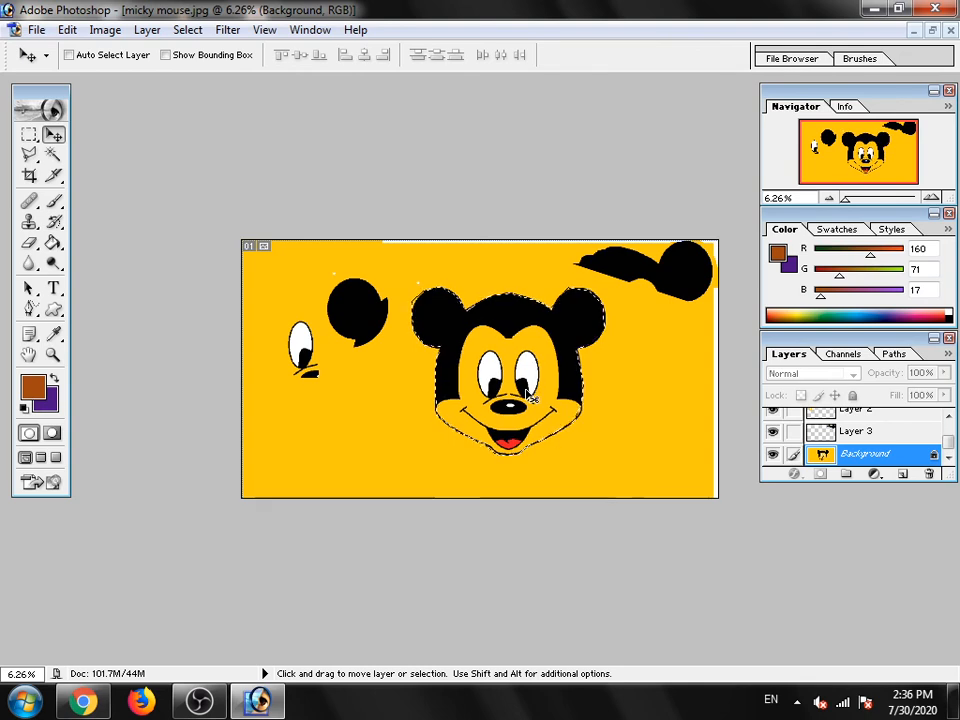
pyautogui.hotkey('ctrl', 'j')
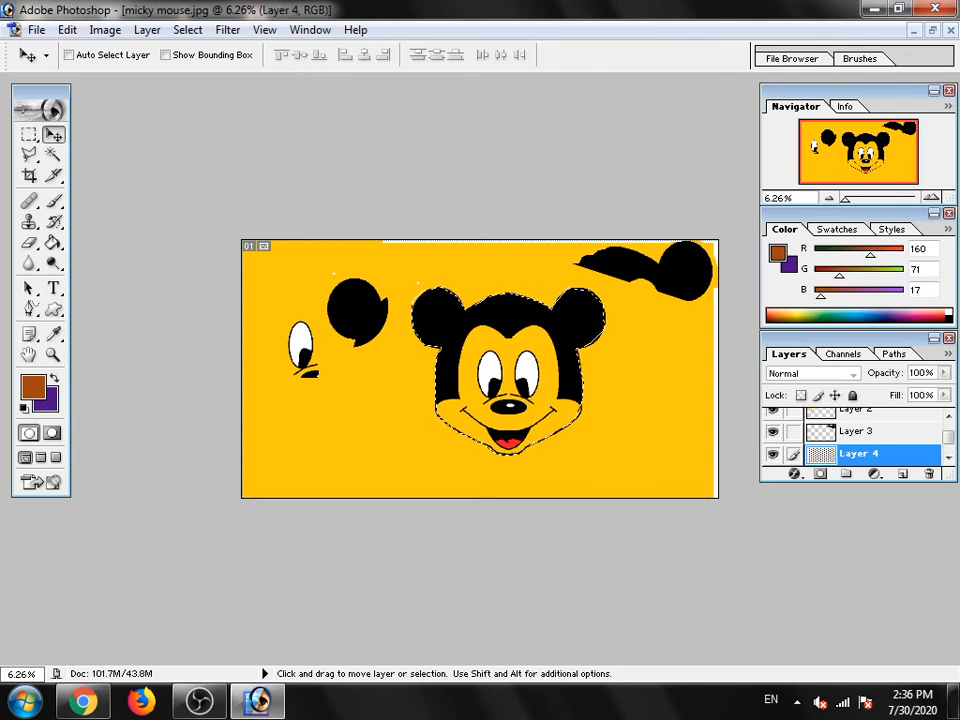
pyautogui.moveTo(493, 362); pyautogui.dragTo(613, 363)
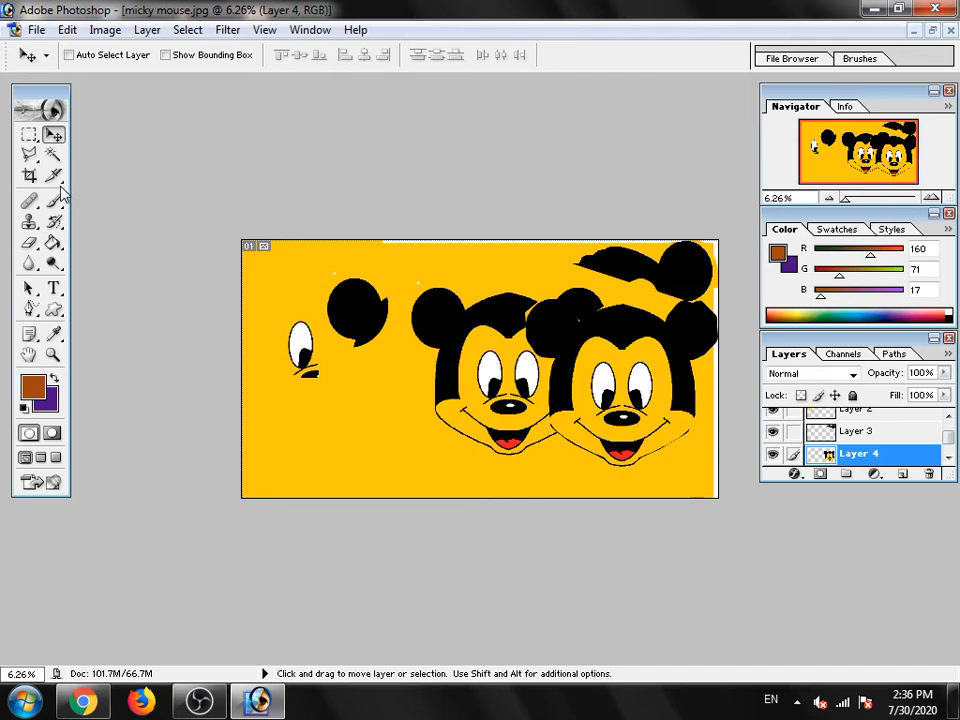
pyautogui.click(29, 155)
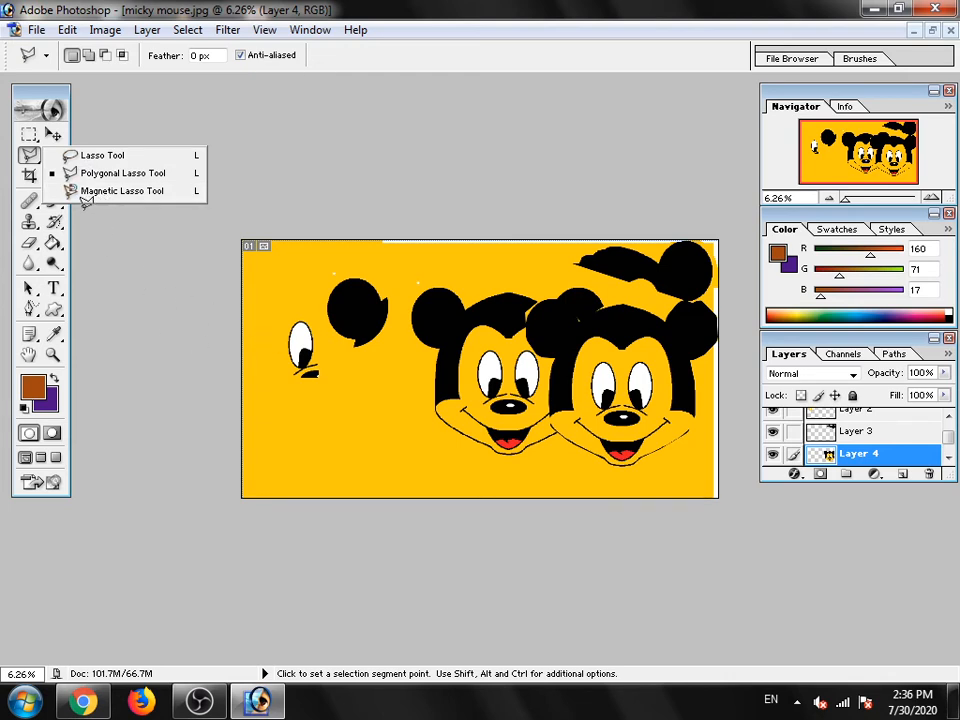
pyautogui.click(450, 279)
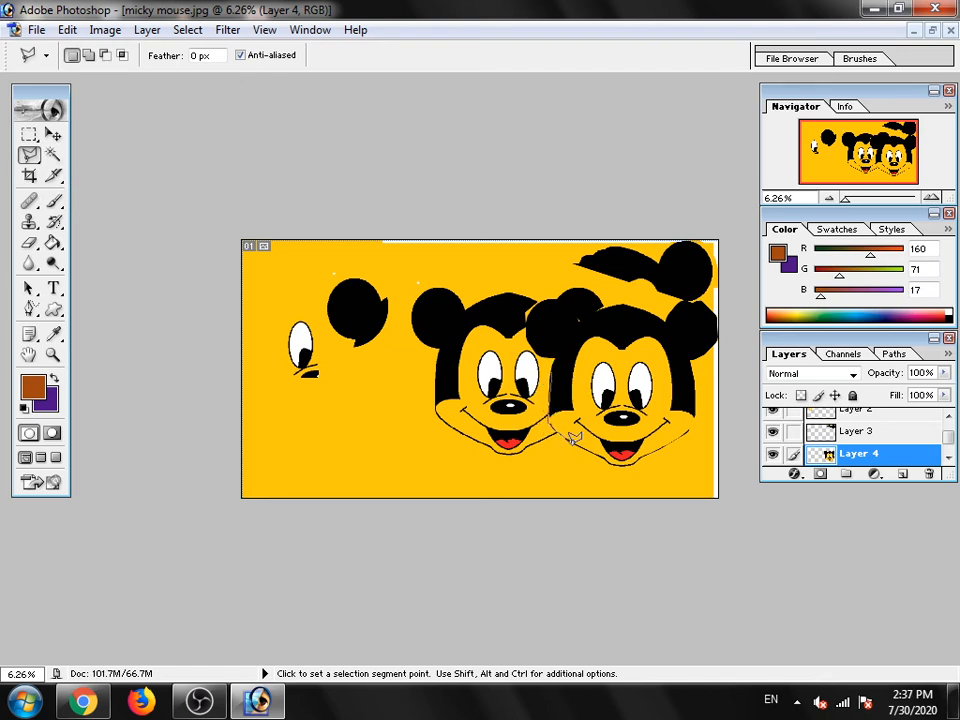
pyautogui.click(676, 439)
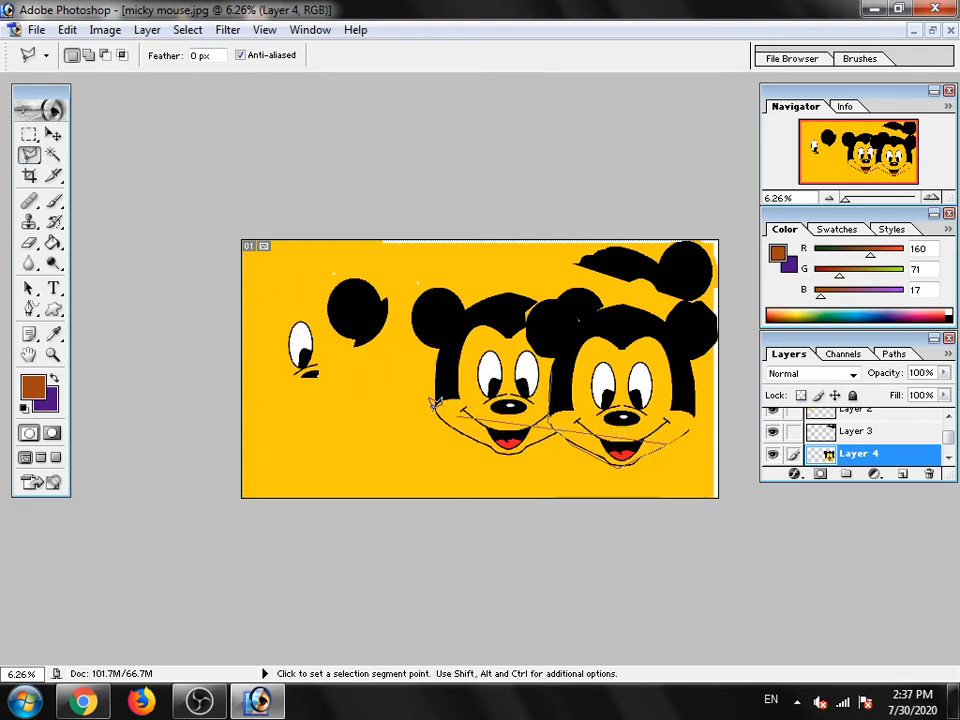
pyautogui.click(691, 358)
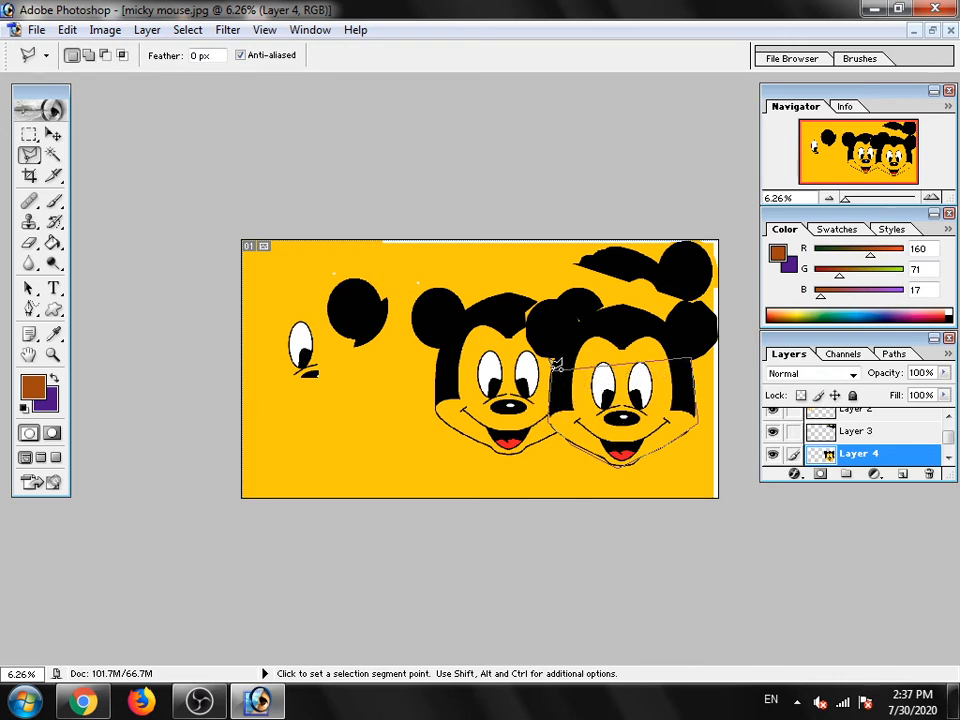
pyautogui.doubleClick(552, 374)
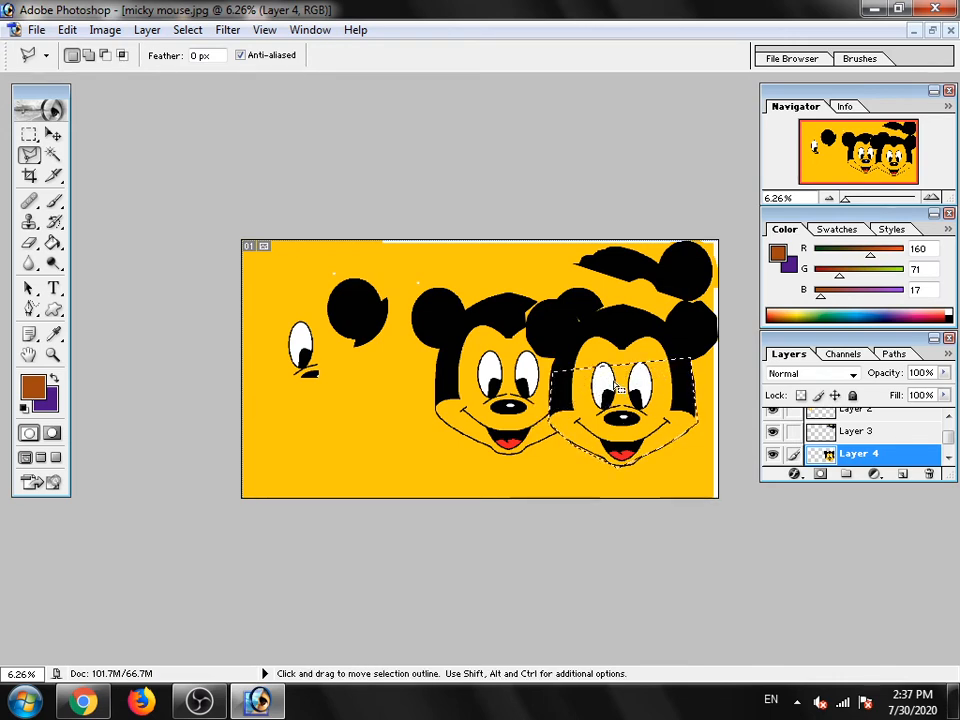
pyautogui.rightClick(572, 386)
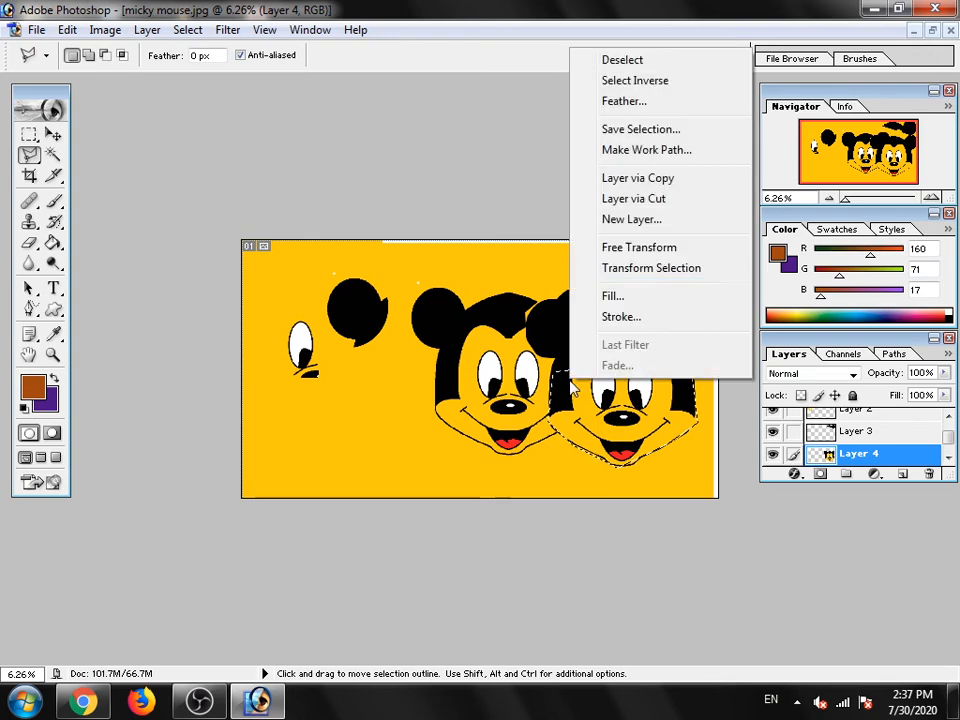
pyautogui.click(628, 61)
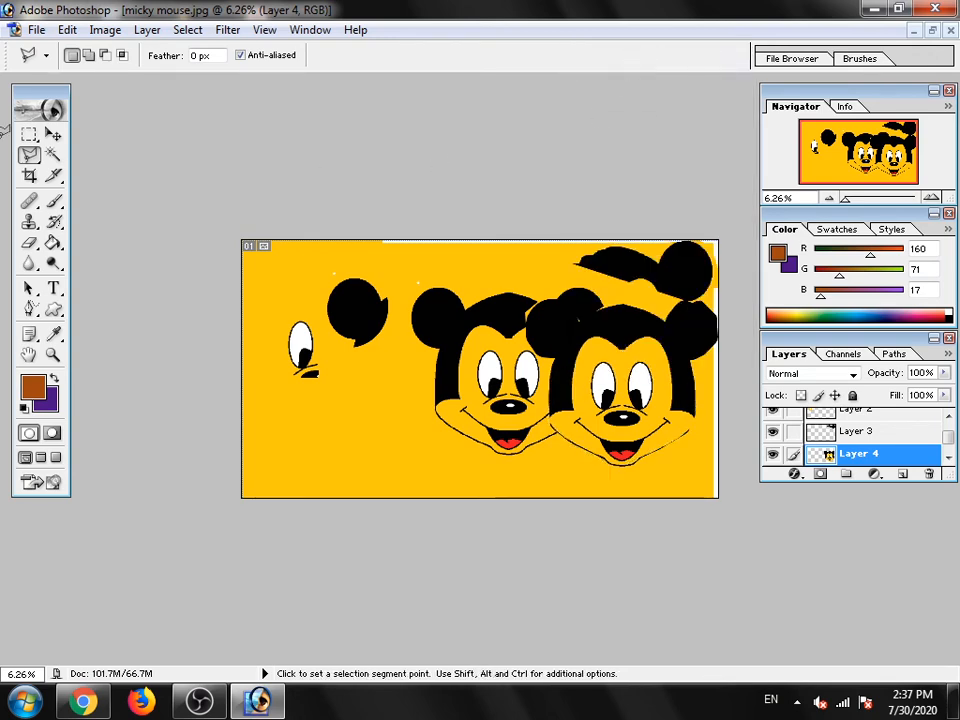
# - Try out the Magnetic Lasso tool with a selection across the copied face, and deselect it
pyautogui.click(29, 155)
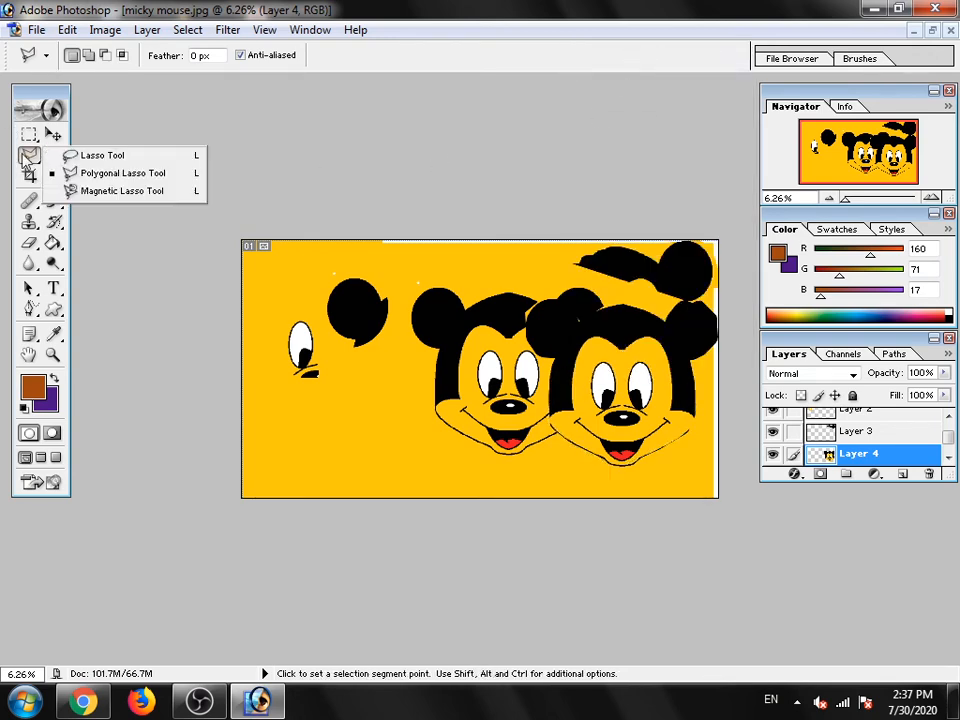
pyautogui.click(99, 200)
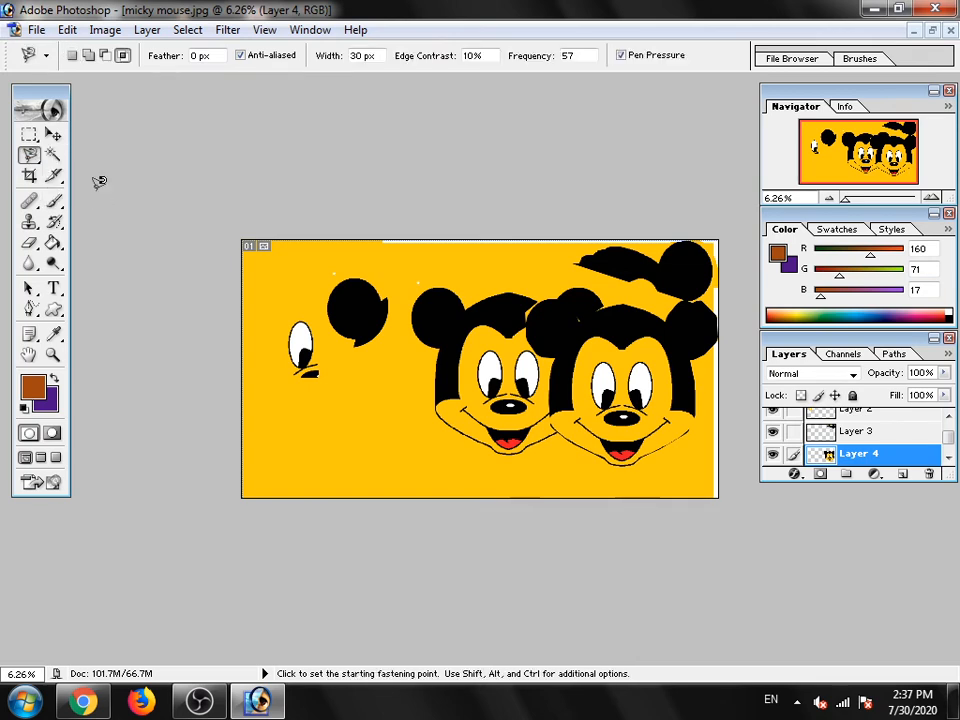
pyautogui.click(540, 364)
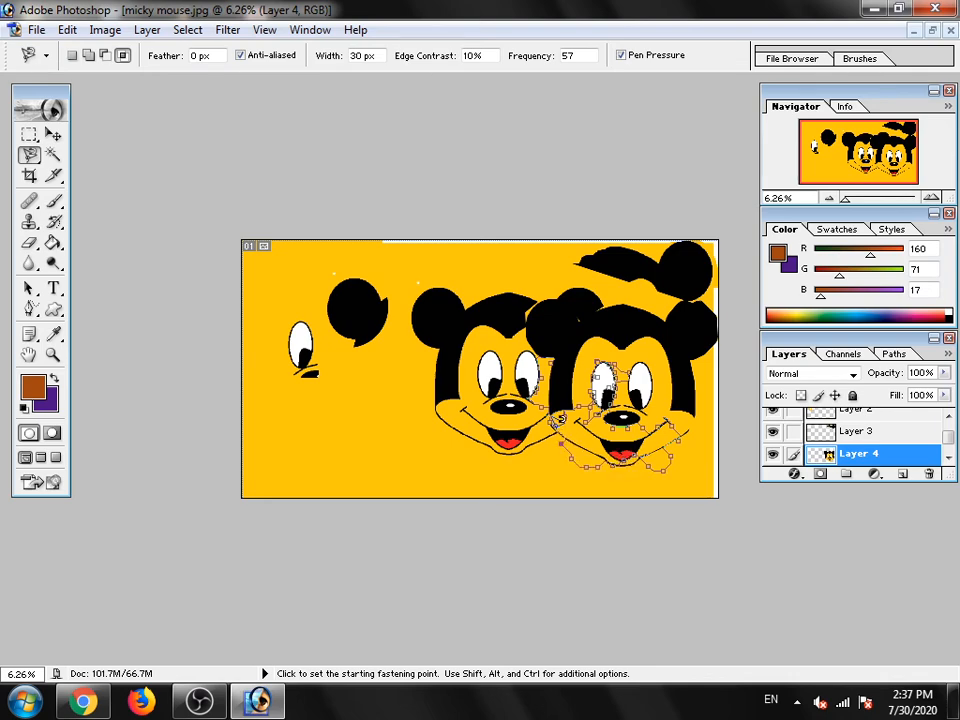
pyautogui.doubleClick(552, 410)
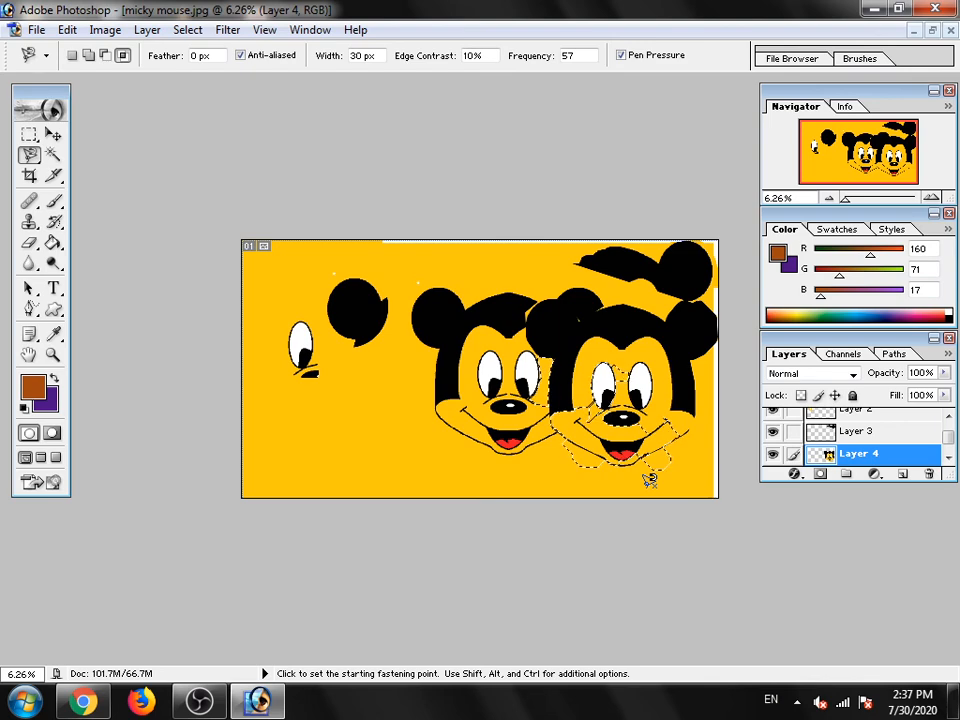
pyautogui.rightClick(587, 414)
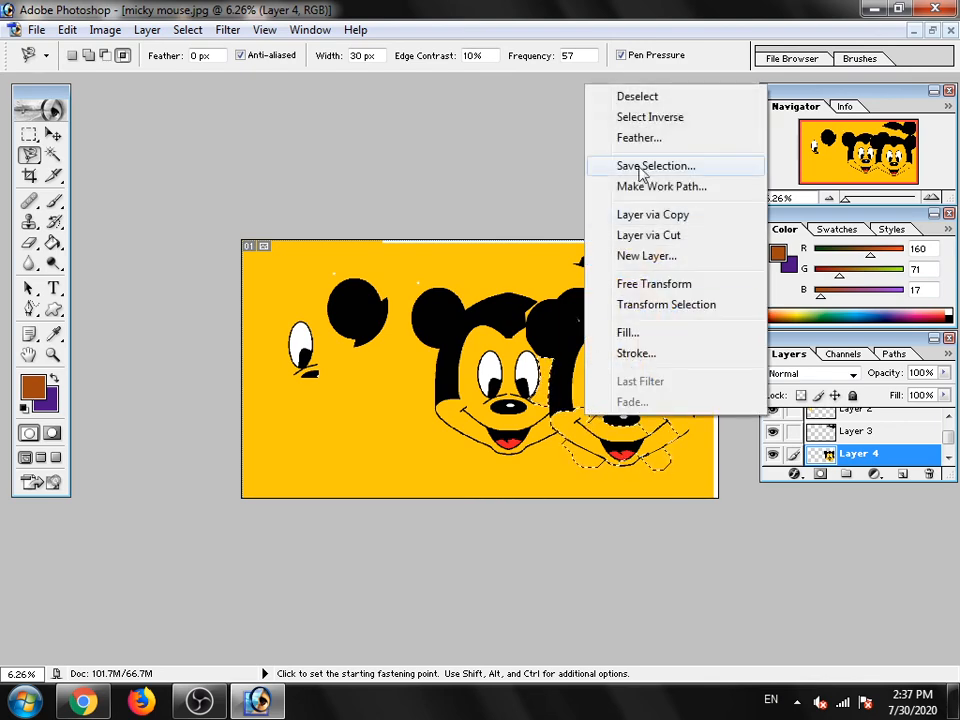
pyautogui.click(645, 96)
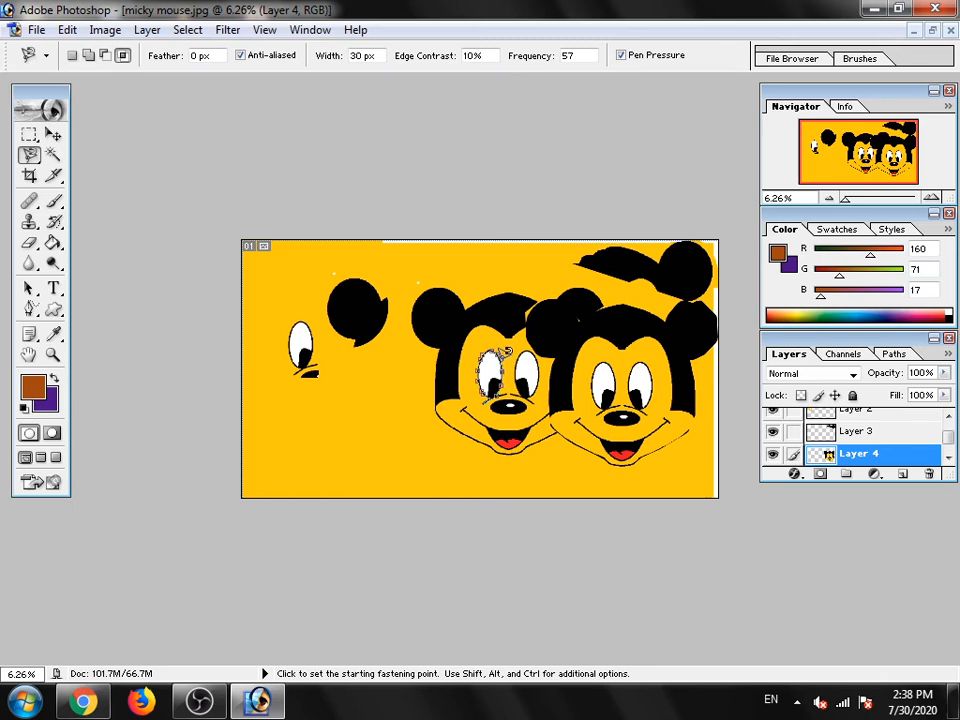
# - Select the original head's left-hand eye with the Magnetic Lasso and try to move it while the copied head's layer is active
pyautogui.click(501, 345)
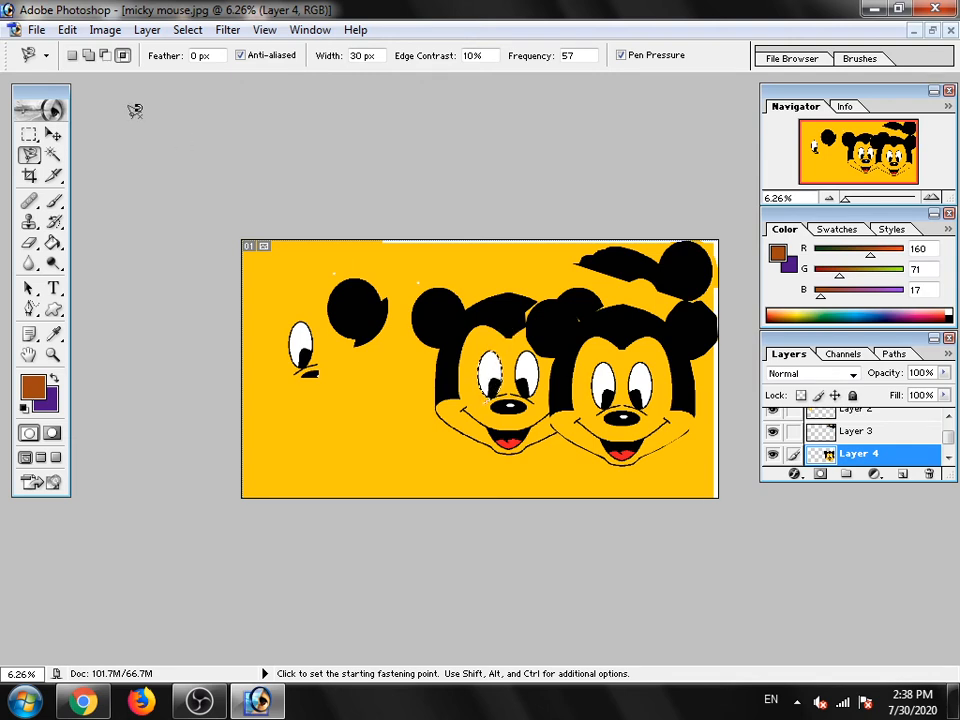
pyautogui.click(53, 134)
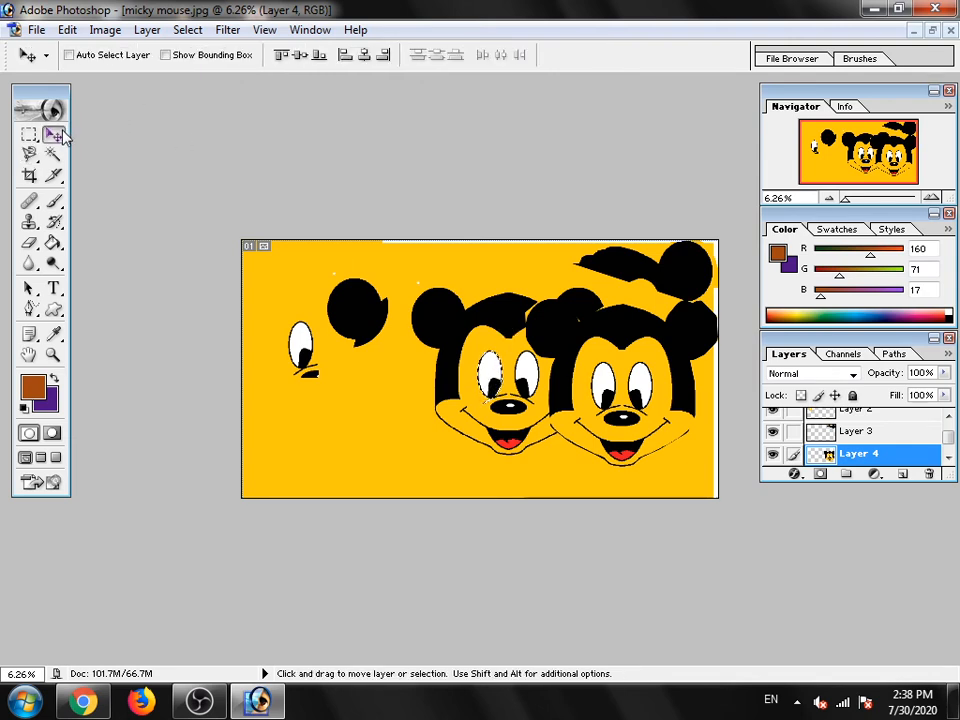
pyautogui.click(487, 375)
pyautogui.click(496, 273)
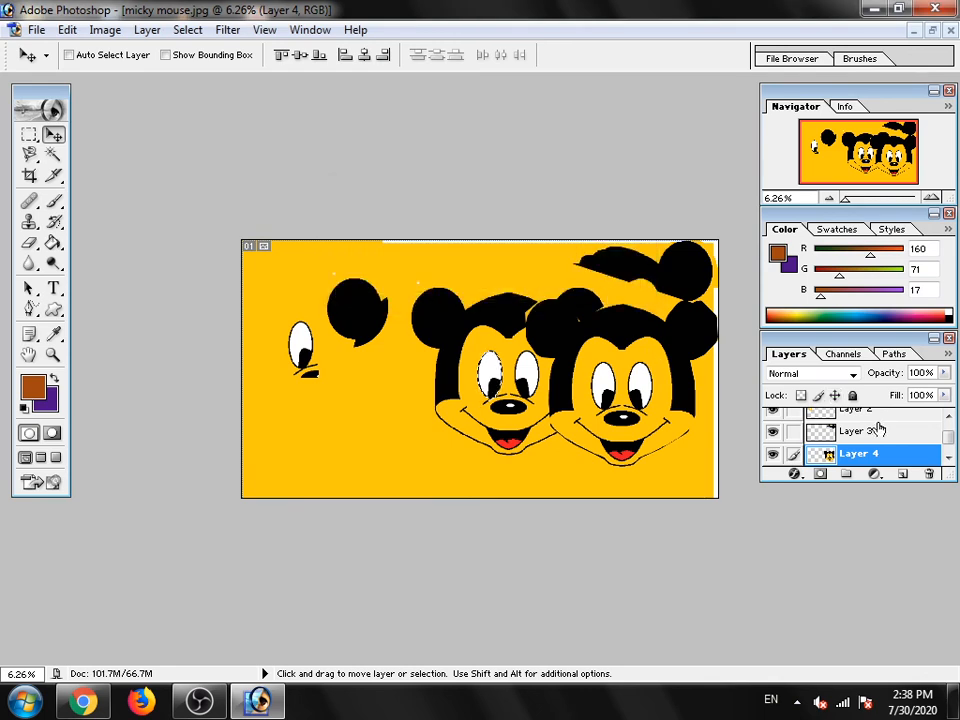
# - Copy the selected eye from the Background layer to a new layer and move the copy below the copied ear
pyautogui.scroll(-1, 877, 428)
pyautogui.click(868, 453)
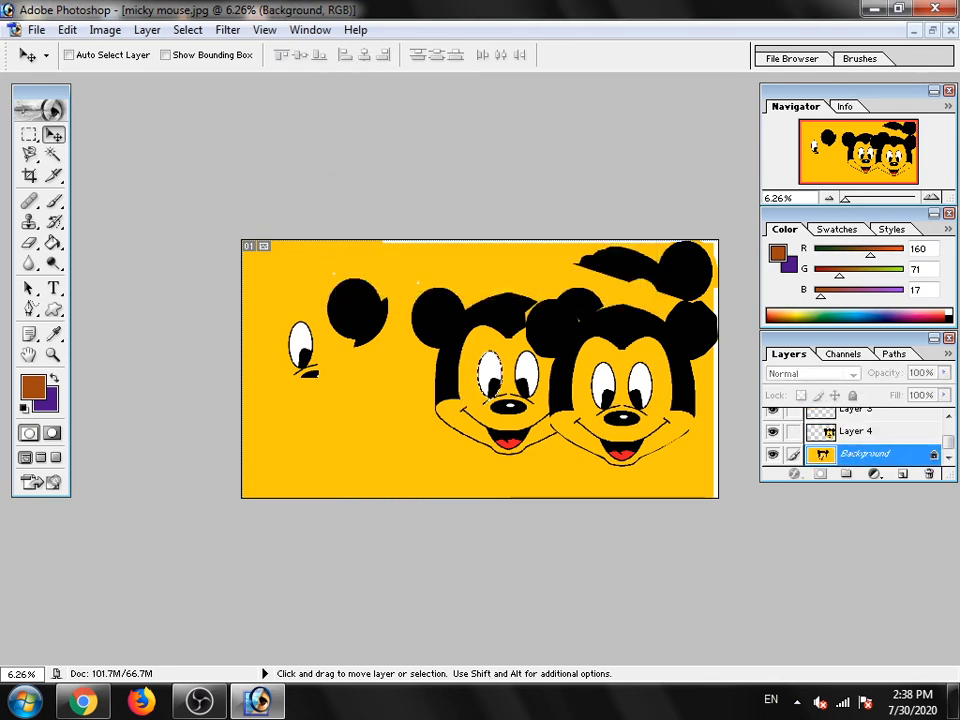
pyautogui.moveTo(488, 378)
pyautogui.mouseDown()
pyautogui.moveTo(527, 380)
pyautogui.moveTo(482, 376)
pyautogui.moveTo(376, 408)
pyautogui.moveTo(505, 390)
pyautogui.moveTo(490, 383)
pyautogui.mouseUp()
pyautogui.hotkey('ctrl', 'j')
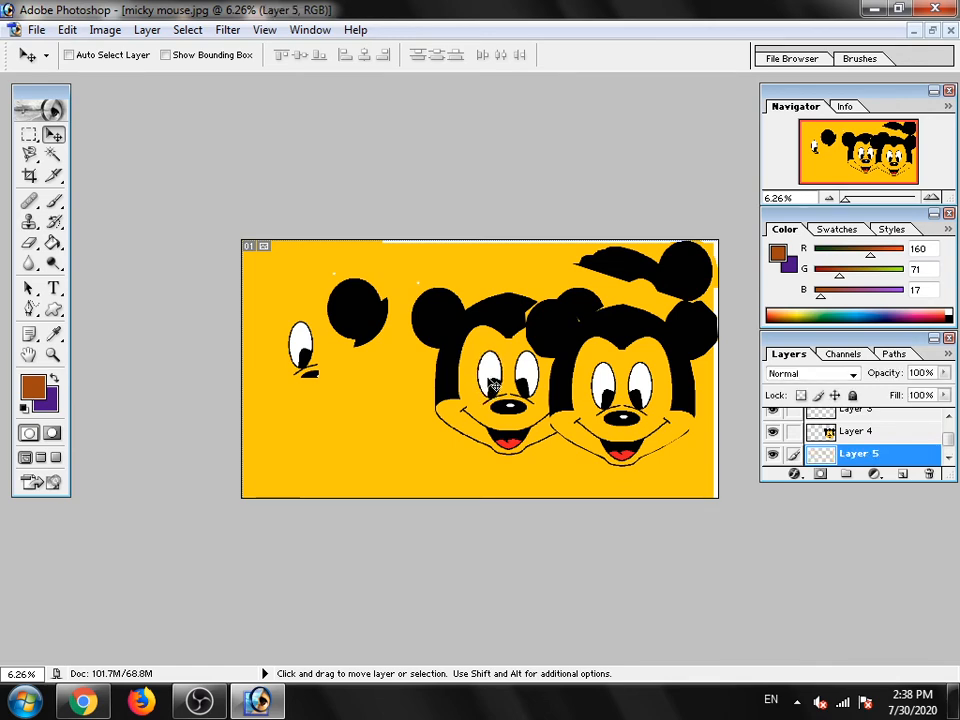
pyautogui.moveTo(492, 385); pyautogui.dragTo(365, 405)
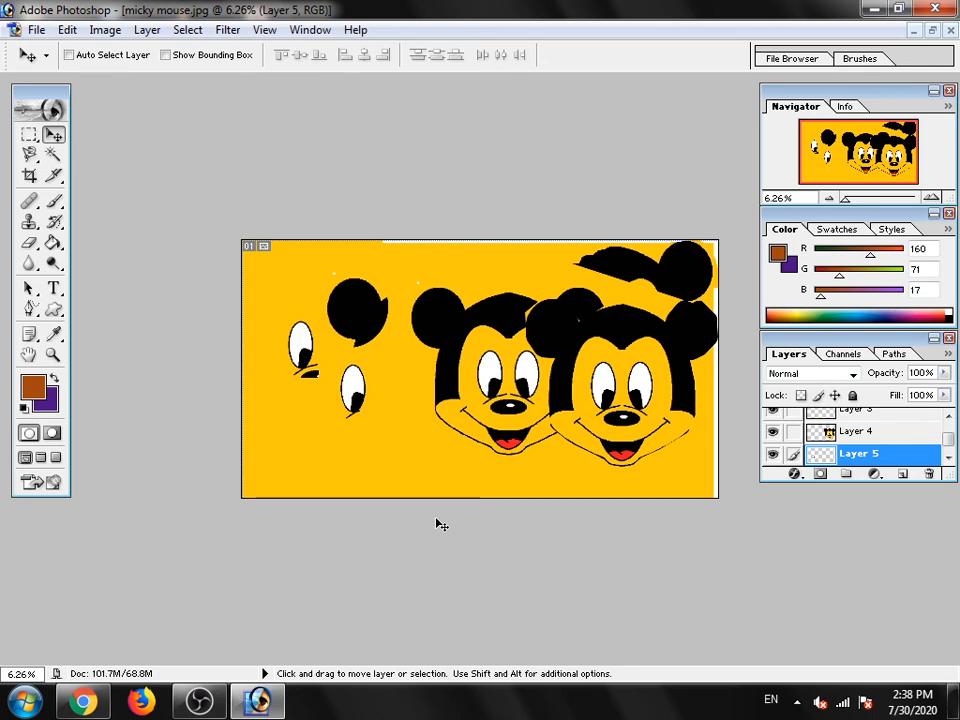
pyautogui.click(28, 160)
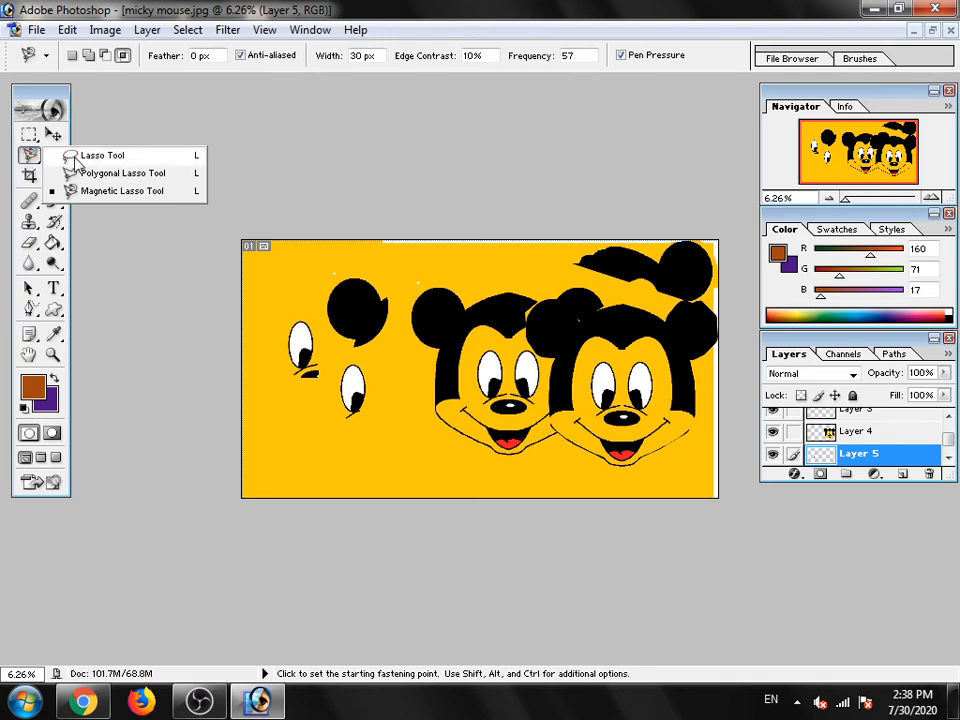
pyautogui.click(362, 380)
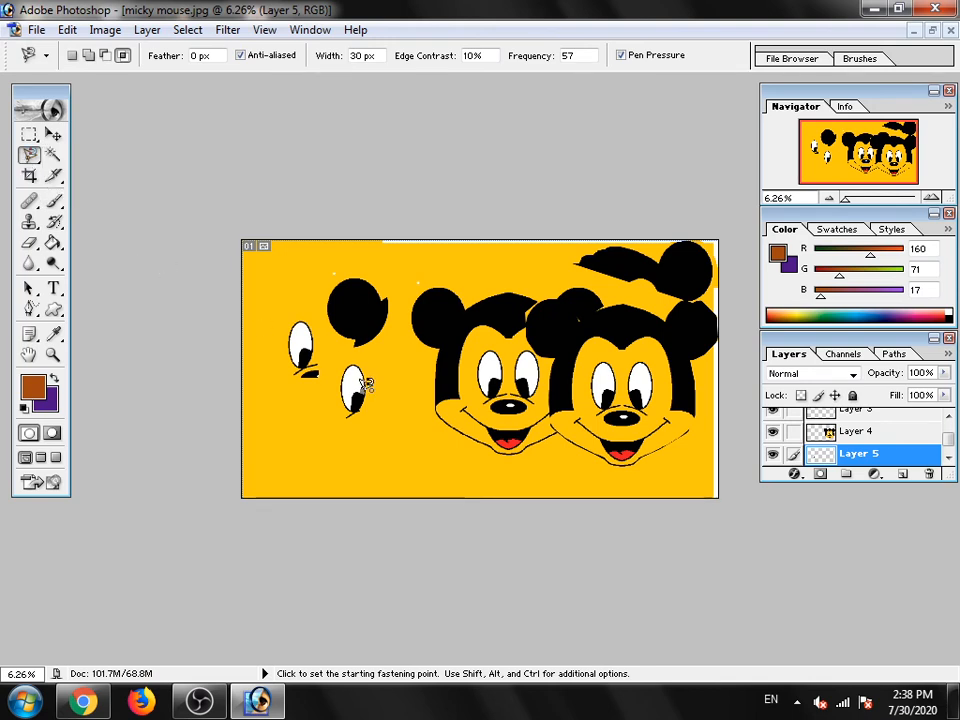
pyautogui.click(348, 383)
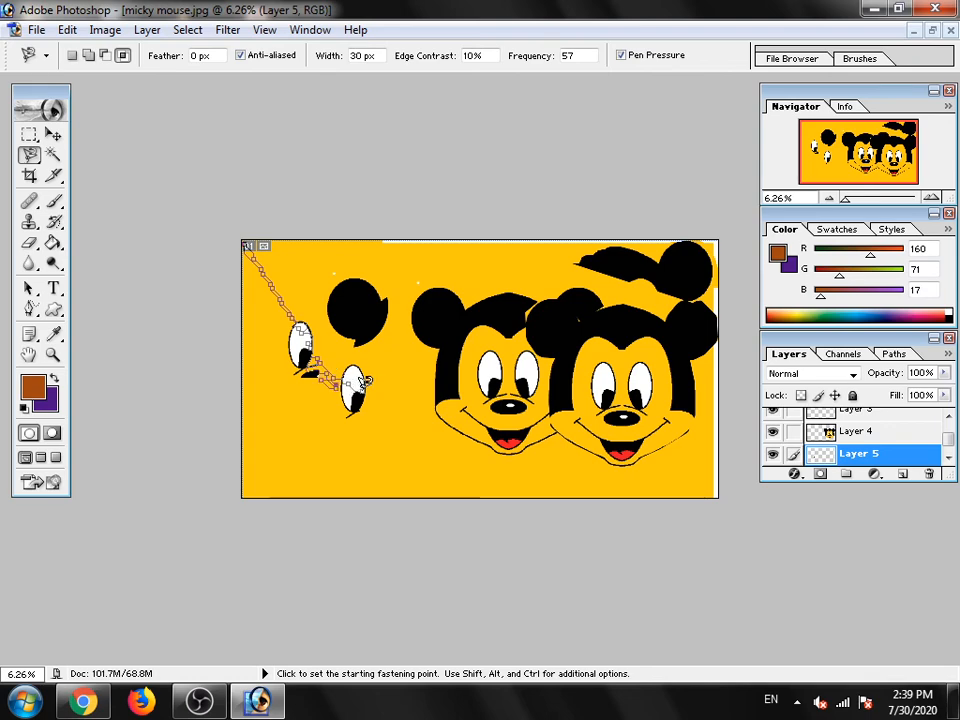
pyautogui.doubleClick(355, 388)
pyautogui.rightClick(362, 388)
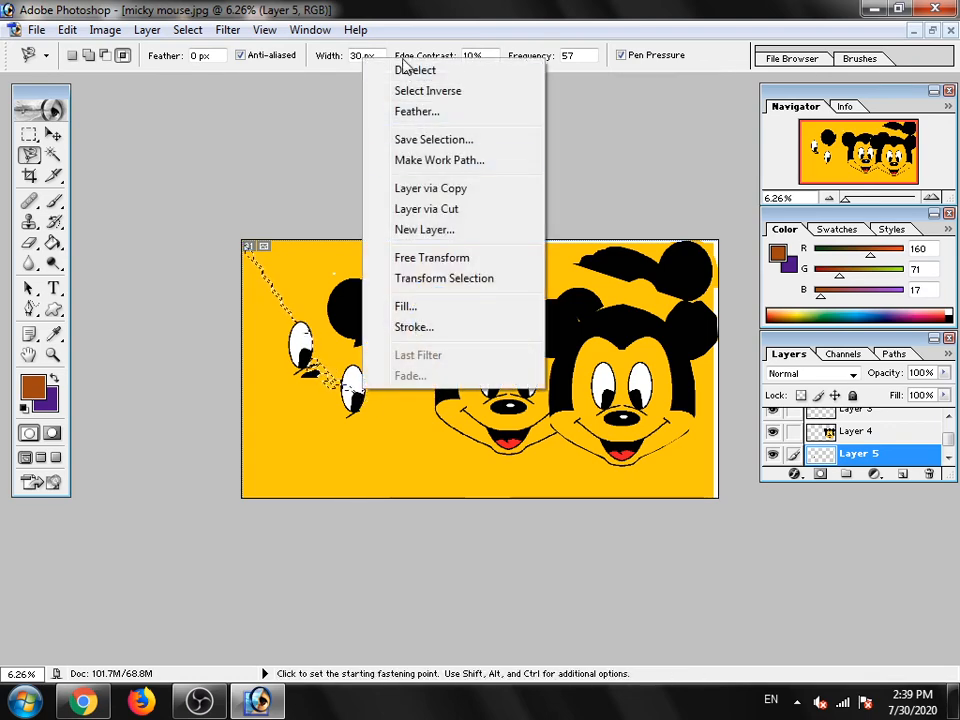
pyautogui.click(406, 71)
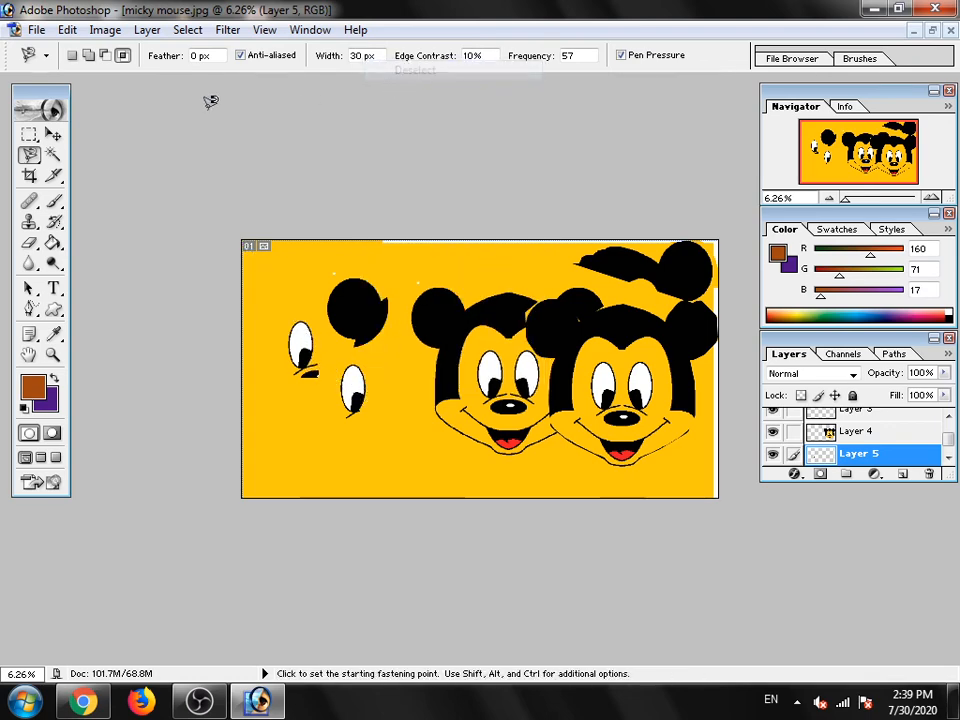
# - Try to select the yellow background and the original head's eye and ear with the Magic Wand while Layer 5 is active
pyautogui.click(54, 154)
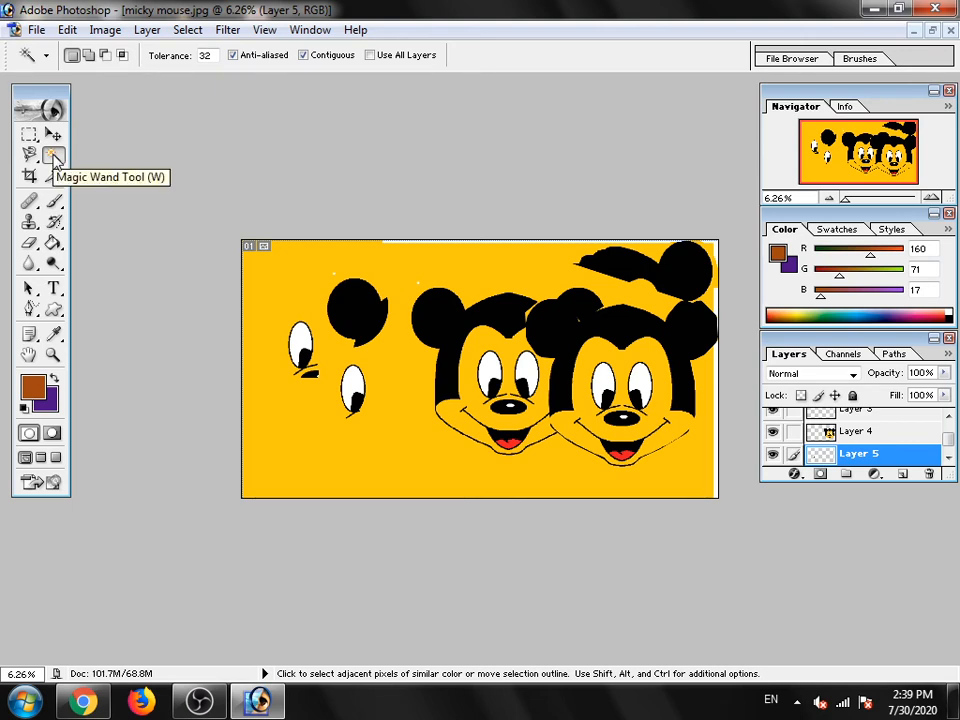
pyautogui.click(305, 427)
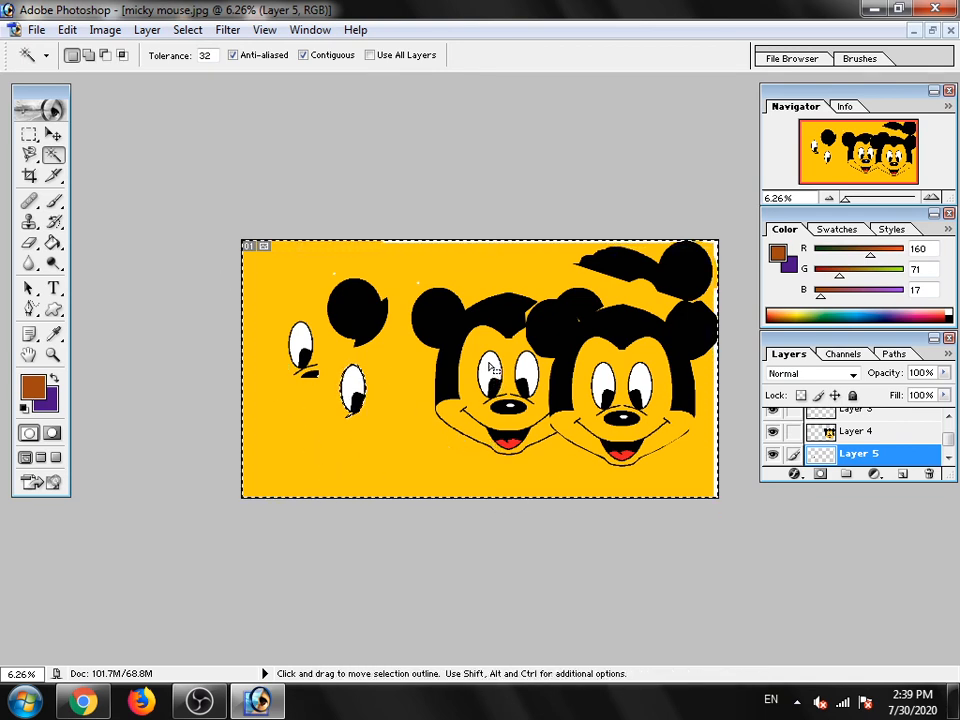
pyautogui.hotkey('ctrl', 'd')
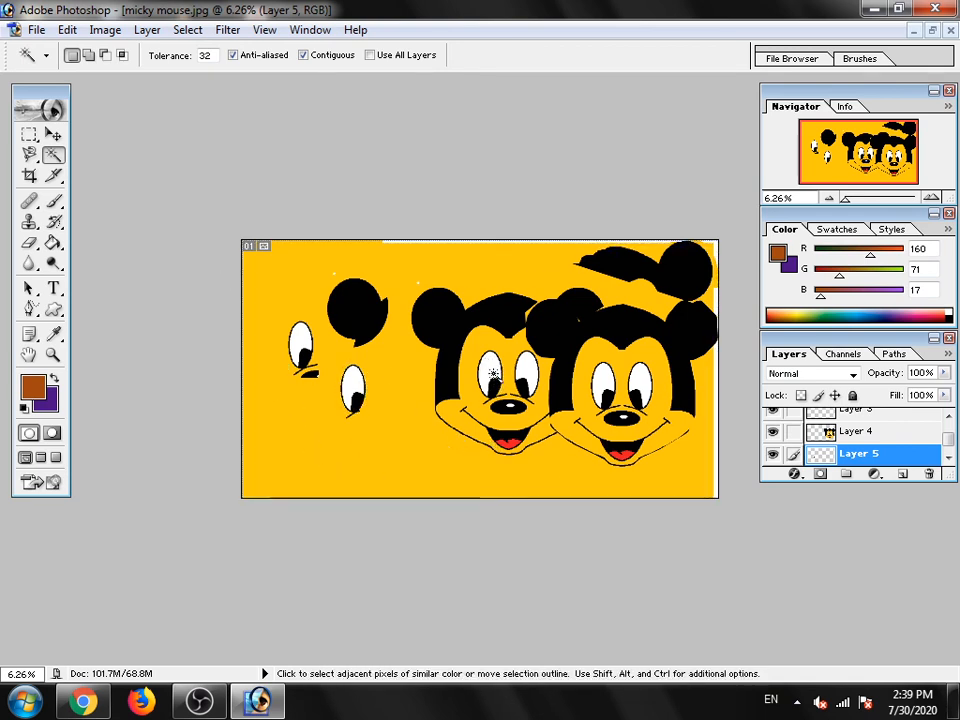
pyautogui.click(493, 373)
pyautogui.click(491, 368)
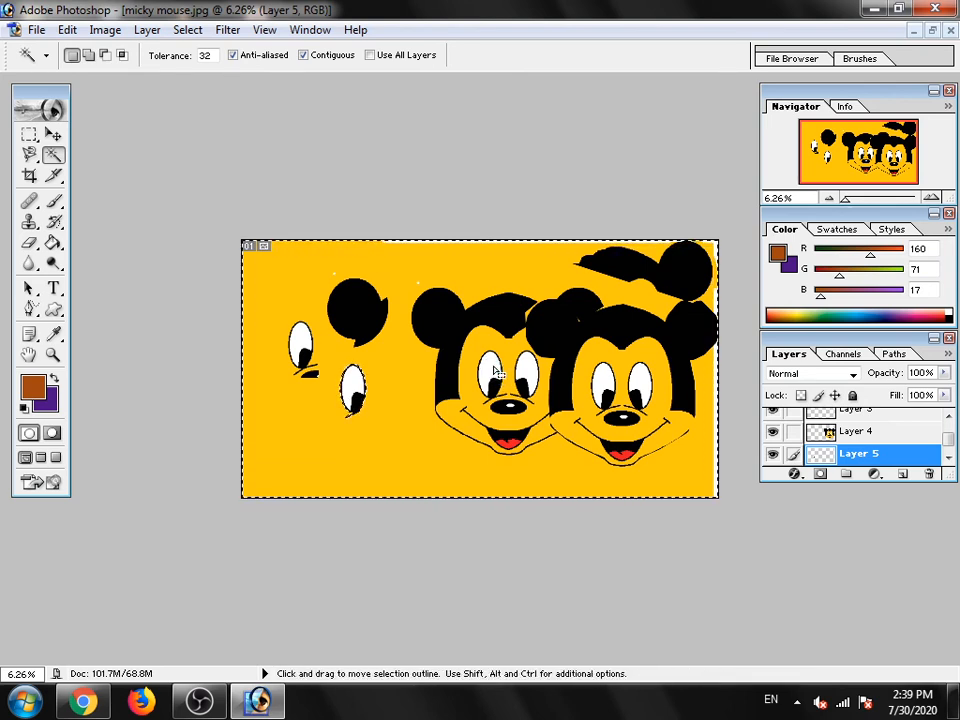
pyautogui.click(476, 312)
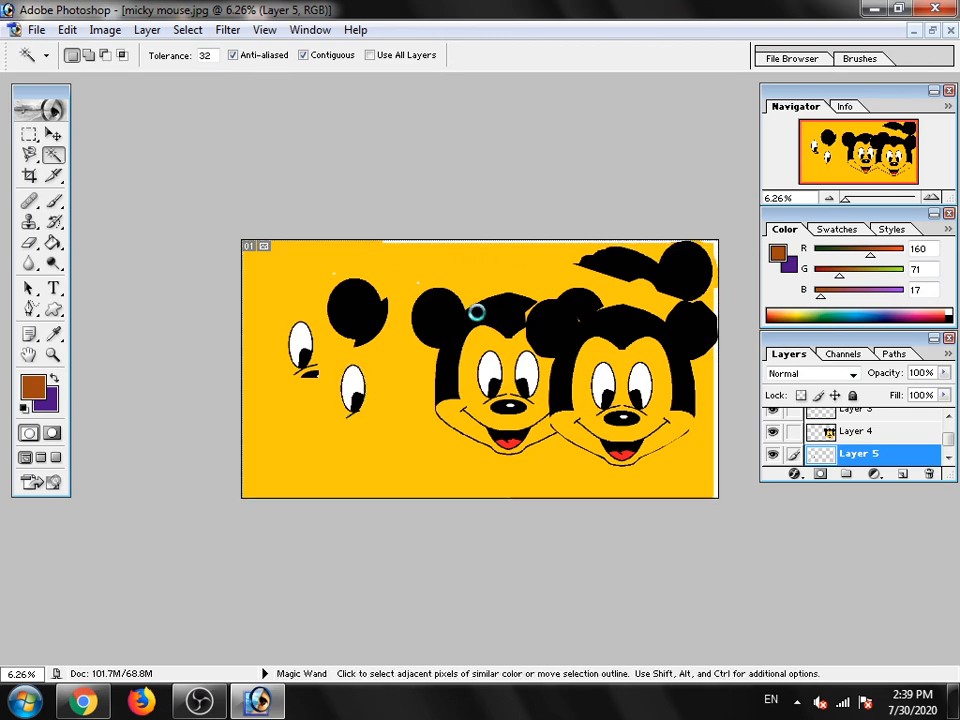
pyautogui.click(438, 312)
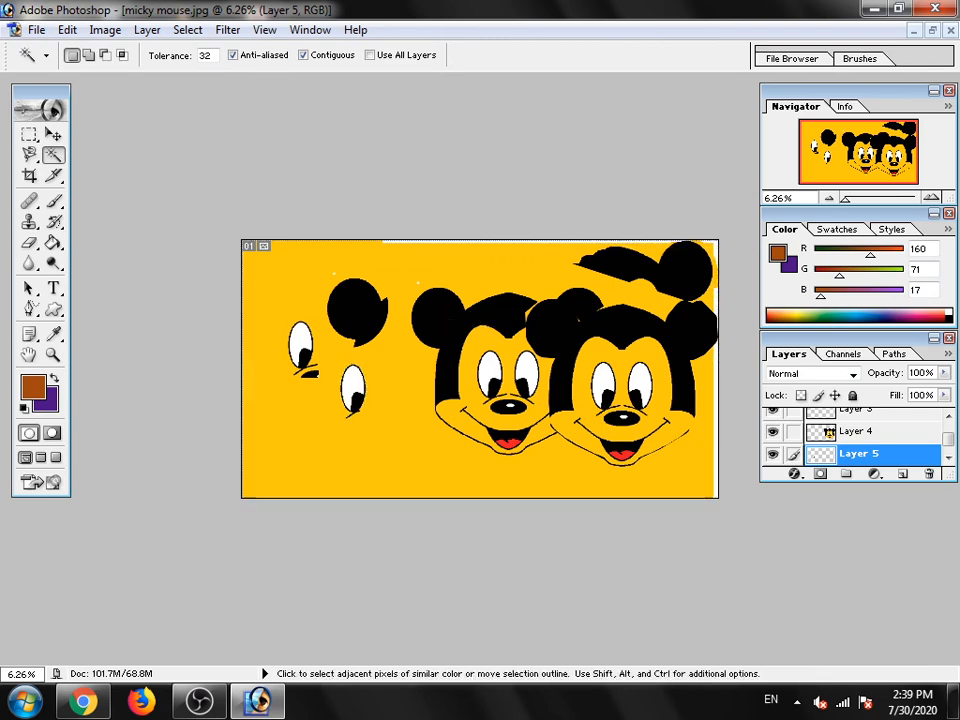
pyautogui.click(438, 312)
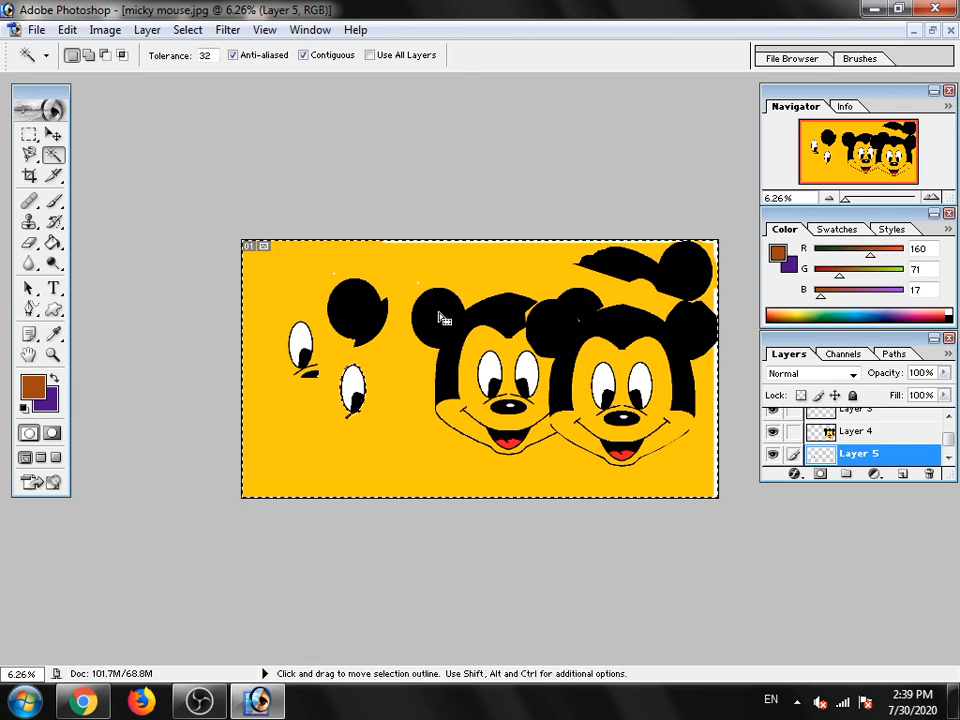
pyautogui.click(439, 314)
# - Activate the Background layer, clear the selection, and try the Magic Wand on the copied ear, deselecting again
pyautogui.scroll(-1, 886, 453)
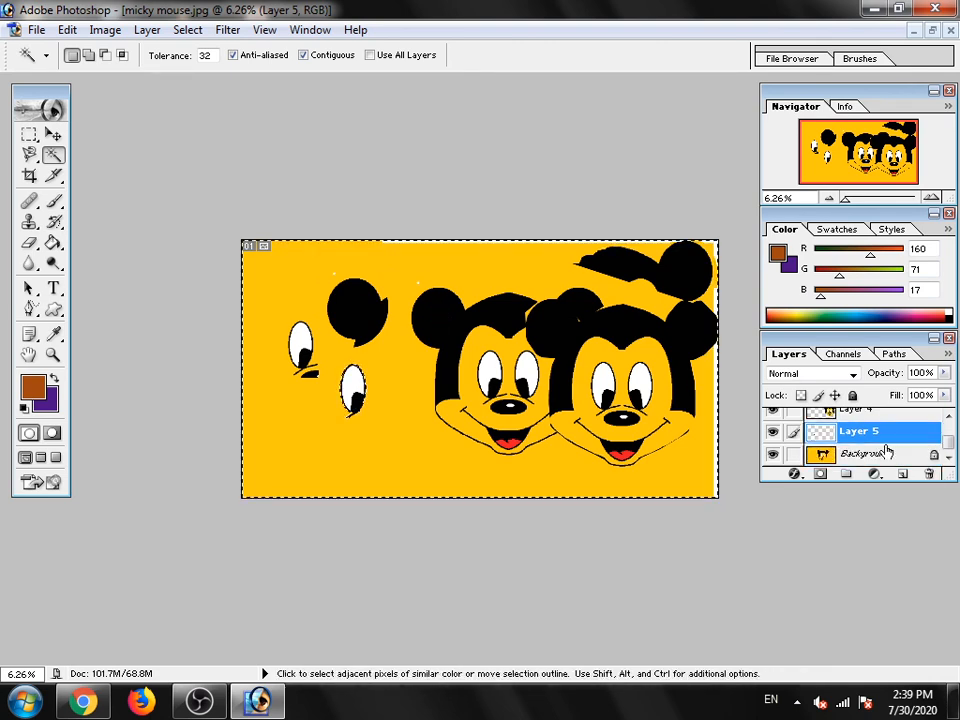
pyautogui.click(866, 453)
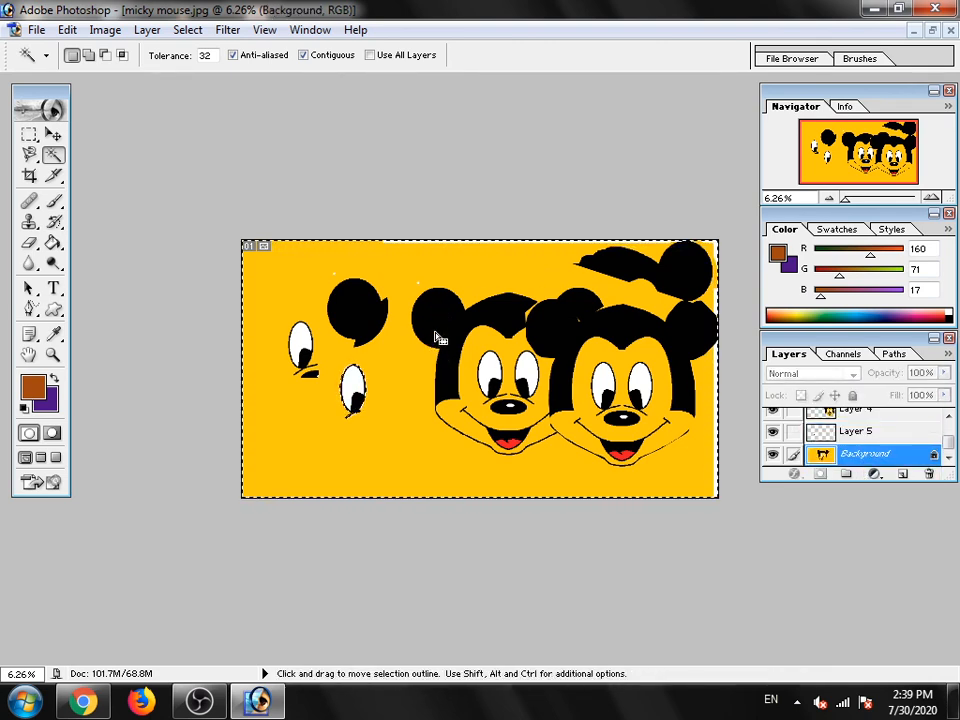
pyautogui.scroll(1, 853, 460)
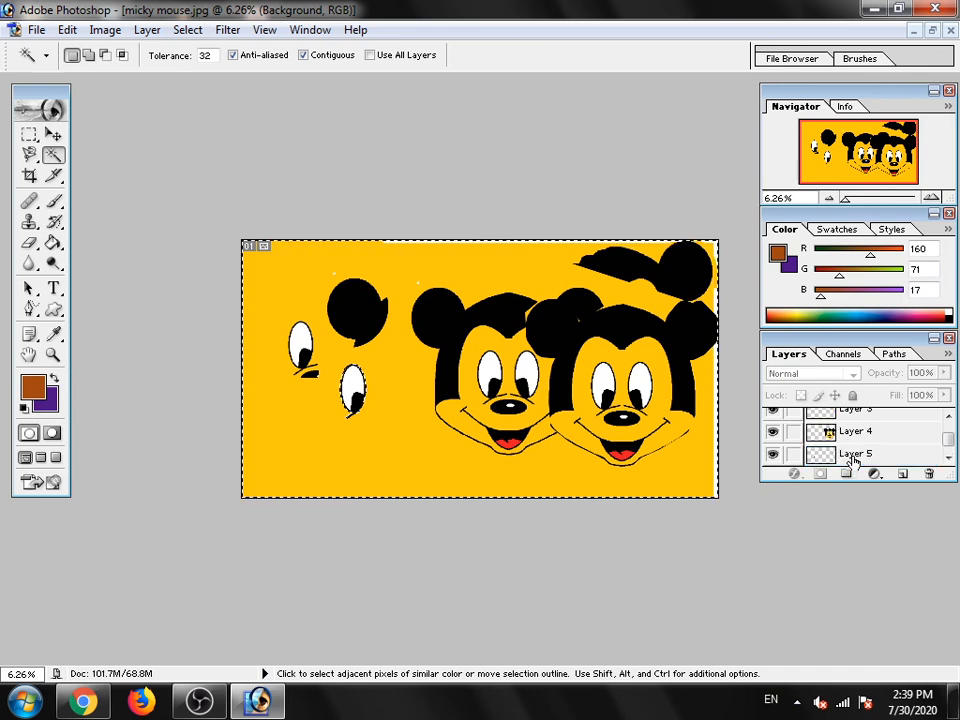
pyautogui.scroll(2, 853, 458)
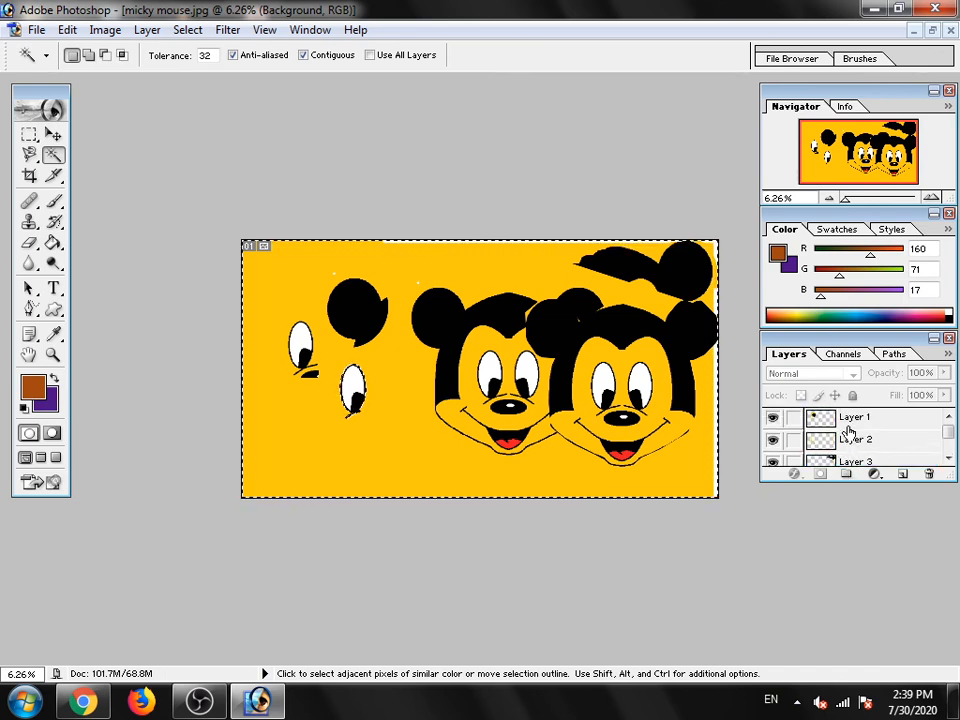
pyautogui.scroll(-4, 850, 438)
pyautogui.scroll(4, 852, 442)
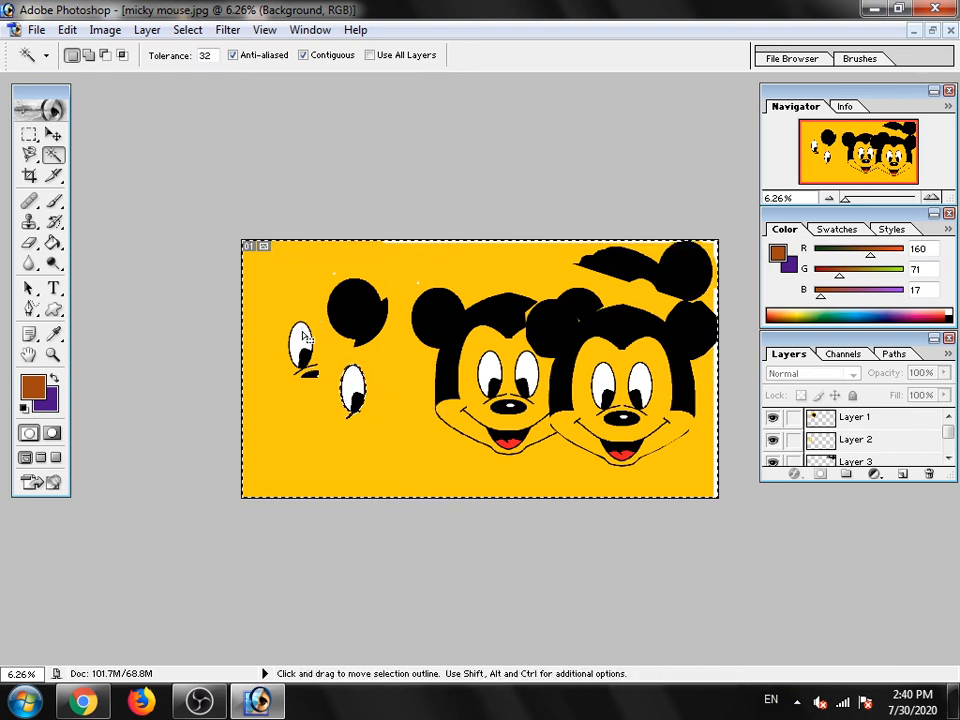
pyautogui.hotkey('ctrl', 'd')
pyautogui.click(356, 303)
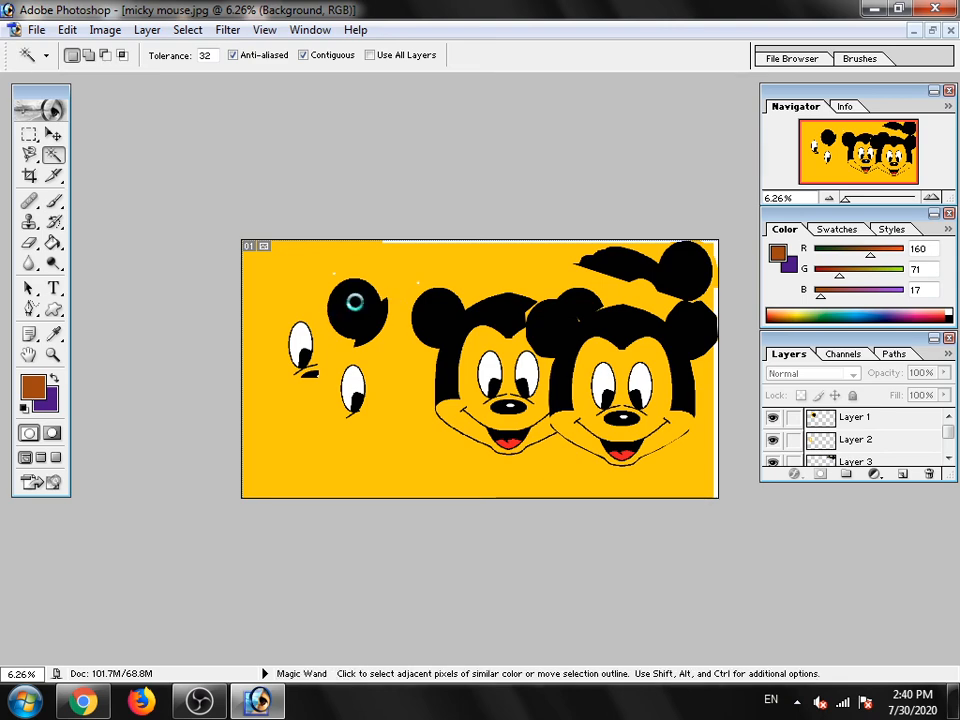
pyautogui.hotkey('ctrl', 'd')
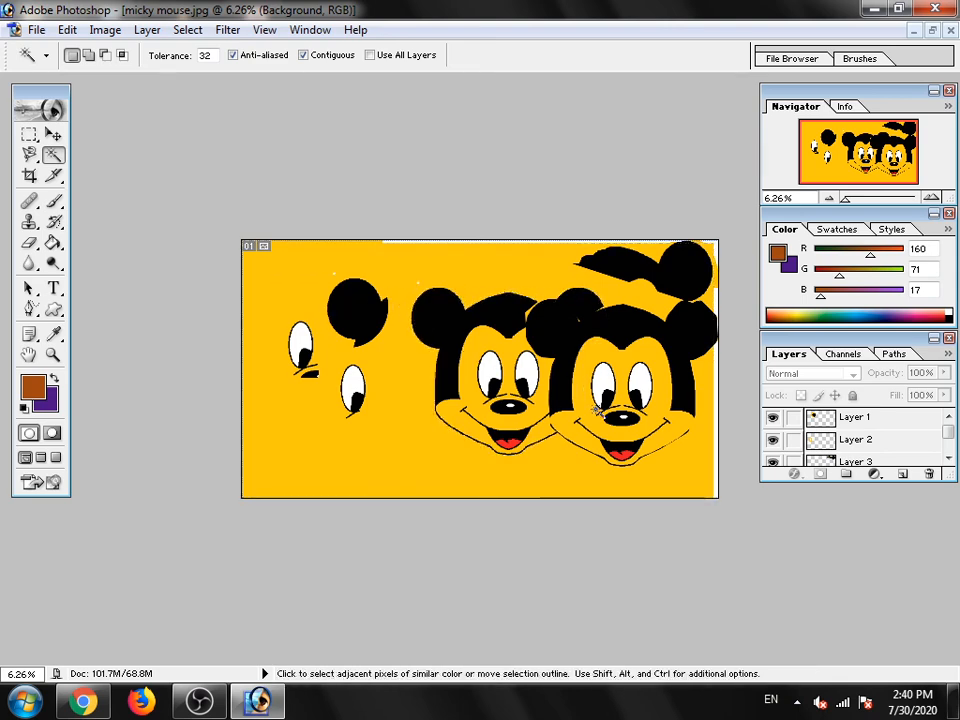
pyautogui.scroll(-2, 849, 435)
pyautogui.doubleClick(849, 456)
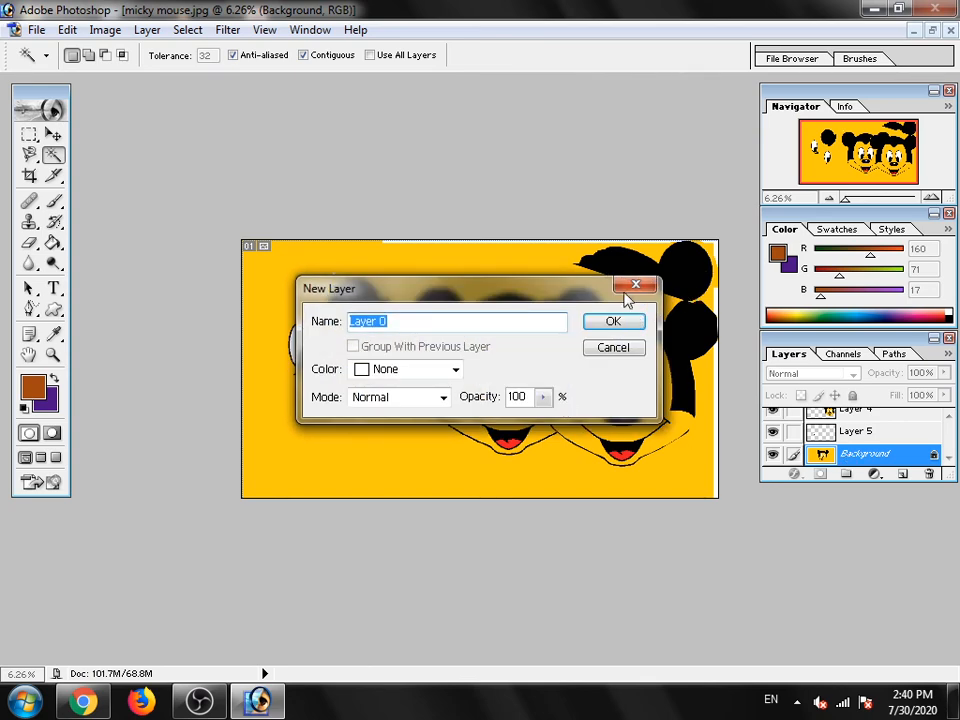
pyautogui.click(632, 287)
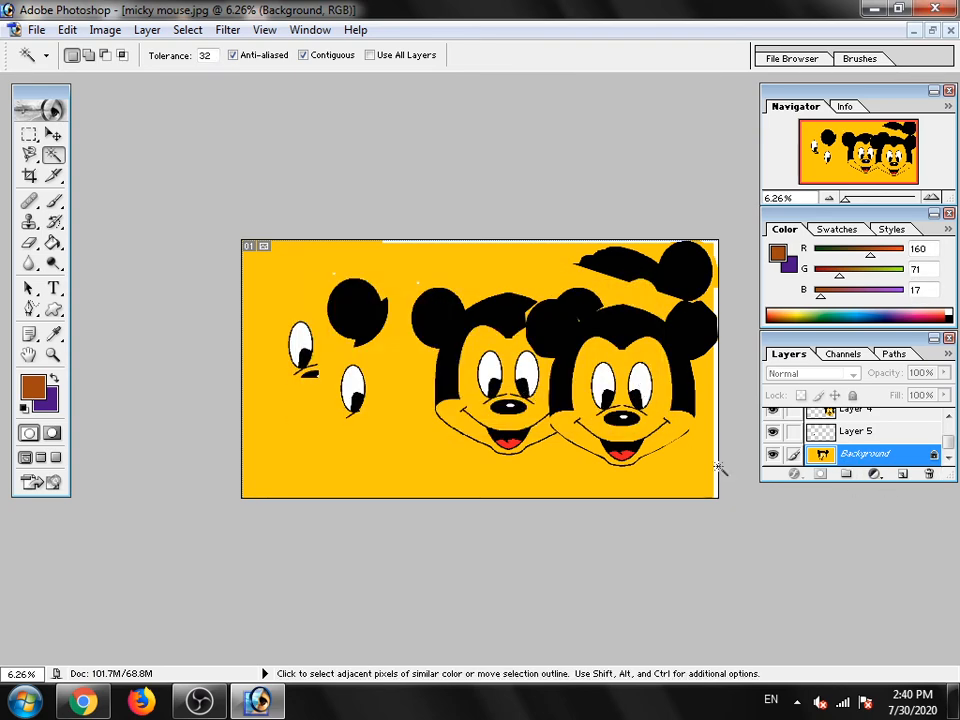
# - Activate Layer 4 and select the copied head's black area, yellow face, red tongue, right-hand eye and nose in turn with the Magic Wand
pyautogui.scroll(2, 845, 460)
pyautogui.click(854, 455)
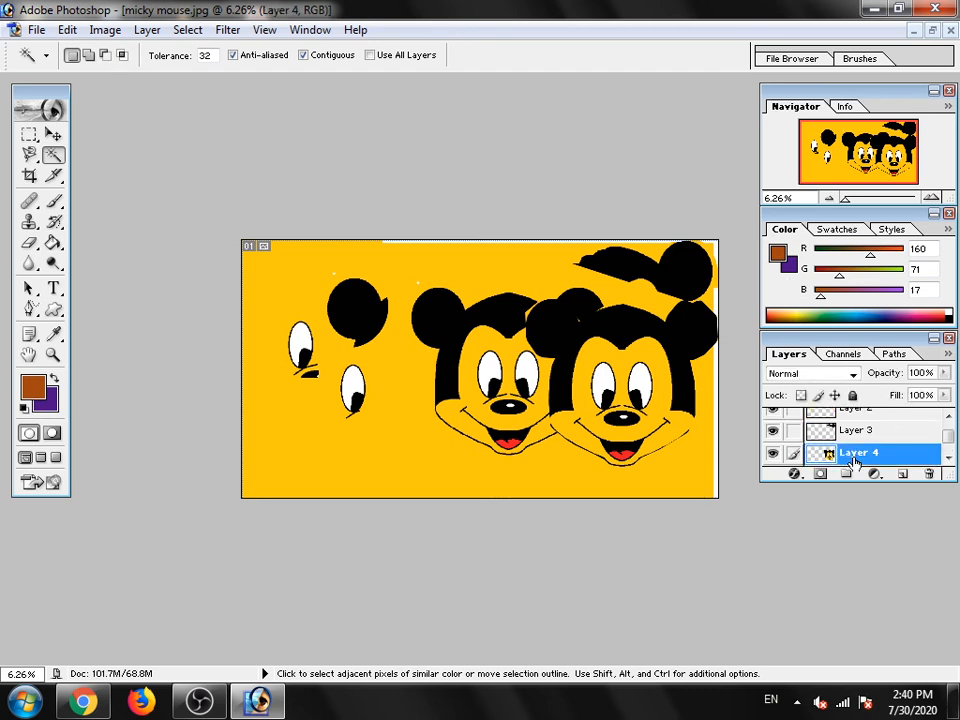
pyautogui.click(643, 328)
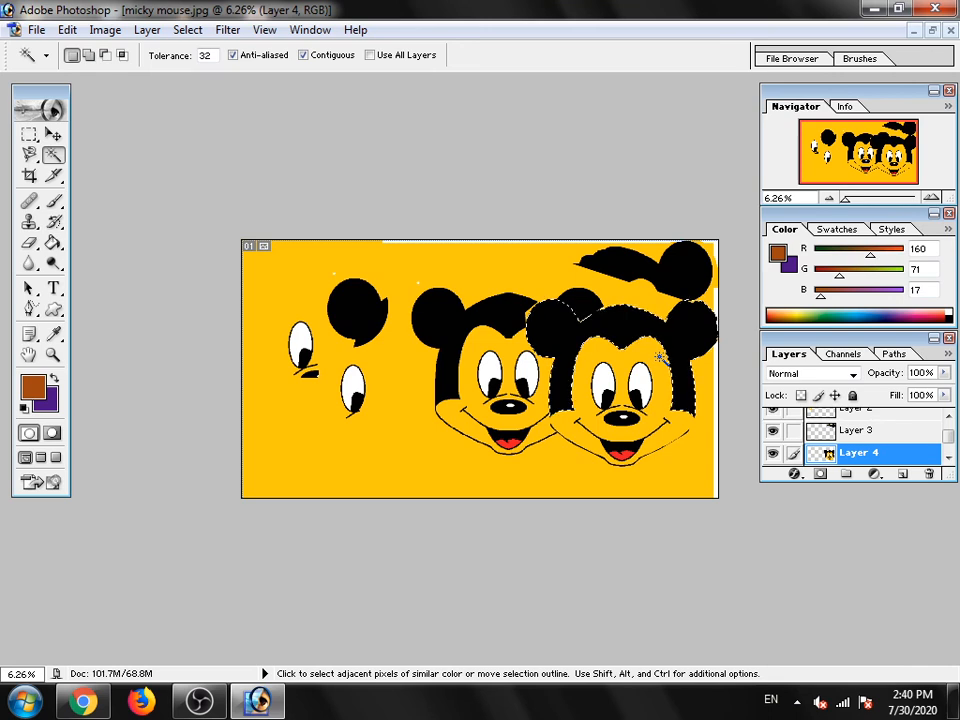
pyautogui.hotkey('ctrl', 'd')
pyautogui.click(580, 412)
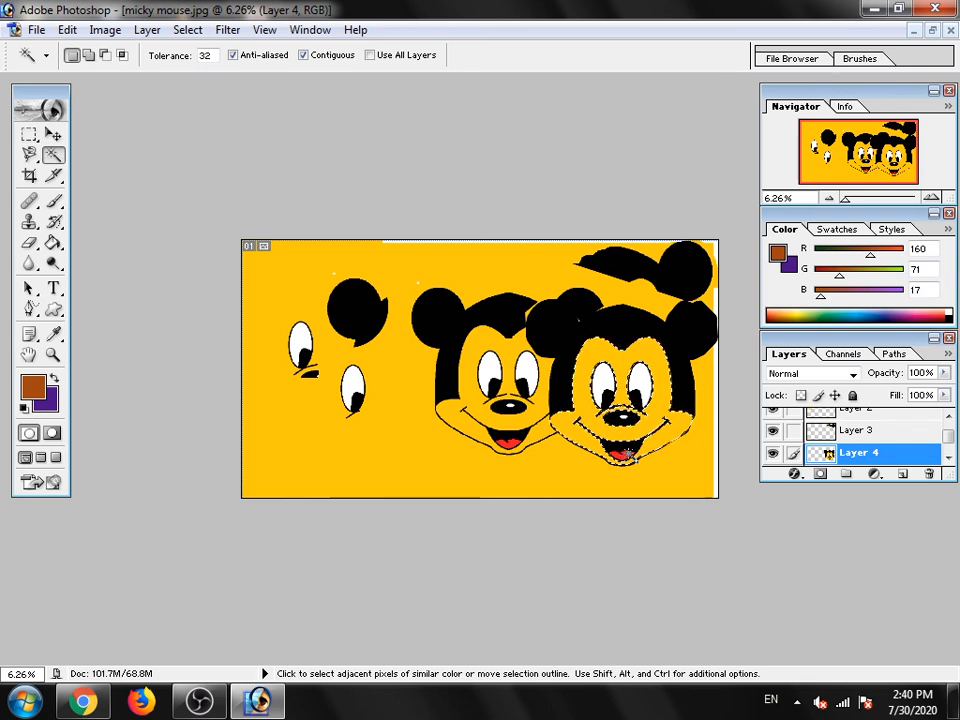
pyautogui.click(628, 454)
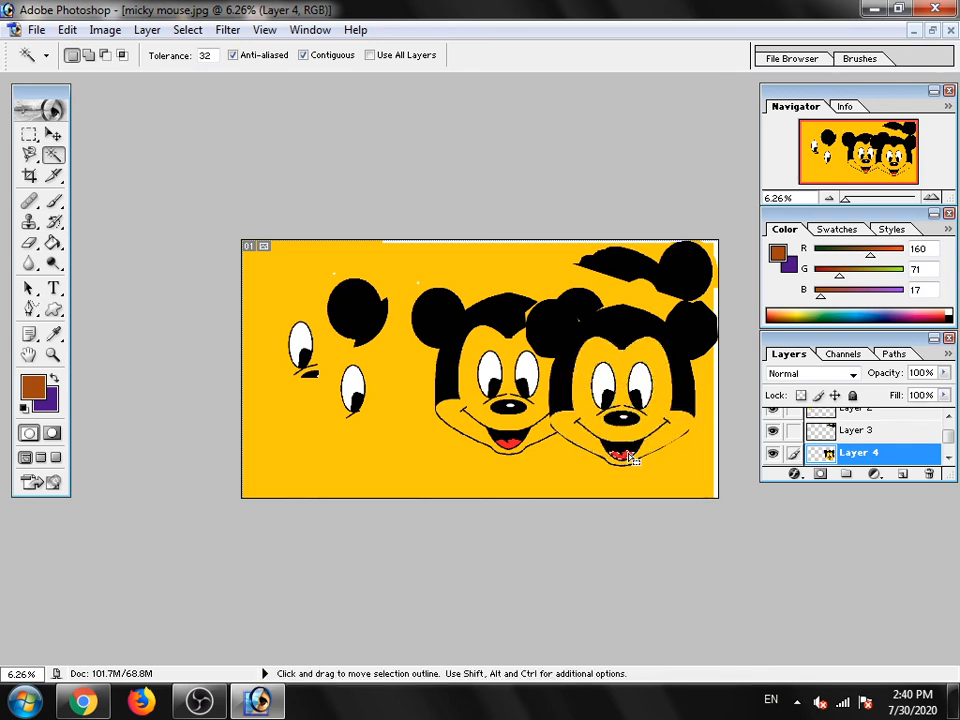
pyautogui.click(648, 382)
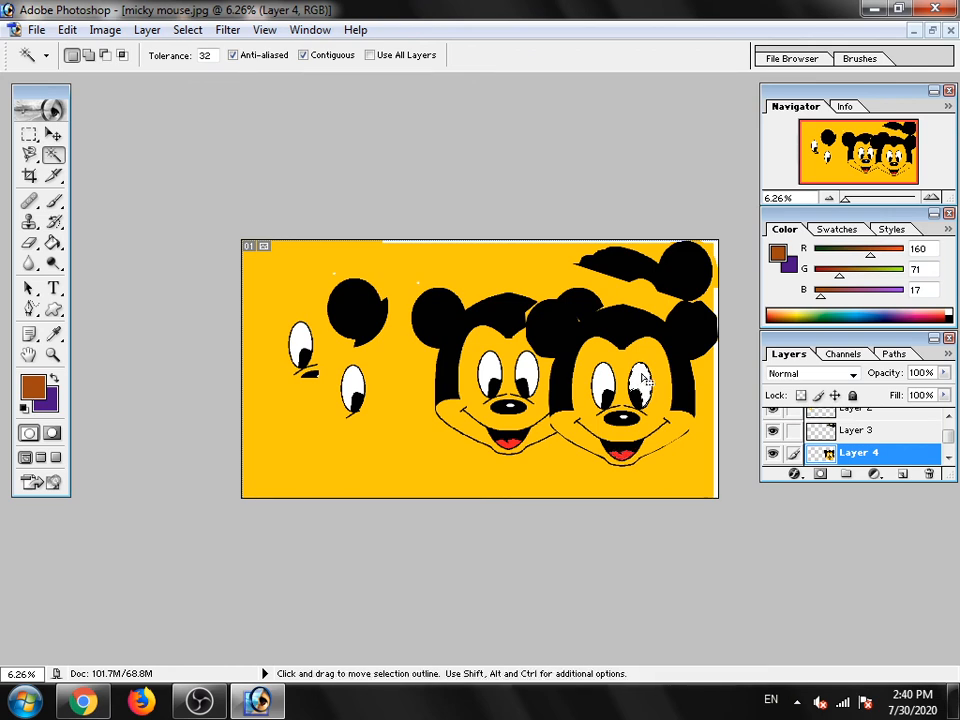
pyautogui.click(624, 423)
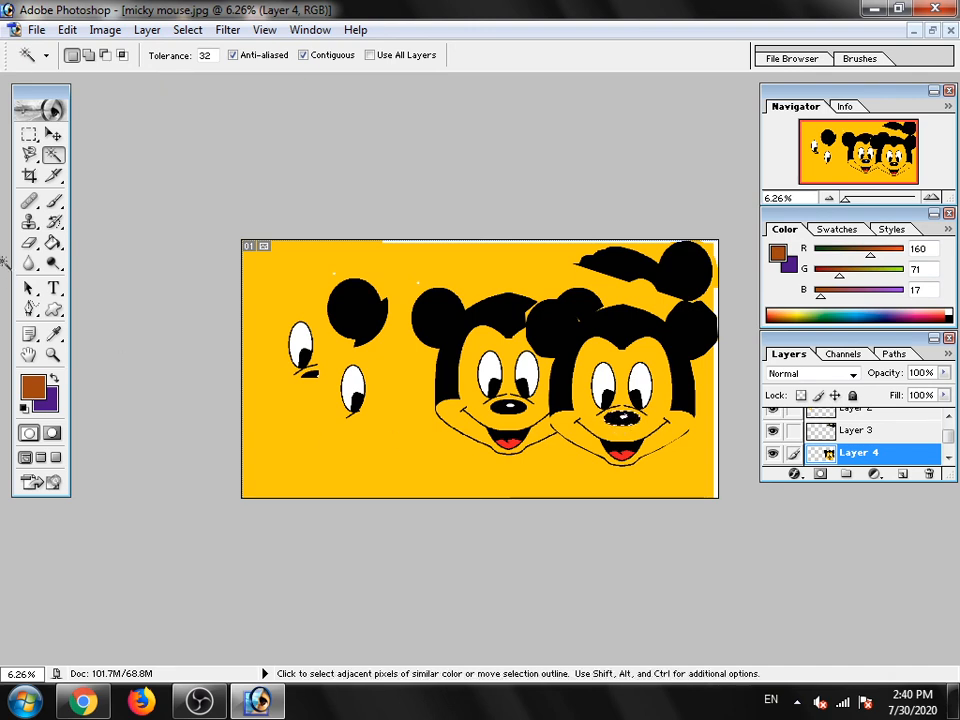
# - Try a crop frame with 2.8 in by 1 in proportions across the tops of both heads, and cancel it
pyautogui.click(29, 178)
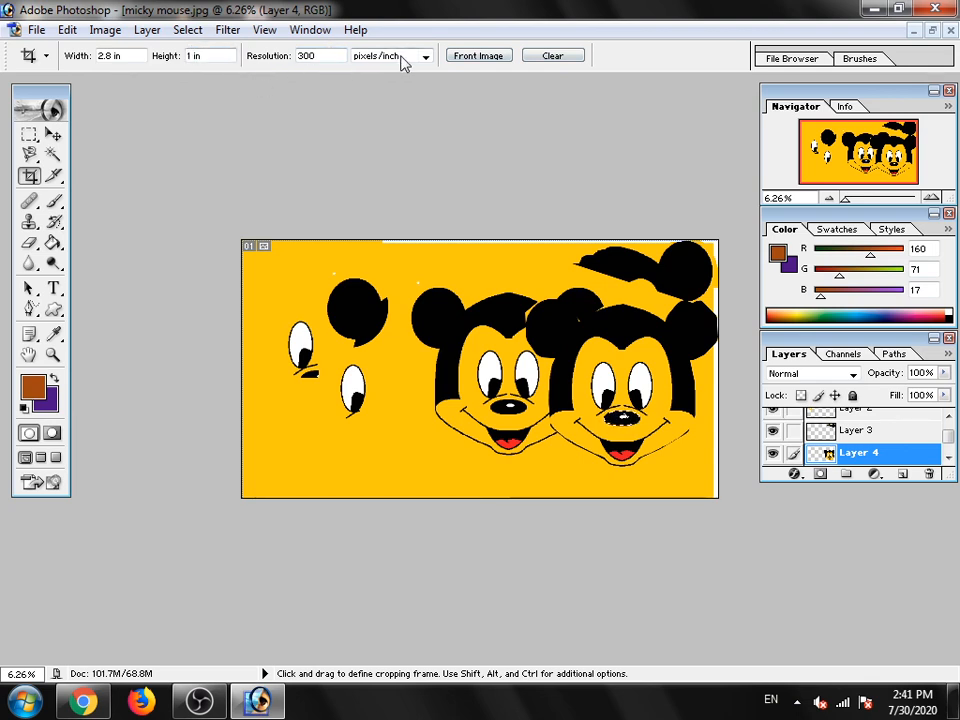
pyautogui.click(405, 58)
pyautogui.click(404, 58)
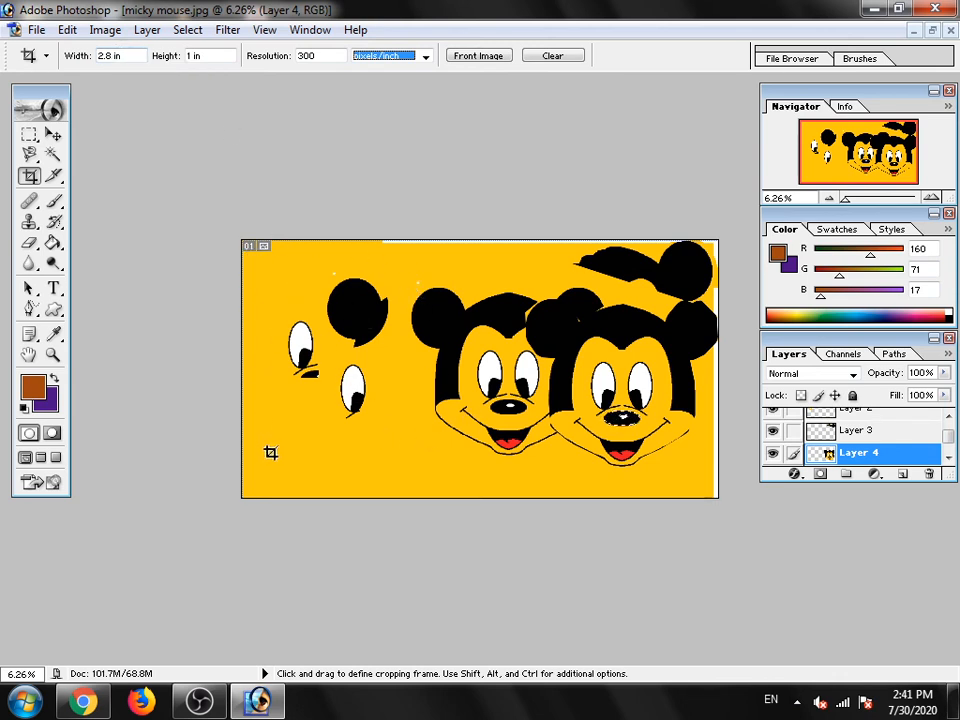
pyautogui.click(402, 270)
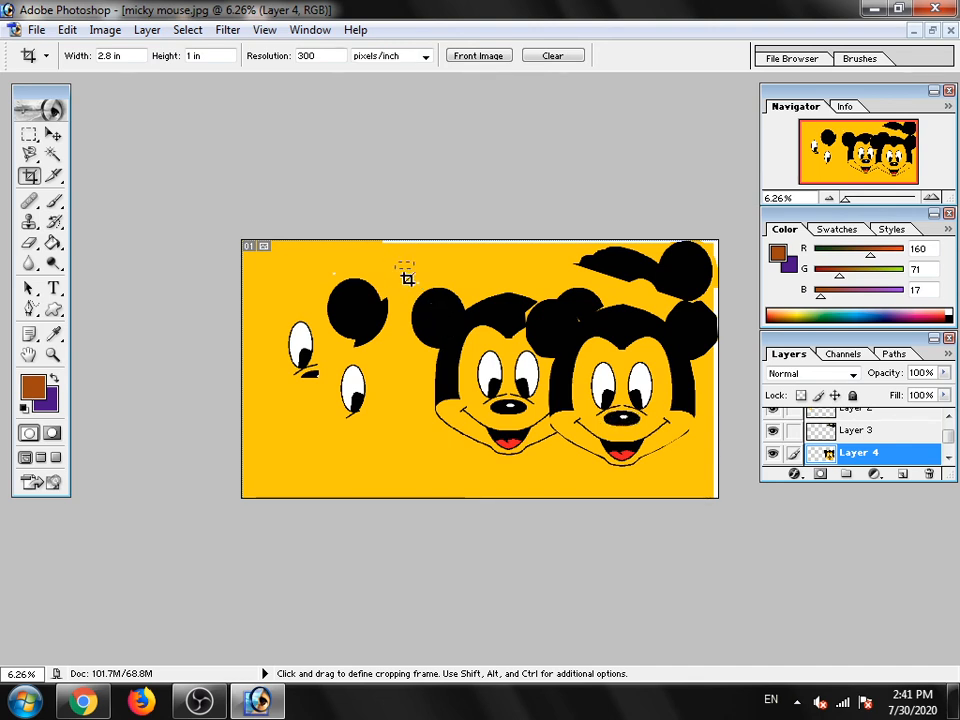
pyautogui.moveTo(395, 262); pyautogui.dragTo(606, 619)
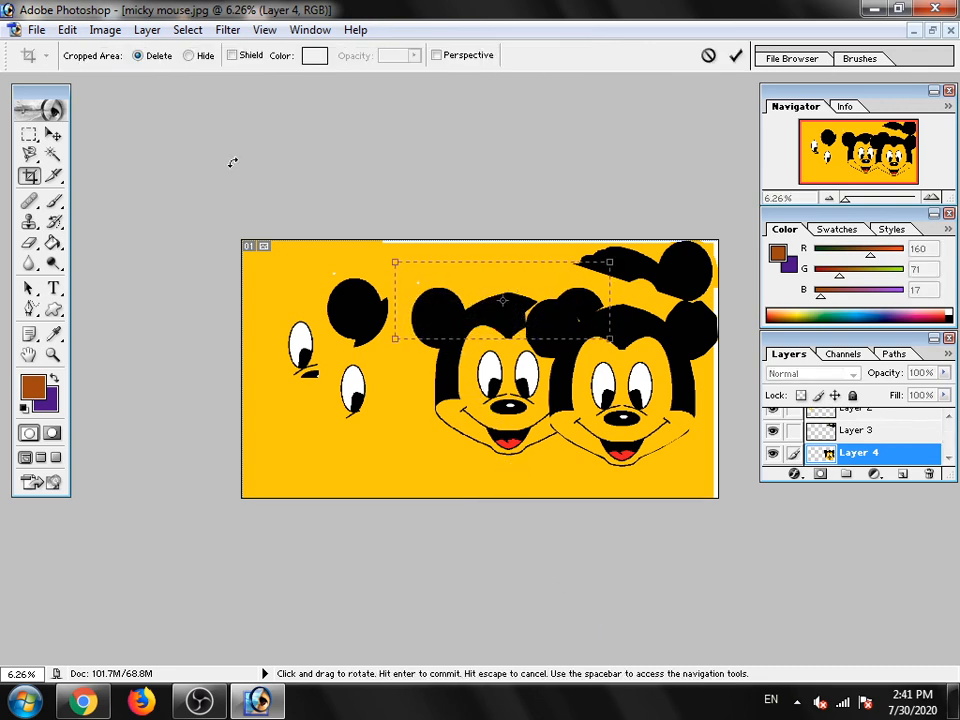
pyautogui.click(707, 57)
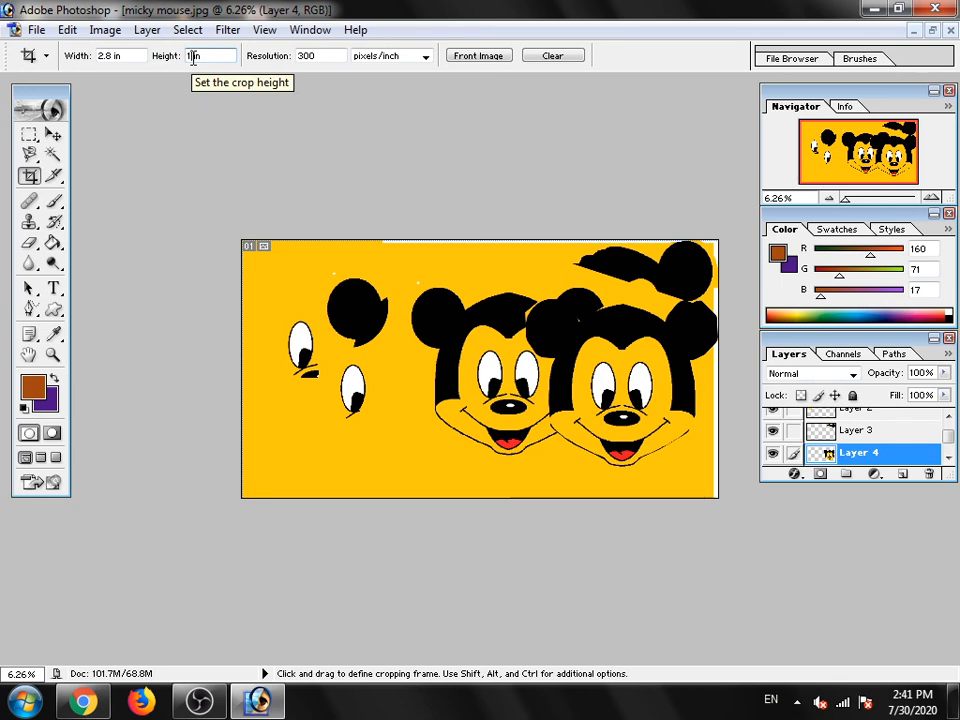
# - Set the crop height to 15 in, try a crop frame over the original head's left-hand edge, and cancel it
pyautogui.write('5')
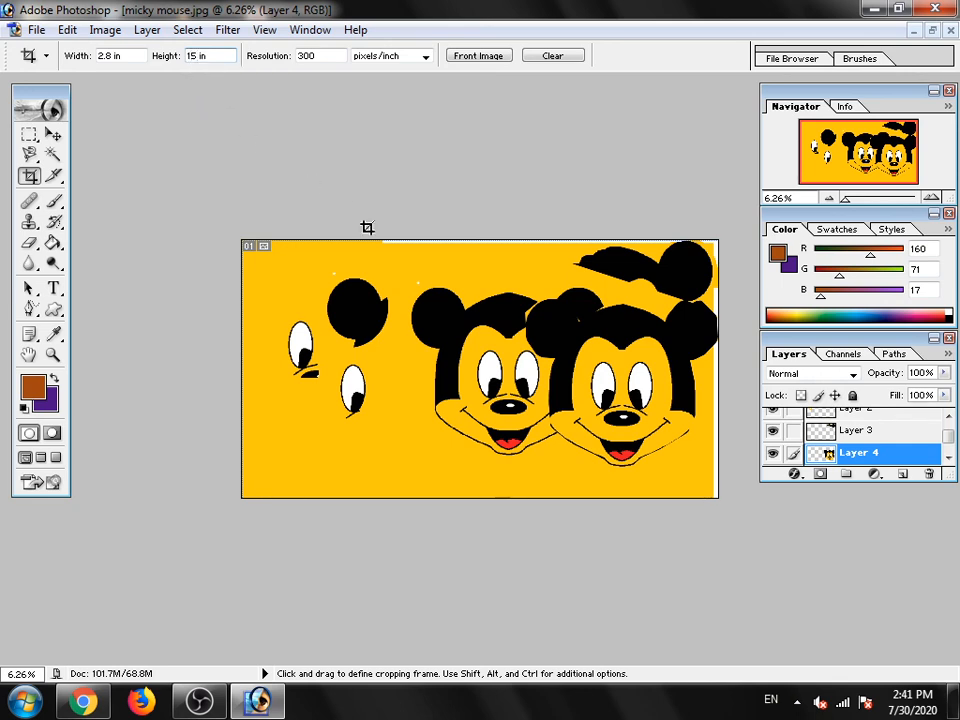
pyautogui.moveTo(399, 267); pyautogui.dragTo(430, 437)
pyautogui.moveTo(811, 436); pyautogui.dragTo(833, 438)
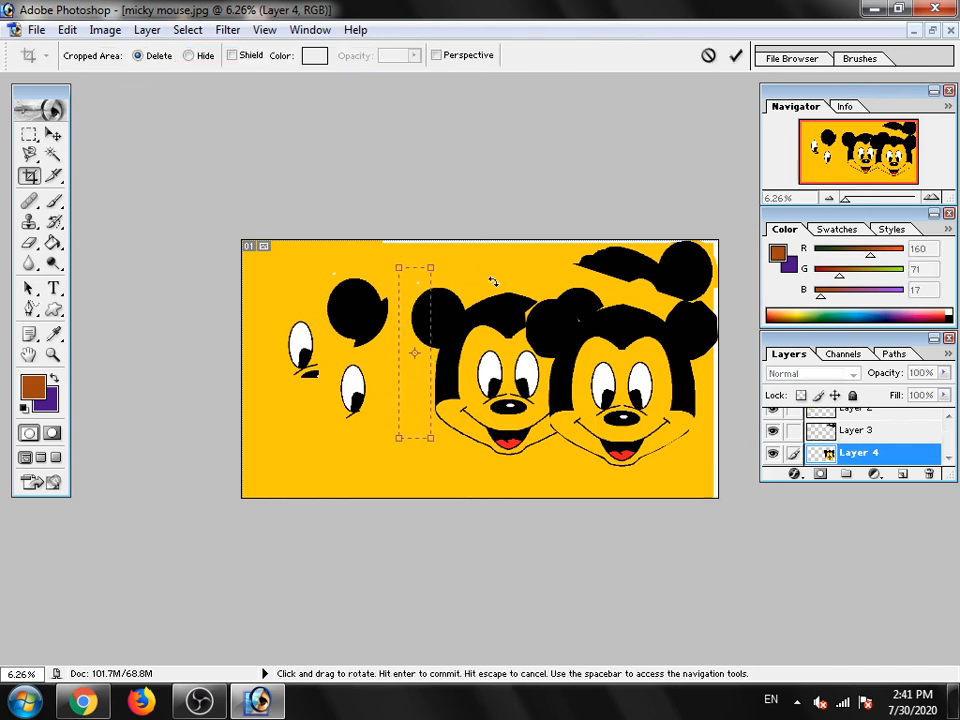
pyautogui.click(708, 56)
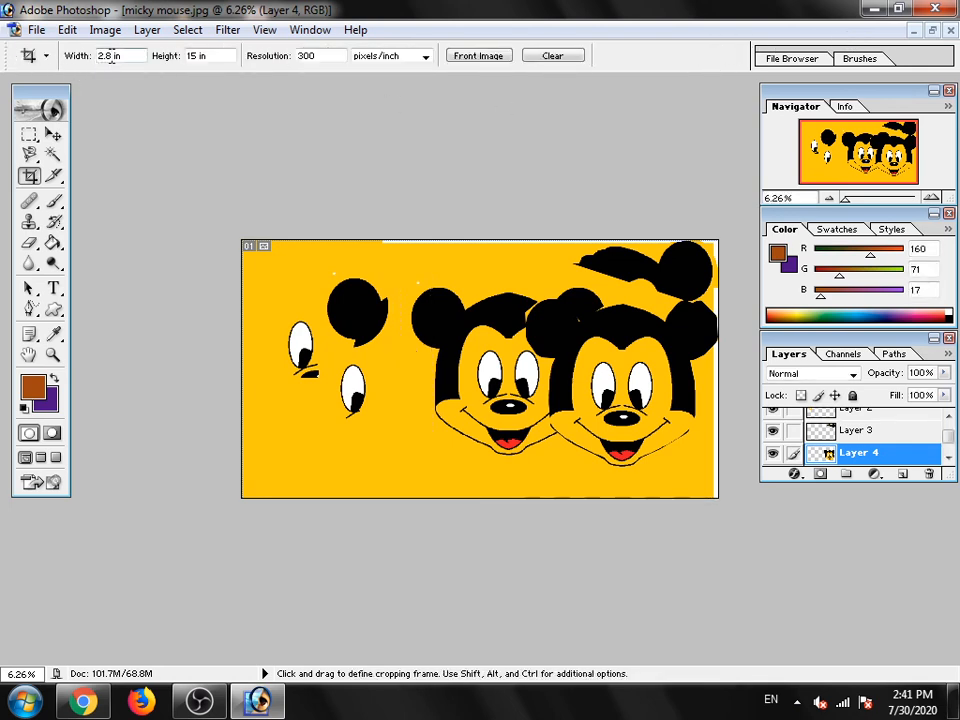
# - Set the crop width to 15 in, frame the original head in a square and commit the crop
pyautogui.press('BackSpace')
pyautogui.moveTo(557, 371); pyautogui.dragTo(660, 455)
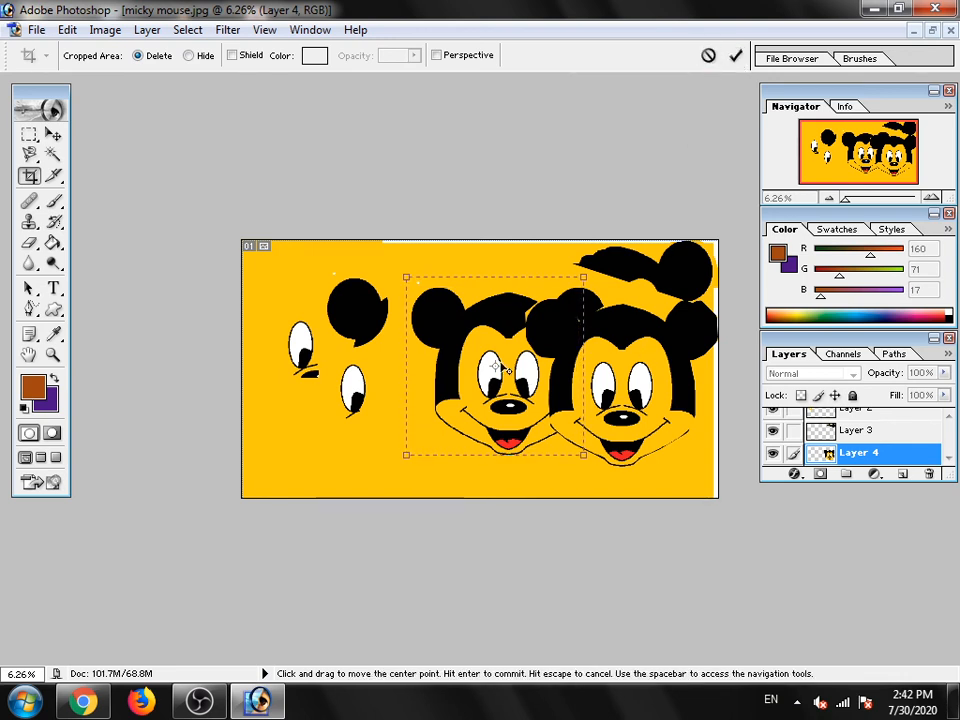
pyautogui.click(736, 58)
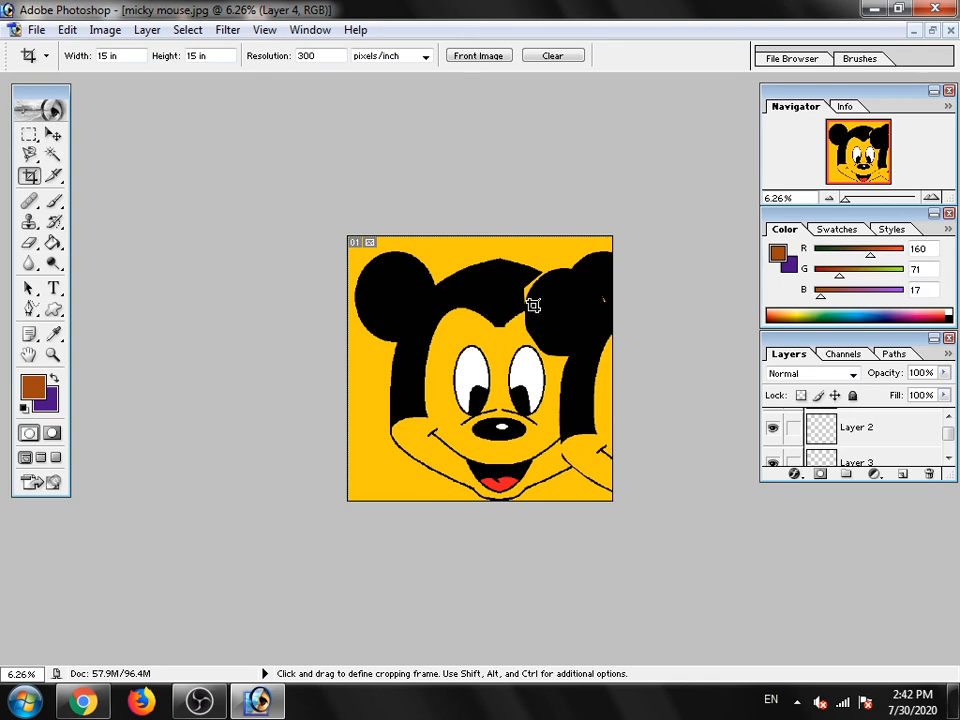
# - Draw three slices with the Slice tool: around the left-hand eye, the overlapping second head's edge, and the left-hand side of the face
pyautogui.click(56, 178)
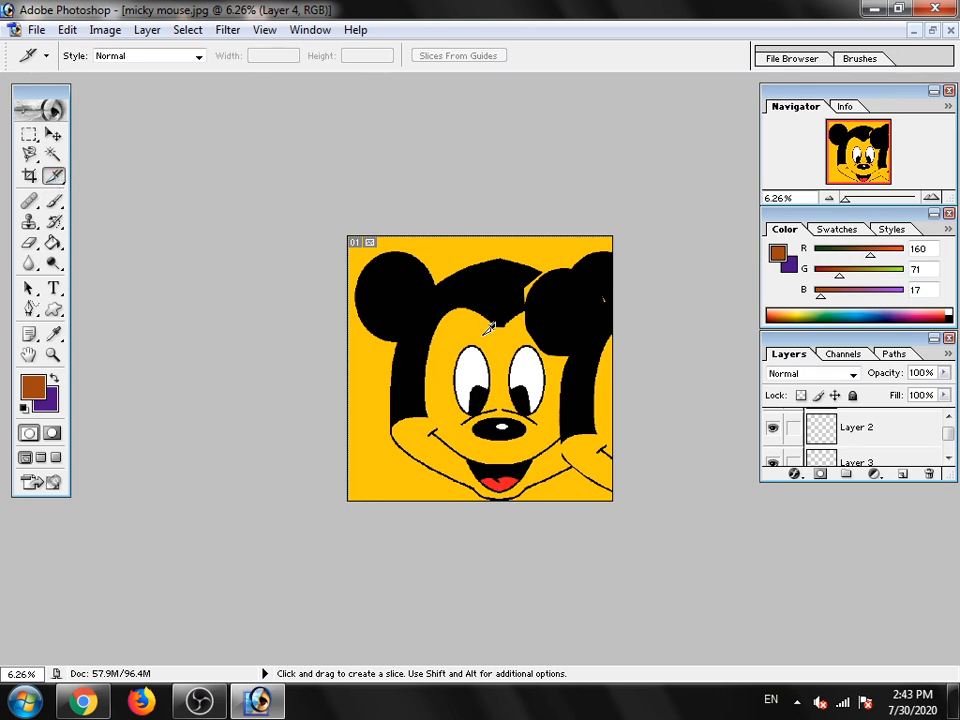
pyautogui.moveTo(453, 298); pyautogui.dragTo(509, 404)
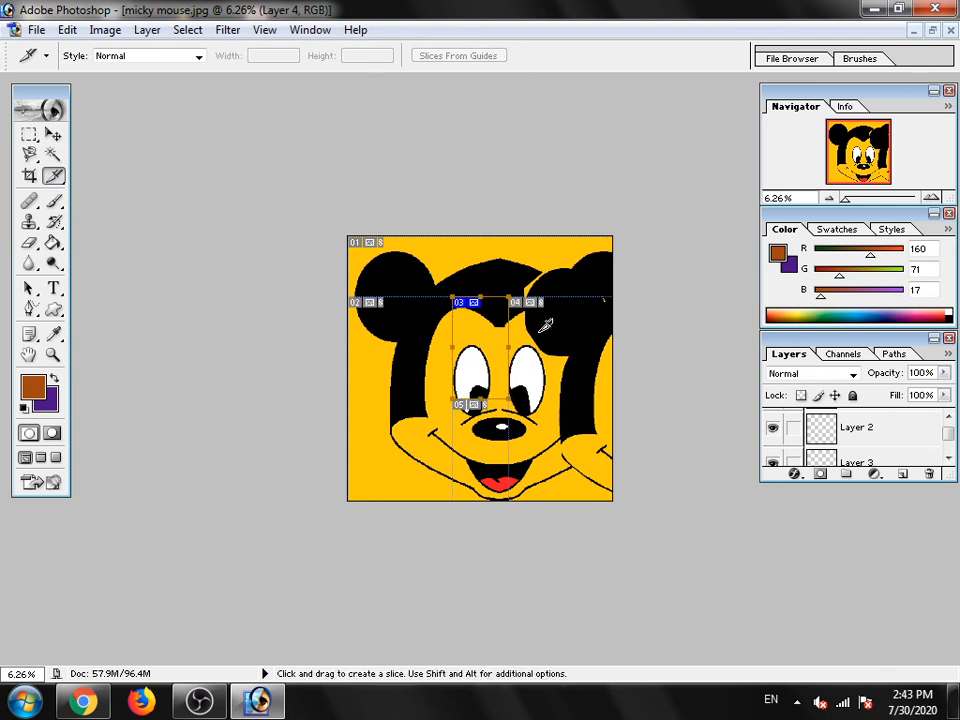
pyautogui.moveTo(542, 325); pyautogui.dragTo(606, 447)
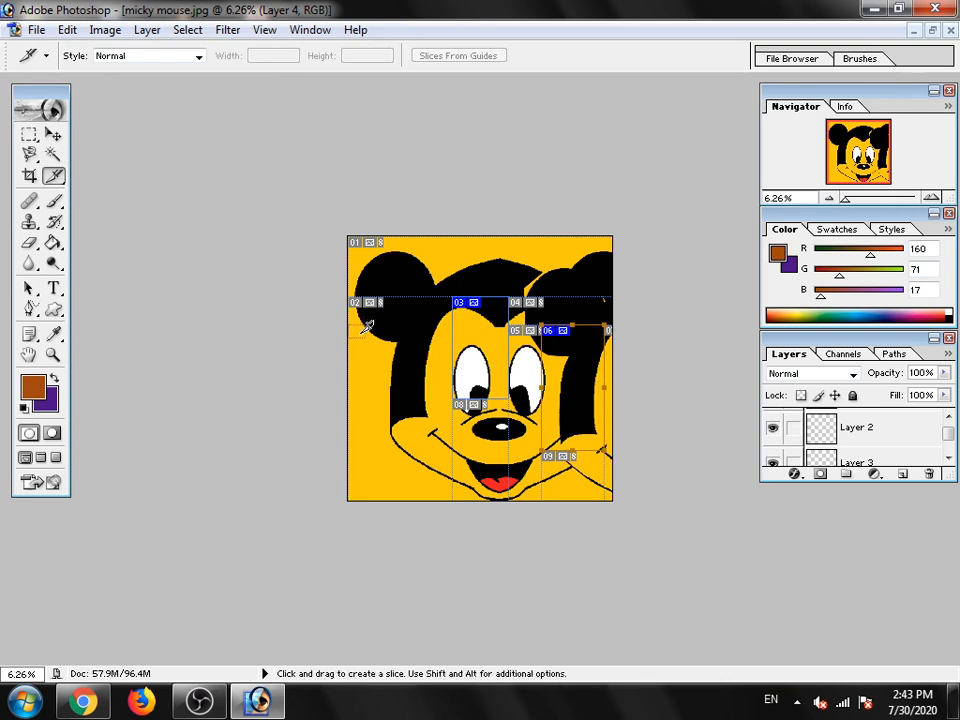
pyautogui.moveTo(349, 325); pyautogui.dragTo(454, 465)
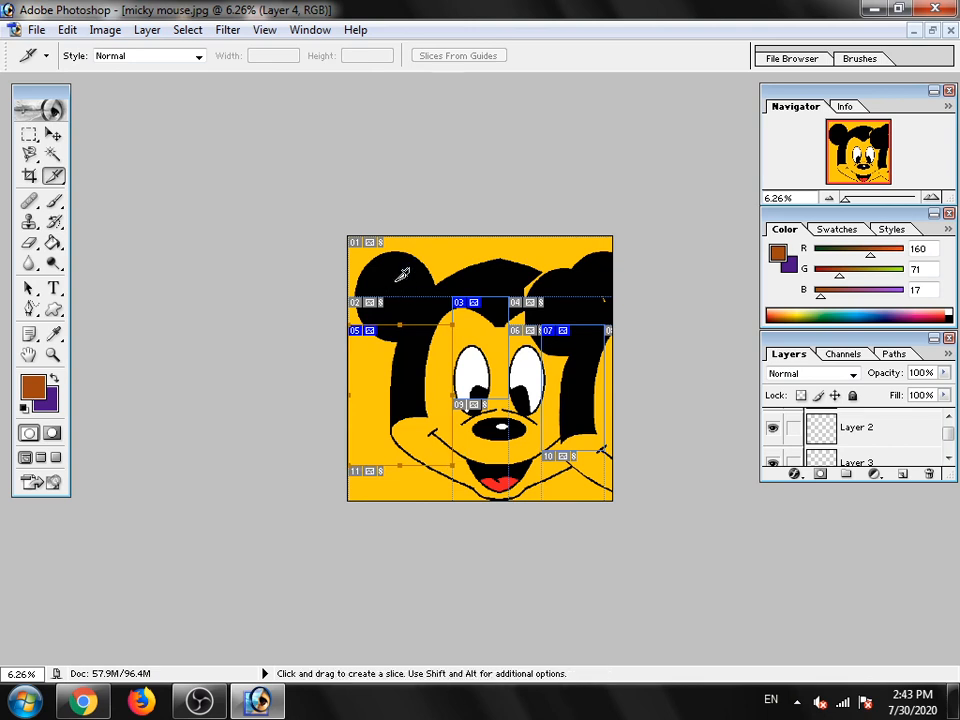
# - Try a fourth slice across the left-hand ear and the top of the head, and undo it
pyautogui.moveTo(387, 246); pyautogui.dragTo(496, 298)
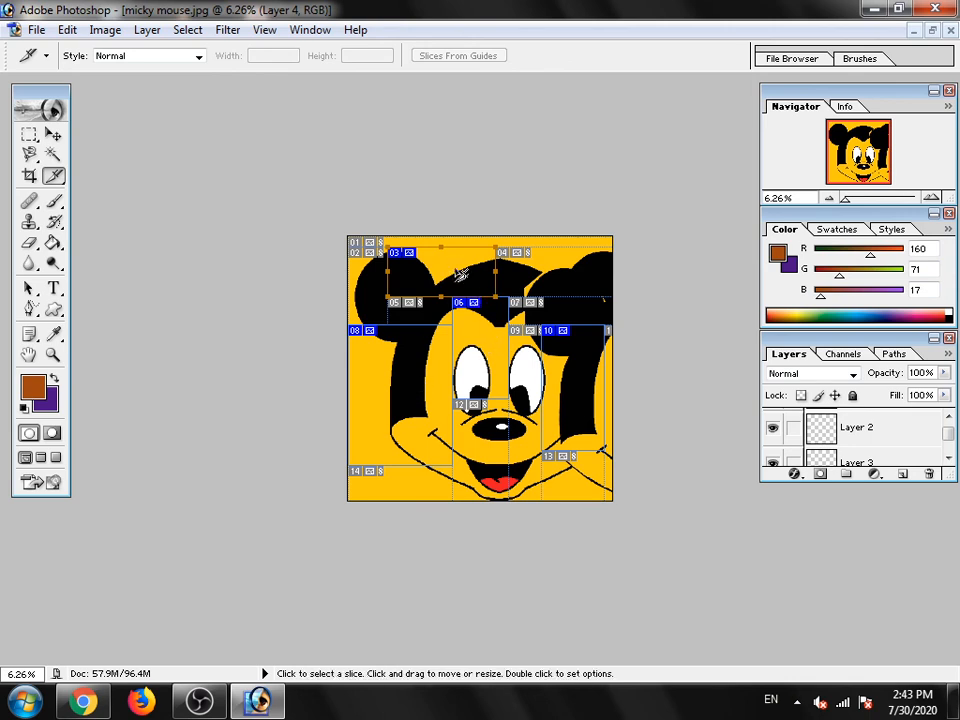
pyautogui.scroll(-3, 845, 445)
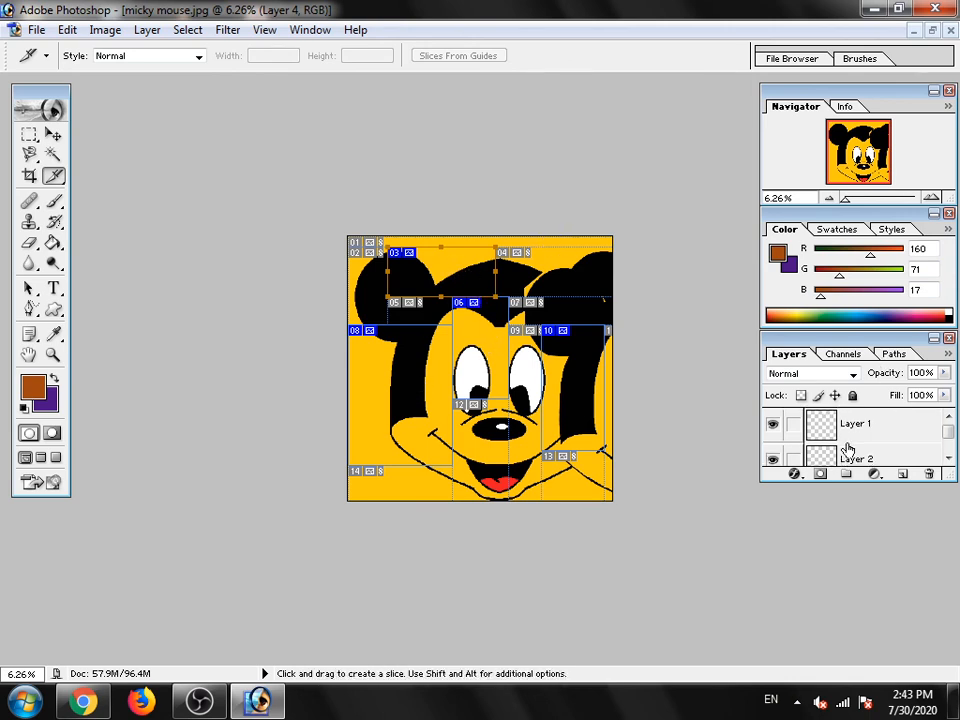
pyautogui.scroll(3, 845, 448)
pyautogui.hotkey('ctrl', 'z')
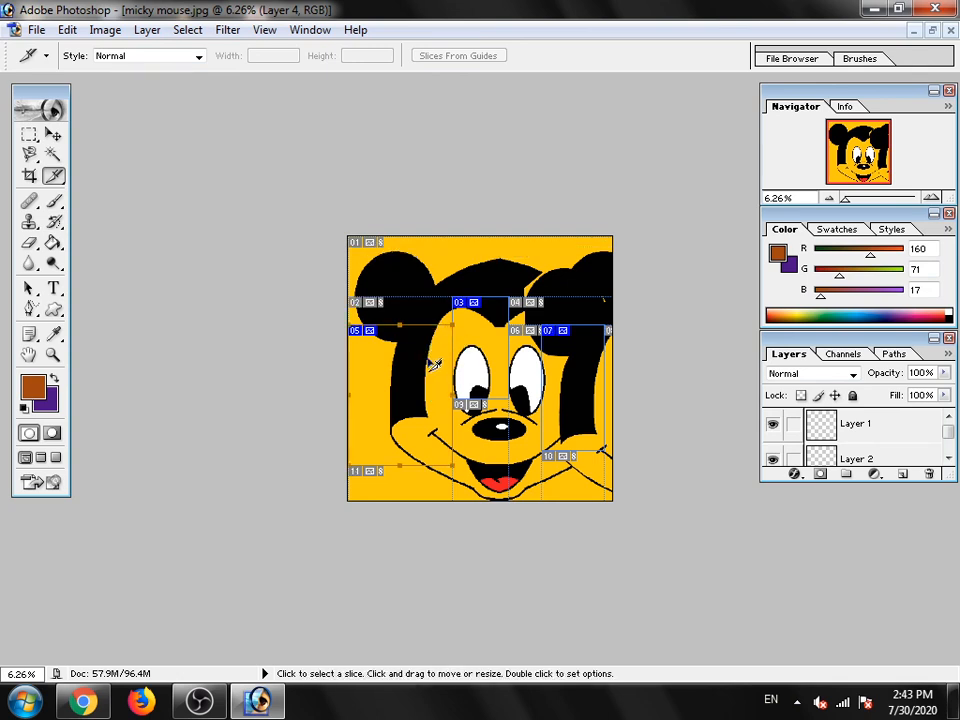
pyautogui.hotkey('ctrl', 'z')
pyautogui.hotkey('ctrl', 'z')
pyautogui.rightClick(432, 364)
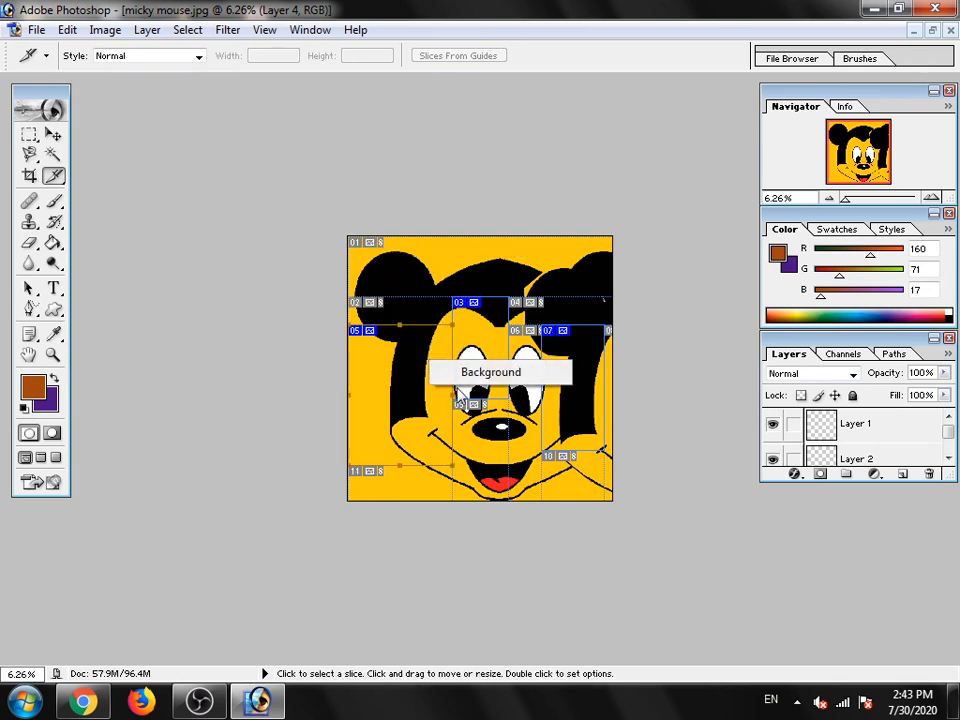
pyautogui.click(408, 356)
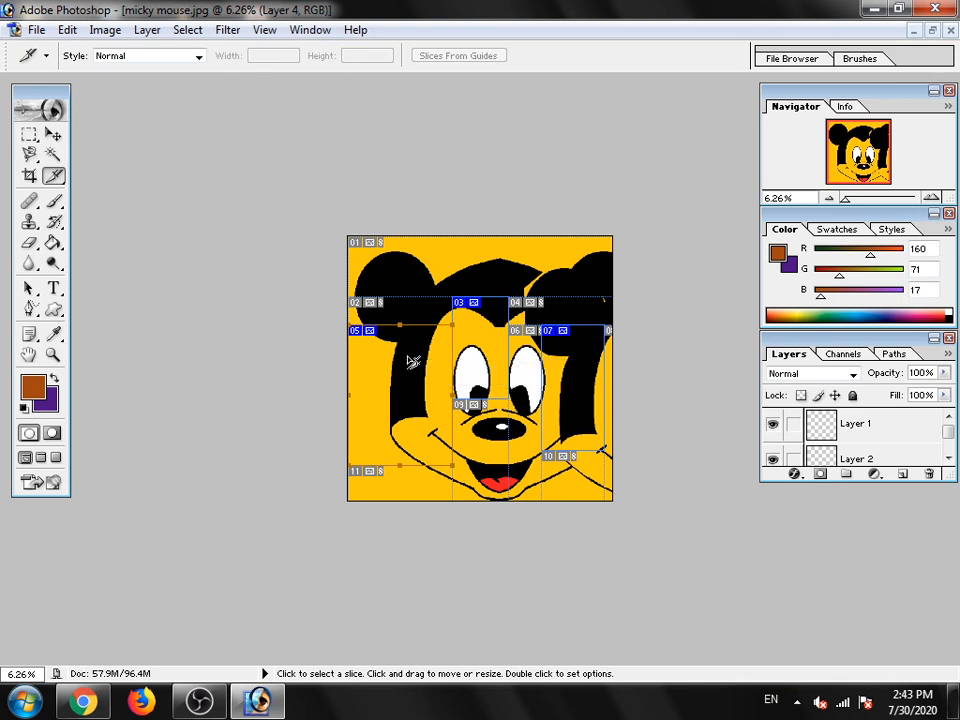